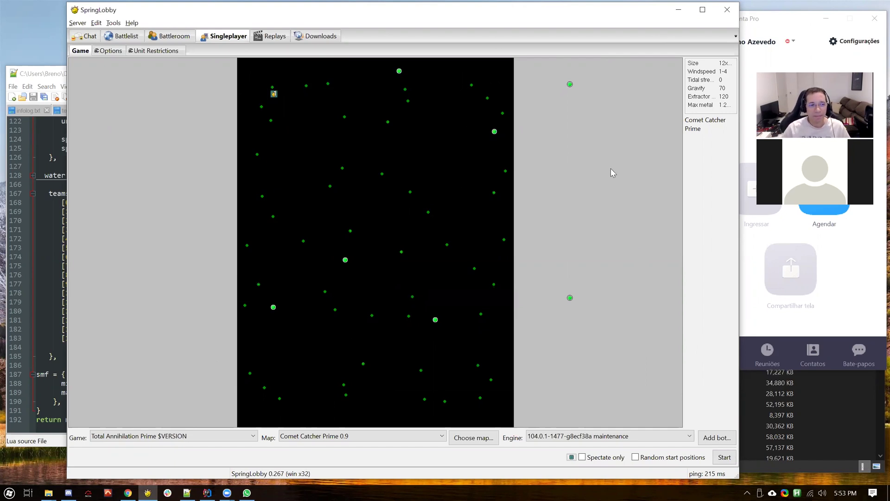
# Step: Choose Comet Catcher Remake 1.8 as the singleplayer map and look through the other Comet Catcher versions in the map list
pyautogui.click(314, 438)
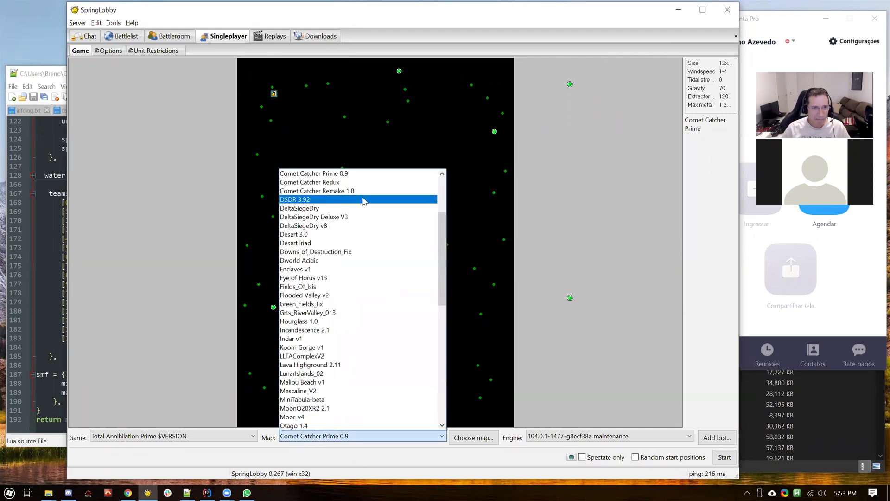
pyautogui.click(343, 191)
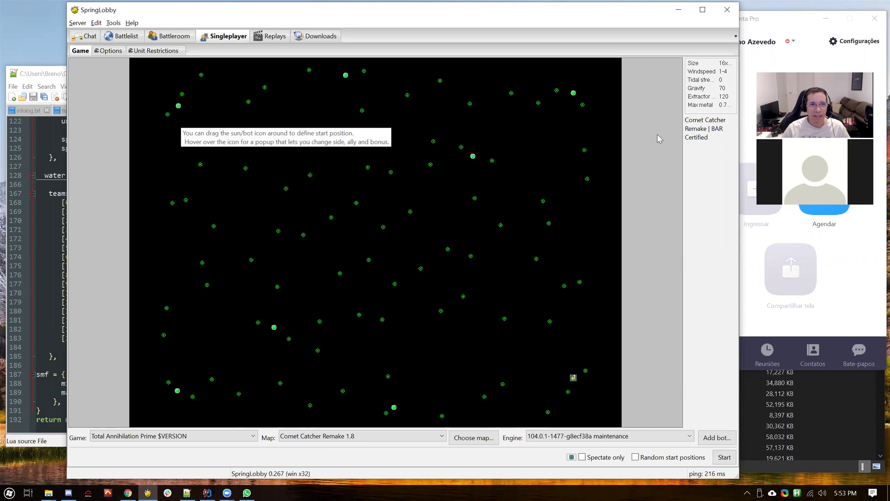
pyautogui.click(318, 436)
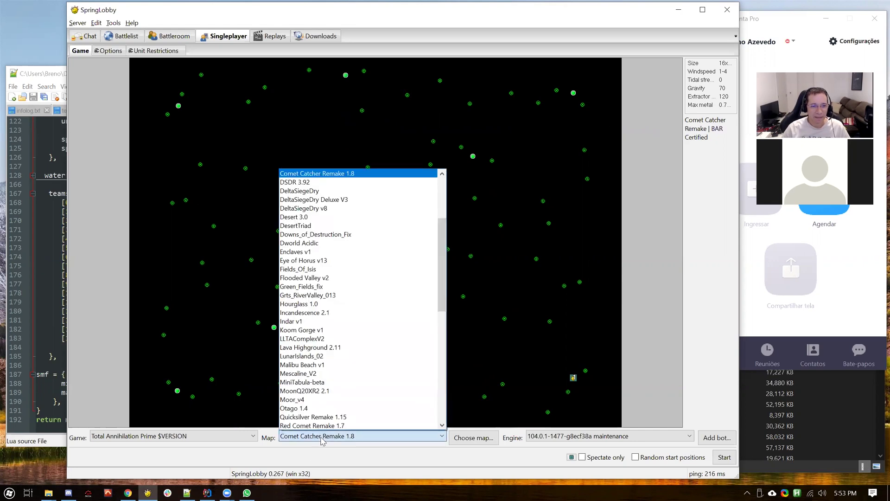
pyautogui.click(658, 135)
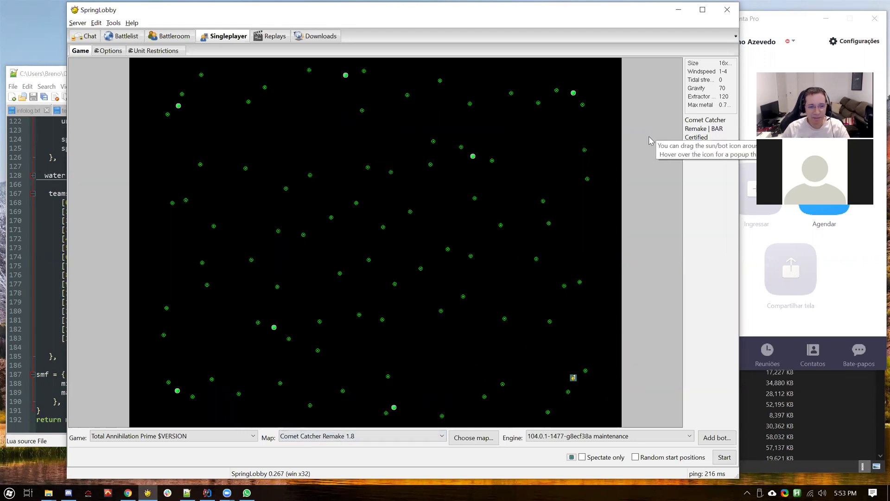
pyautogui.click(310, 438)
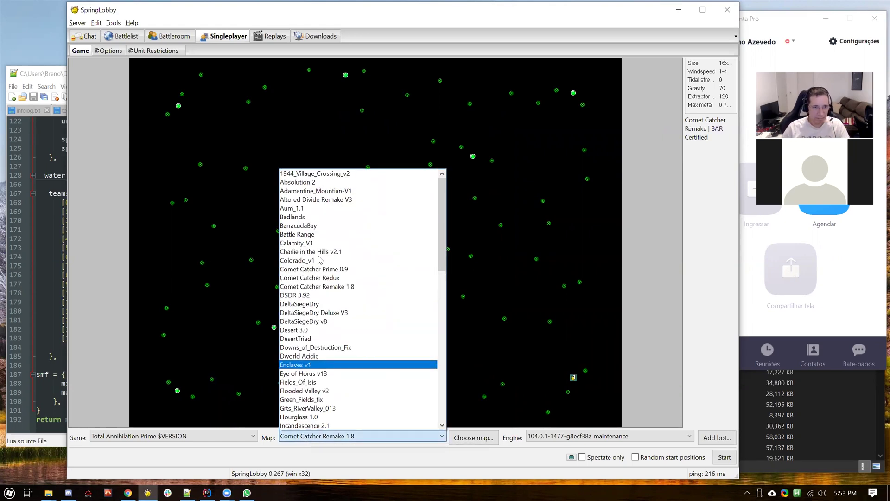
pyautogui.click(318, 269)
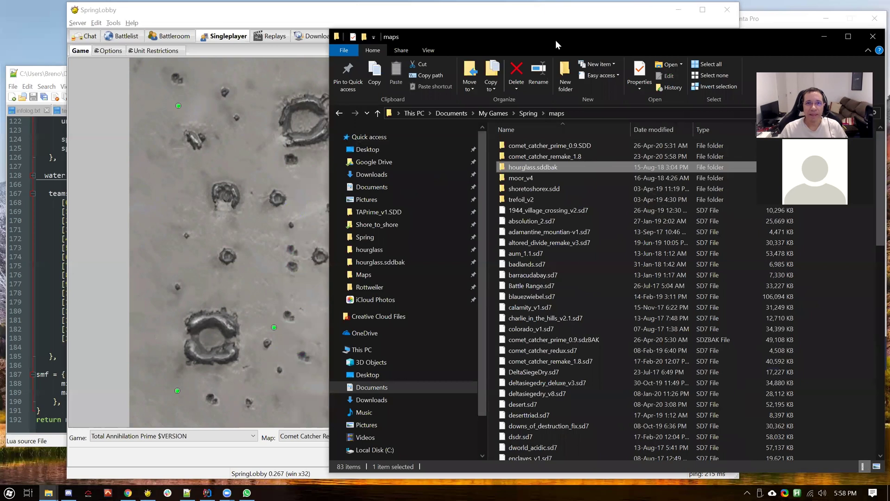
# Step: Move the Spring maps folder window over the lobby and select comet_catcher_remake_1.8.sd7 in it
pyautogui.moveTo(556, 40); pyautogui.dragTo(547, 42)
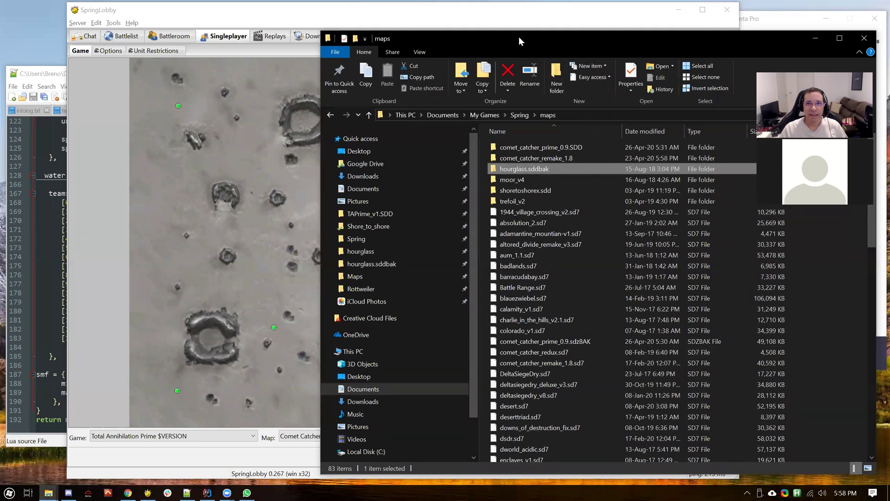
pyautogui.moveTo(508, 37); pyautogui.dragTo(308, 33)
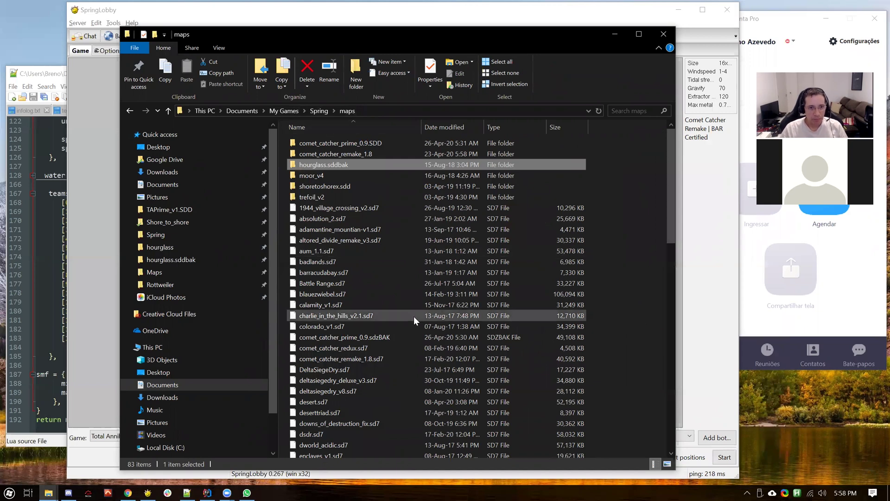
pyautogui.click(382, 346)
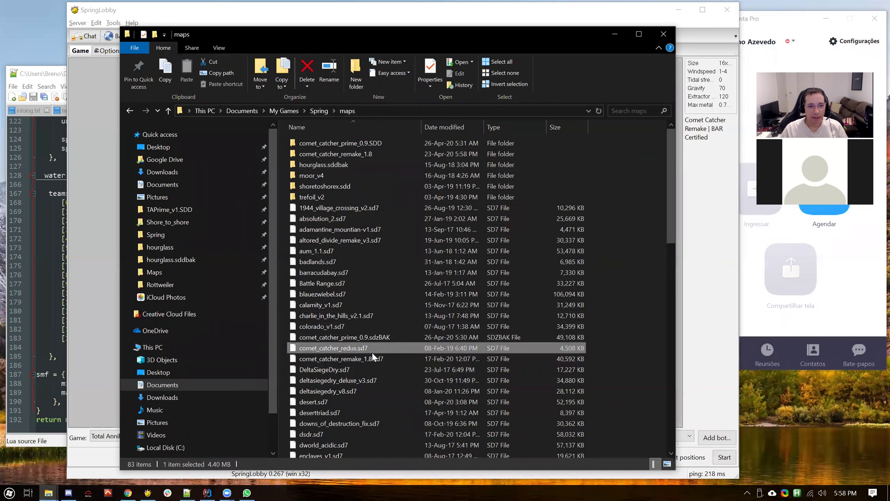
pyautogui.click(376, 358)
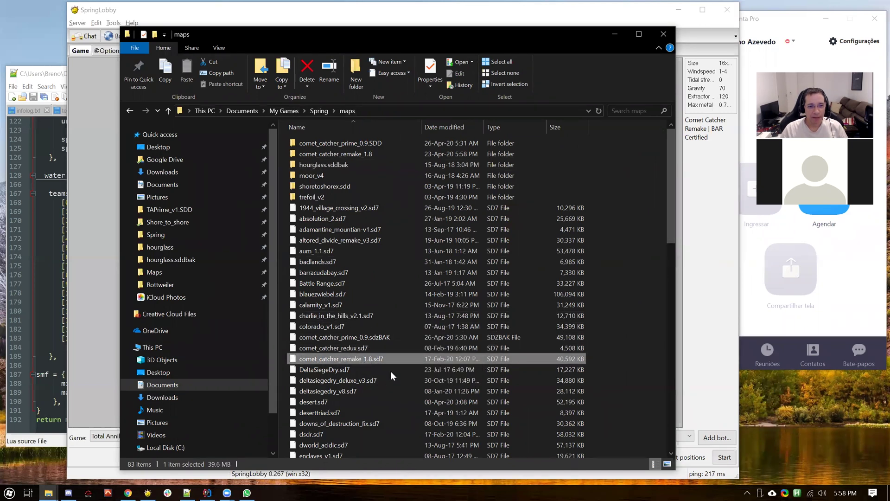
# Step: Switch to Chrome and search the web for "springfiles comet catcher remake"
pyautogui.click(128, 492)
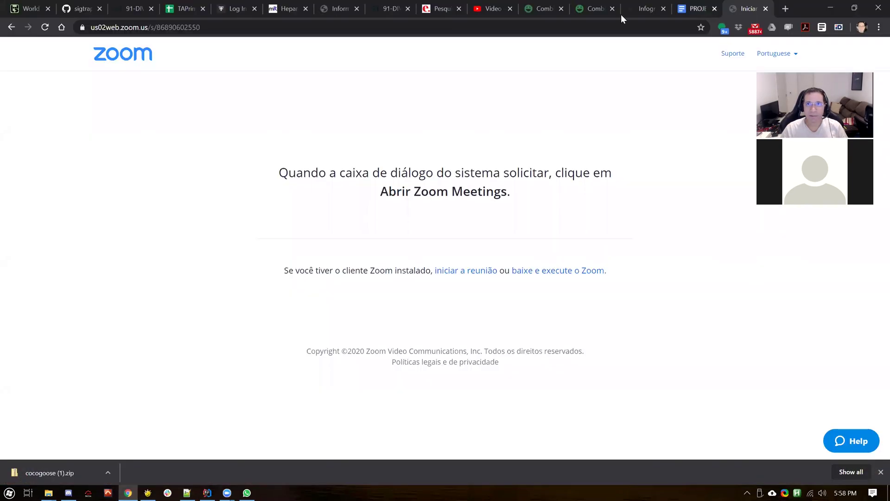
pyautogui.click(564, 26)
pyautogui.write('springfiles')
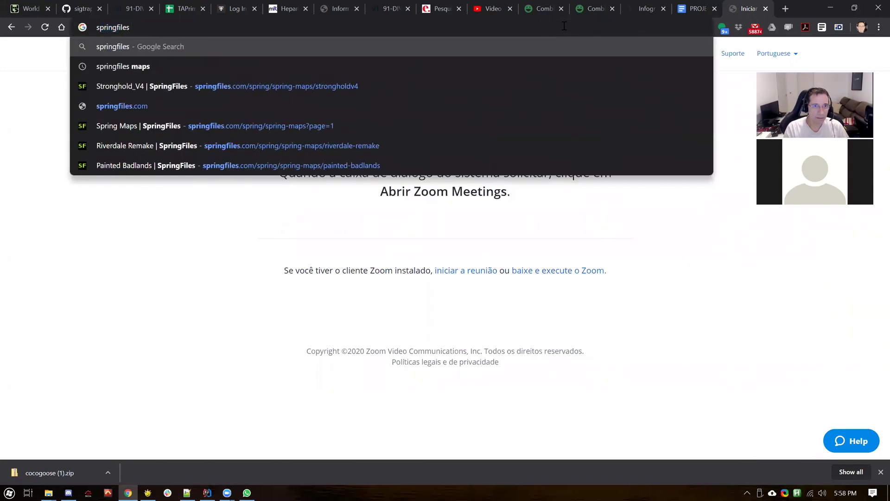
pyautogui.write(' come')
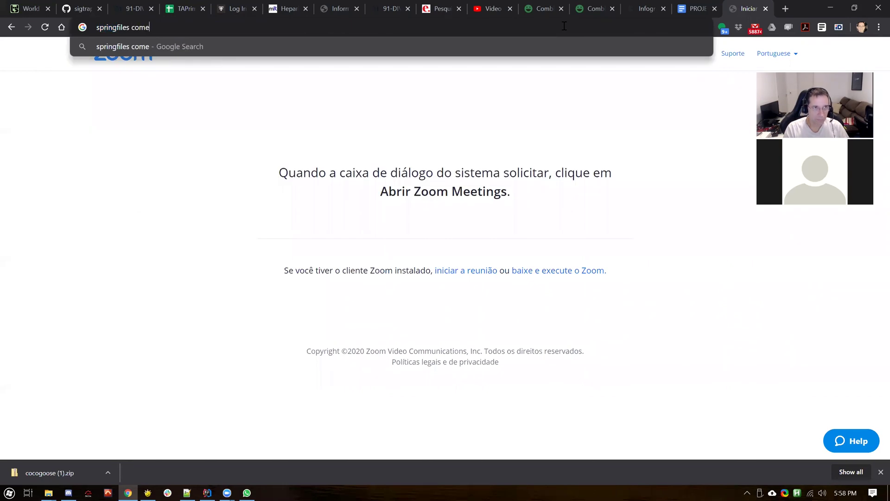
pyautogui.write('t catcher remake')
pyautogui.press('Return')
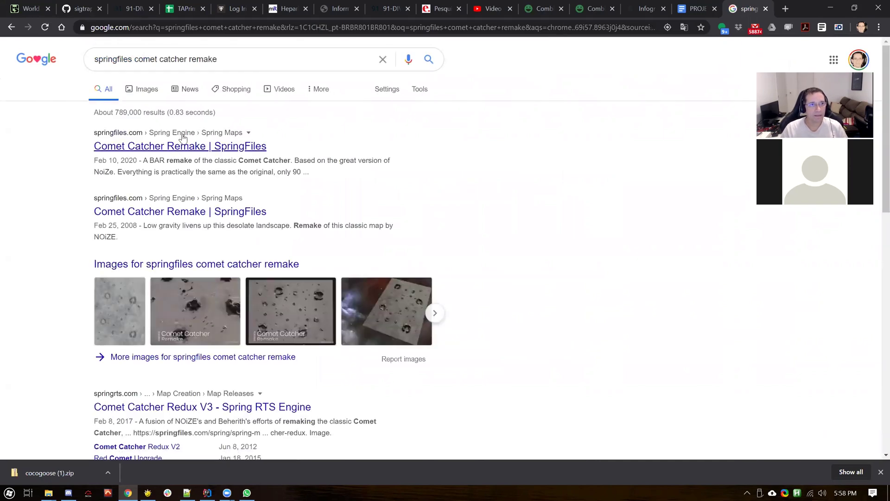
# Step: Open the 2020 Comet Catcher Remake result and its download page on SpringFiles, and place the maps folder window below the download link
pyautogui.click(183, 139)
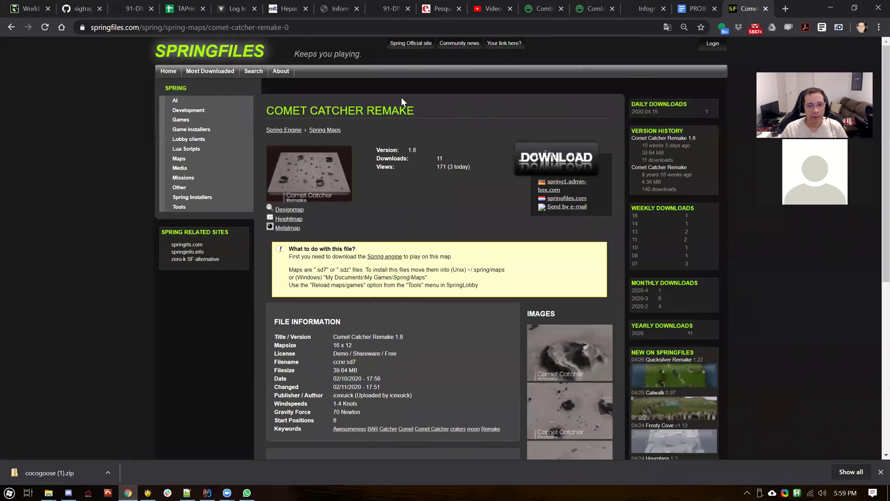
pyautogui.click(547, 158)
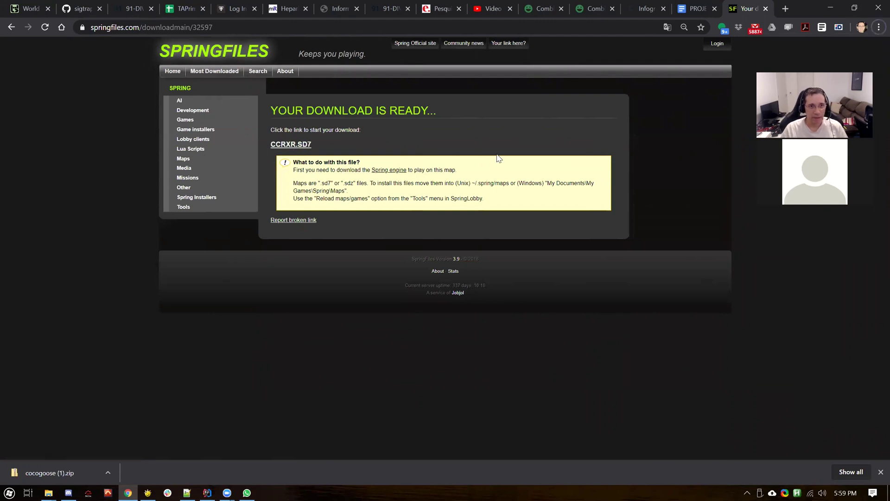
pyautogui.hotkey('alt', 'Tab')
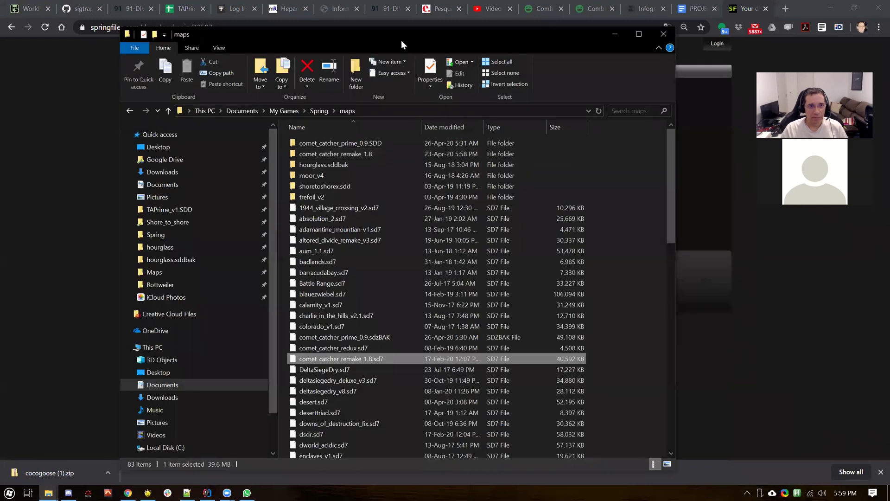
pyautogui.moveTo(402, 40); pyautogui.dragTo(472, 259)
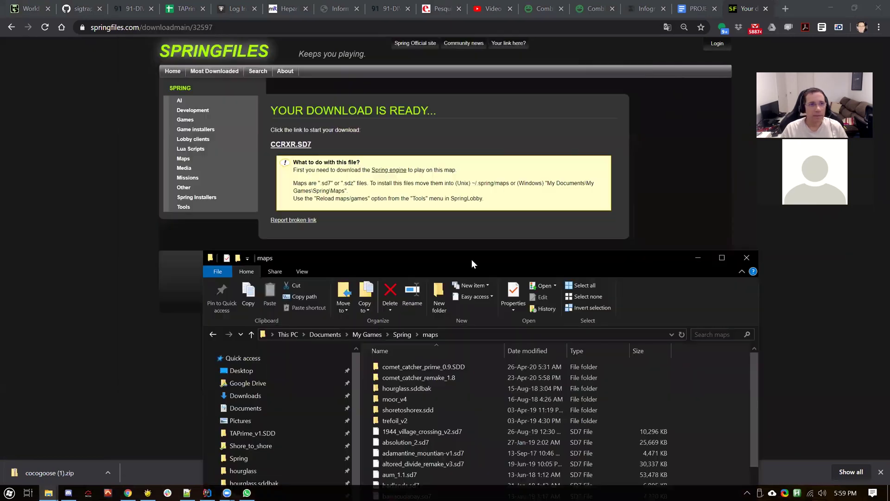
# Step: Go back to the Comet Catcher Remake page and read its file information and description
pyautogui.click(7, 30)
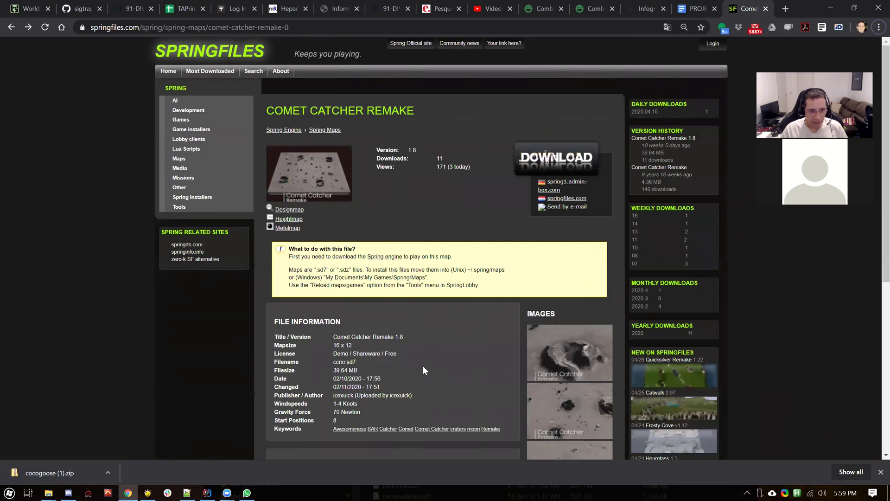
pyautogui.scroll(-4, 423, 367)
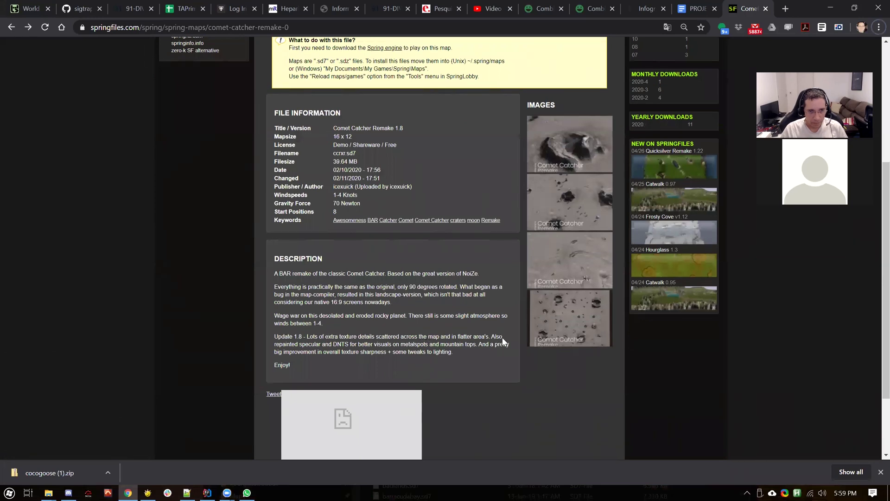
pyautogui.scroll(4, 478, 348)
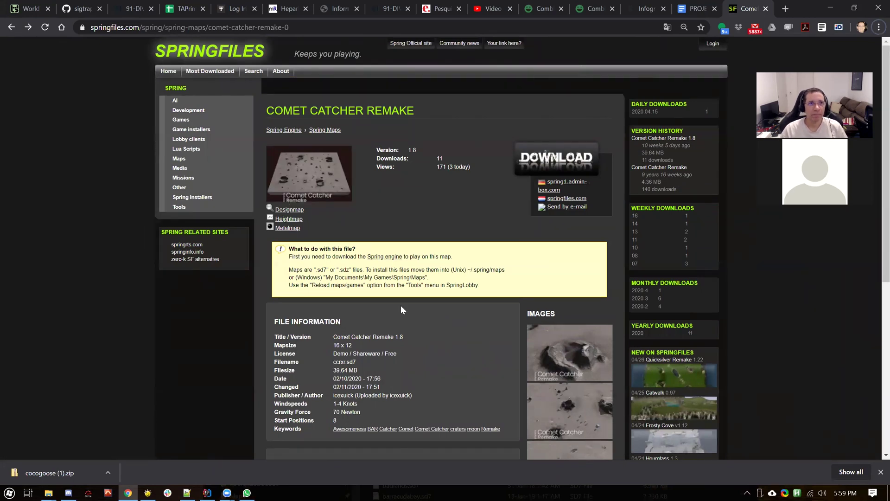
# Step: Copy the Comet Catcher Remake page's address and send it as a message in the open Discord direct conversation
pyautogui.click(202, 28)
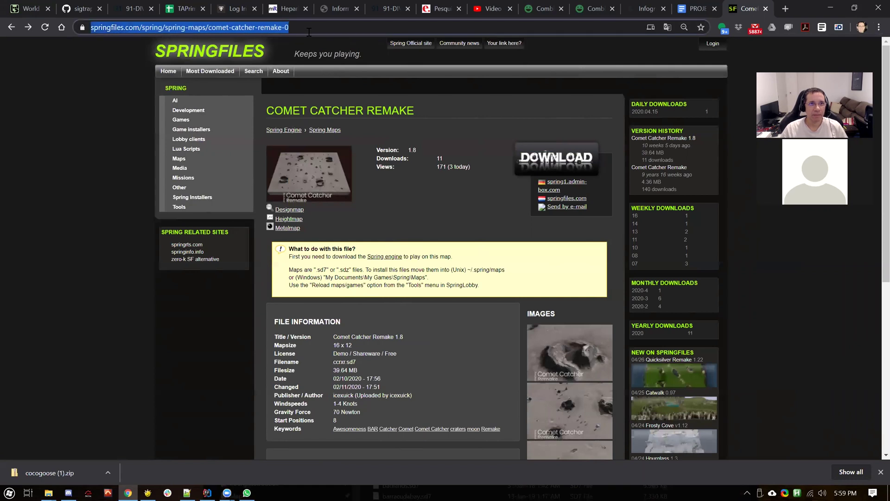
pyautogui.click(12, 28)
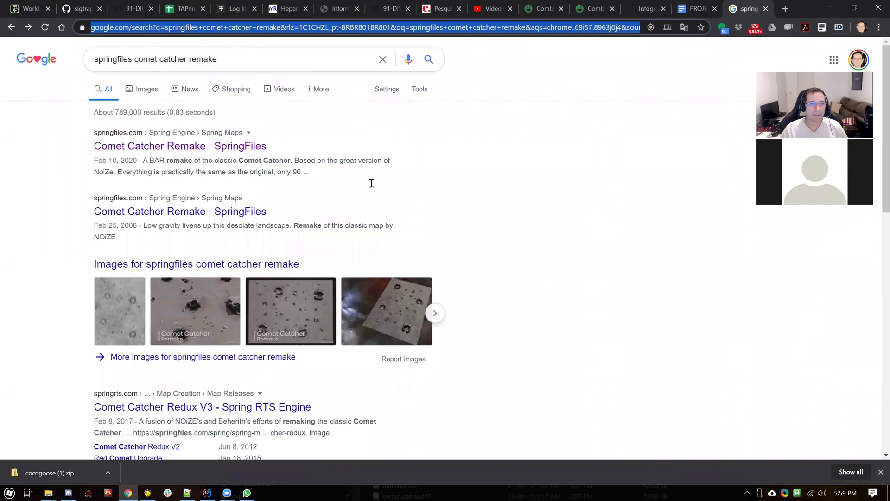
pyautogui.hotkey('alt', 'Tab')
pyautogui.press('Tab')
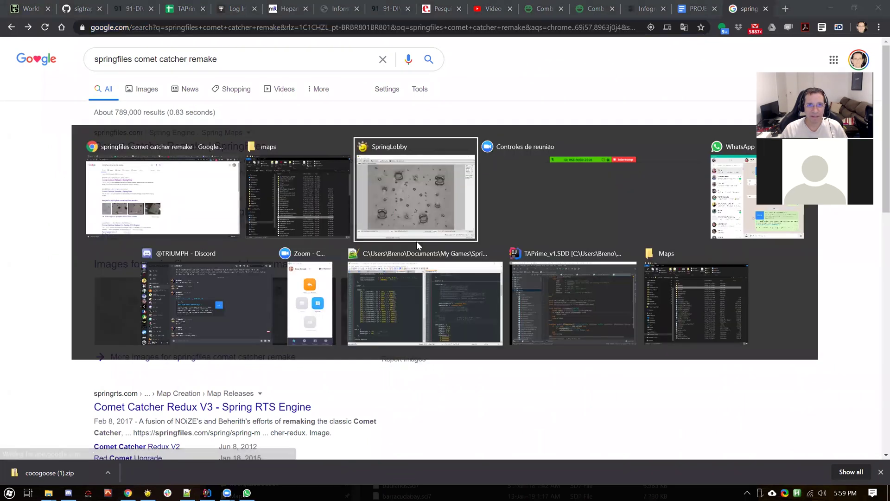
pyautogui.press('Tab')
pyautogui.press('Tab')
pyautogui.press('Tab')
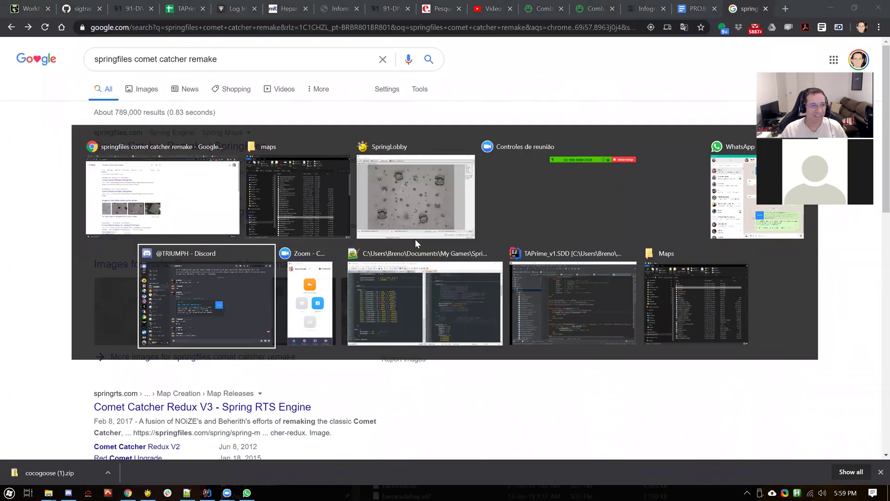
pyautogui.click(304, 452)
pyautogui.write('https://springfiles.com/spring/spring-maps/comet-catcher-remake-0')
pyautogui.press('Return')
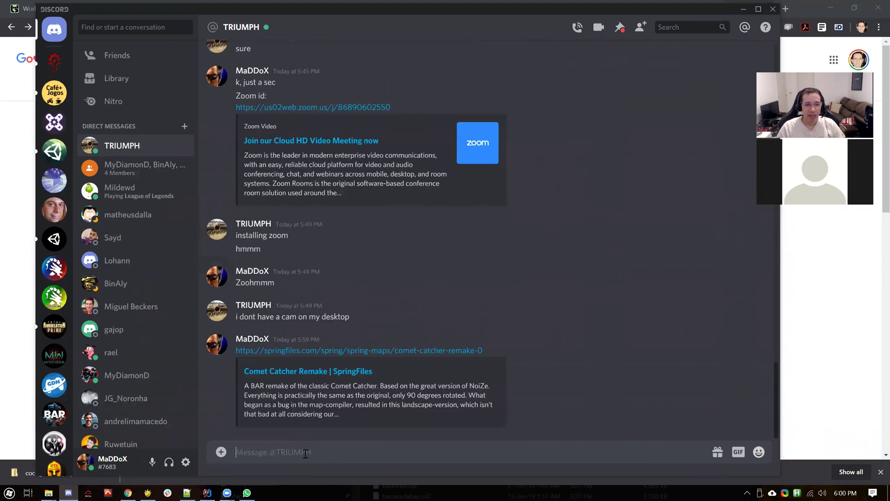
# Step: Minimise Discord, bring the lowercase-named maps folder window fully into view over Chrome, and dismiss the browser's download bar
pyautogui.click(743, 9)
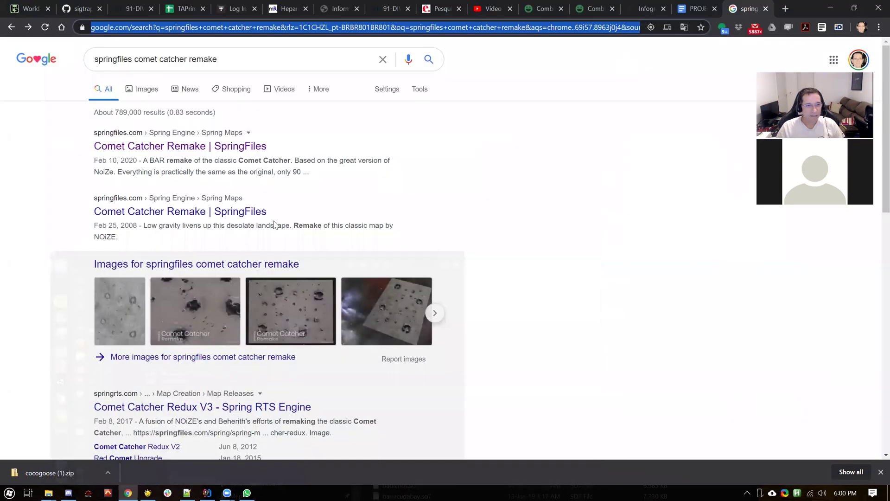
pyautogui.click(48, 493)
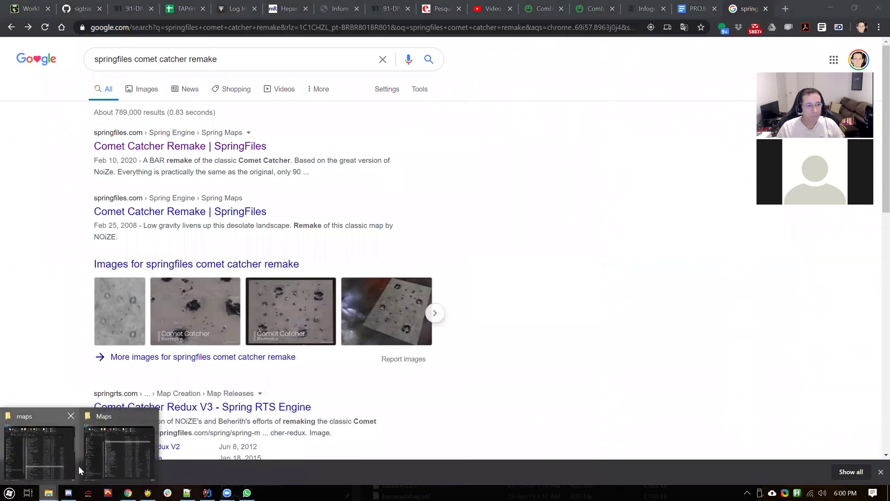
pyautogui.click(57, 465)
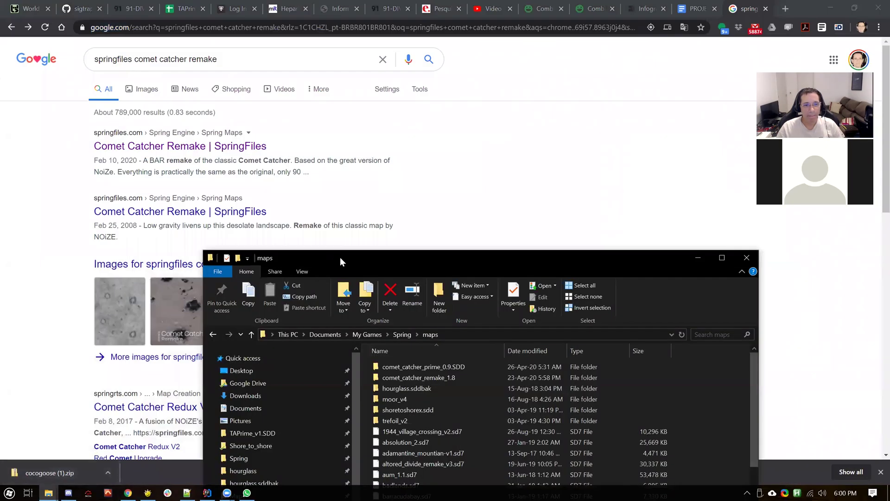
pyautogui.moveTo(341, 257); pyautogui.dragTo(278, 22)
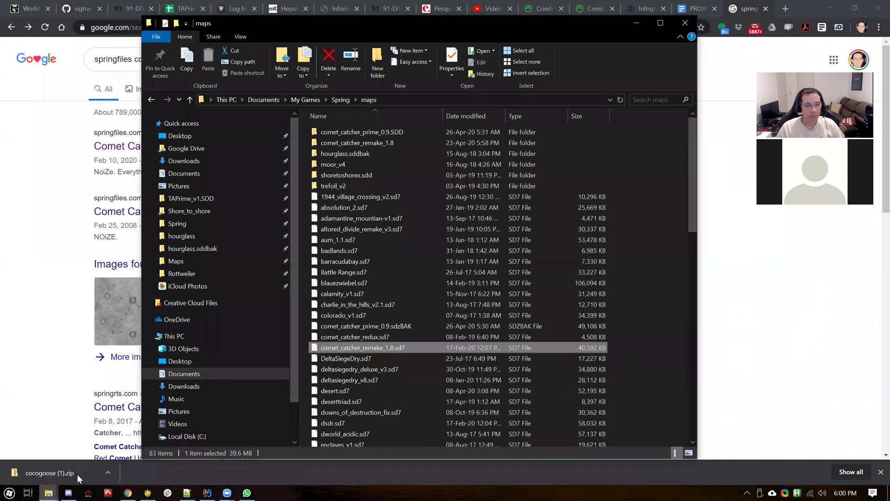
pyautogui.click(881, 471)
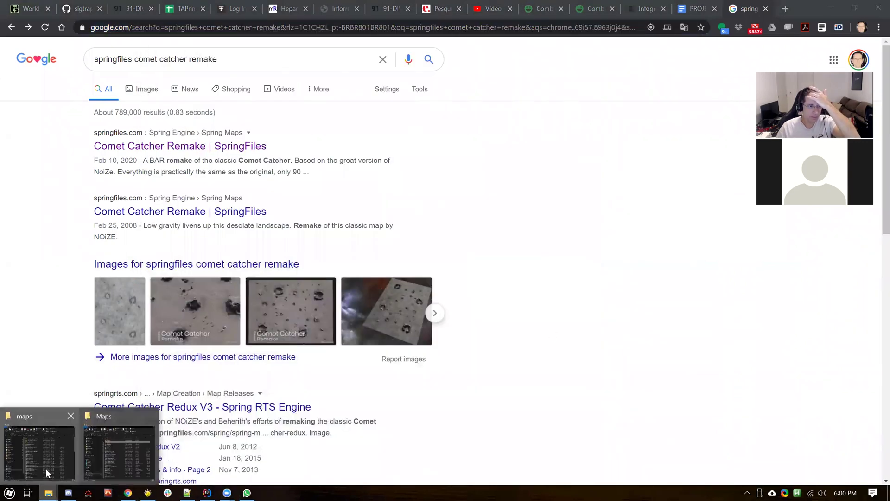
pyautogui.click(57, 461)
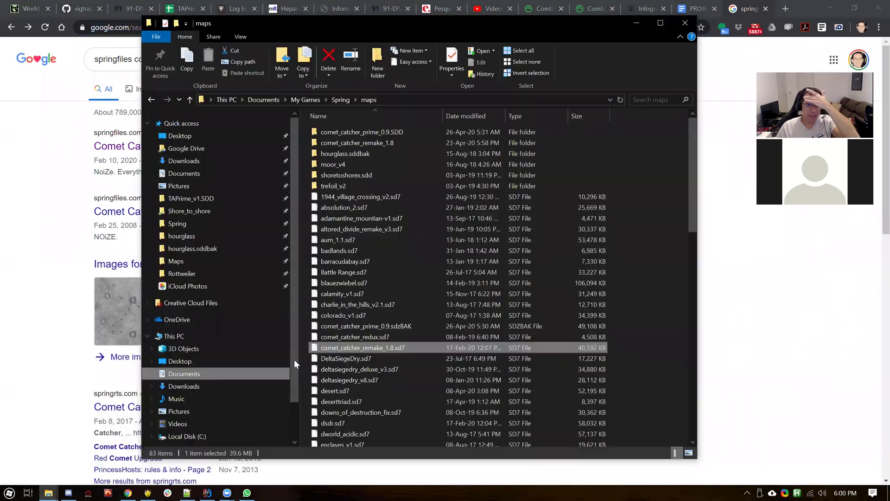
# Step: Show the 7-Zip extraction options for comet_catcher_remake_1.8.sd7 and dismiss them without extracting
pyautogui.rightClick(407, 350)
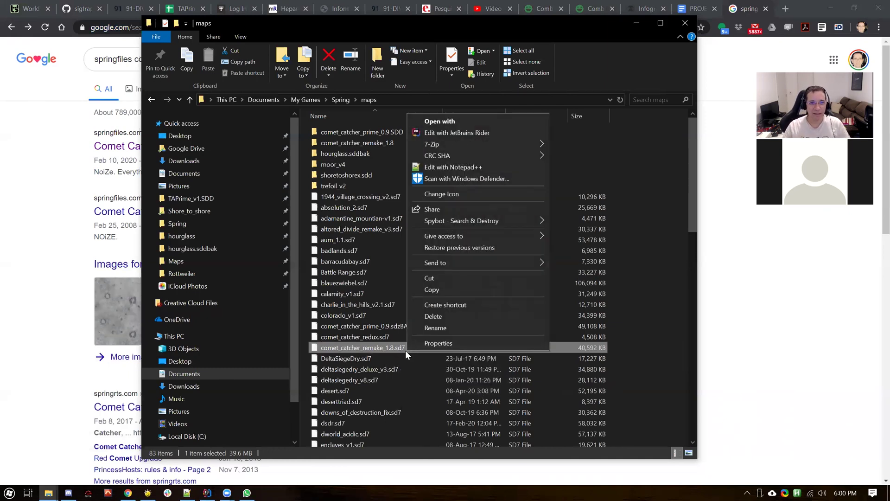
pyautogui.moveTo(453, 144)
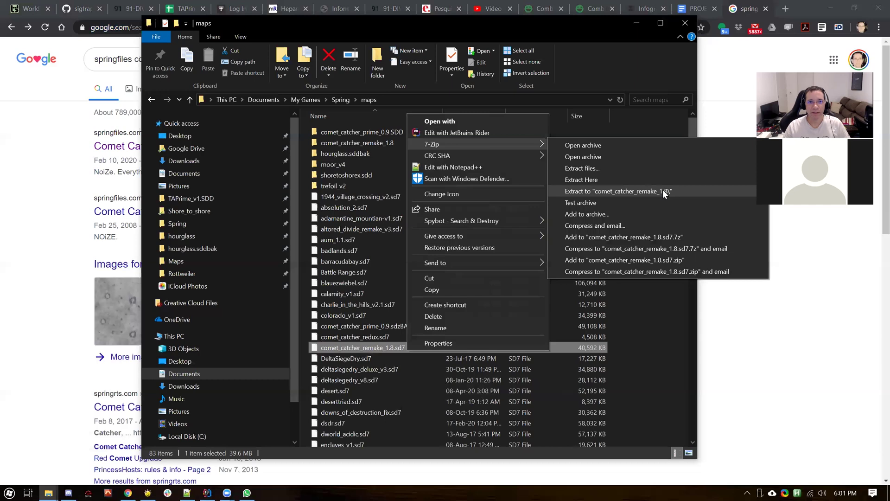
pyautogui.click(691, 128)
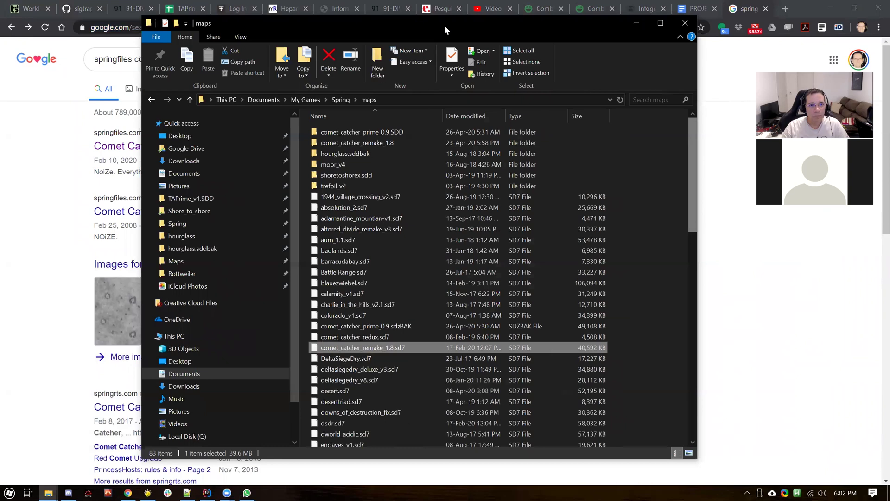
# Step: Reposition the maps folder window and review the 7-Zip option for extracting comet_catcher_remake_1.8.sd7 into its own folder, without running it
pyautogui.moveTo(444, 26); pyautogui.dragTo(393, 40)
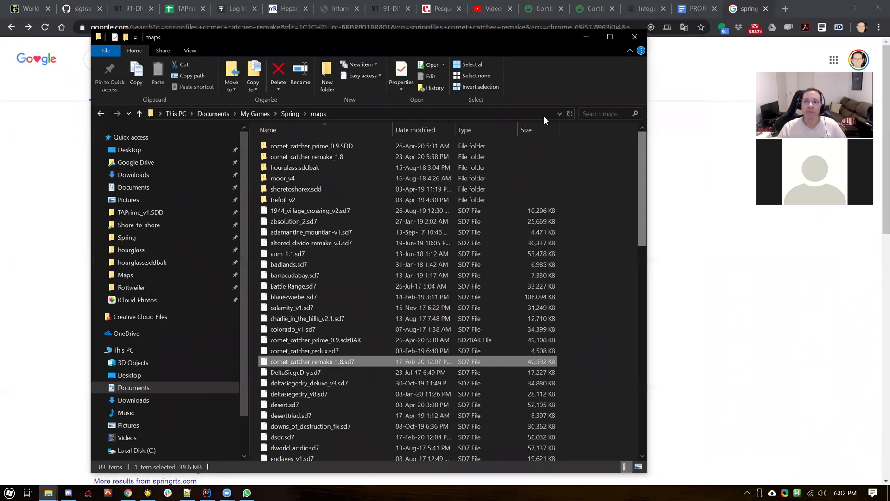
pyautogui.rightClick(337, 360)
pyautogui.moveTo(377, 150)
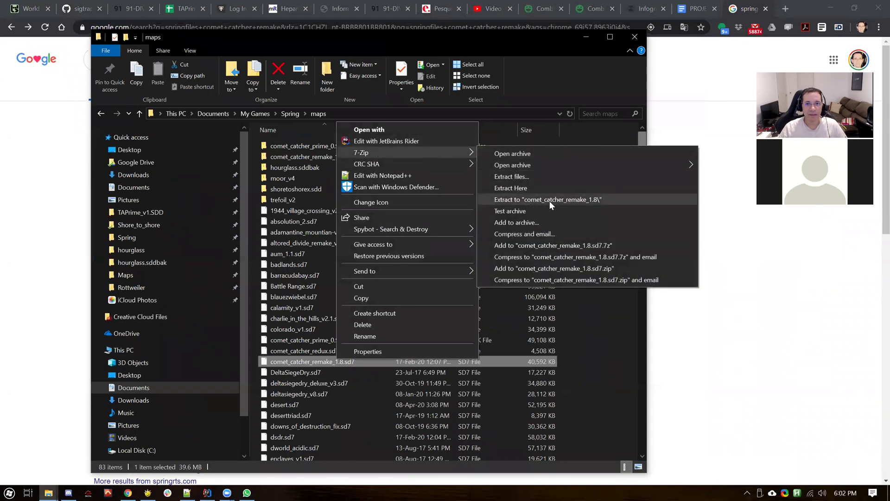
pyautogui.click(642, 135)
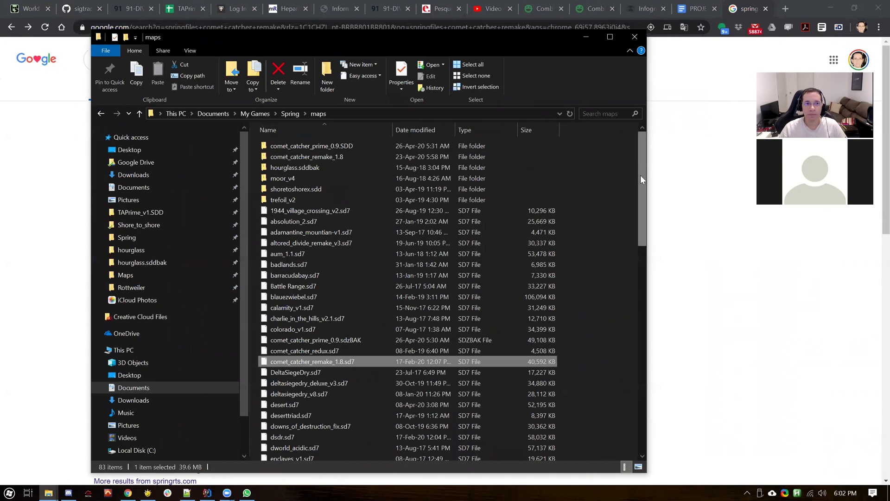
# Step: Look through the existing comet_catcher_remake_1.8 folder and return to the maps folder
pyautogui.click(346, 156)
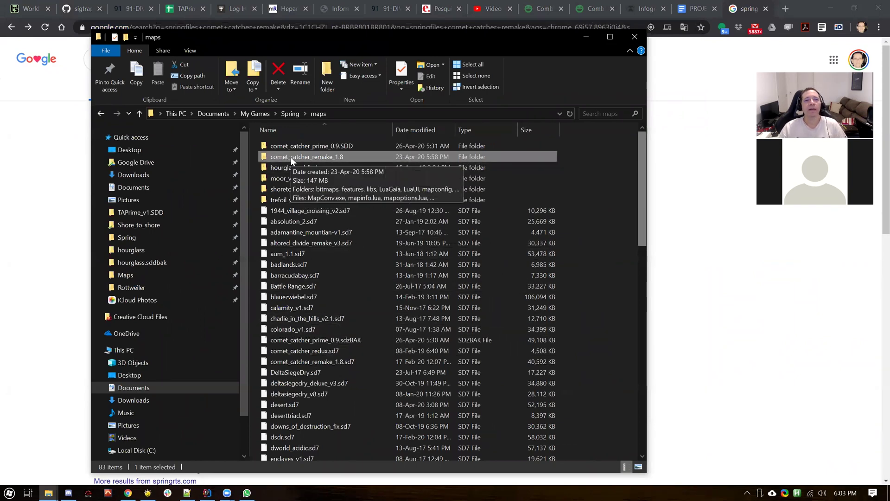
pyautogui.doubleClick(291, 158)
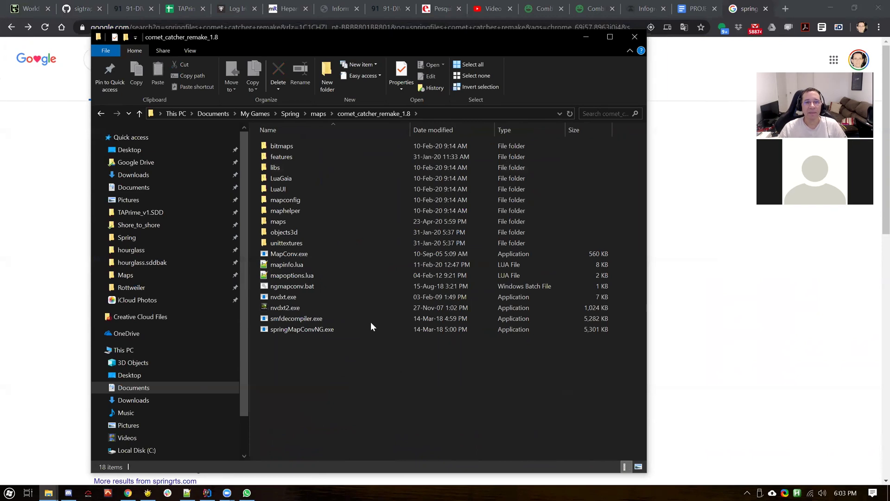
pyautogui.click(318, 113)
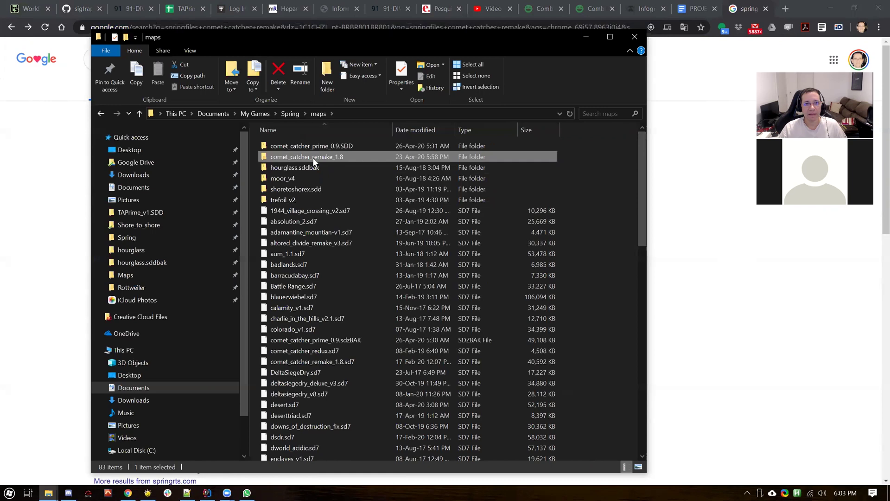
# Step: Review the 7-Zip compression options for the comet_catcher_remake_1.8 folder and dismiss them without creating an archive
pyautogui.rightClick(313, 158)
pyautogui.moveTo(360, 247)
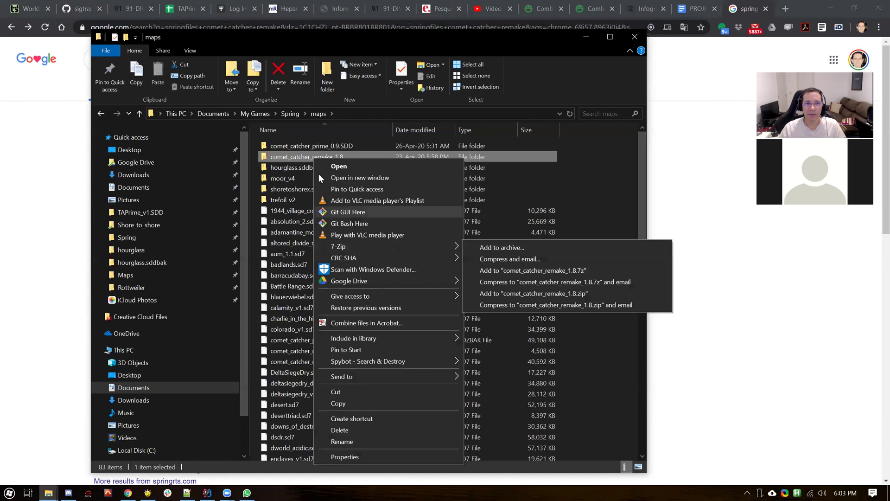
pyautogui.click(272, 157)
# Step: Highlight everything inside the comet_catcher_remake_1.8 folder, from bitmaps to springMapConvNG.exe, and go back to the maps folder
pyautogui.doubleClick(273, 157)
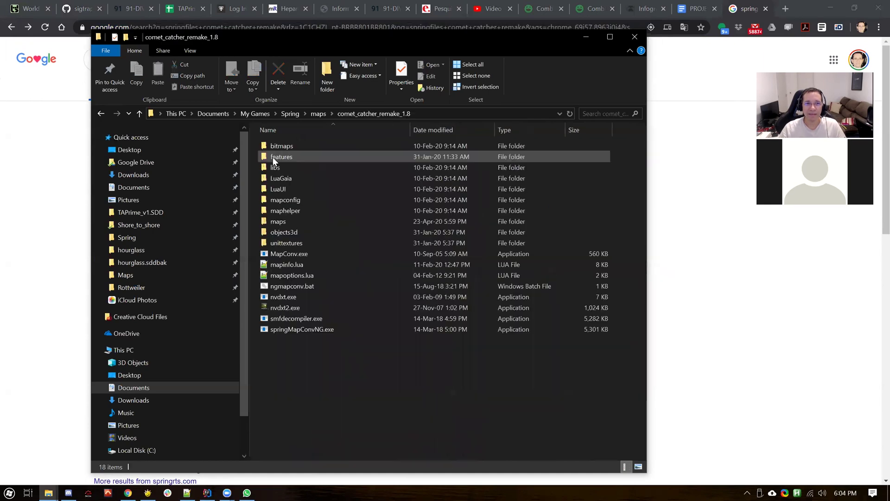
pyautogui.click(287, 147)
pyautogui.keyDown('shift'); pyautogui.click(296, 330); pyautogui.keyUp('shift')
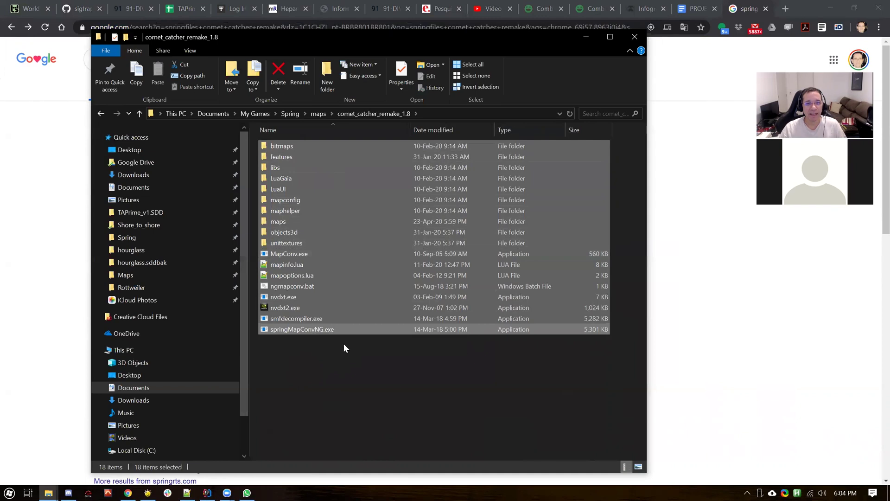
pyautogui.click(318, 114)
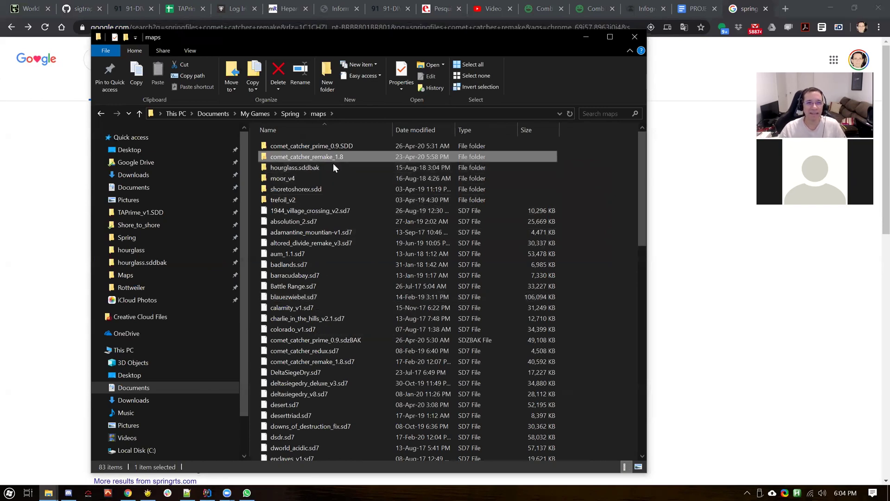
# Step: Inspect the files in the maps subfolder of comet_catcher_remake_1.8 and return to the main Spring maps folder
pyautogui.doubleClick(302, 157)
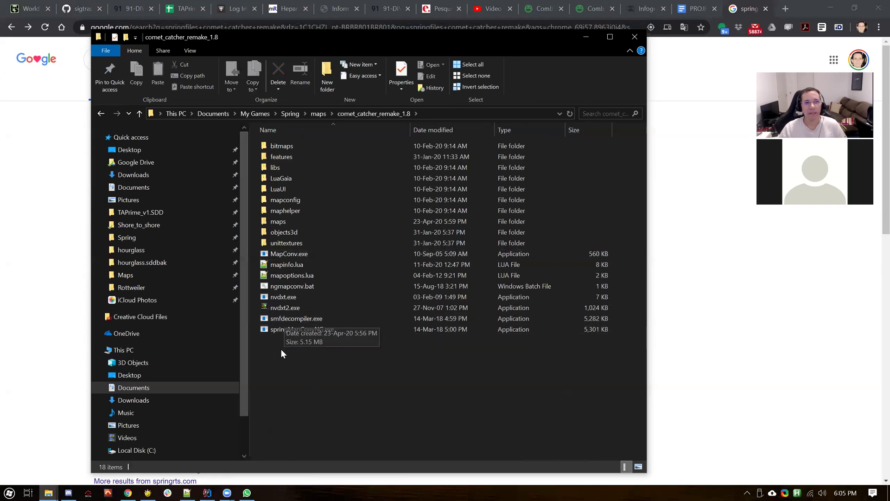
pyautogui.doubleClick(280, 223)
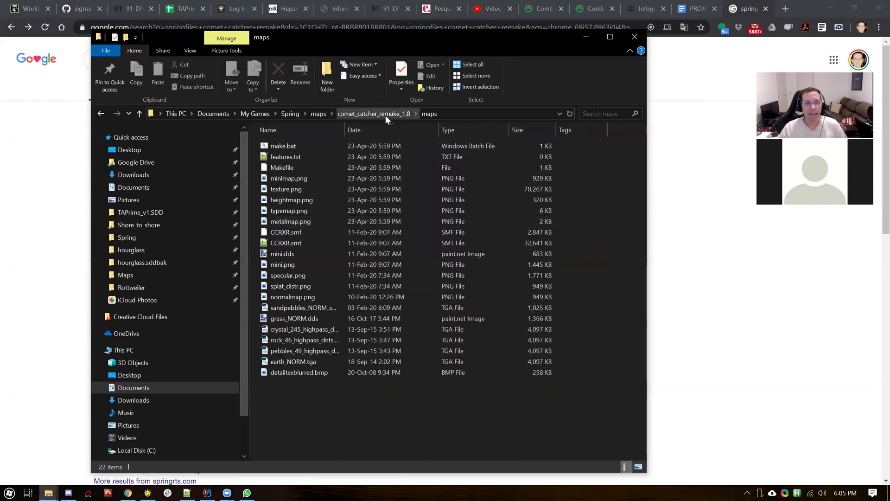
pyautogui.click(318, 114)
# Step: Rename the existing comet_catcher_remake_1.8 folder as comet_catcher_remake_1.8_bak
pyautogui.click(320, 156)
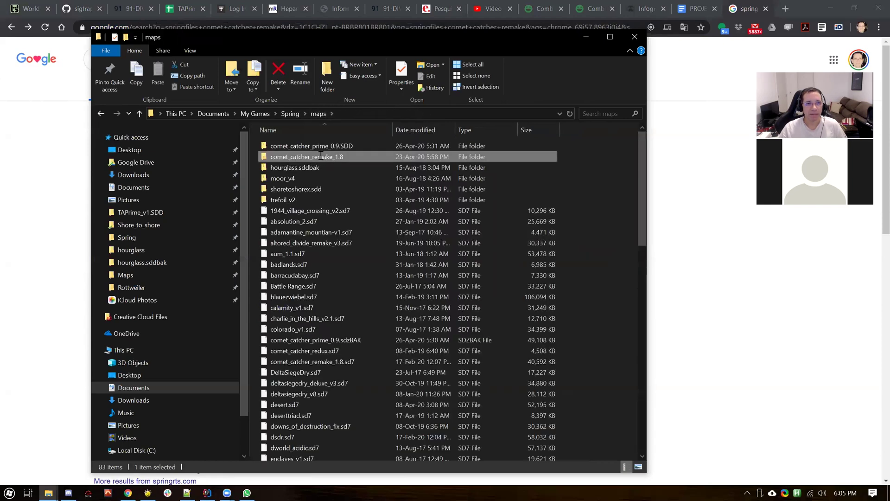
pyautogui.click(352, 158)
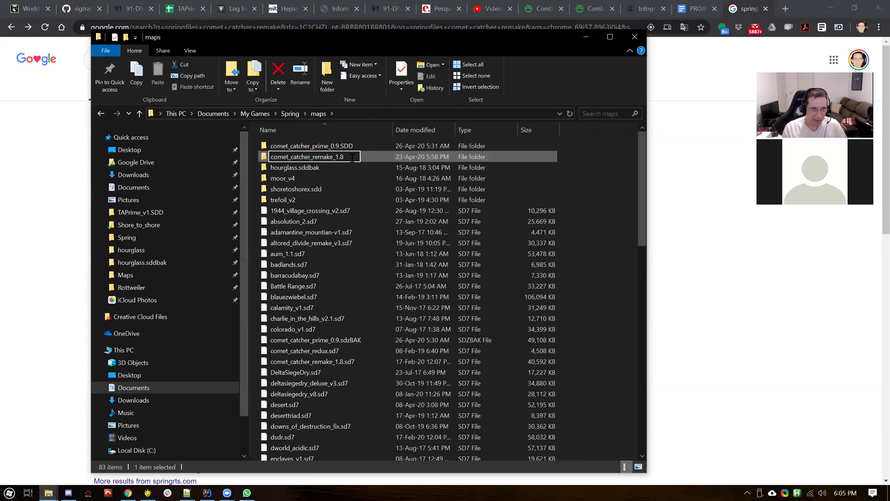
pyautogui.write('.8_')
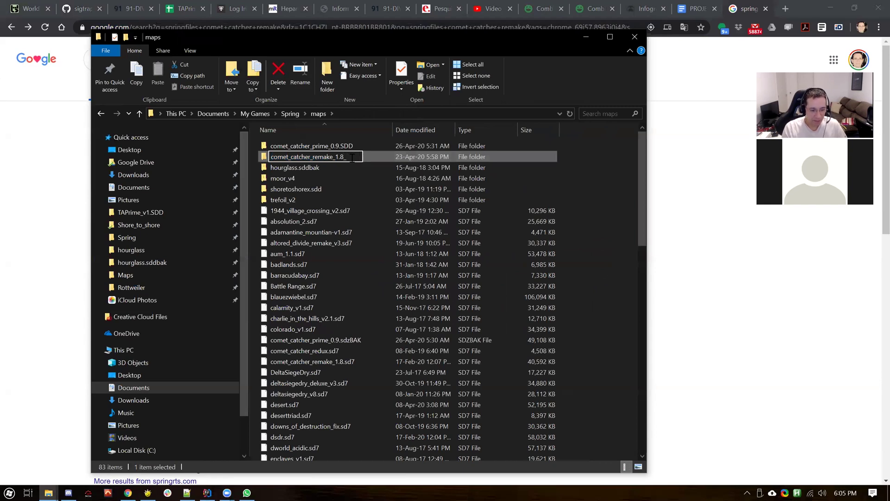
pyautogui.write('bak')
pyautogui.press('Return')
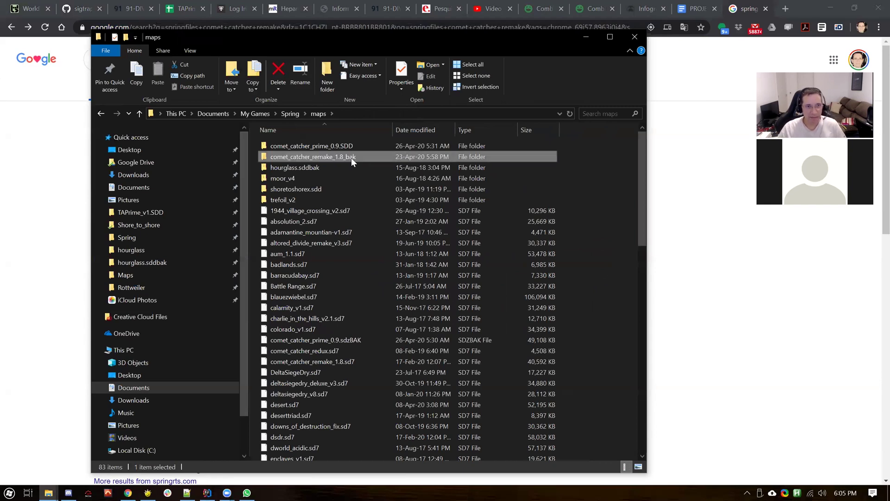
# Step: Extract comet_catcher_remake_1.8.sd7 with 7-Zip into a new comet_catcher_remake_1.8 folder
pyautogui.click(310, 361)
pyautogui.rightClick(311, 360)
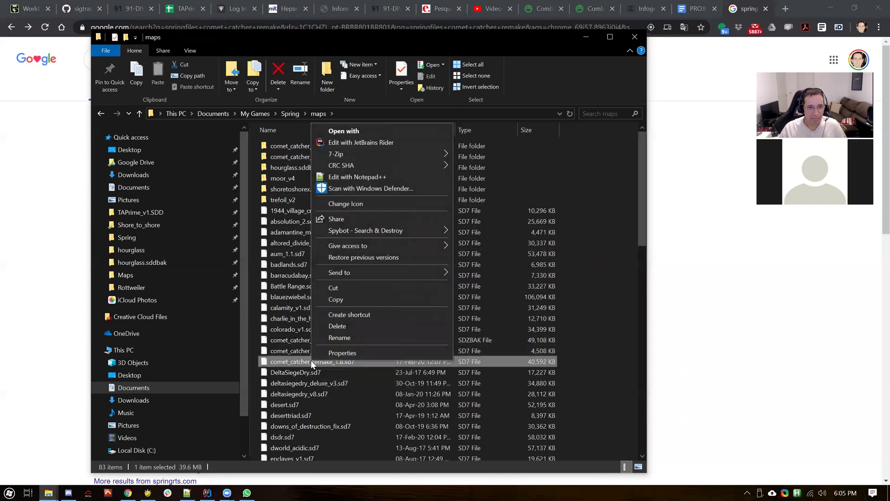
pyautogui.moveTo(361, 153)
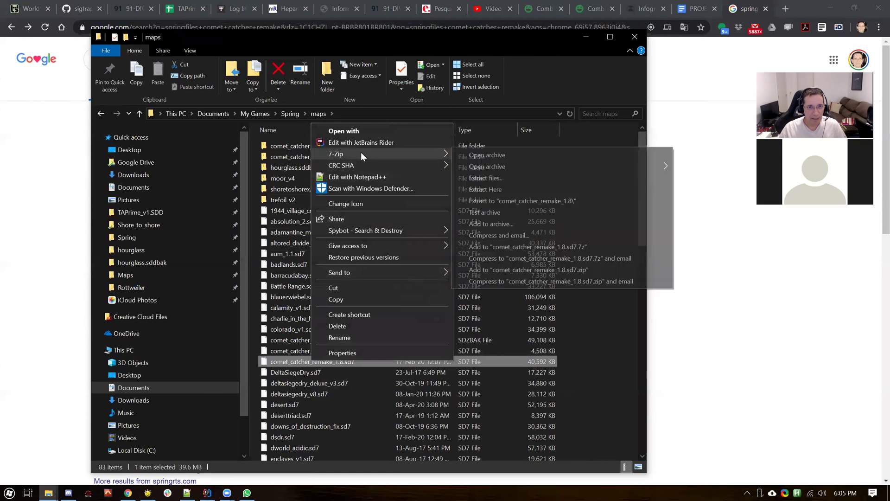
pyautogui.click(512, 202)
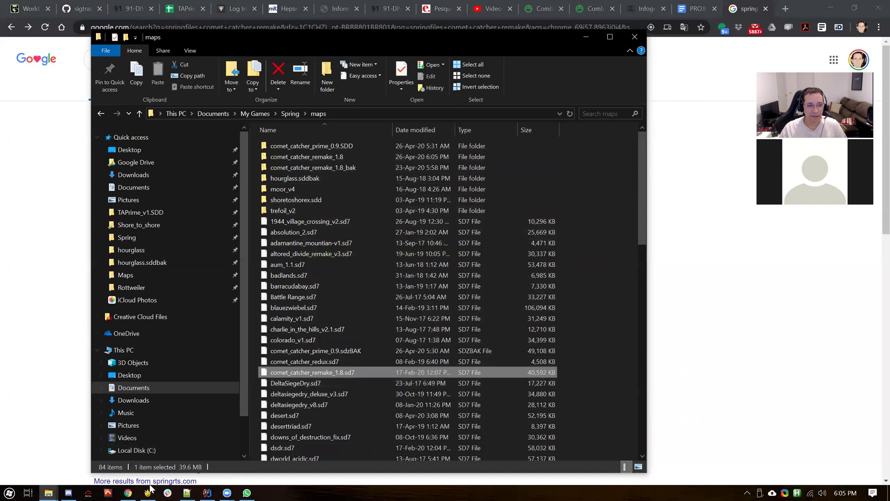
# Step: Rename the archive comet_catcher_remake_1.8.sd7 as comet_catcher_remake_1.8.sd7BAK and accept the extension change
pyautogui.click(340, 372)
pyautogui.click(357, 372)
pyautogui.write('BAK')
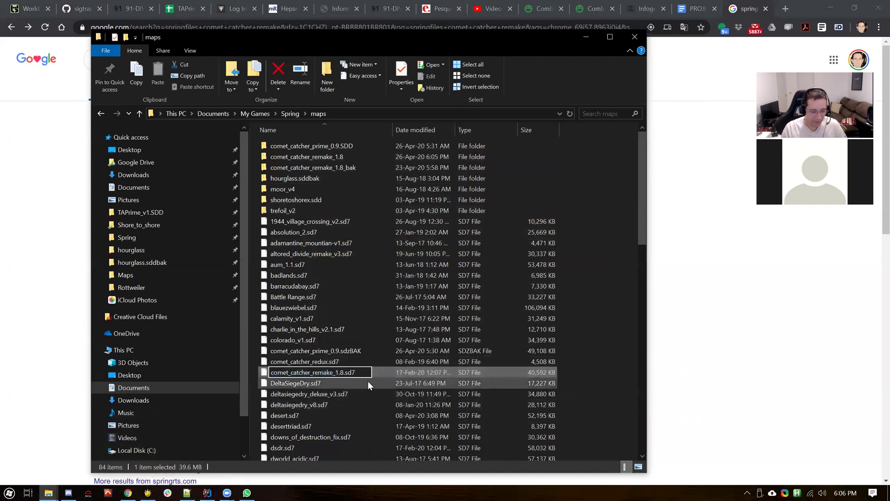
pyautogui.press('Return')
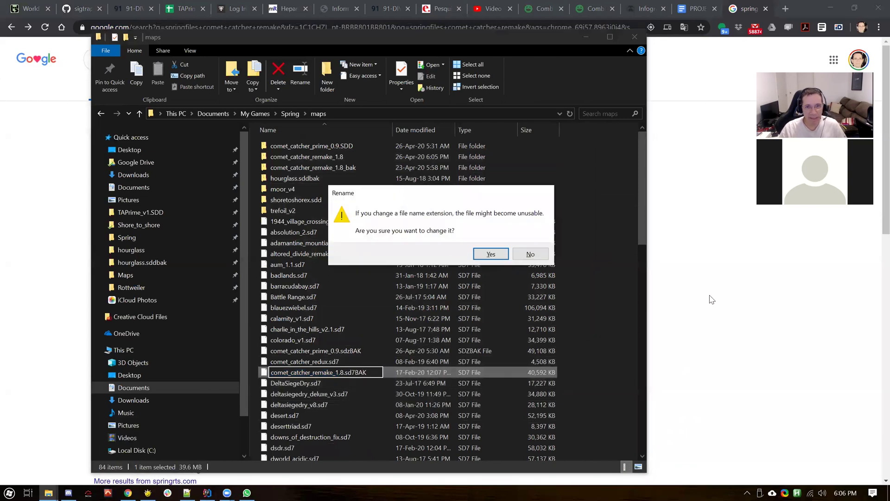
pyautogui.click(478, 253)
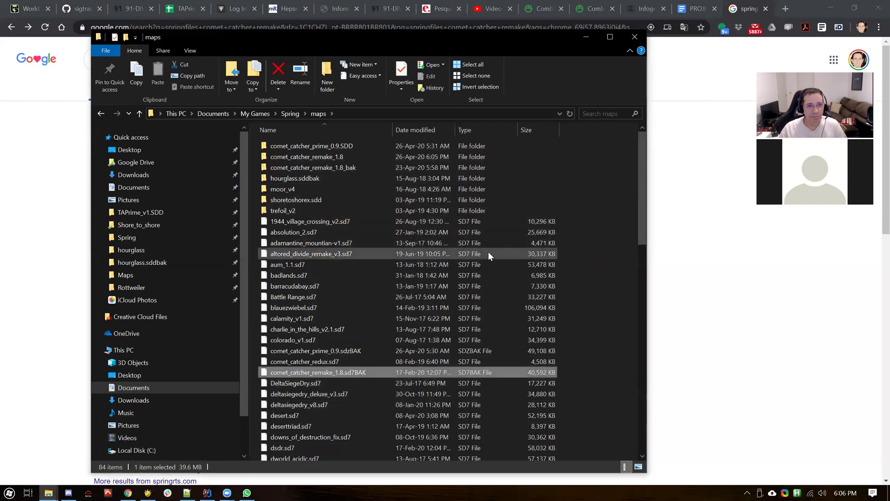
# Step: Rename the newly extracted folder as comet_catcher_remake_1.8.SDD and briefly look inside it
pyautogui.click(332, 157)
pyautogui.click(339, 160)
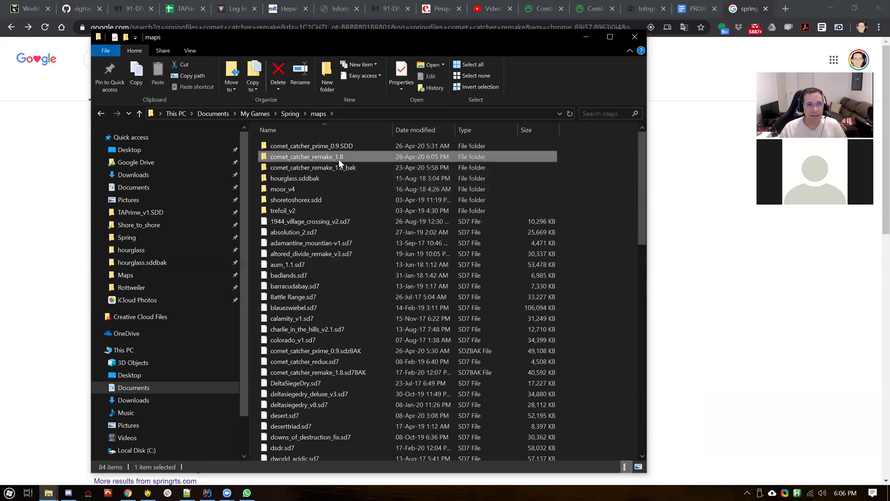
pyautogui.click(358, 161)
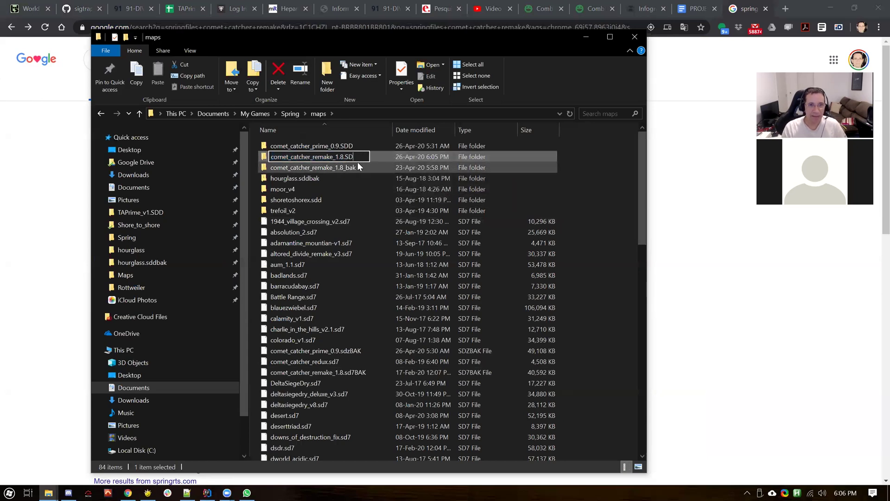
pyautogui.press('Return')
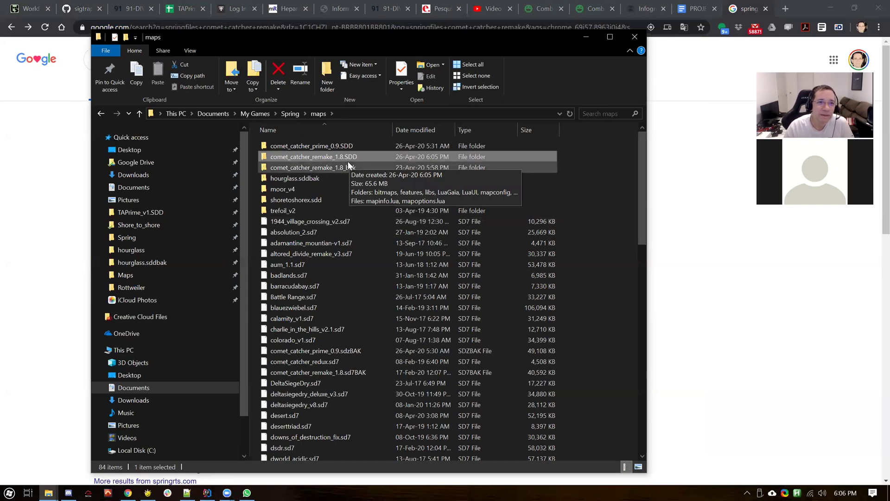
pyautogui.doubleClick(358, 157)
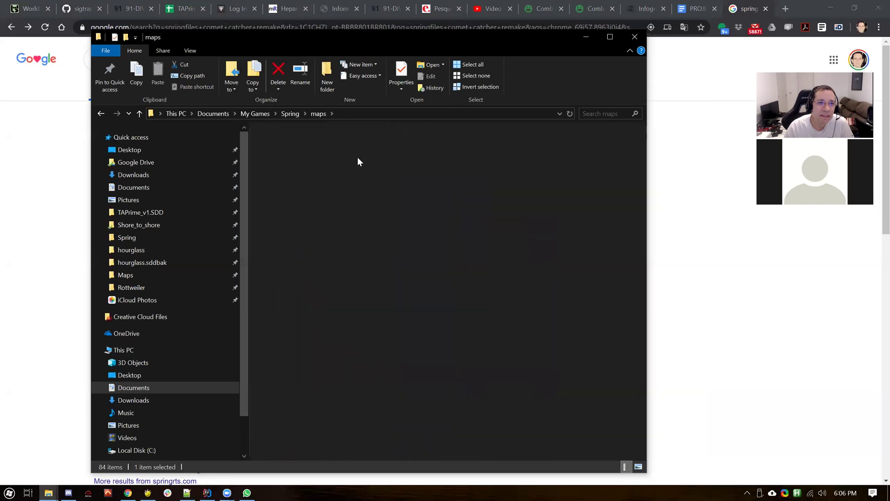
pyautogui.click(318, 114)
# Step: Switch to SpringLobby and reload its maps and games
pyautogui.click(148, 492)
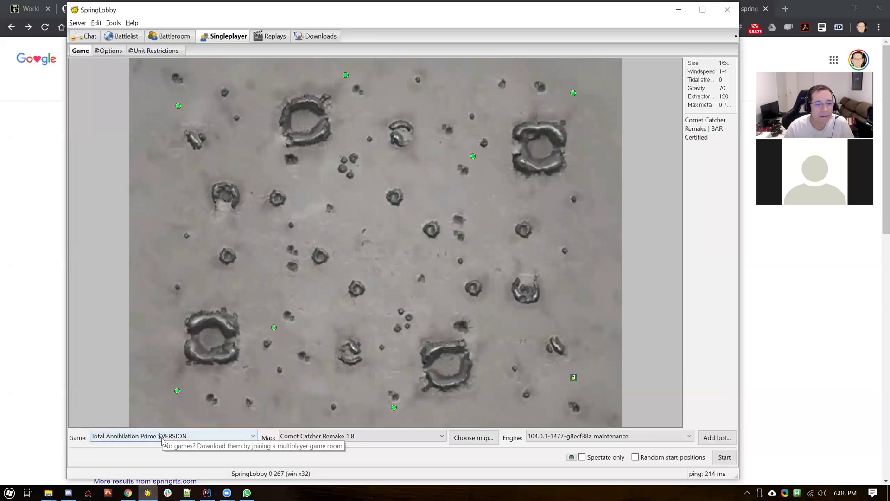
pyautogui.click(113, 23)
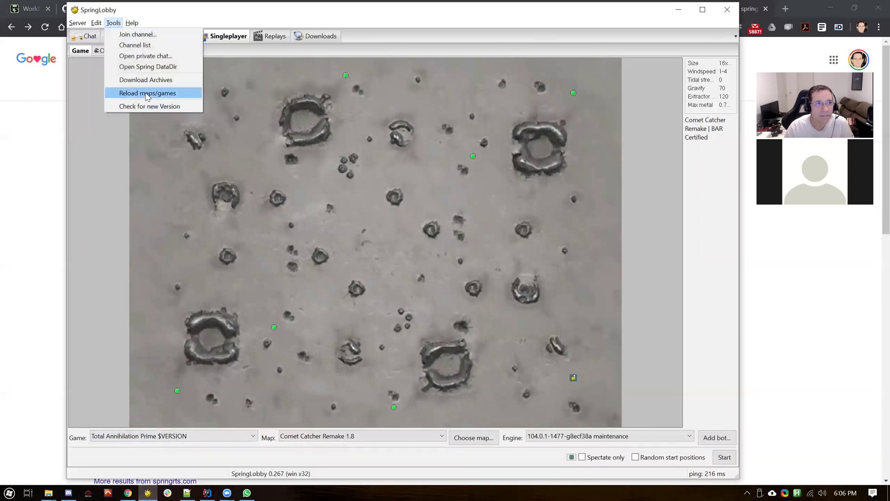
pyautogui.click(147, 94)
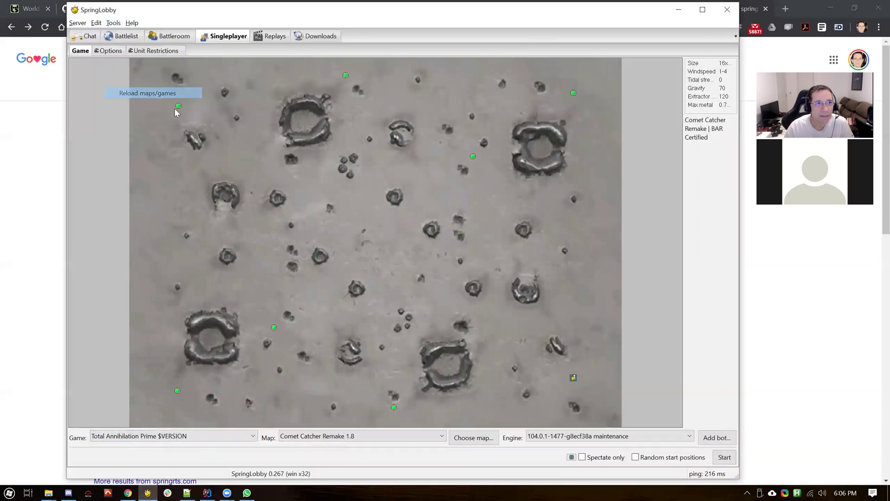
# Step: Choose Comet Catcher Remake 1.8 from the singleplayer map list and examine its preview
pyautogui.click(334, 436)
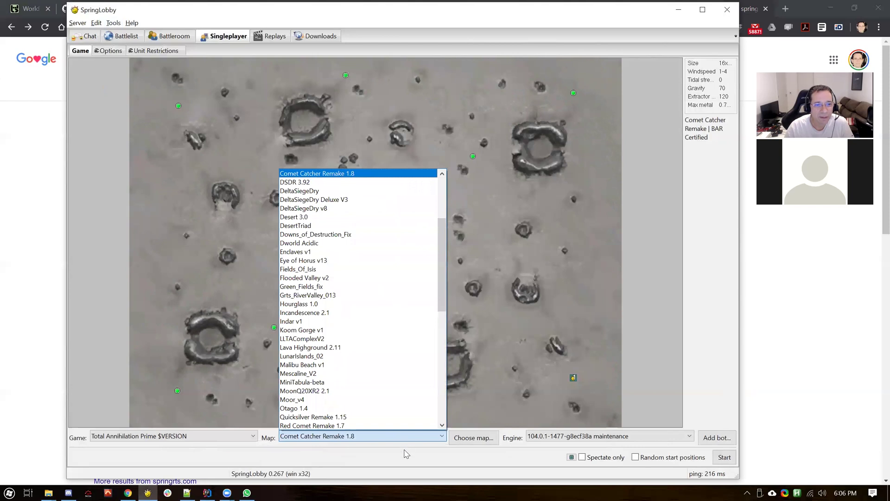
pyautogui.click(318, 174)
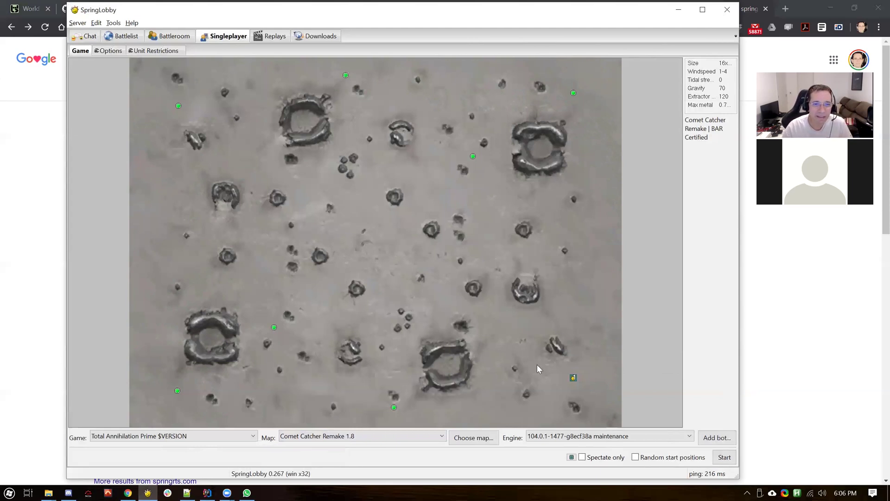
pyautogui.scroll(-2, 346, 358)
pyautogui.scroll(1, 347, 358)
pyautogui.scroll(1, 346, 358)
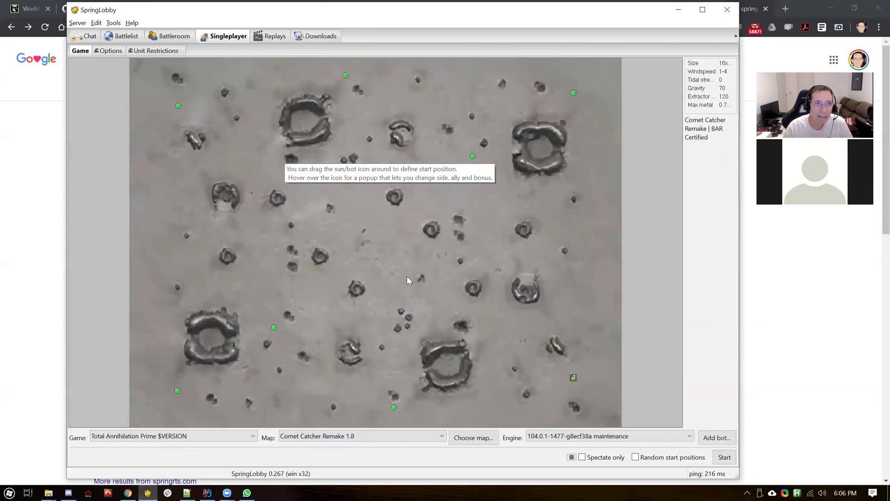
# Step: Switch back to File Explorer and open the maps subfolder of comet_catcher_remake_1.8.SDD
pyautogui.hotkey('alt', 'Tab')
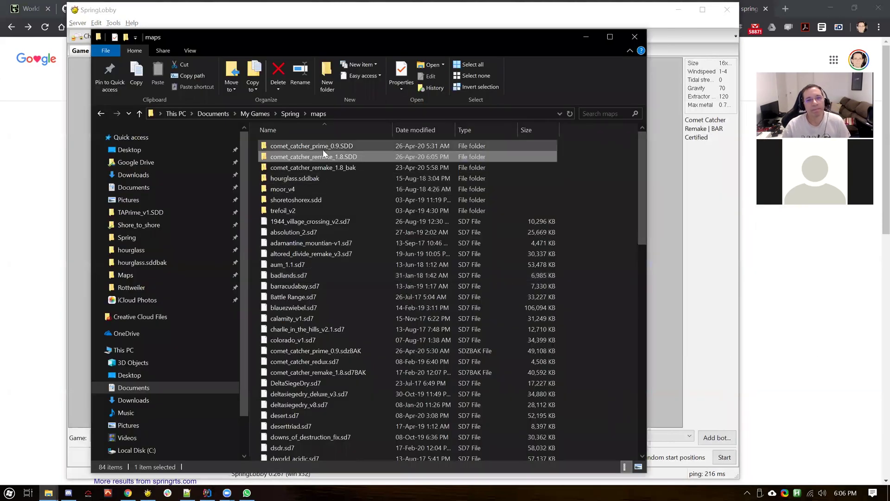
pyautogui.doubleClick(287, 156)
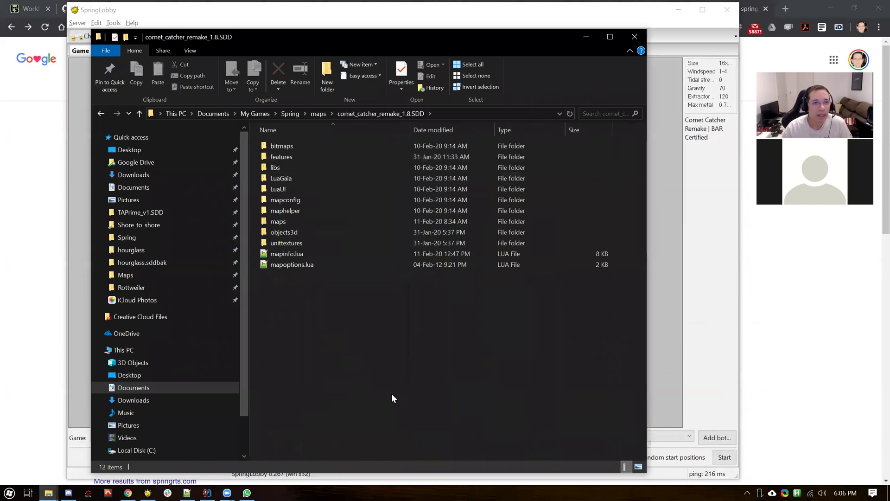
pyautogui.doubleClick(285, 222)
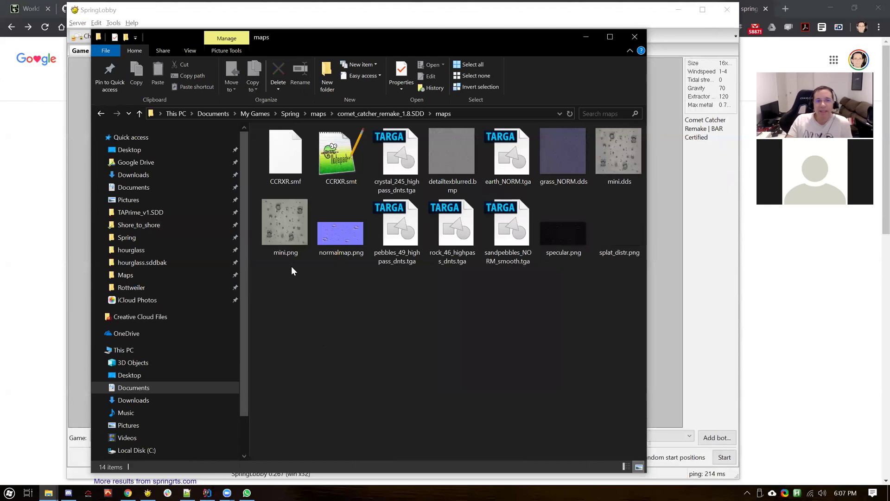
# Step: Look over the minimap, grass, detail and normal texture files in the maps subfolder, from mini.png to sandpebbles_NORM_smooth.tga
pyautogui.click(297, 230)
pyautogui.click(613, 146)
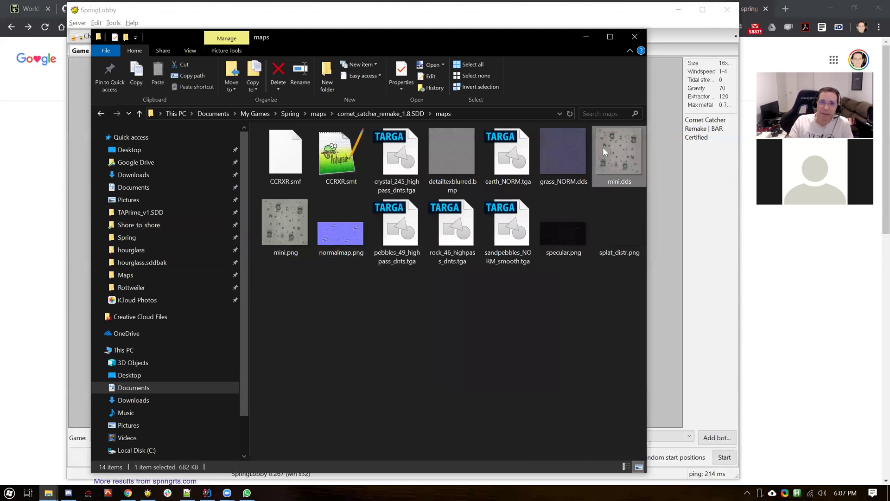
pyautogui.click(565, 152)
pyautogui.click(458, 162)
pyautogui.click(517, 155)
pyautogui.click(515, 222)
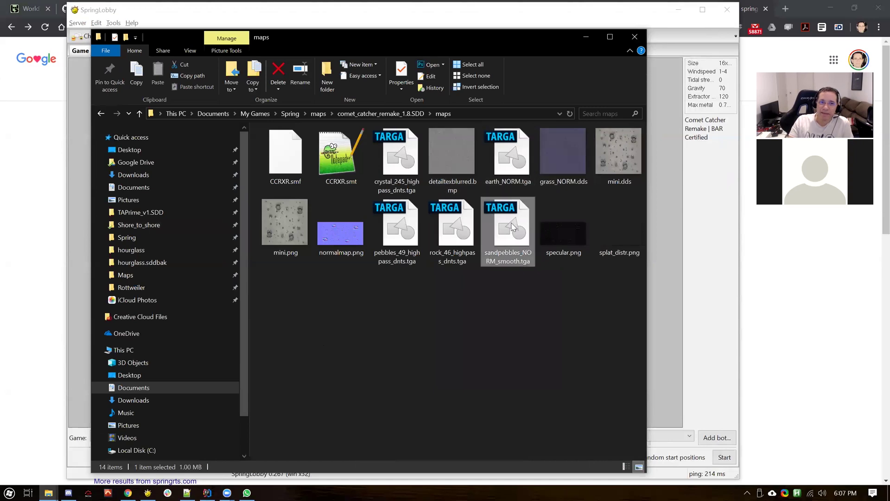
# Step: View specular.png and splat_distr.png one after the other in the image viewer, closing each after inspection
pyautogui.click(564, 236)
pyautogui.doubleClick(563, 234)
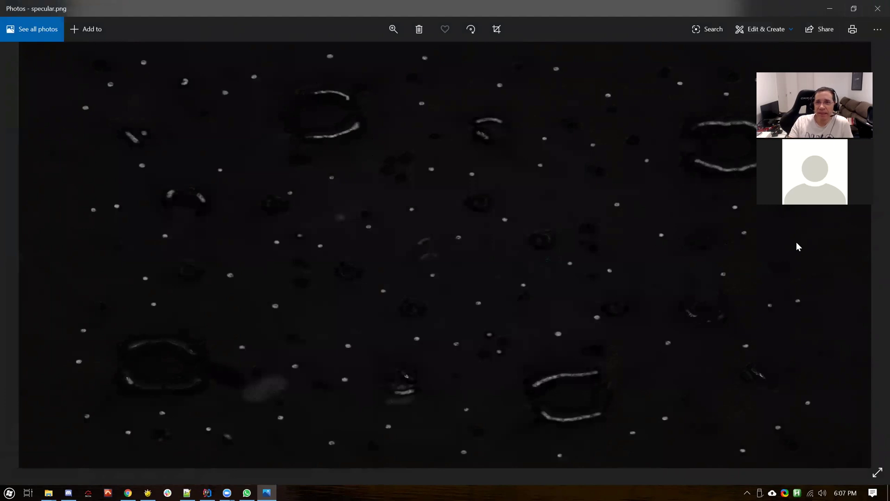
pyautogui.hotkey('alt', 'F4')
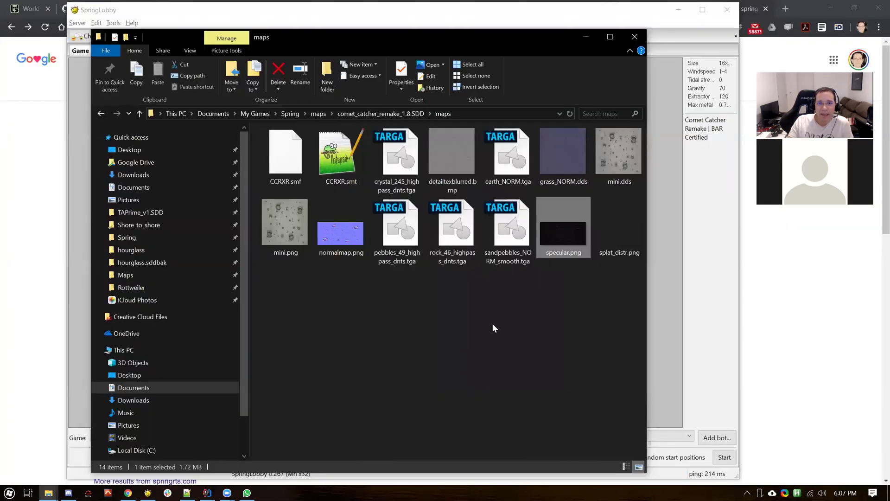
pyautogui.doubleClick(625, 221)
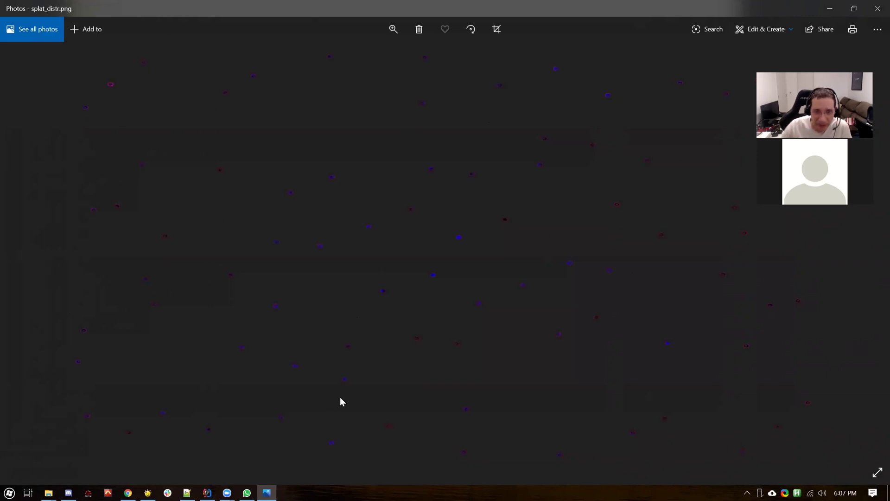
pyautogui.hotkey('alt', 'F4')
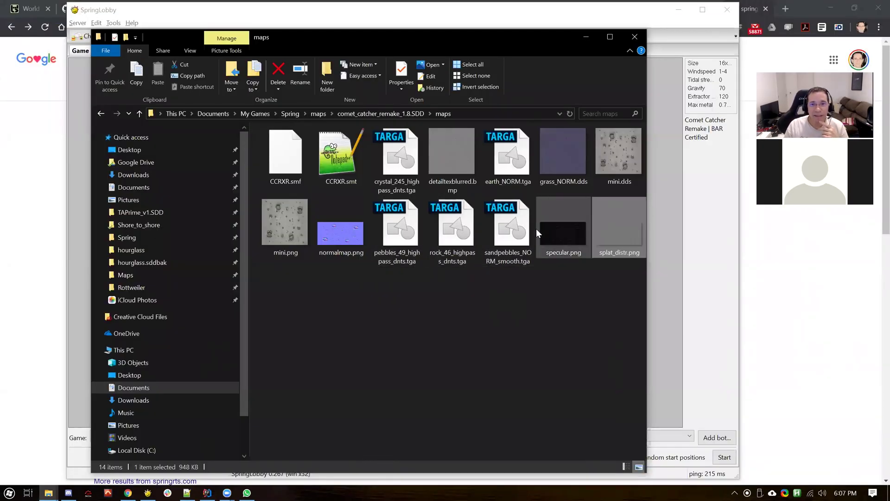
# Step: Go through the detail textures: detailtexblurred.bmp and the crystal, pebbles, rock, sandpebbles and earth TGA files
pyautogui.click(491, 224)
pyautogui.click(449, 227)
pyautogui.click(398, 228)
pyautogui.click(443, 184)
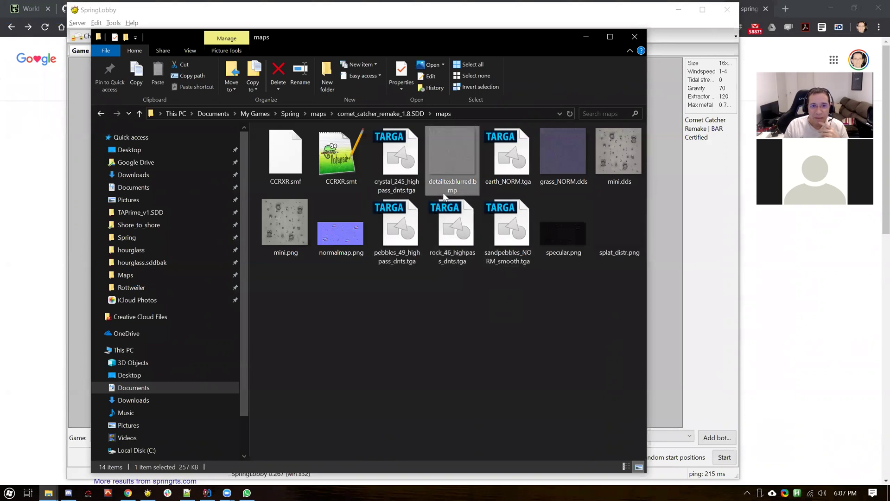
pyautogui.click(401, 187)
pyautogui.click(406, 235)
pyautogui.click(467, 234)
pyautogui.click(510, 227)
pyautogui.click(518, 153)
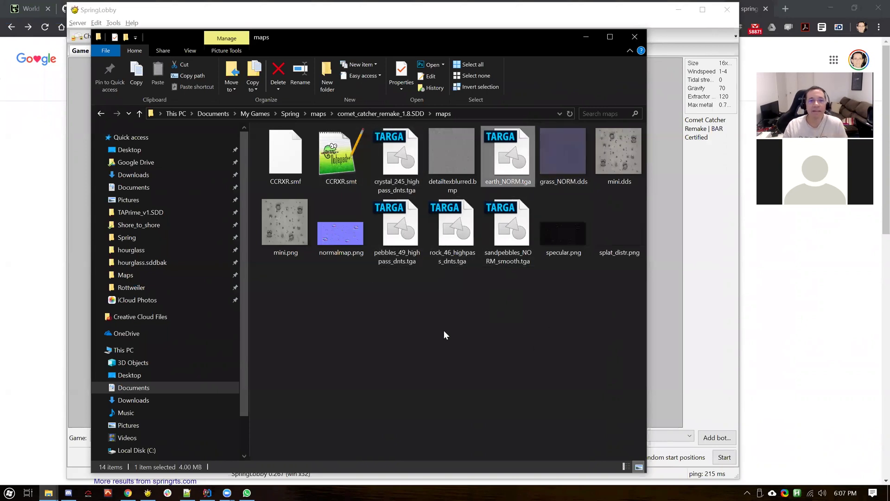
# Step: Select the compiled map files CCRXR.smf and CCRXR.smt together, then only CCRXR.smt
pyautogui.click(285, 153)
pyautogui.keyDown('ctrl'); pyautogui.click(332, 162); pyautogui.keyUp('ctrl')
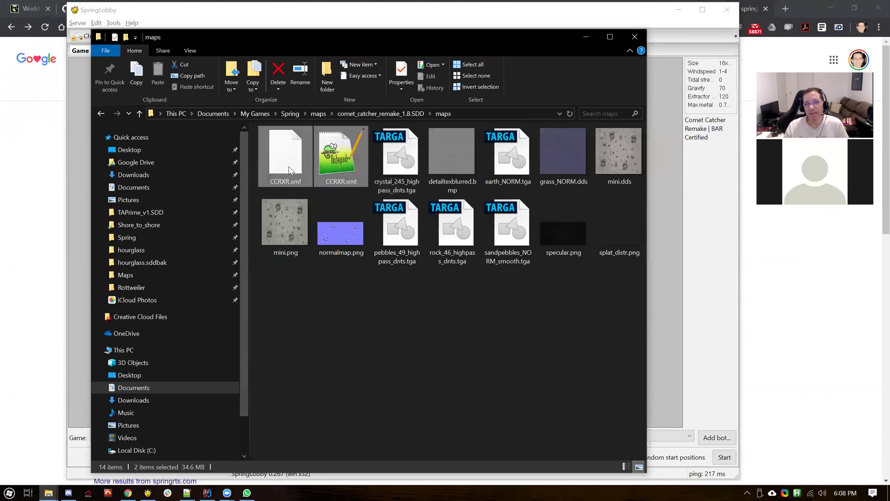
pyautogui.click(327, 158)
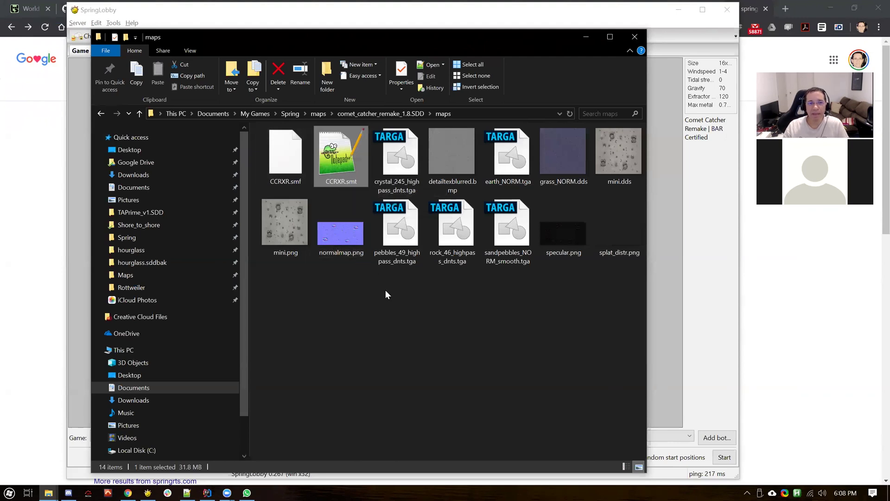
# Step: Open the comet_catcher_remake_1.8_bak folder and single out its map conversion tools, from MapConv.exe to springMapConvNG.exe, excluding the two Lua files
pyautogui.click(318, 114)
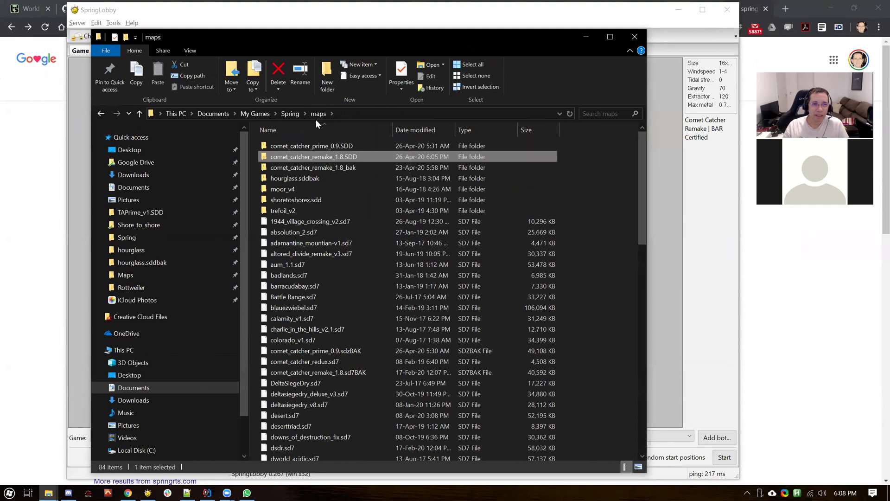
pyautogui.click(295, 167)
pyautogui.doubleClick(289, 167)
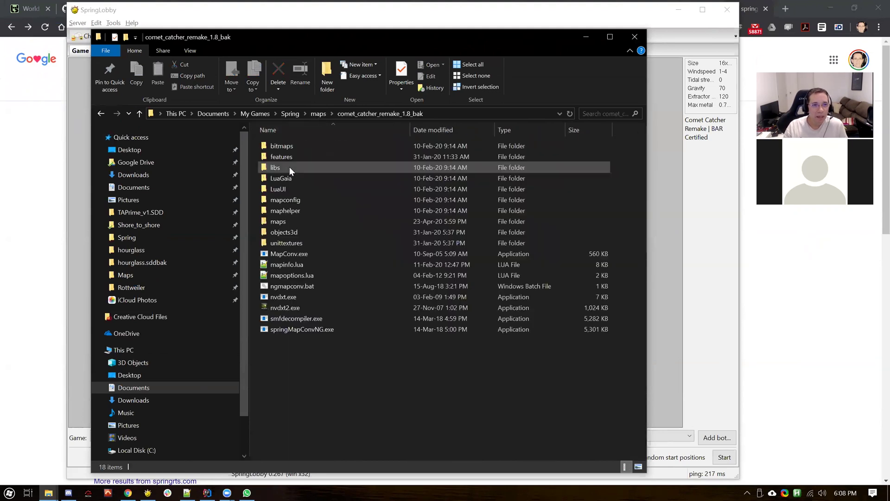
pyautogui.click(299, 252)
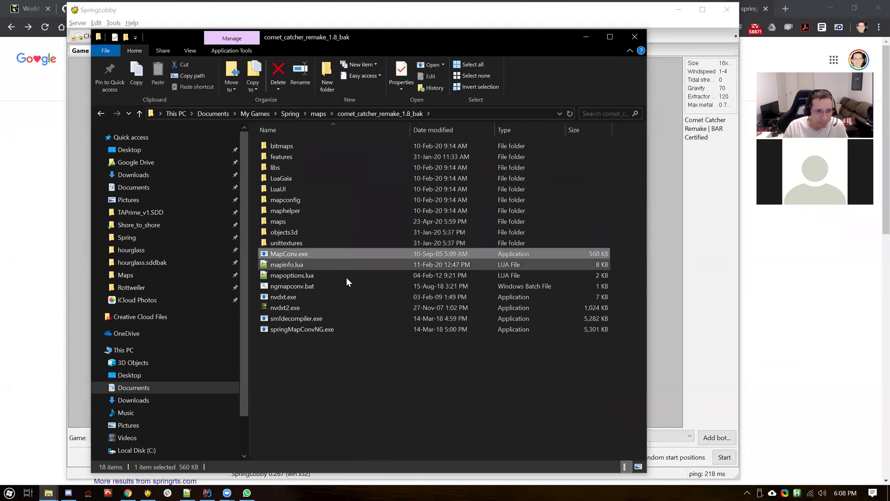
pyautogui.keyDown('shift'); pyautogui.click(297, 330); pyautogui.keyUp('shift')
pyautogui.keyDown('ctrl'); pyautogui.click(288, 275); pyautogui.keyUp('ctrl')
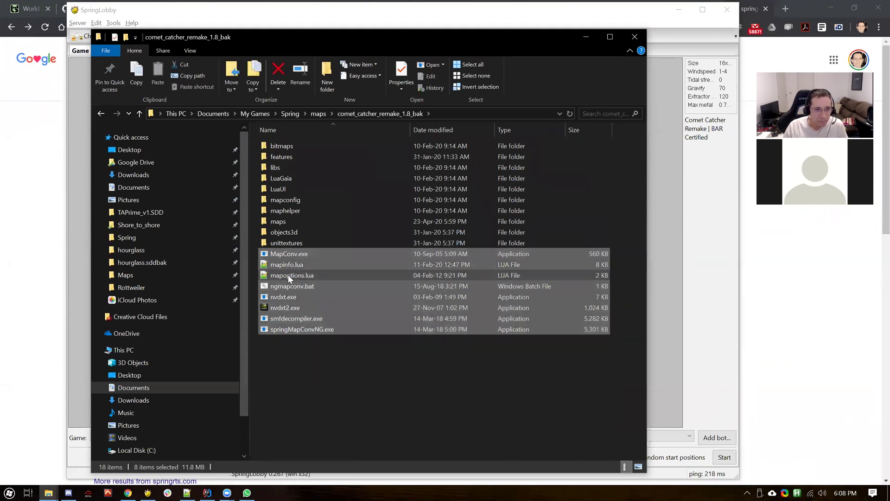
pyautogui.keyDown('ctrl'); pyautogui.click(288, 266); pyautogui.keyUp('ctrl')
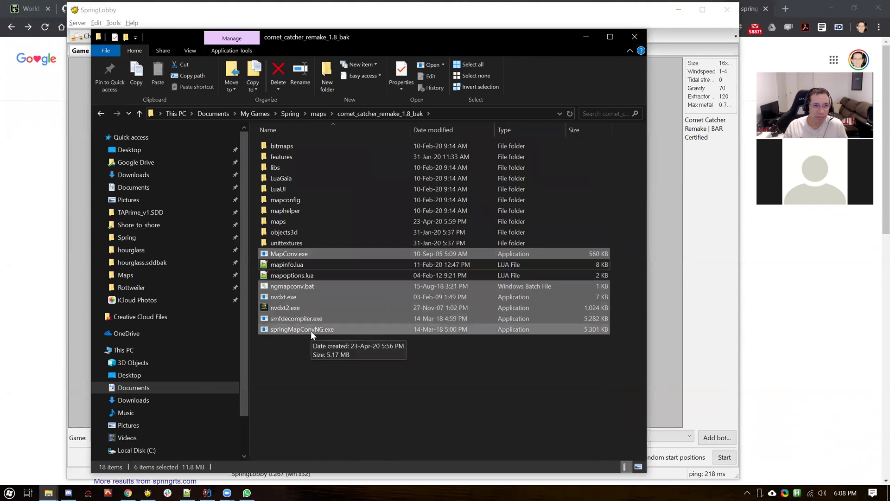
pyautogui.click(311, 374)
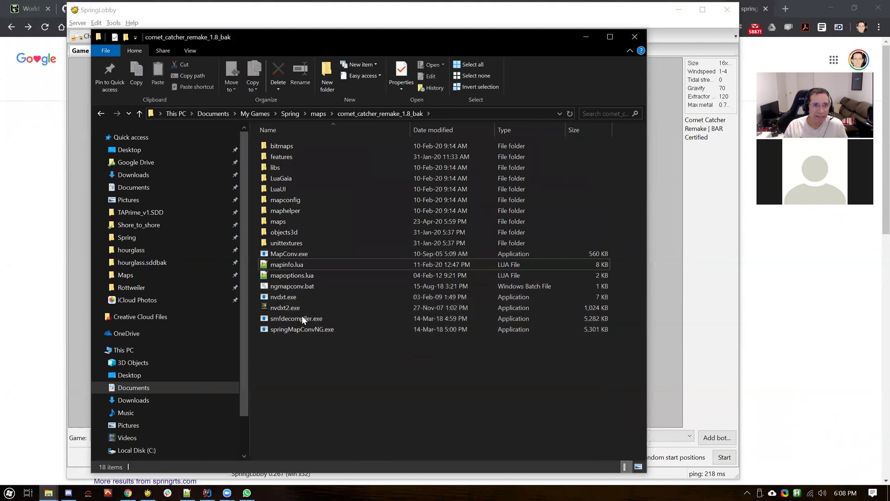
# Step: Open make.bat from the backup folder's maps subfolder in Notepad++, examine its springMapConvNG command, and return to File Explorer
pyautogui.doubleClick(294, 221)
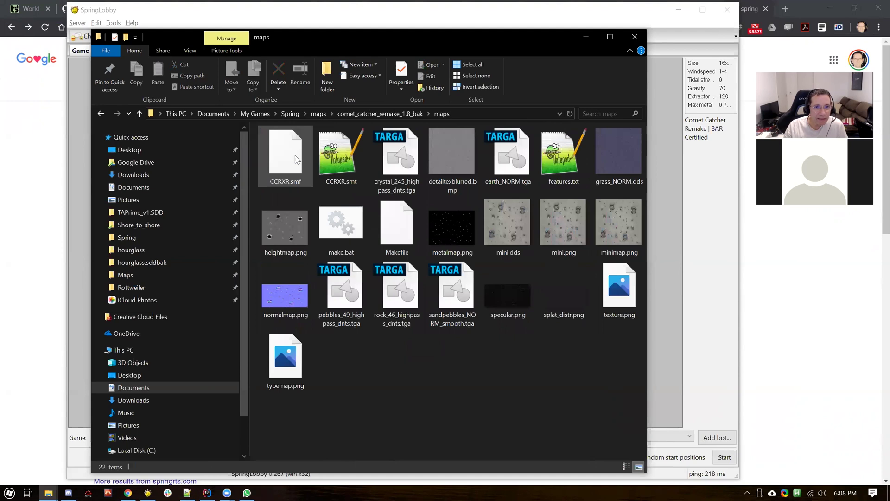
pyautogui.click(341, 227)
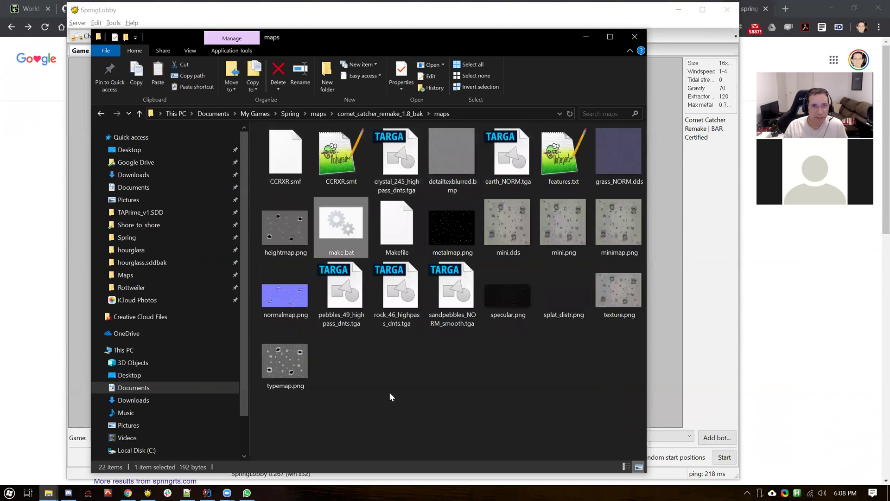
pyautogui.rightClick(346, 235)
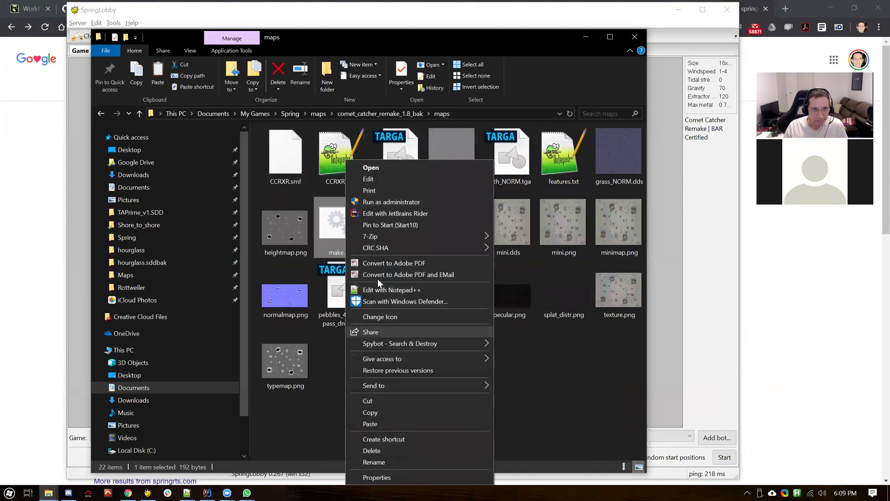
pyautogui.click(408, 288)
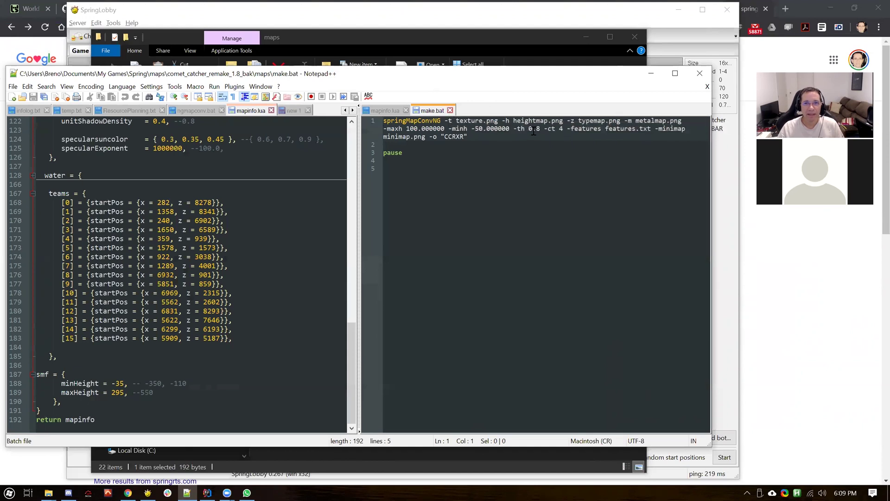
pyautogui.click(450, 110)
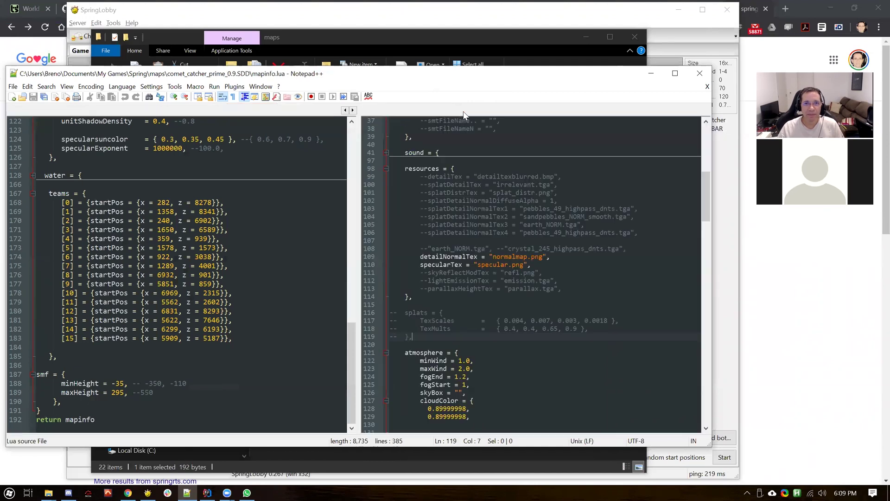
pyautogui.click(651, 72)
pyautogui.click(453, 393)
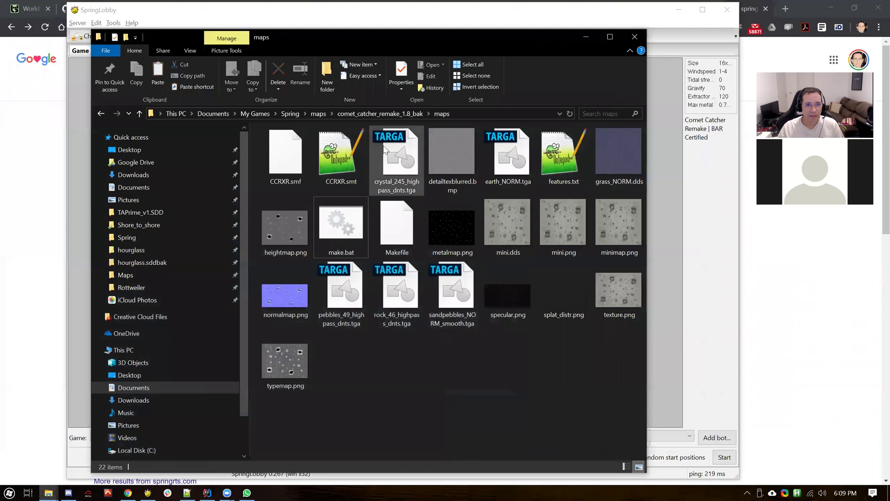
# Step: Go back to the Spring maps folder and inspect the comet_catcher_prime_0.9.SDD folder and its maps subfolder
pyautogui.click(322, 116)
pyautogui.click(317, 154)
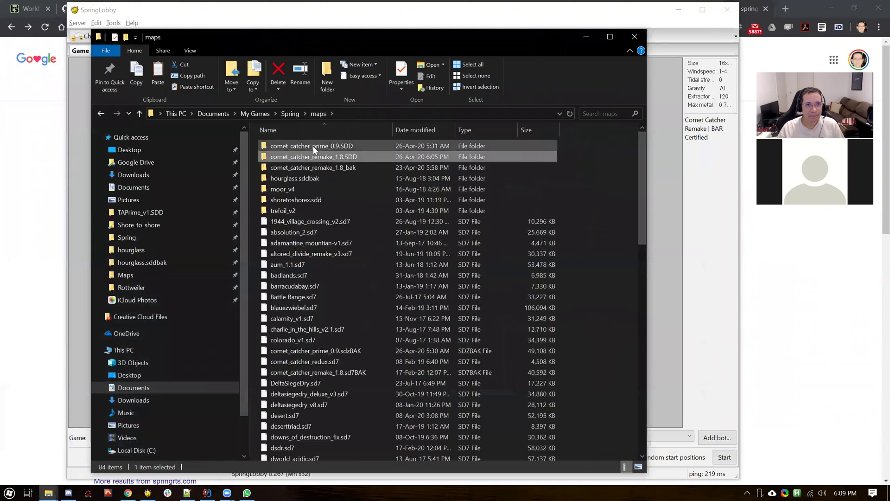
pyautogui.click(313, 146)
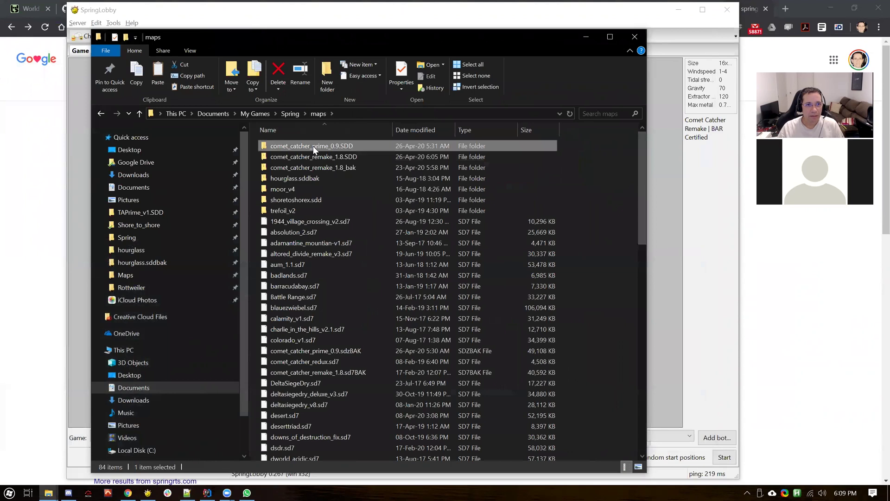
pyautogui.doubleClick(313, 146)
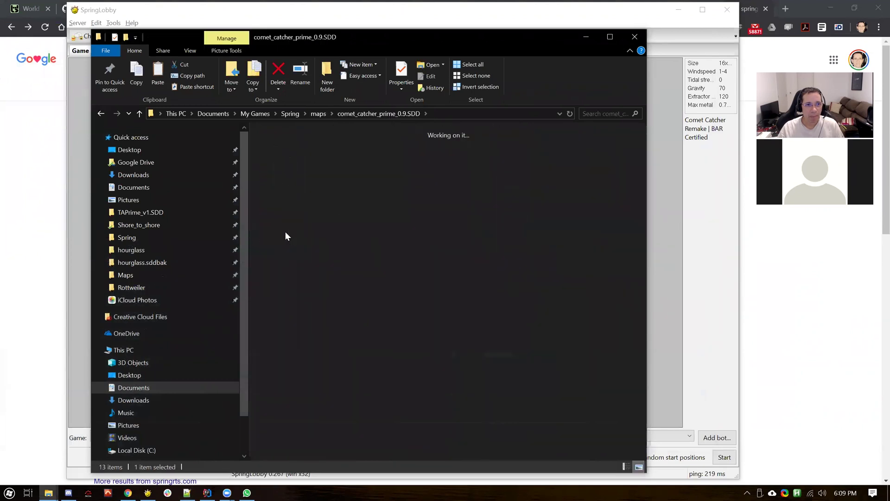
pyautogui.doubleClick(285, 232)
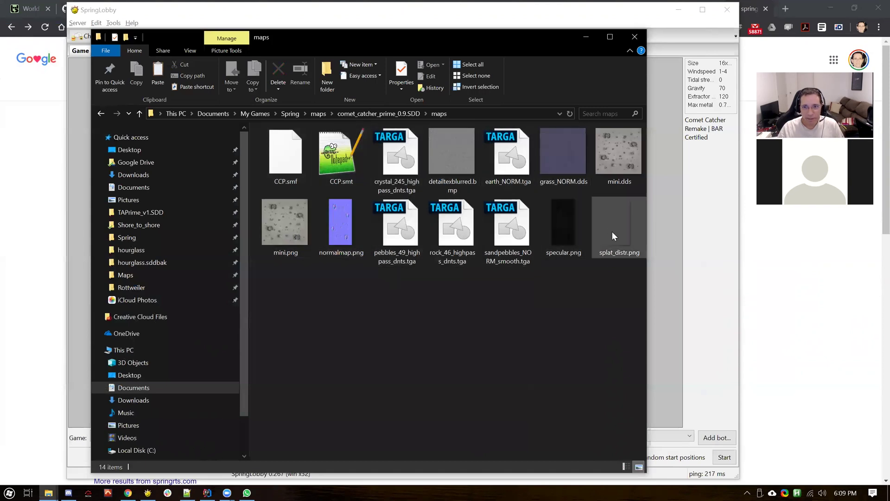
pyautogui.click(378, 112)
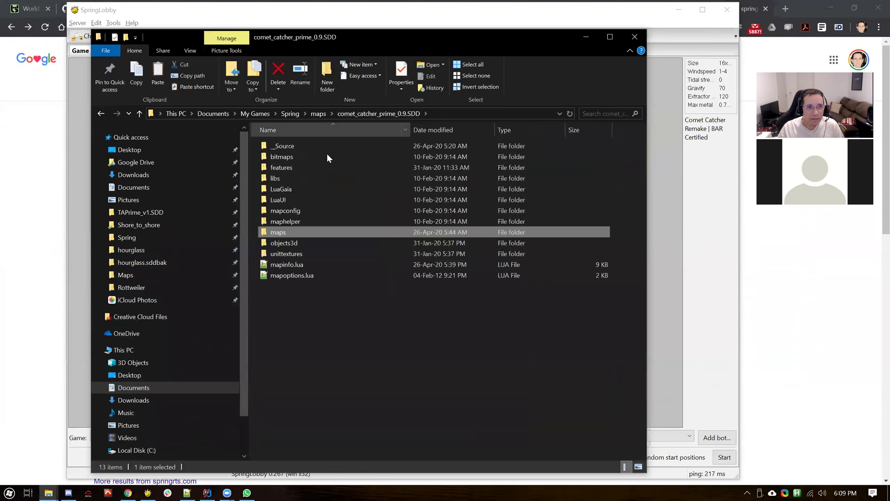
pyautogui.doubleClick(284, 231)
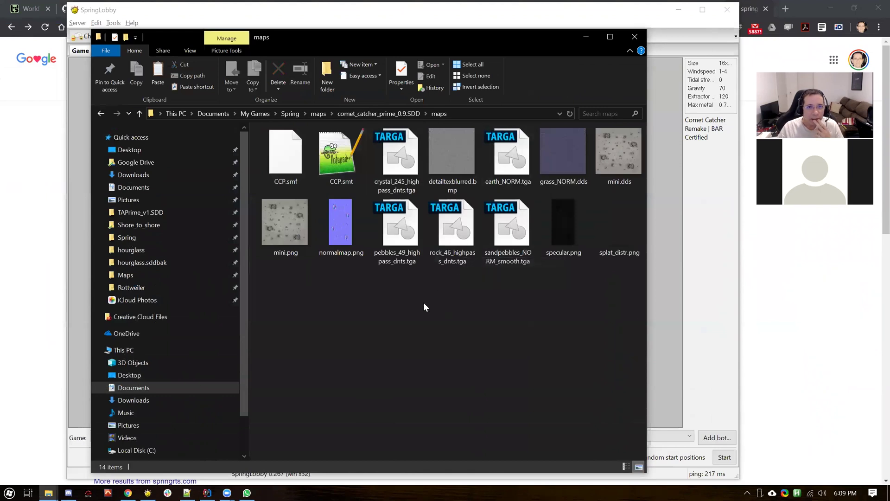
# Step: In a second Explorer window, open Google Drive's TAPrime > Maps > Comet Catcher Prime > Source folder and look at features.txt and make.bat
pyautogui.click(318, 114)
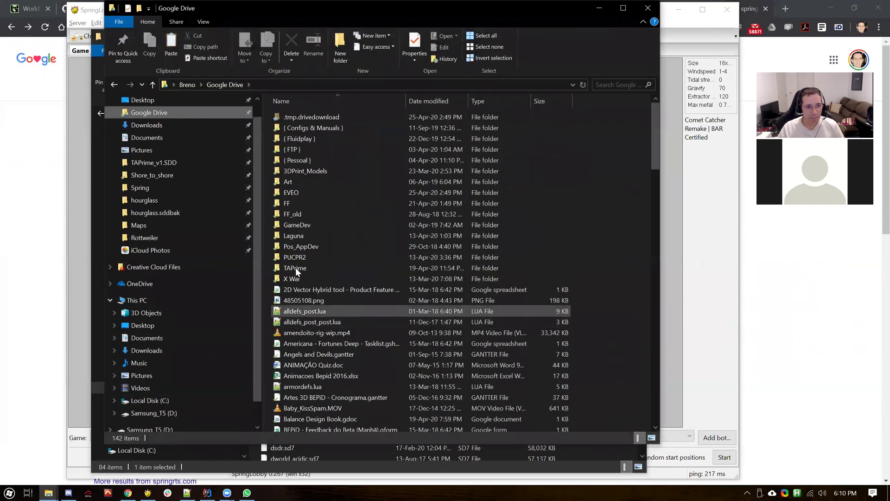
pyautogui.doubleClick(296, 268)
pyautogui.doubleClick(295, 171)
pyautogui.doubleClick(300, 119)
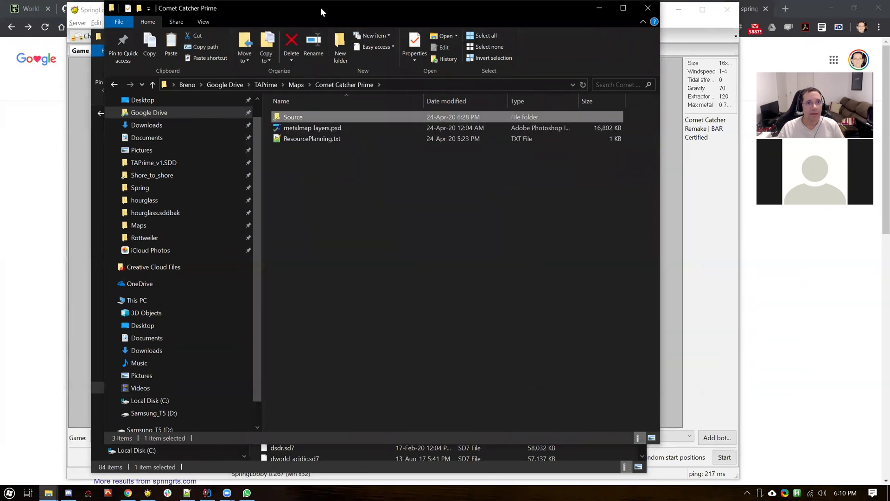
pyautogui.moveTo(320, 7); pyautogui.dragTo(561, 67)
pyautogui.doubleClick(534, 177)
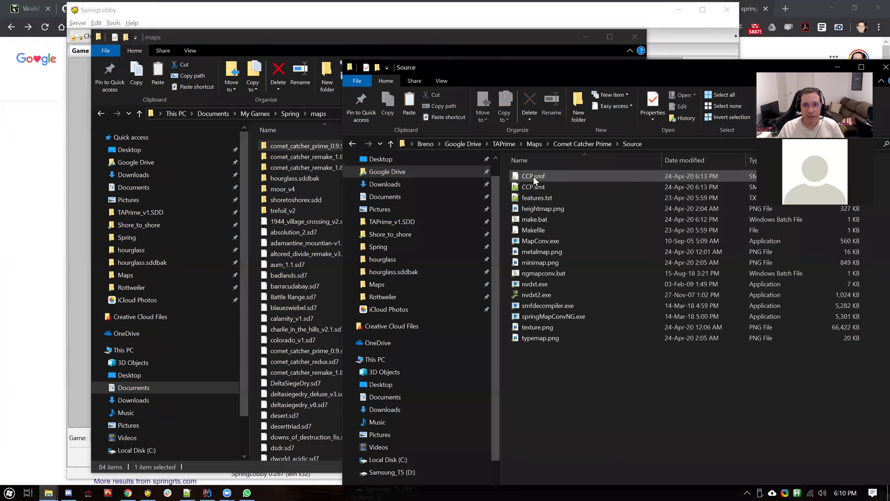
pyautogui.click(543, 200)
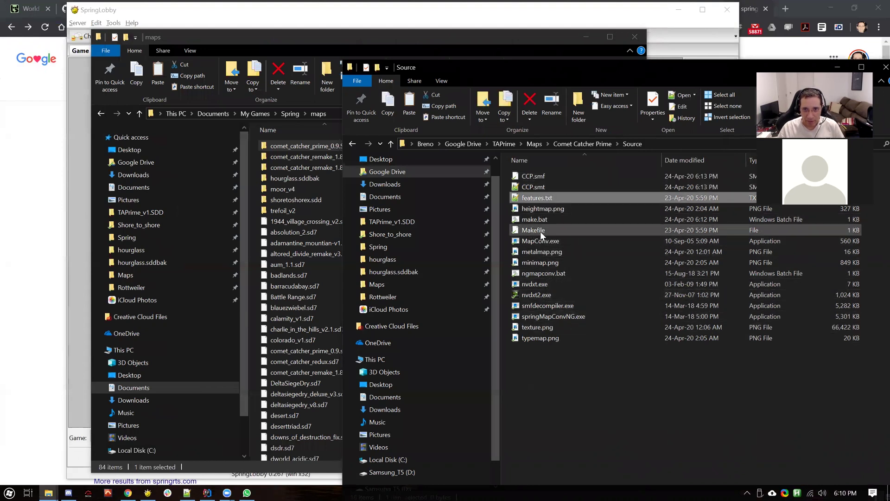
pyautogui.click(547, 220)
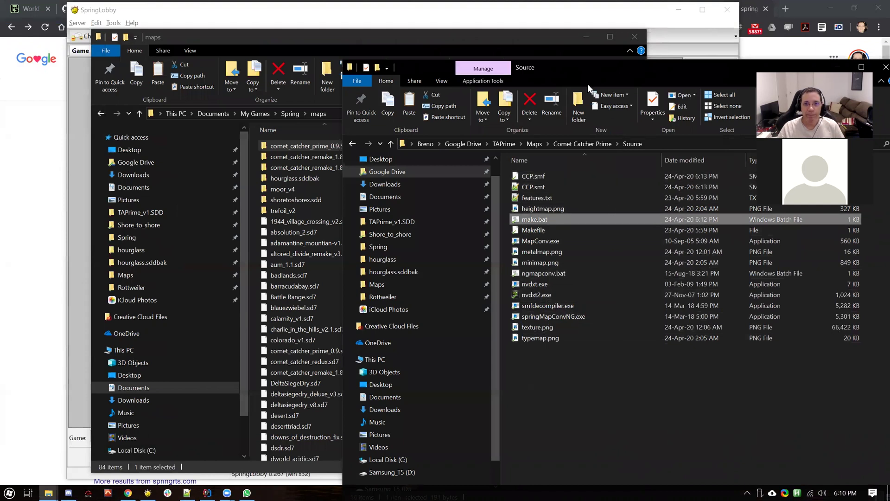
# Step: Return to the Spring maps folder window and select comet_catcher_remake_1.8.SDD
pyautogui.click(375, 44)
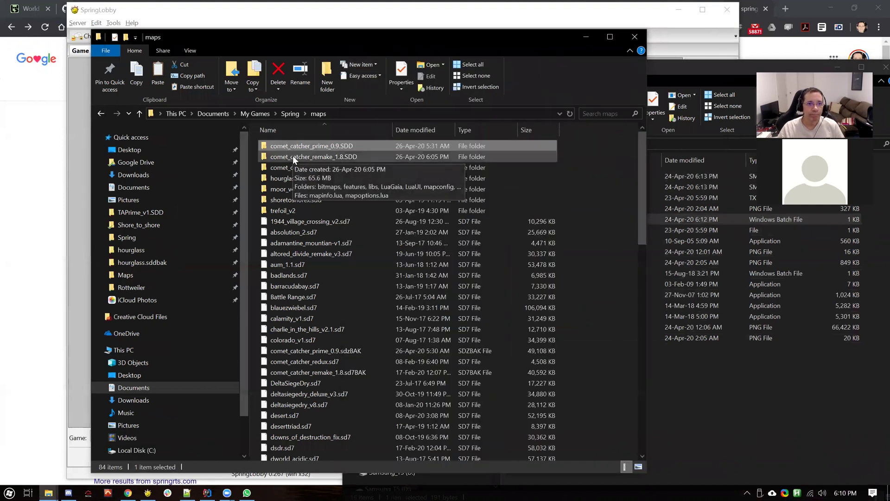
pyautogui.click(307, 157)
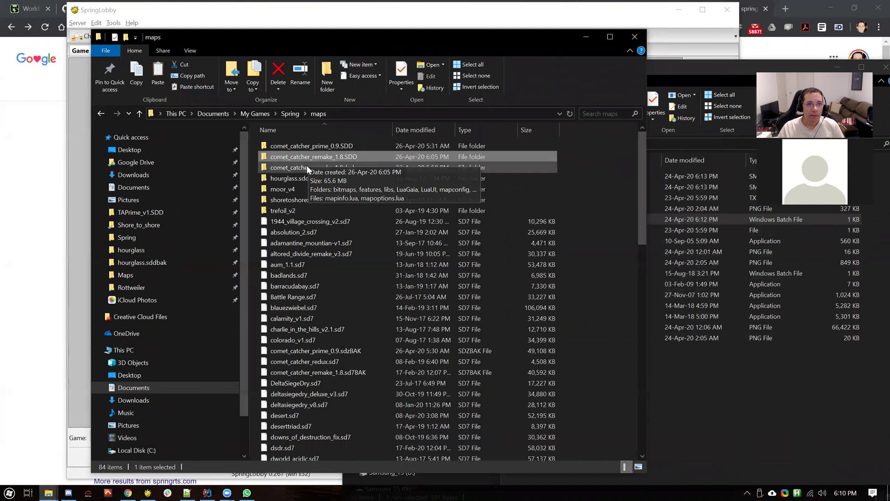
# Step: Open the comet_catcher_remake_1.8_bak folder and paste make.bat from its maps subfolder into the backup folder's root
pyautogui.doubleClick(306, 168)
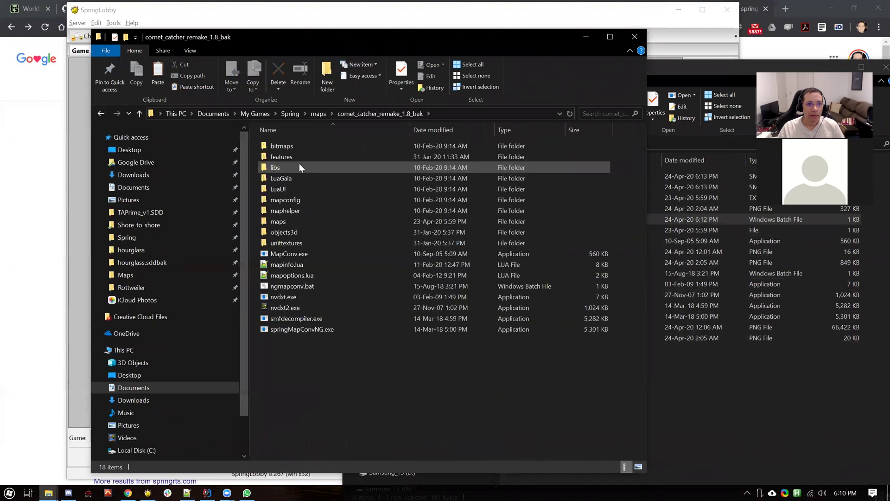
pyautogui.doubleClick(288, 221)
pyautogui.click(366, 114)
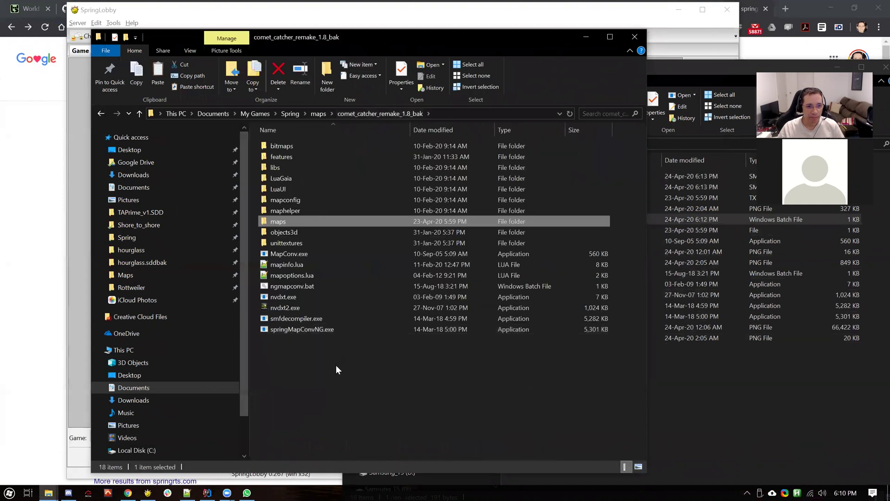
pyautogui.hotkey('ctrl', 'v')
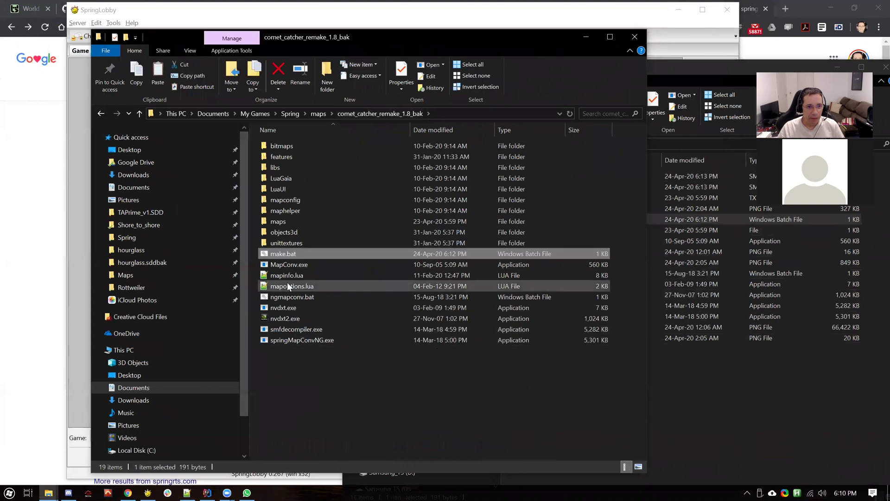
# Step: Compress make.bat, ngmapconv.bat and the five .exe tools into a zip archive with 7-Zip, leaving out mapinfo.lua and mapoptions.lua
pyautogui.keyDown('shift'); pyautogui.click(288, 340); pyautogui.keyUp('shift')
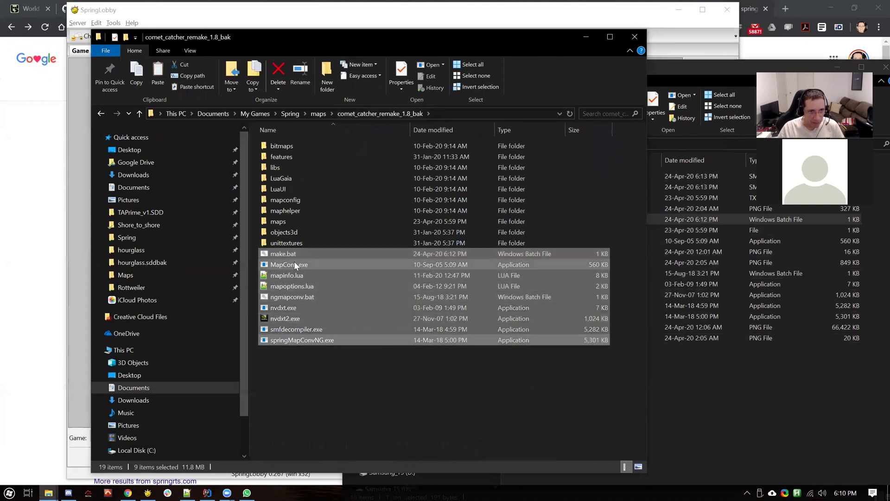
pyautogui.keyDown('ctrl'); pyautogui.click(304, 276); pyautogui.keyUp('ctrl')
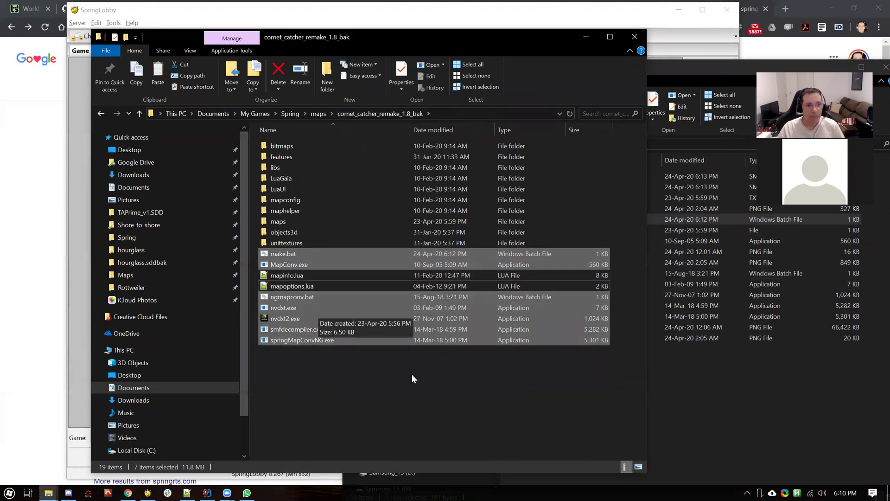
pyautogui.keyDown('ctrl'); pyautogui.click(299, 343); pyautogui.keyUp('ctrl')
pyautogui.rightClick(298, 343)
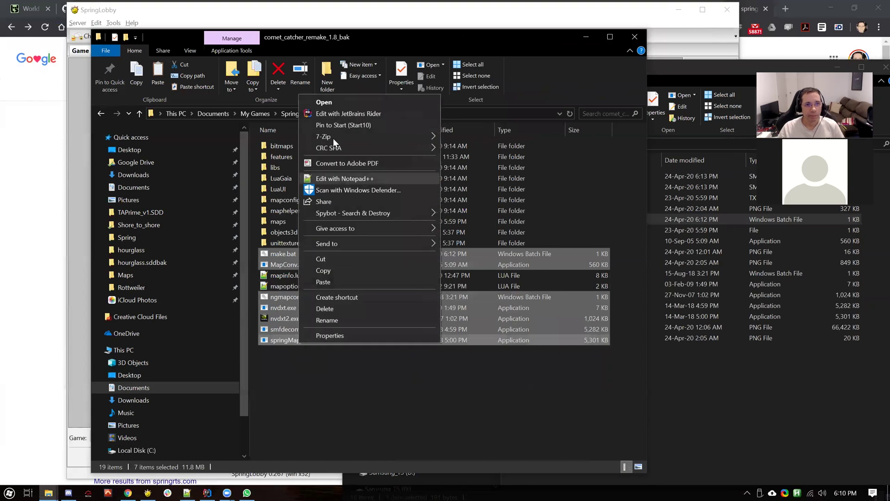
pyautogui.moveTo(336, 137)
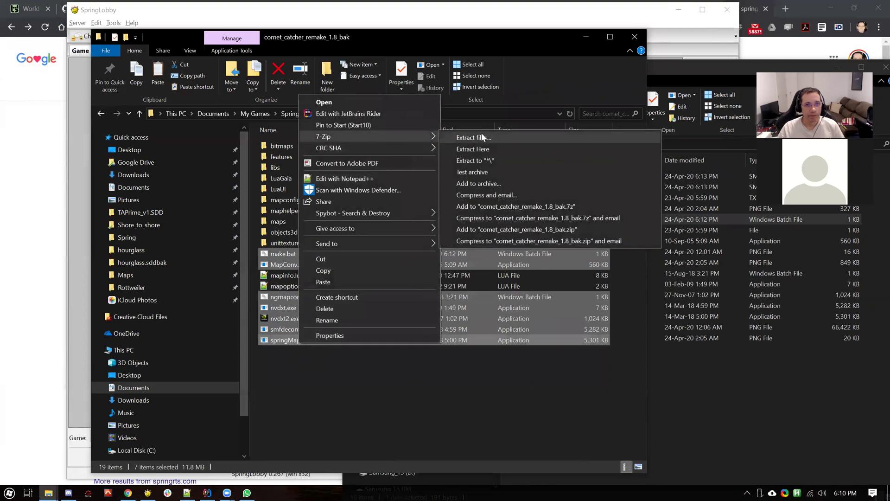
pyautogui.click(508, 229)
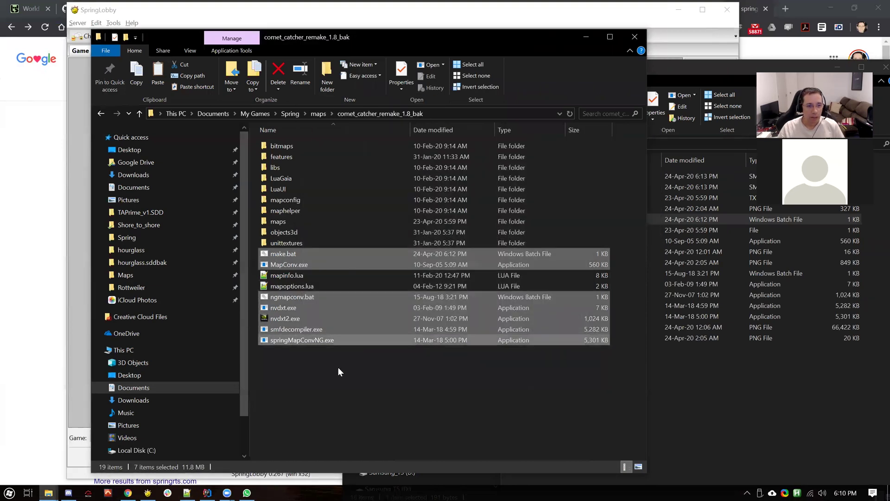
# Step: Rename the new zip archive as spring_map_tools.zip
pyautogui.click(303, 257)
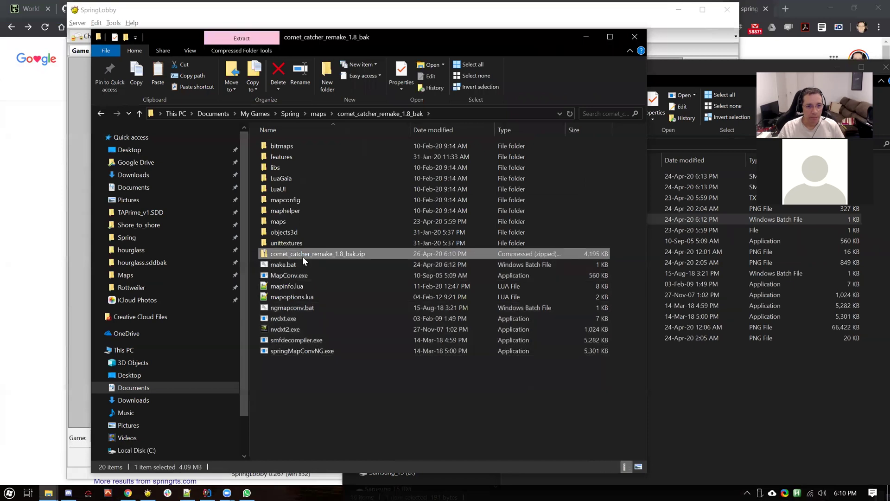
pyautogui.click(302, 257)
pyautogui.write('map_tools')
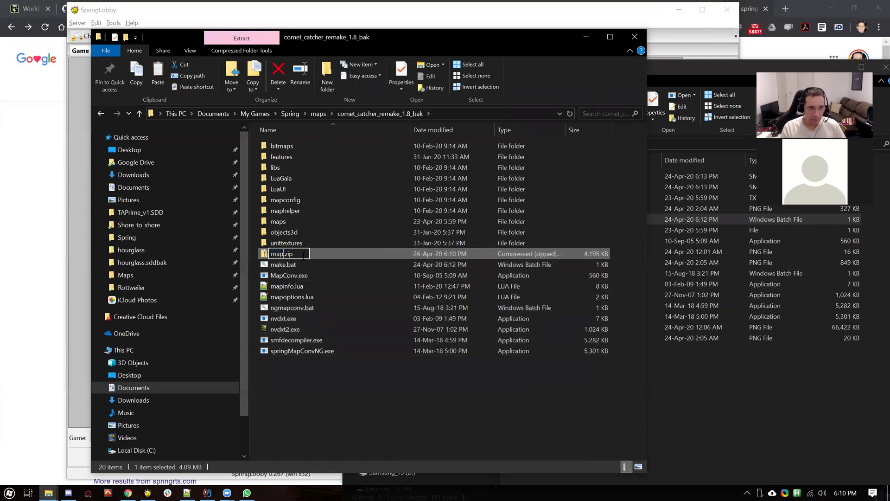
pyautogui.press('Home')
pyautogui.write('spring_')
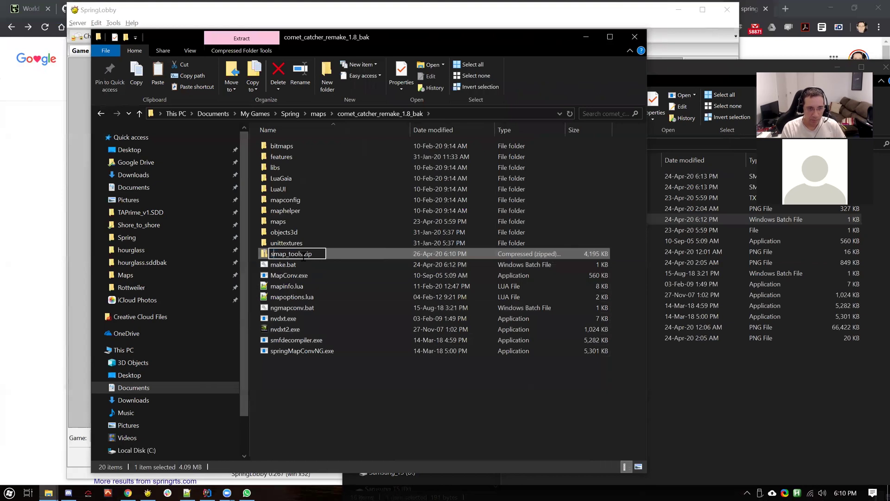
pyautogui.press('Return')
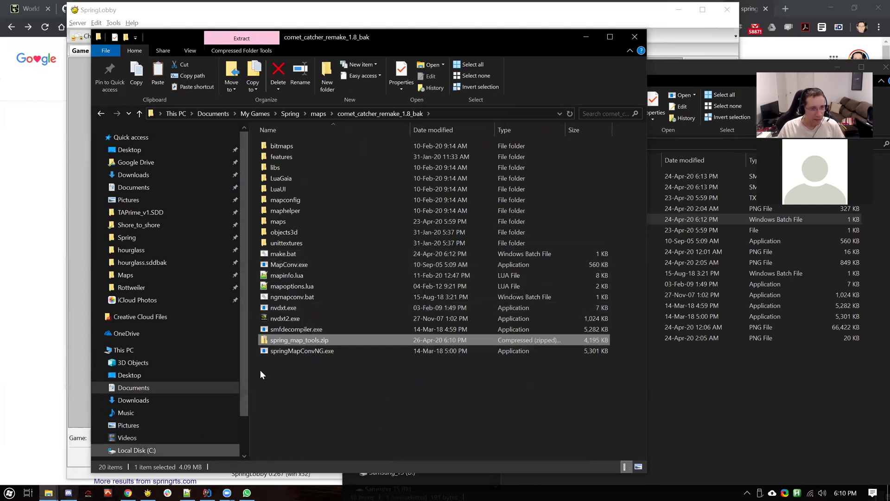
# Step: Switch to Discord, arrange it beside File Explorer, and send spring_map_tools.zip in the open direct message conversation
pyautogui.click(69, 493)
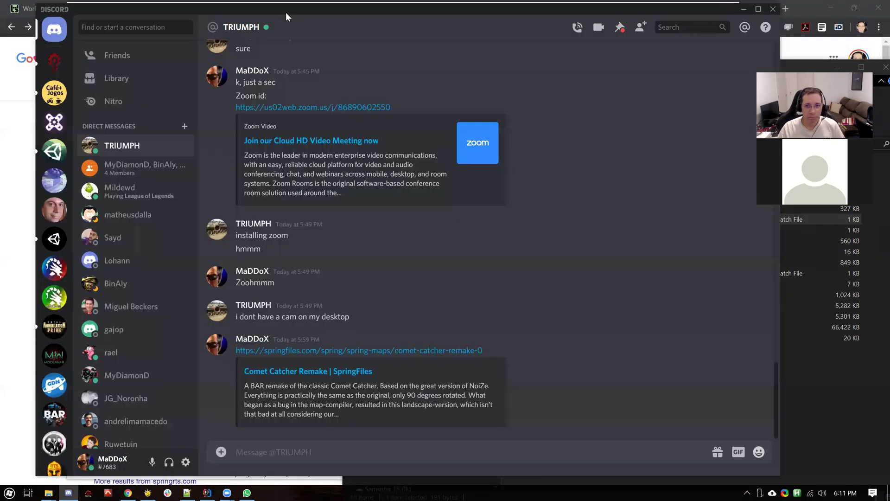
pyautogui.moveTo(286, 13); pyautogui.dragTo(637, 28)
pyautogui.moveTo(337, 37); pyautogui.dragTo(267, 34)
pyautogui.moveTo(263, 335); pyautogui.dragTo(794, 333)
pyautogui.click(850, 305)
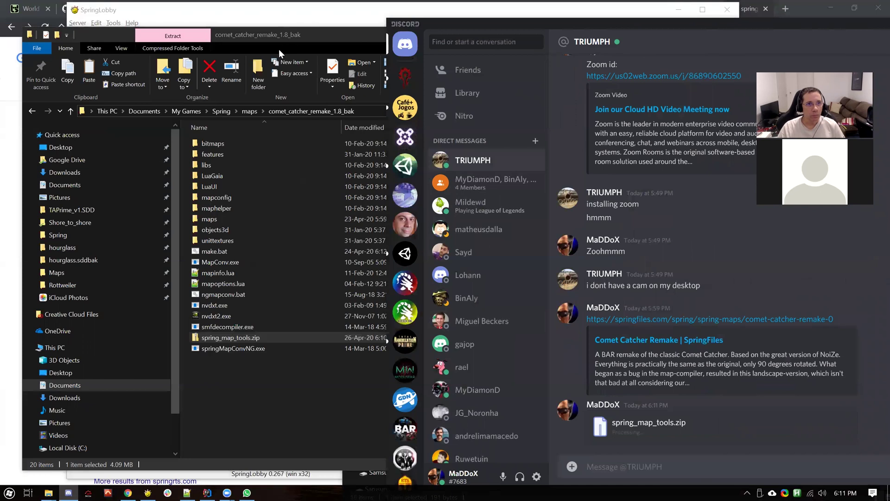
# Step: Move spring_map_tools.zip from the backup folder to Downloads in File Explorer, and return to the backup folder
pyautogui.click(319, 31)
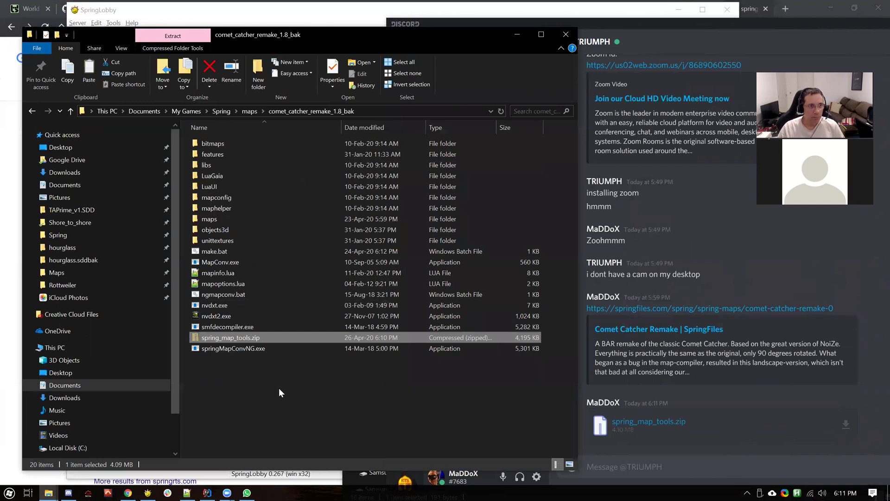
pyautogui.click(65, 172)
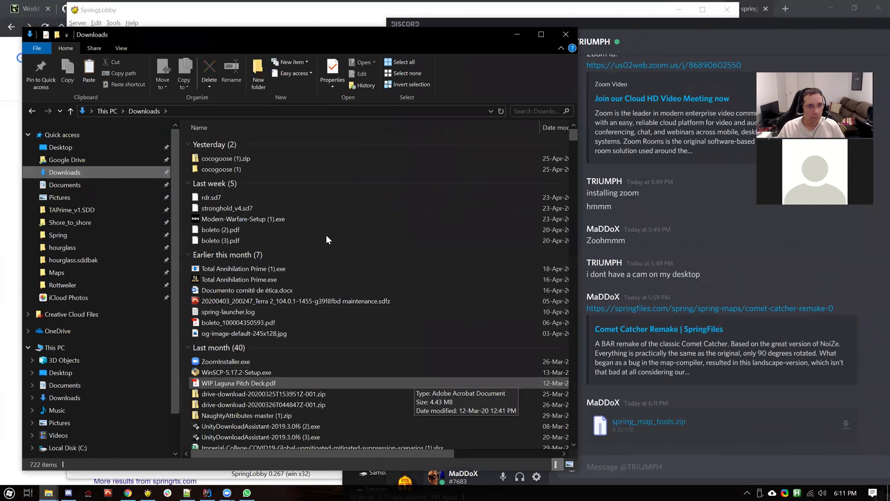
pyautogui.click(32, 111)
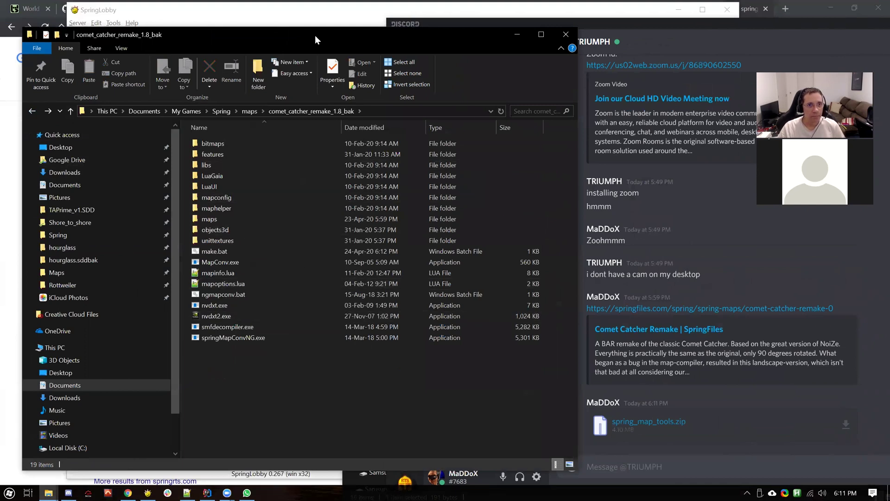
# Step: Copy make.bat, ngmapconv.bat and the five .exe tools from the backup folder, excluding mapinfo.lua and mapoptions.lua
pyautogui.moveTo(316, 35); pyautogui.dragTo(430, 35)
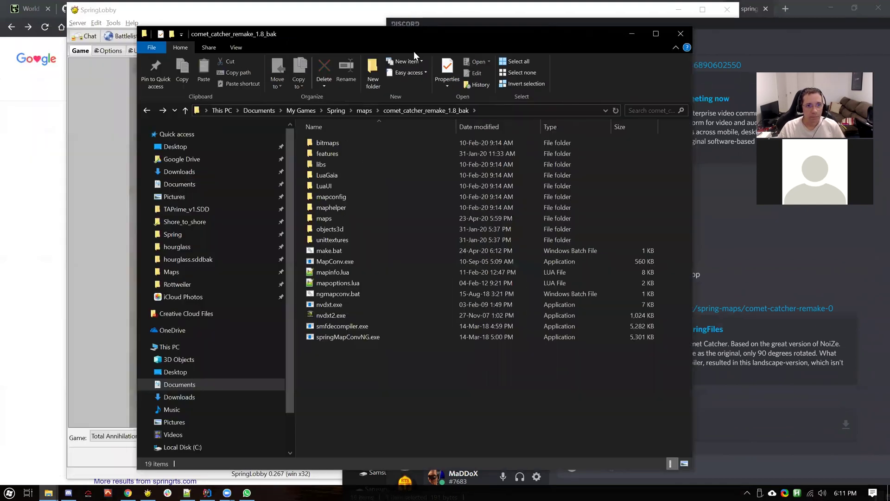
pyautogui.click(330, 250)
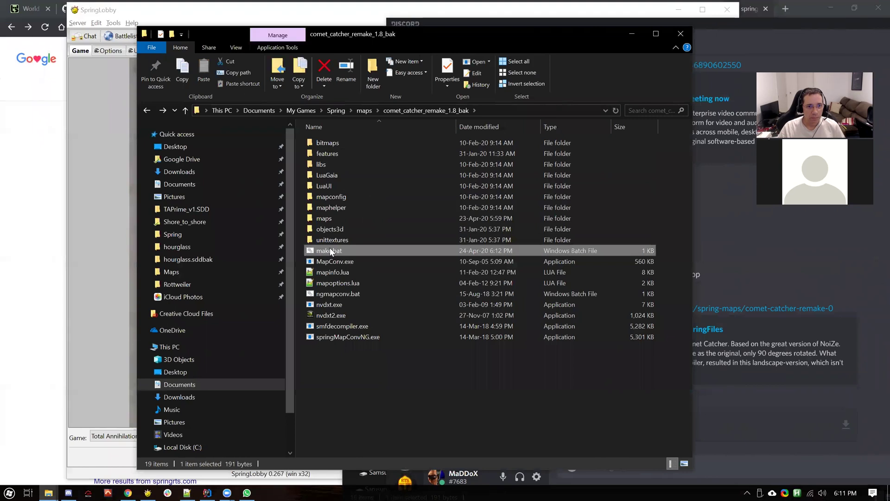
pyautogui.keyDown('shift'); pyautogui.click(336, 339); pyautogui.keyUp('shift')
pyautogui.keyDown('ctrl'); pyautogui.click(329, 272); pyautogui.keyUp('ctrl')
pyautogui.keyDown('ctrl'); pyautogui.click(332, 282); pyautogui.keyUp('ctrl')
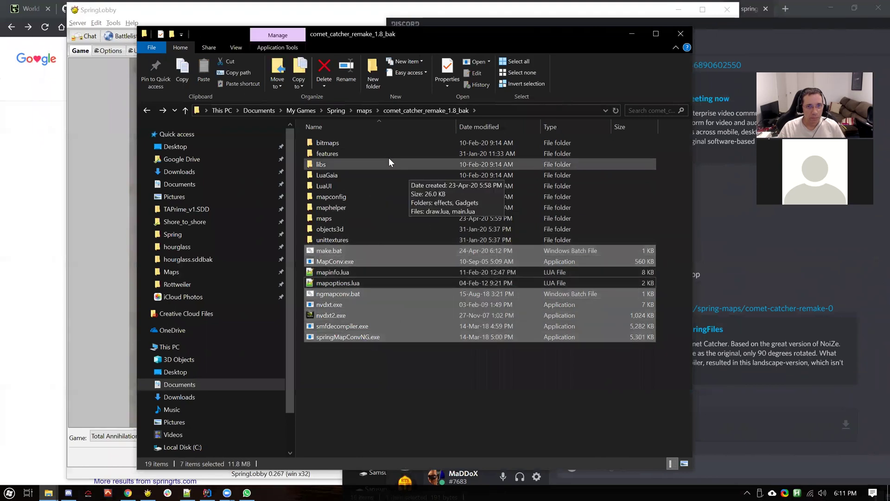
# Step: Create a folder named source inside the maps subfolder of comet_catcher_remake_1.8.SDD
pyautogui.click(363, 111)
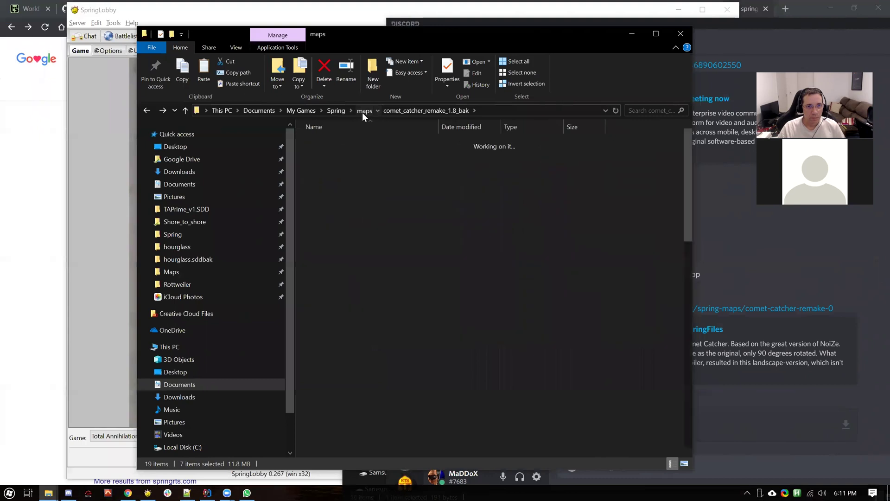
pyautogui.click(336, 152)
pyautogui.doubleClick(336, 153)
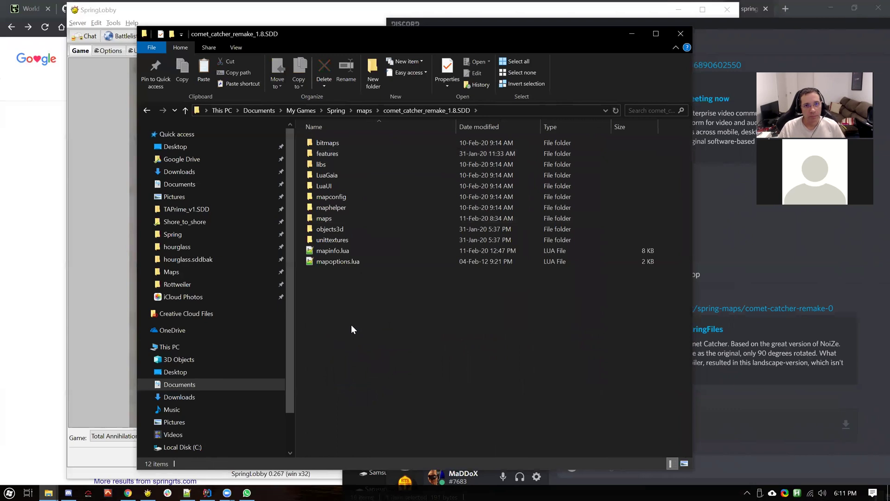
pyautogui.doubleClick(326, 221)
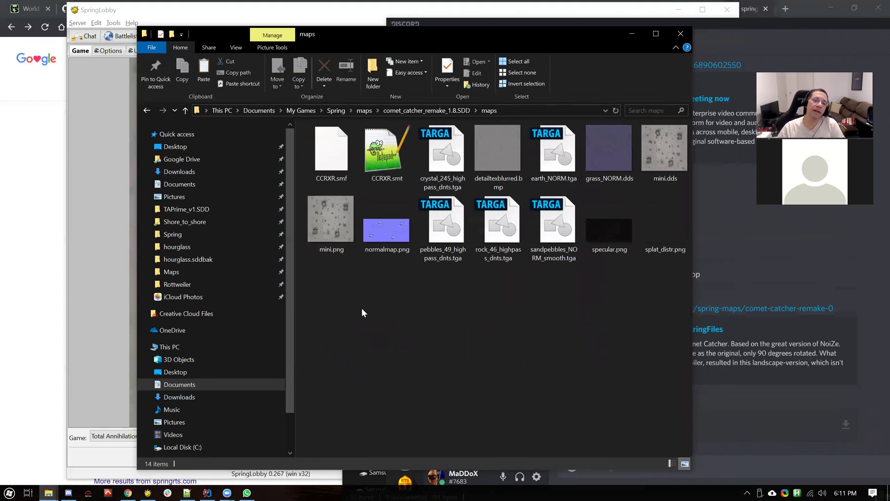
pyautogui.rightClick(363, 312)
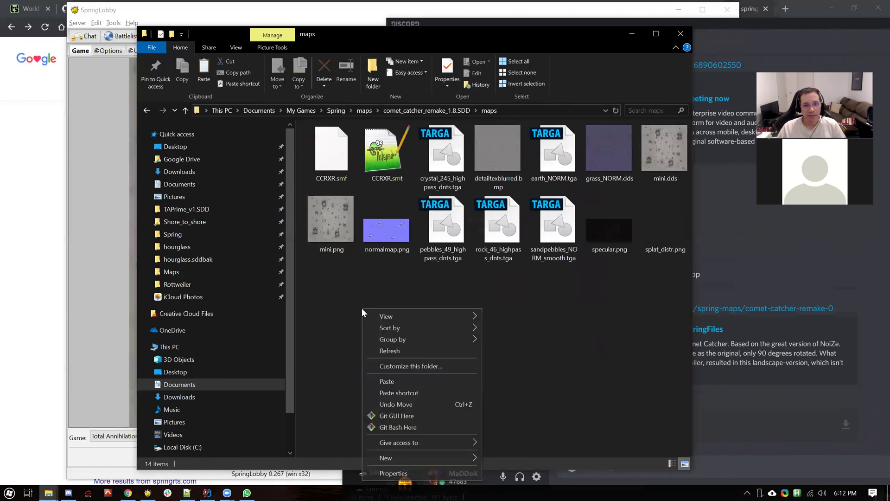
pyautogui.moveTo(401, 458)
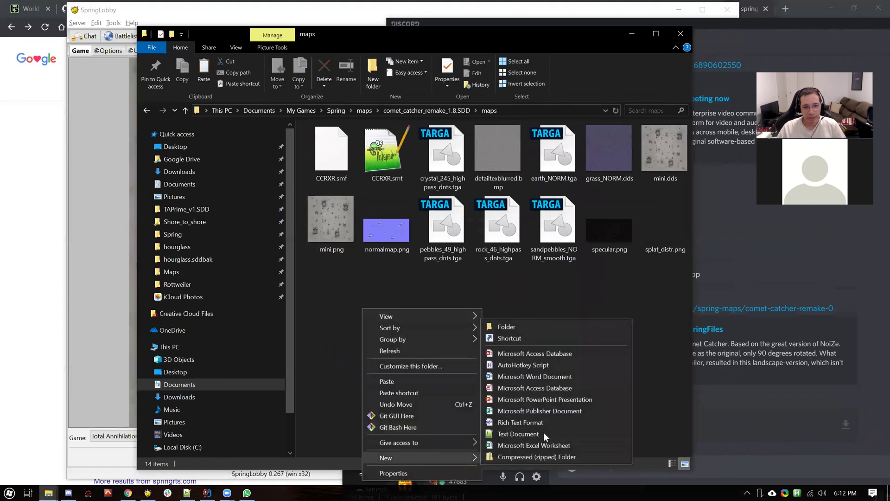
pyautogui.click(508, 325)
pyautogui.write('source')
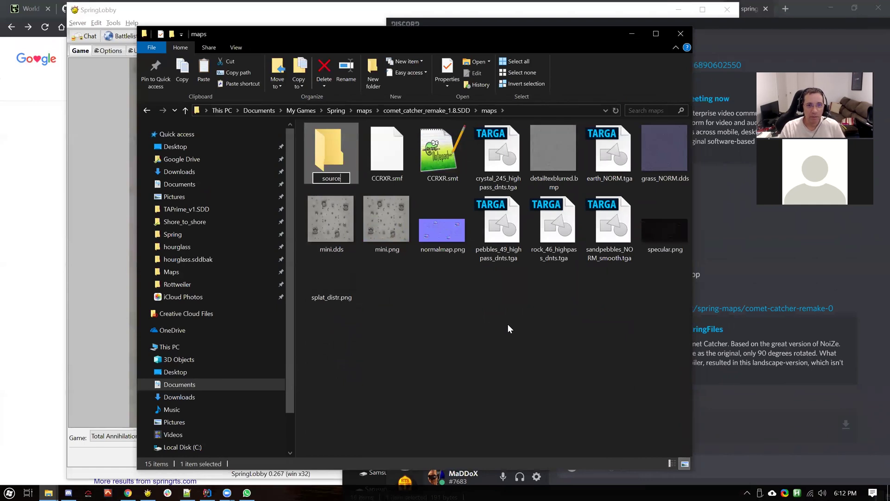
pyautogui.press('Return')
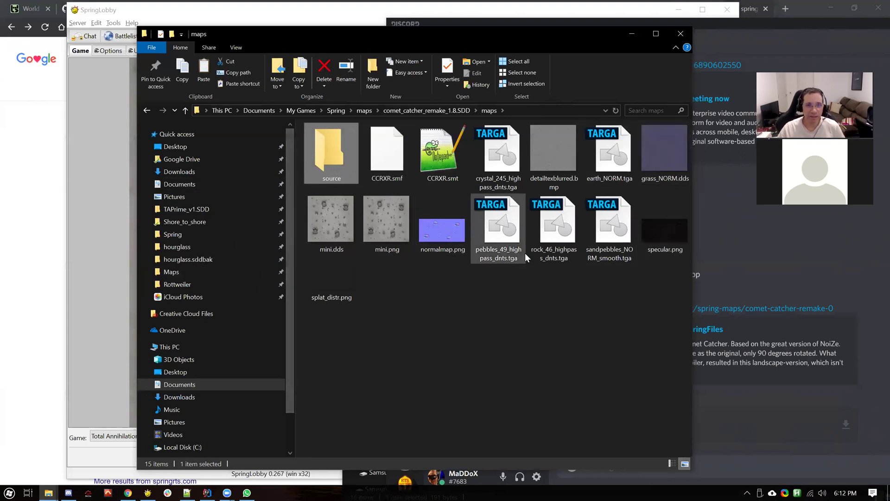
# Step: Paste the copied map tools into the source folder and point out smfdecompiler.exe
pyautogui.doubleClick(325, 155)
pyautogui.hotkey('ctrl', 'v')
pyautogui.click(371, 266)
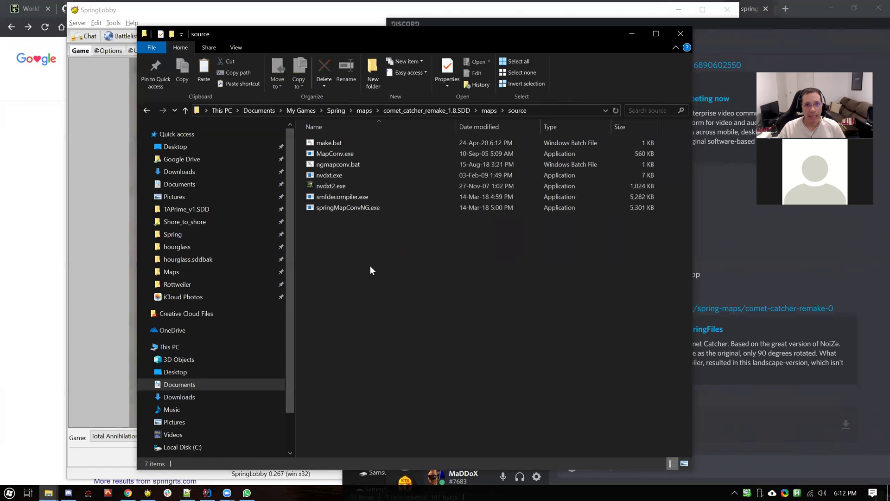
pyautogui.click(318, 198)
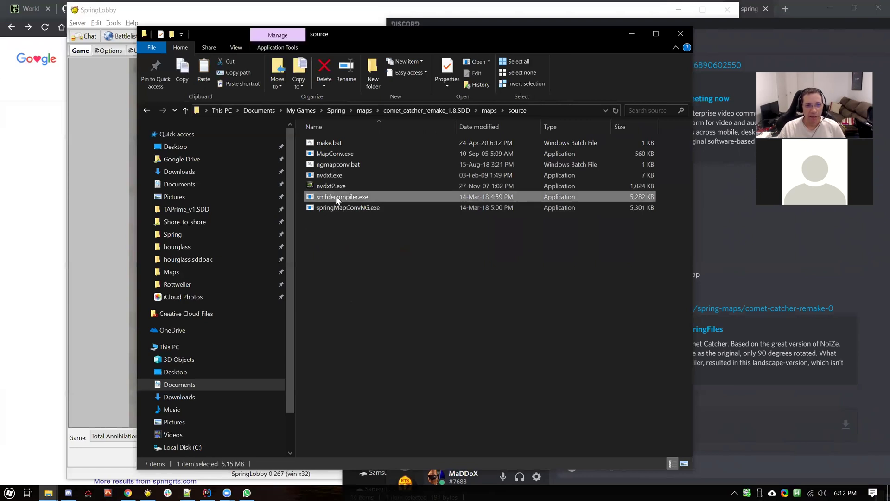
pyautogui.click(395, 258)
# Step: Copy CCRXR.smf and CCRXR.smt from the maps subfolder into the source folder, and return to the maps subfolder
pyautogui.click(487, 110)
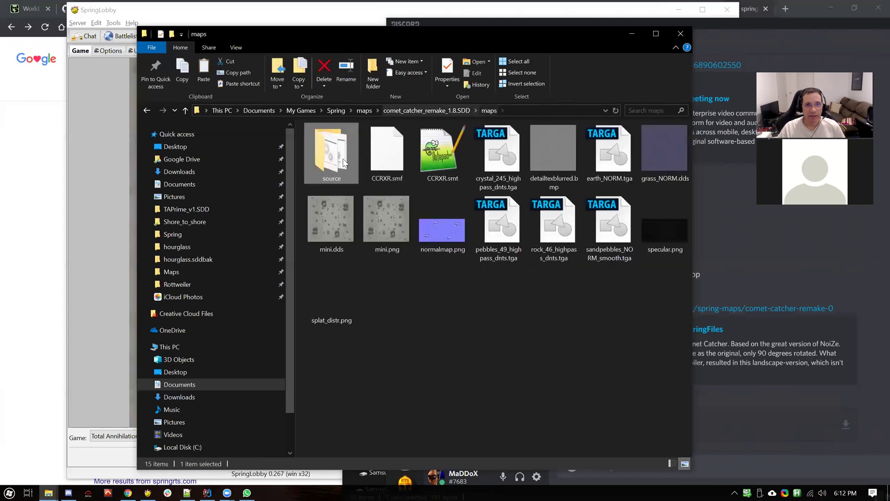
pyautogui.click(387, 153)
pyautogui.keyDown('ctrl'); pyautogui.click(443, 153); pyautogui.keyUp('ctrl')
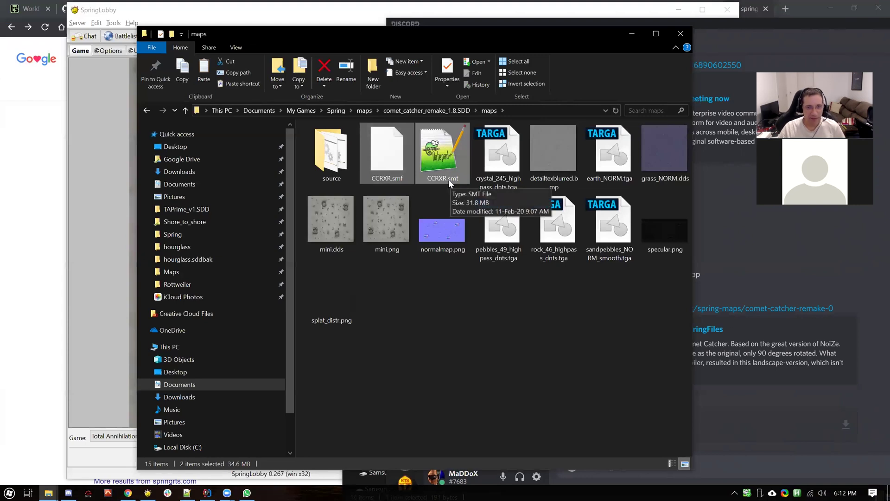
pyautogui.hotkey('ctrl', 'c')
pyautogui.doubleClick(332, 160)
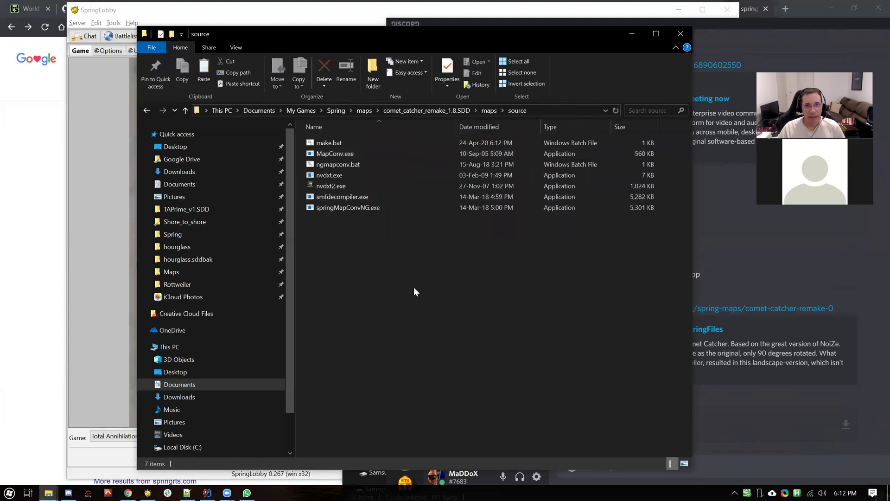
pyautogui.hotkey('ctrl', 'v')
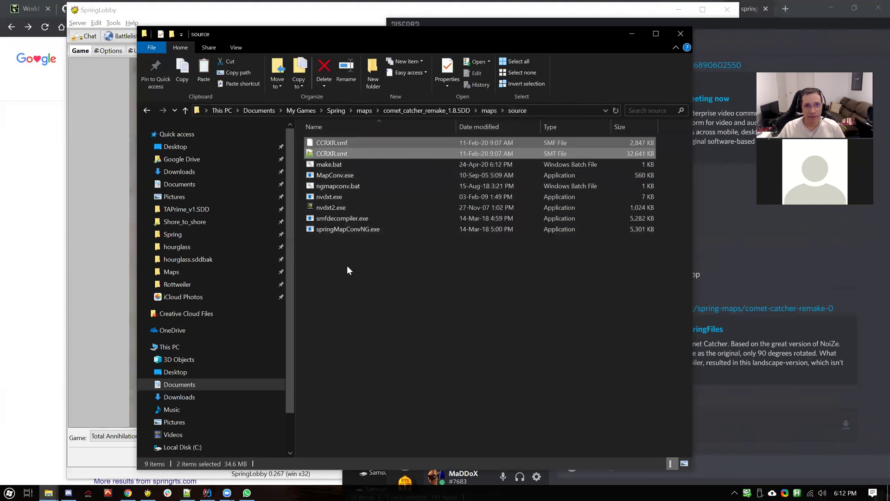
pyautogui.click(485, 111)
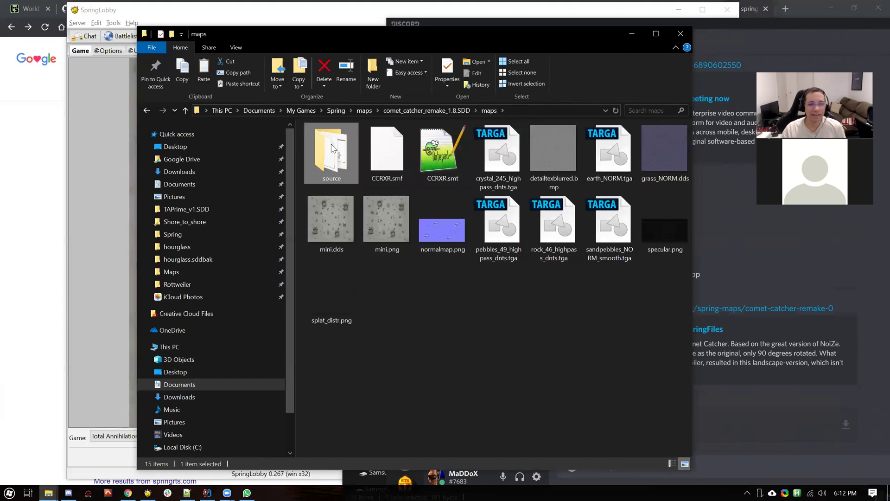
pyautogui.moveTo(332, 148)
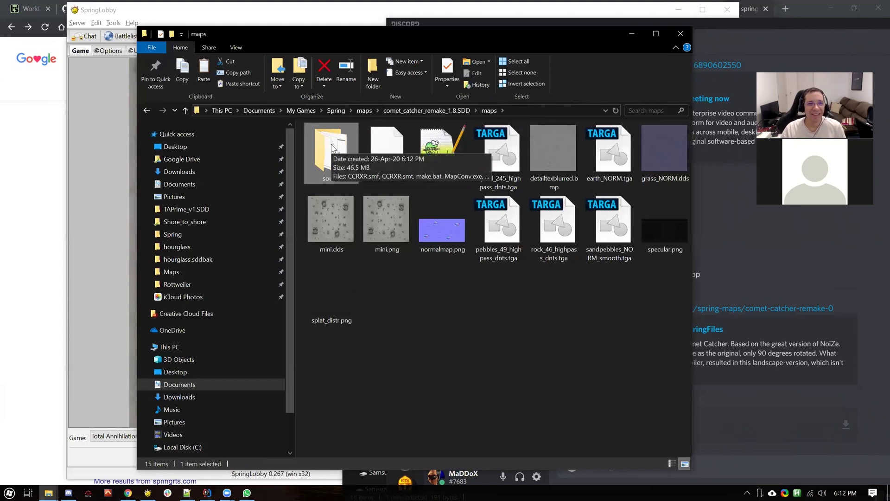
pyautogui.doubleClick(332, 148)
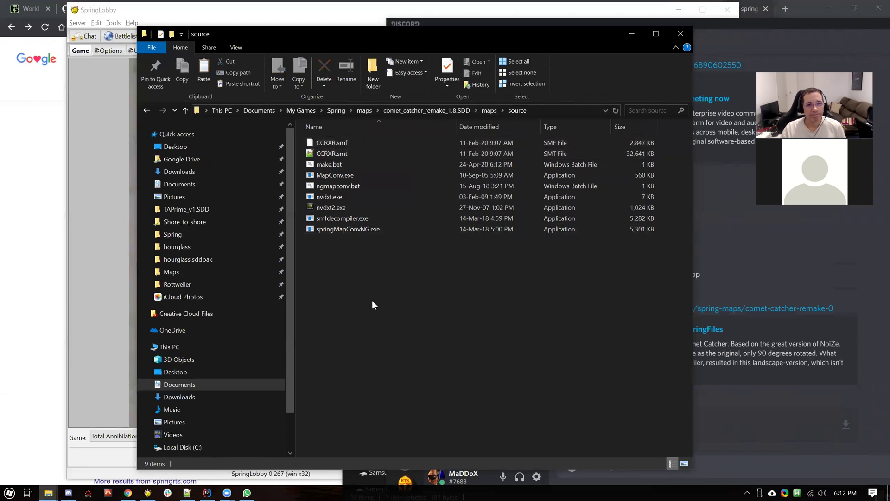
pyautogui.click(487, 110)
pyautogui.doubleClick(326, 163)
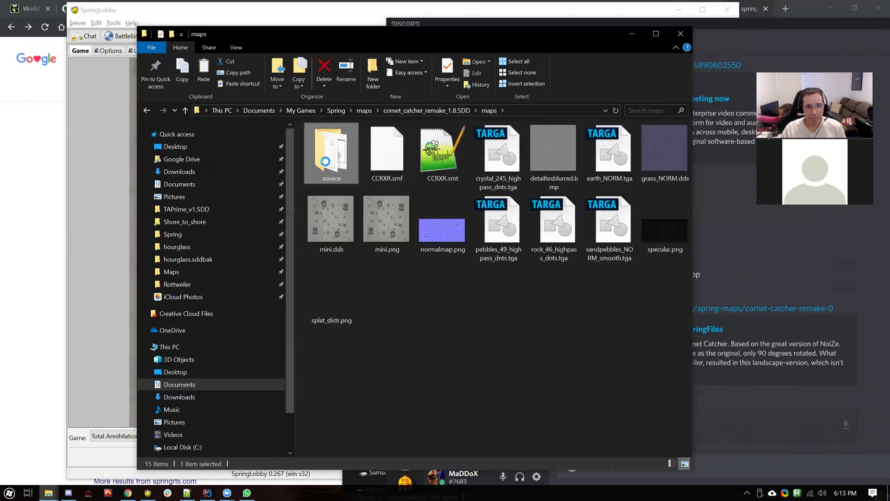
pyautogui.rightClick(326, 162)
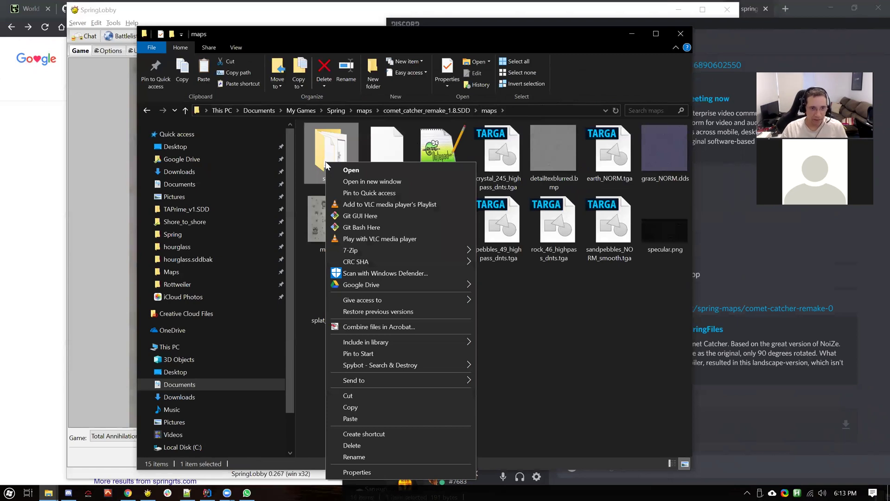
pyautogui.click(505, 343)
pyautogui.click(335, 171)
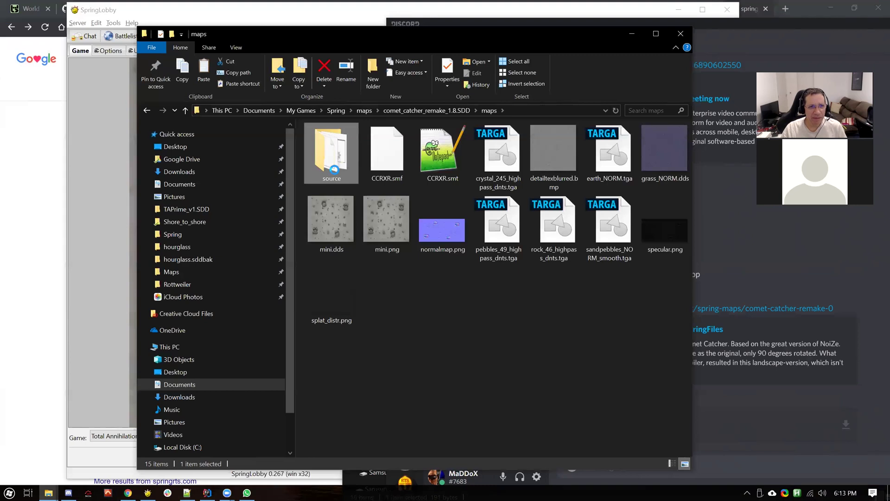
pyautogui.rightClick(333, 168)
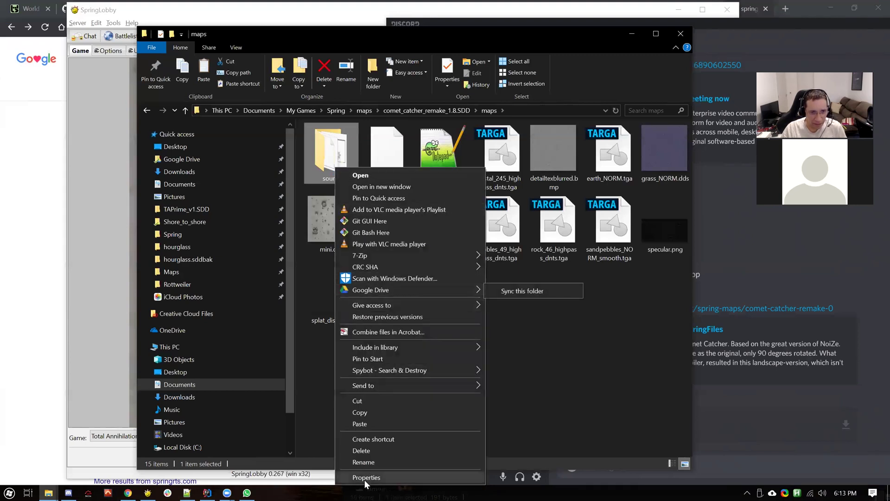
pyautogui.click(580, 400)
# Step: Copy the full path of the maps subfolder and open a Command Prompt with cmd
pyautogui.click(523, 110)
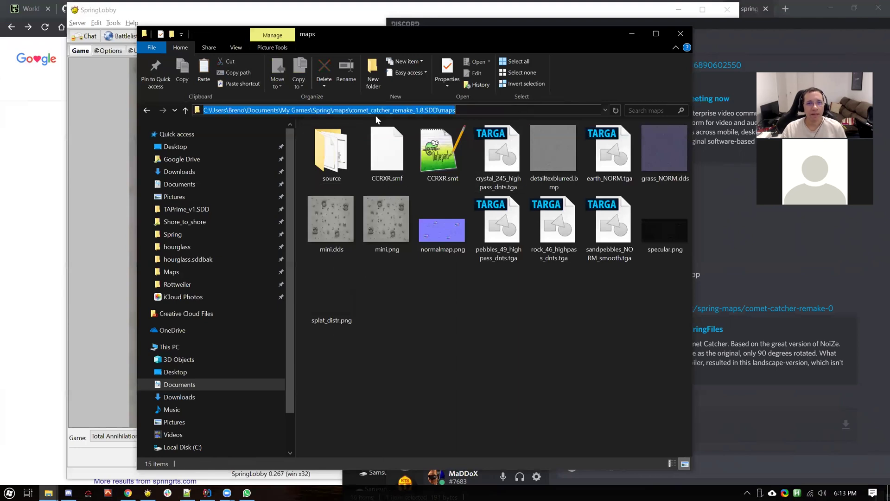
pyautogui.click(456, 358)
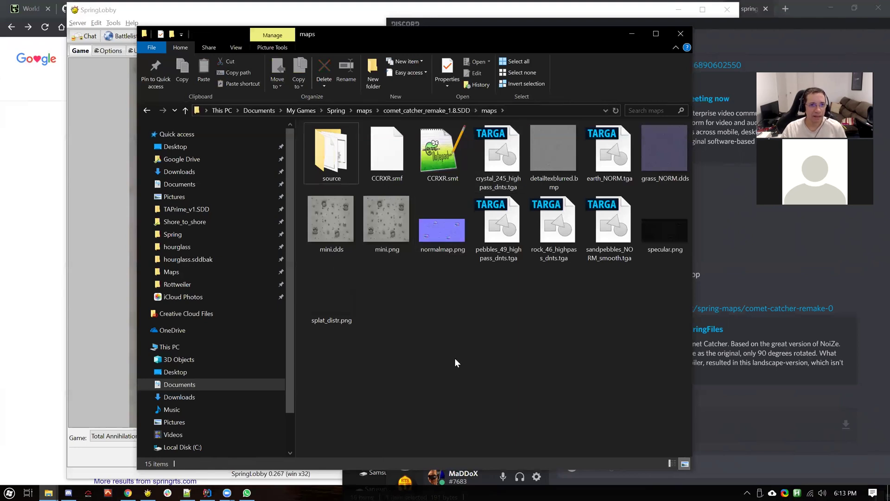
pyautogui.click(10, 492)
pyautogui.write('cmd')
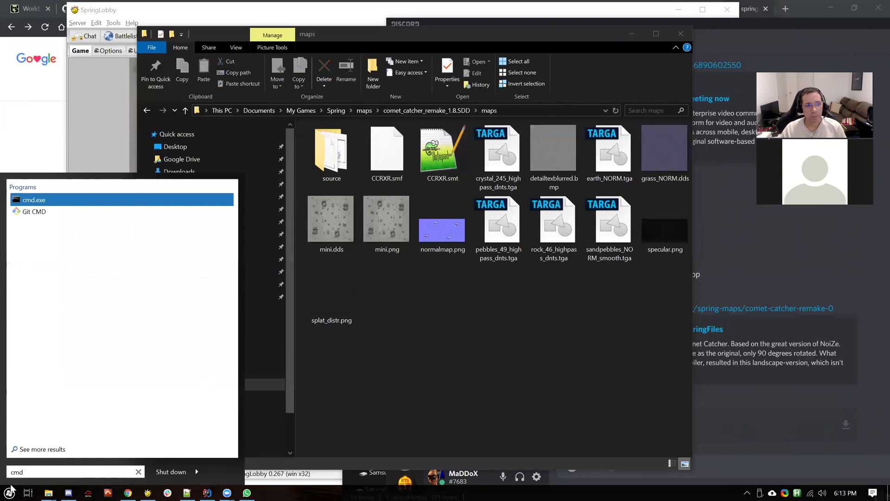
pyautogui.press('Return')
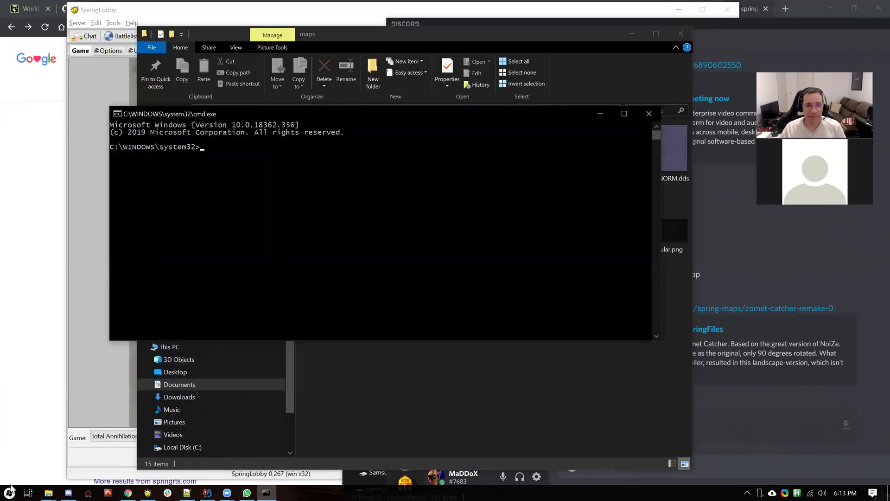
# Step: Change the Command Prompt directory to the copied path of the comet_catcher_remake_1.8.SDD maps subfolder and list its contents
pyautogui.moveTo(262, 116); pyautogui.dragTo(405, 181)
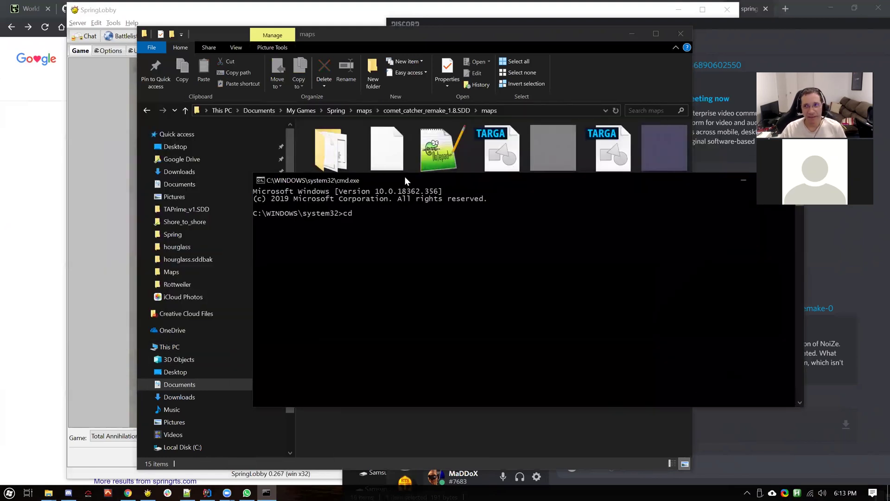
pyautogui.rightClick(362, 218)
pyautogui.press('Return')
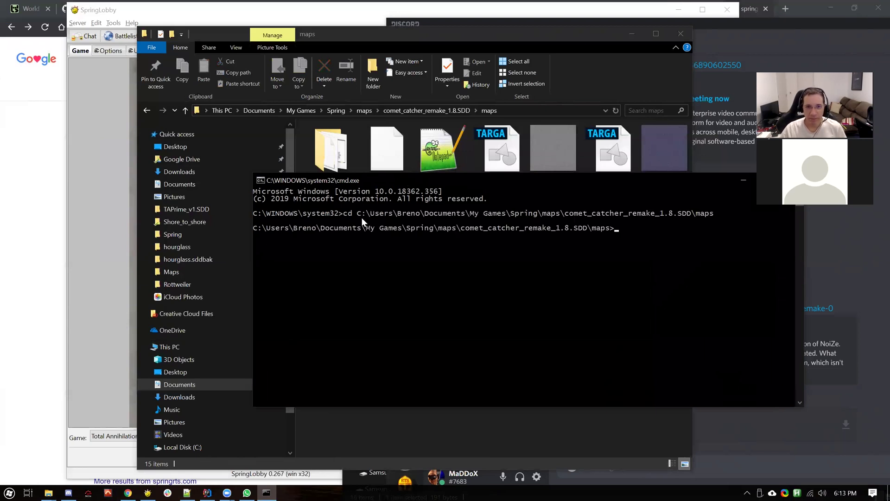
pyautogui.write('dir')
pyautogui.press('Return')
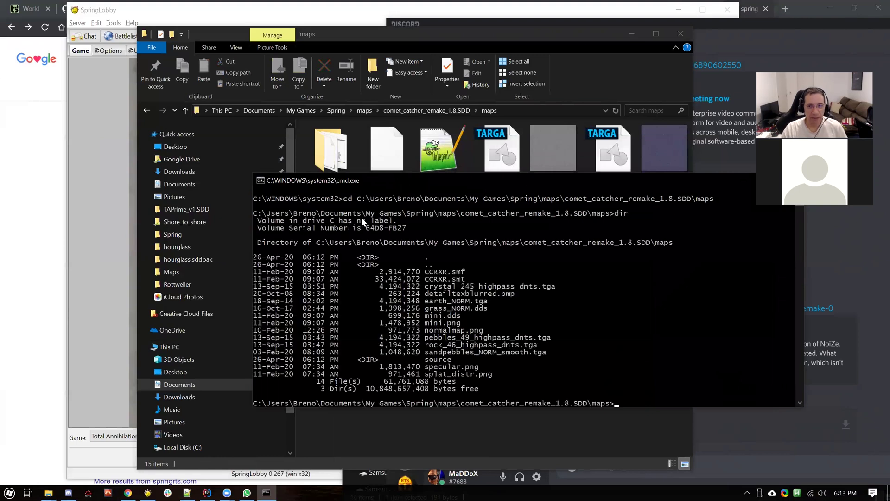
pyautogui.scroll(-2, 558, 310)
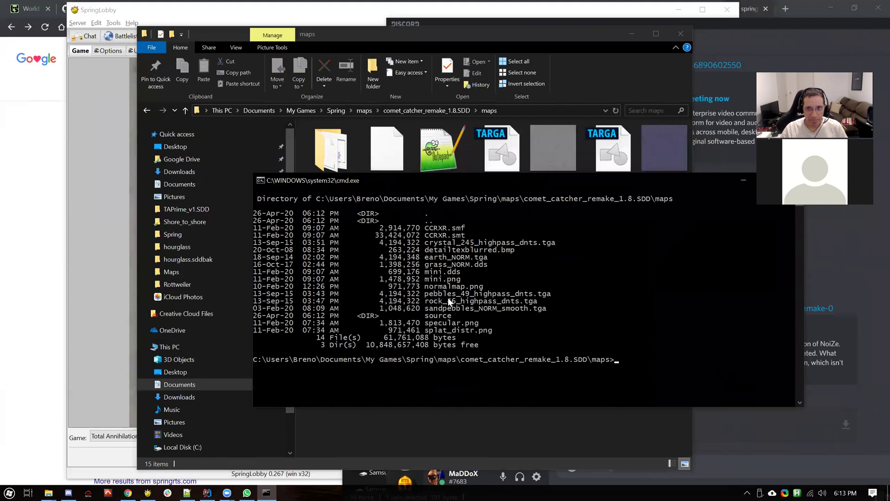
# Step: Change into the source folder in the Command Prompt and list its files with dir
pyautogui.write('cd source')
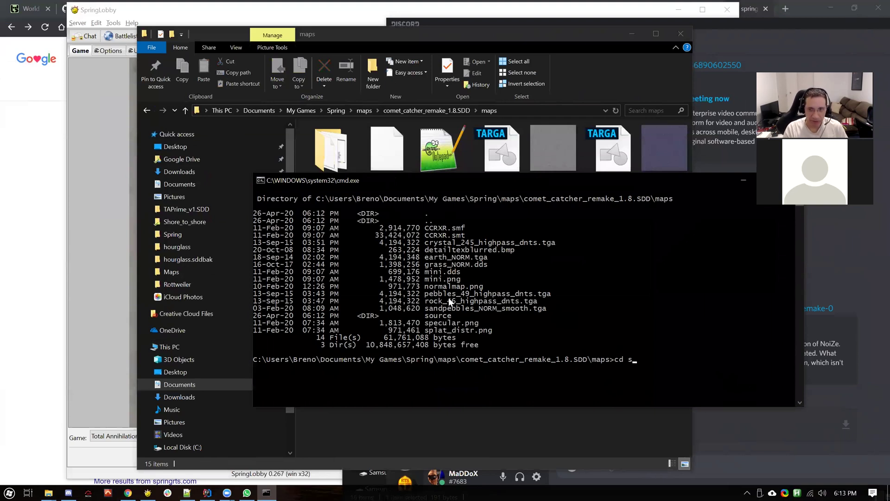
pyautogui.press('Return')
pyautogui.write('dir')
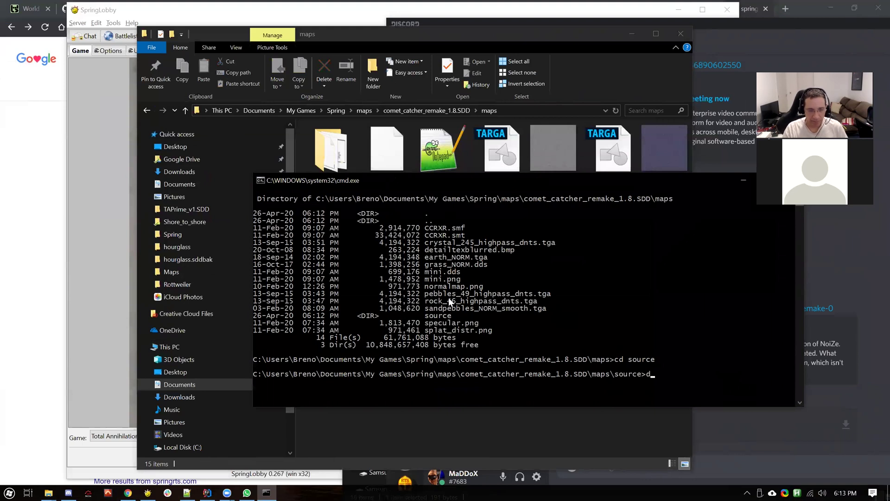
pyautogui.press('Return')
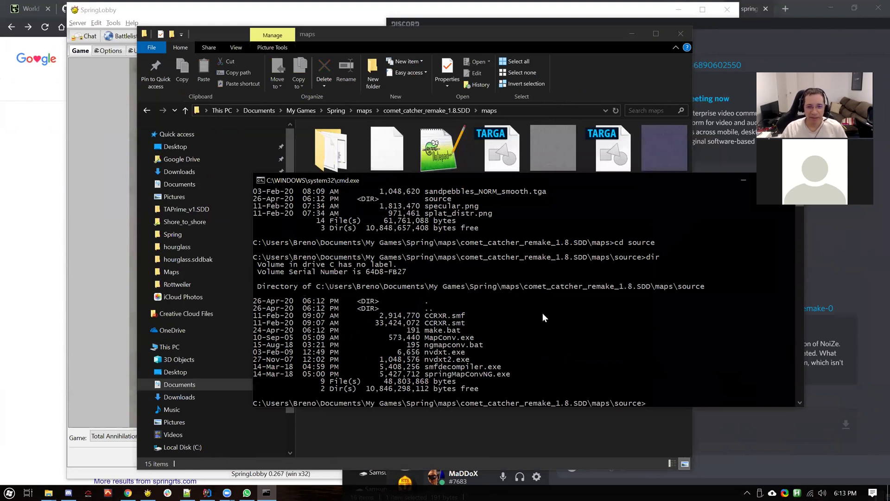
# Step: Run smfdecompiler without arguments to check its usage syntax
pyautogui.write('smfdecompil')
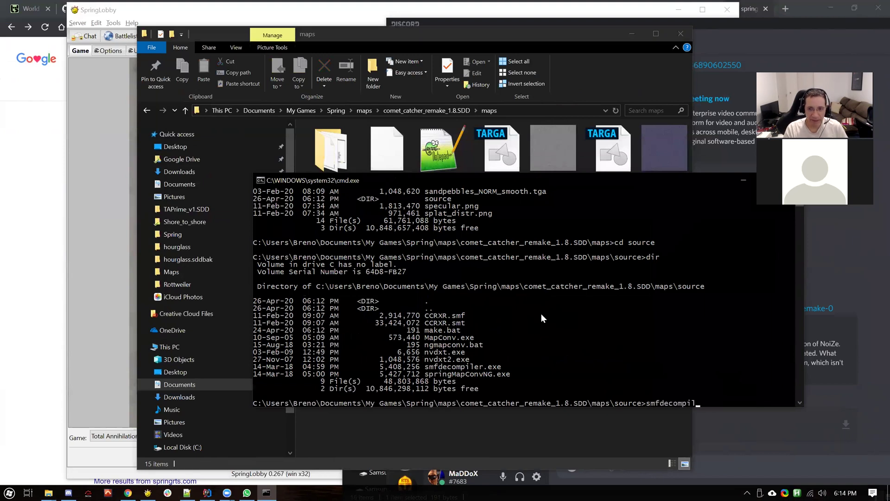
pyautogui.write('er')
pyautogui.press('Return')
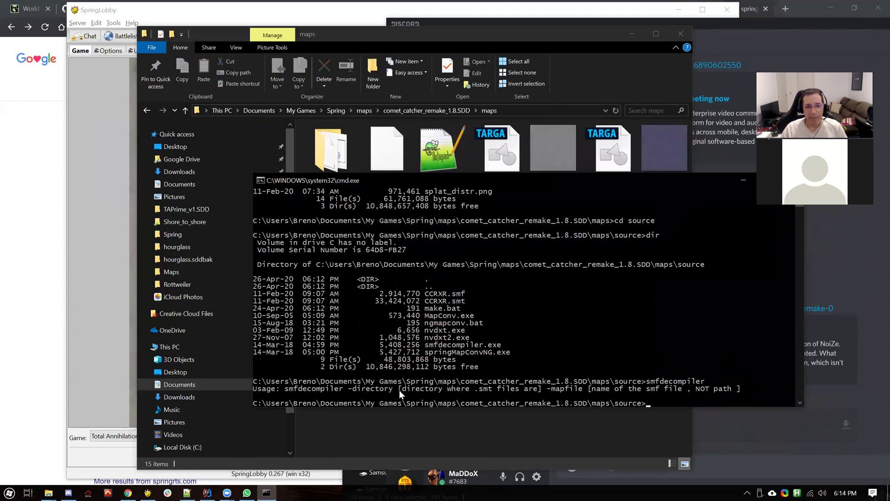
# Step: Decompile the map with smfdecompiler -directory . -mapfile CCRXR.smf
pyautogui.write('sm')
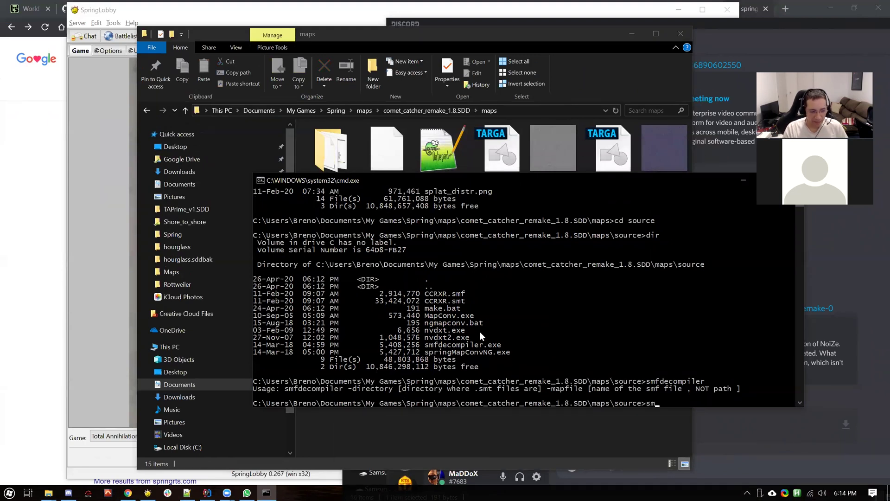
pyautogui.write('fdecom')
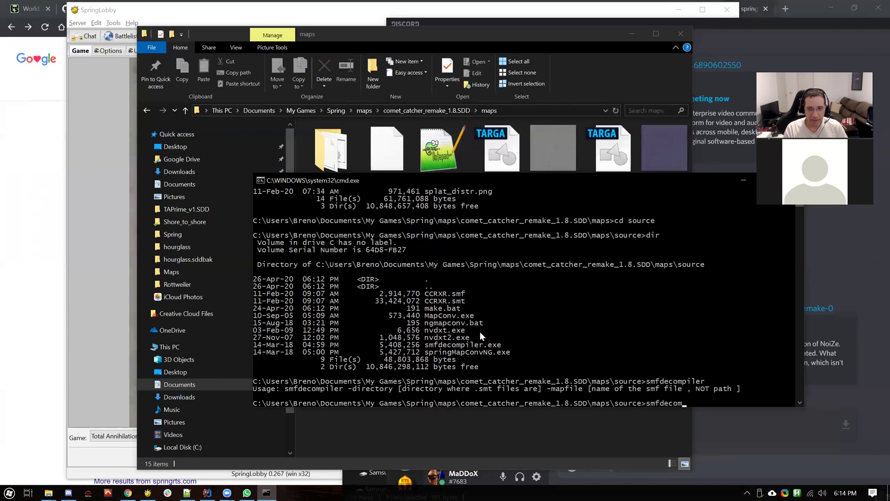
pyautogui.write('piler -directory')
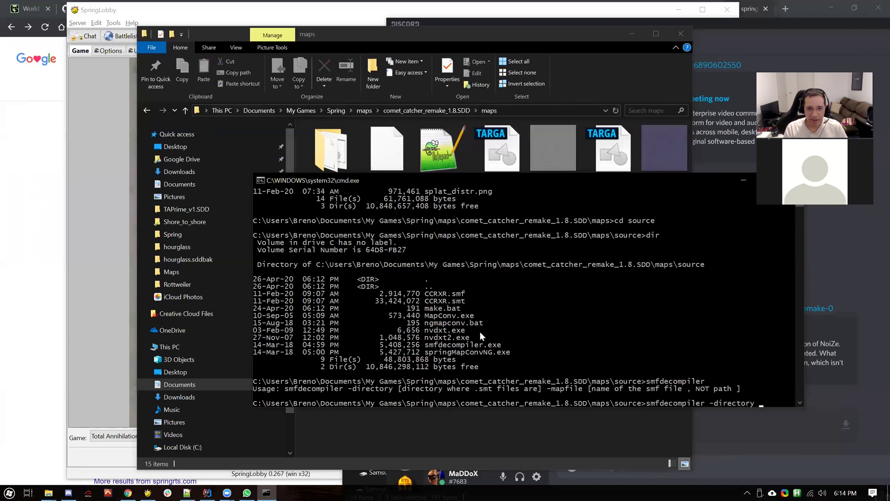
pyautogui.write(' .')
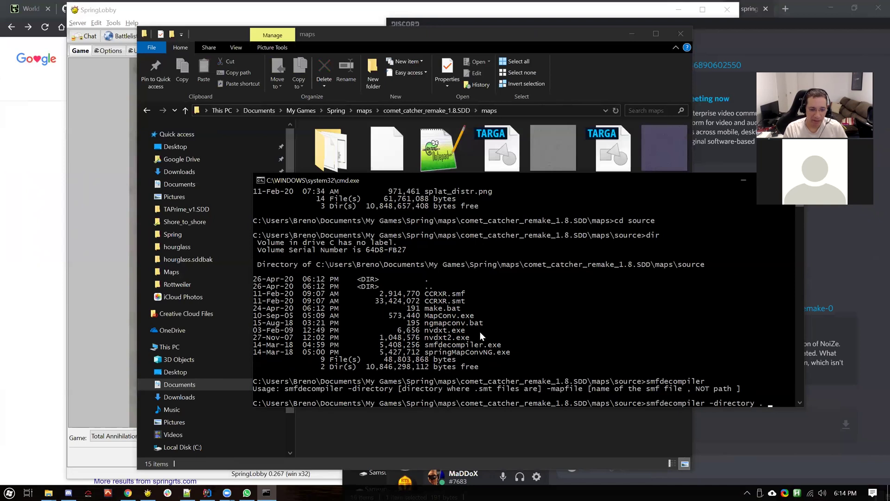
pyautogui.write('-mapfile')
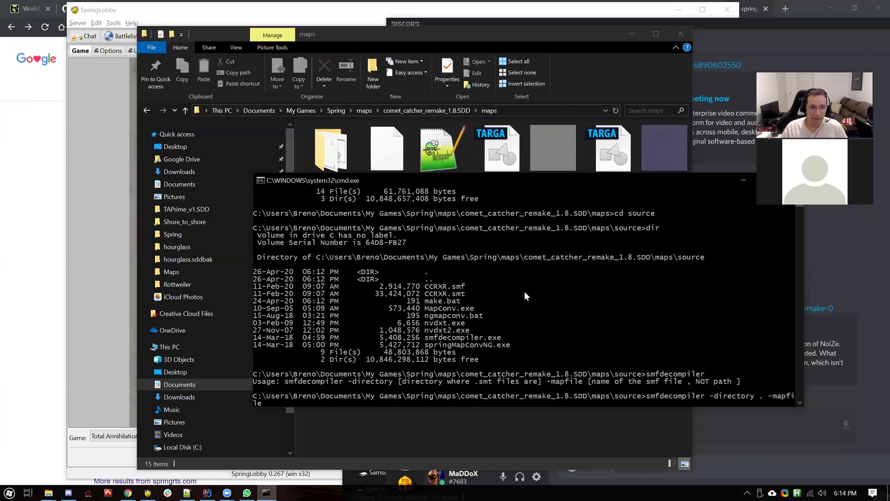
pyautogui.write('CCRXR.smf')
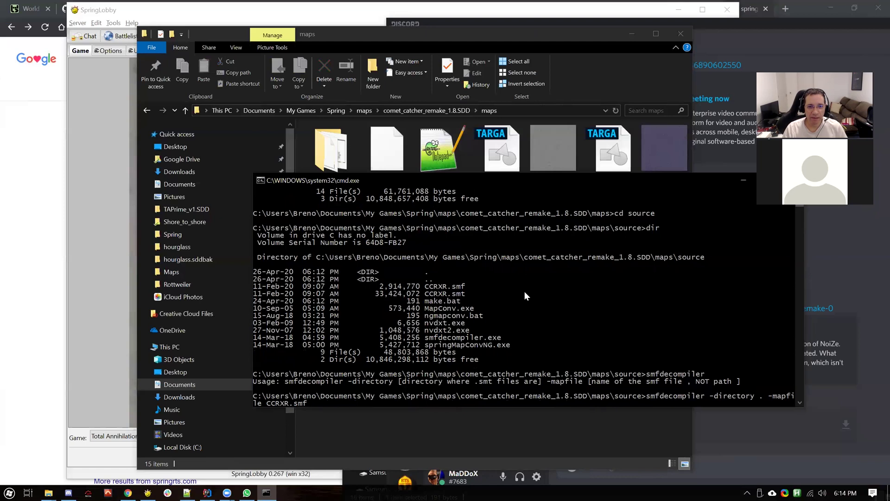
pyautogui.press('Return')
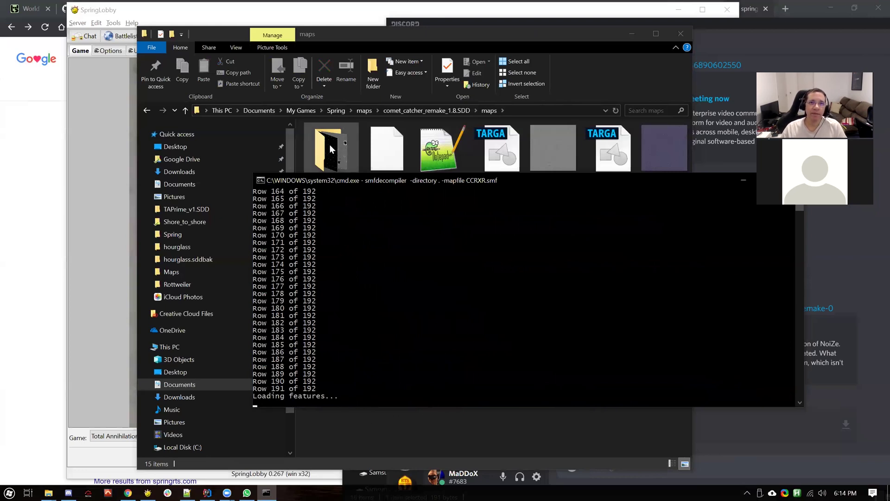
# Step: Open the source folder, sort it by date modified, and highlight the generated PNG files from minimap.png to typemap.png
pyautogui.moveTo(521, 183); pyautogui.dragTo(515, 194)
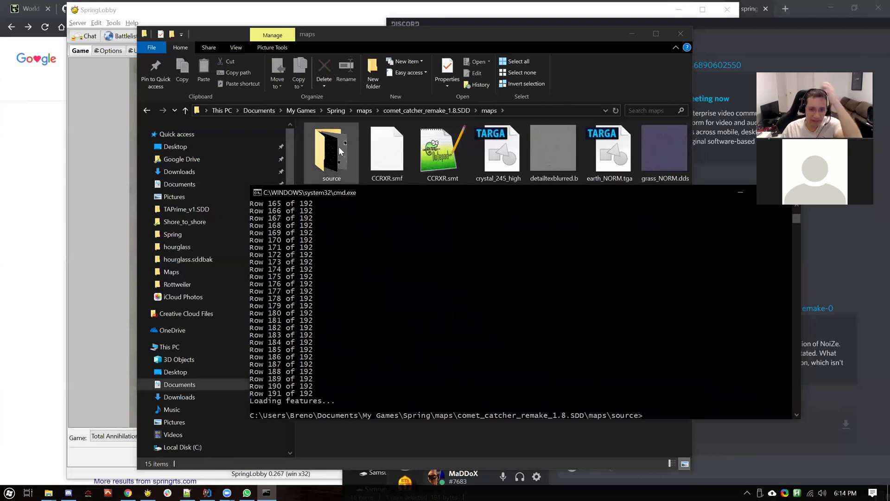
pyautogui.doubleClick(339, 147)
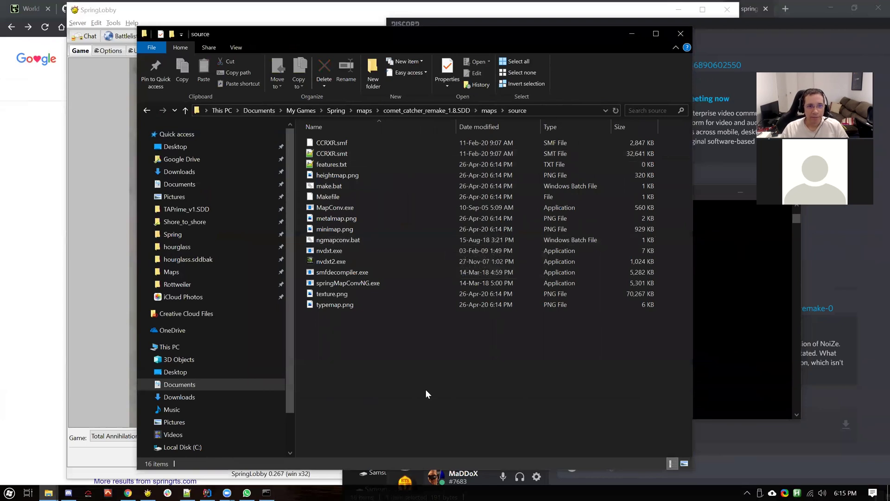
pyautogui.click(494, 128)
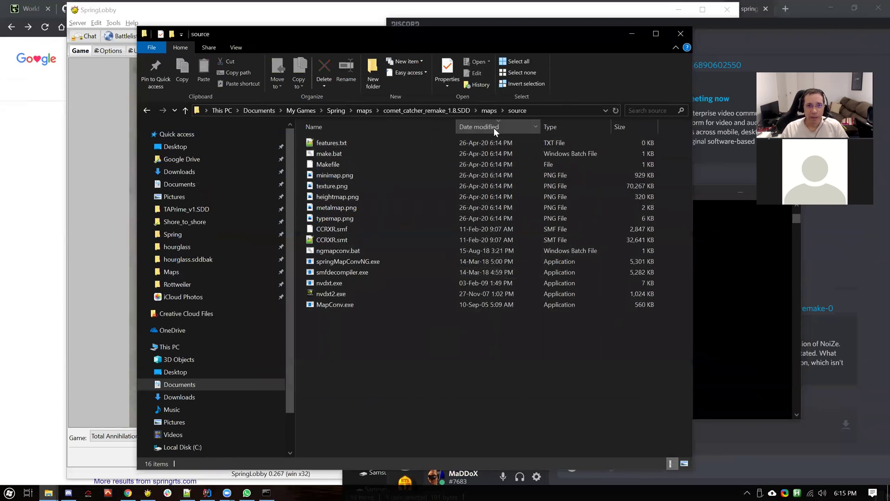
pyautogui.click(356, 174)
pyautogui.keyDown('shift'); pyautogui.click(354, 218); pyautogui.keyUp('shift')
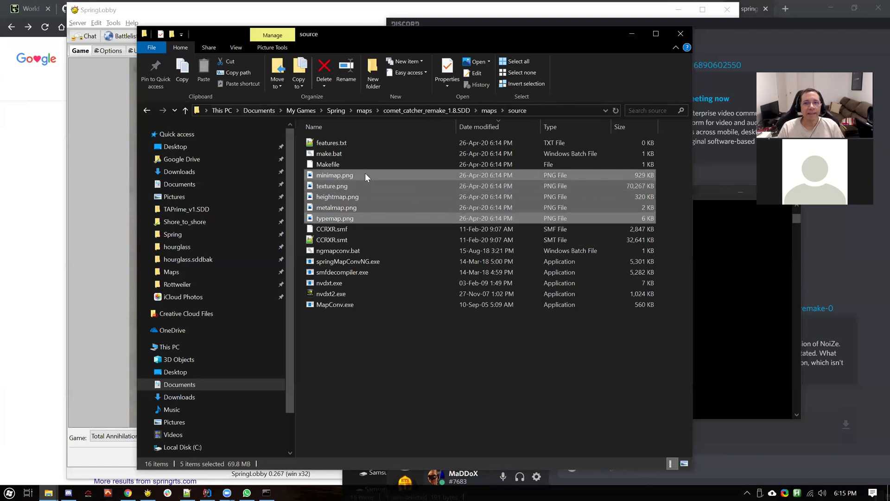
pyautogui.click(368, 382)
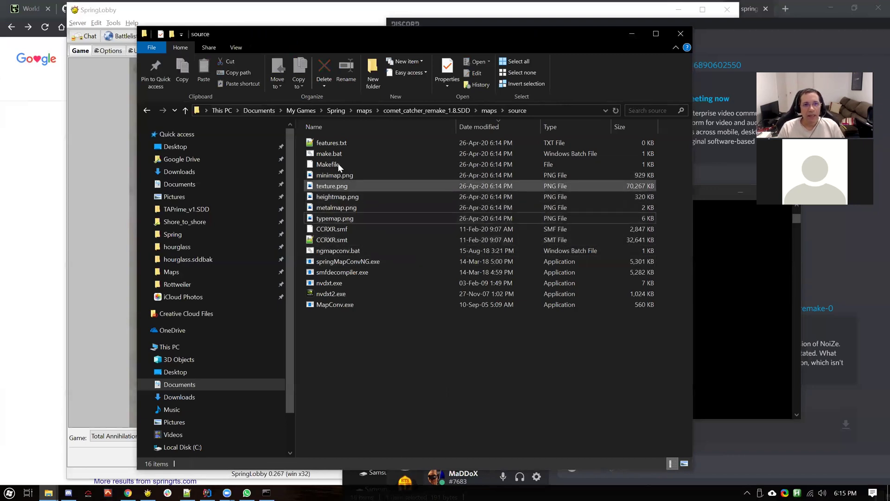
# Step: View minimap.png and examine texture.png zoomed in, closing each image after viewing it
pyautogui.click(344, 177)
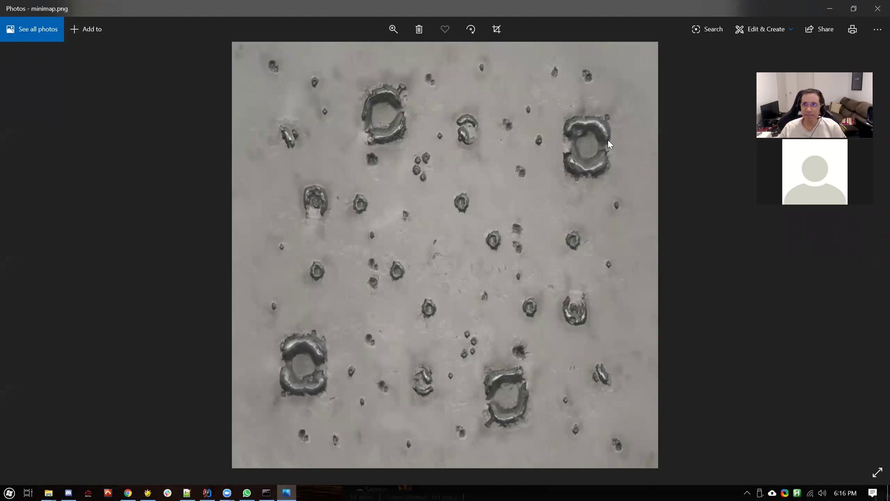
pyautogui.hotkey('alt', 'F4')
pyautogui.doubleClick(357, 186)
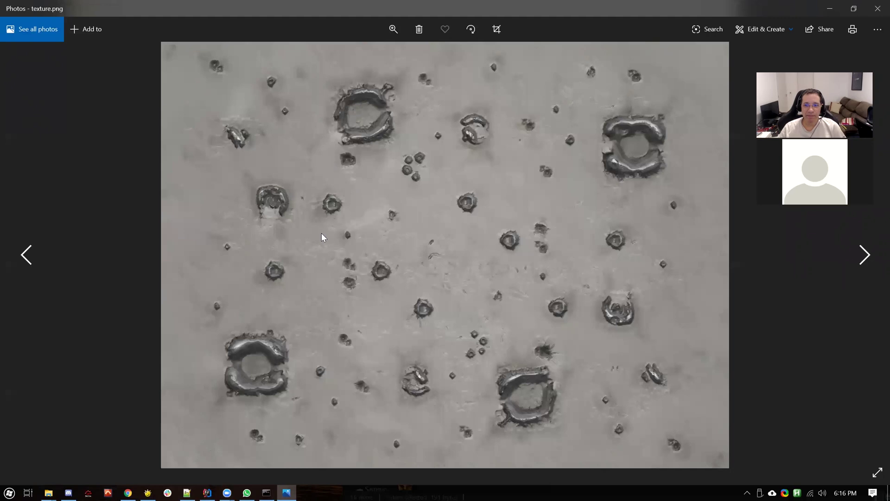
pyautogui.click(394, 32)
pyautogui.moveTo(348, 58); pyautogui.dragTo(388, 56)
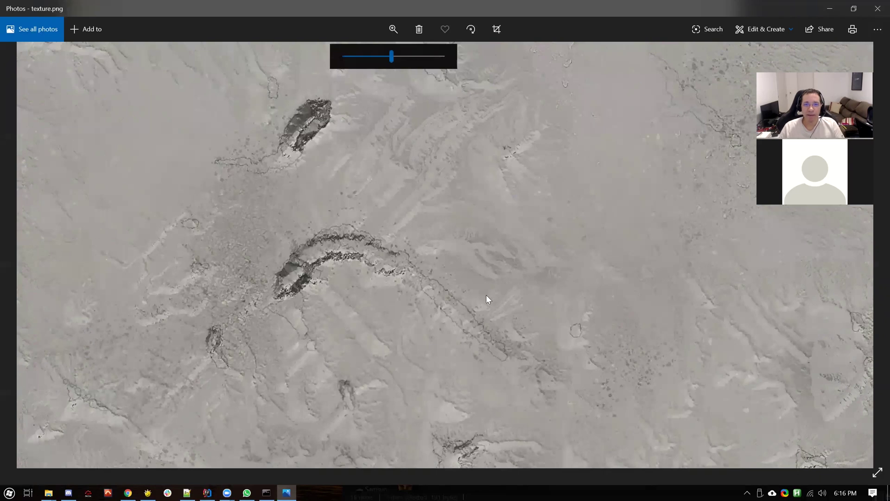
pyautogui.moveTo(395, 56); pyautogui.dragTo(410, 55)
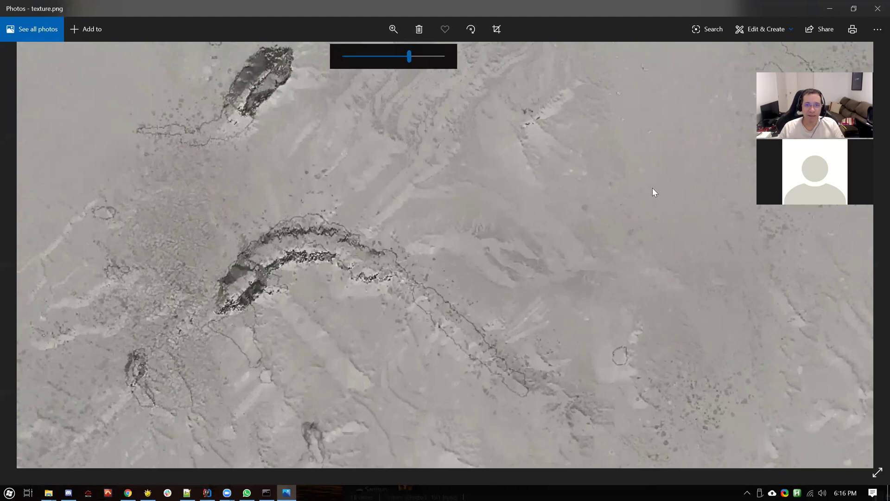
pyautogui.click(876, 9)
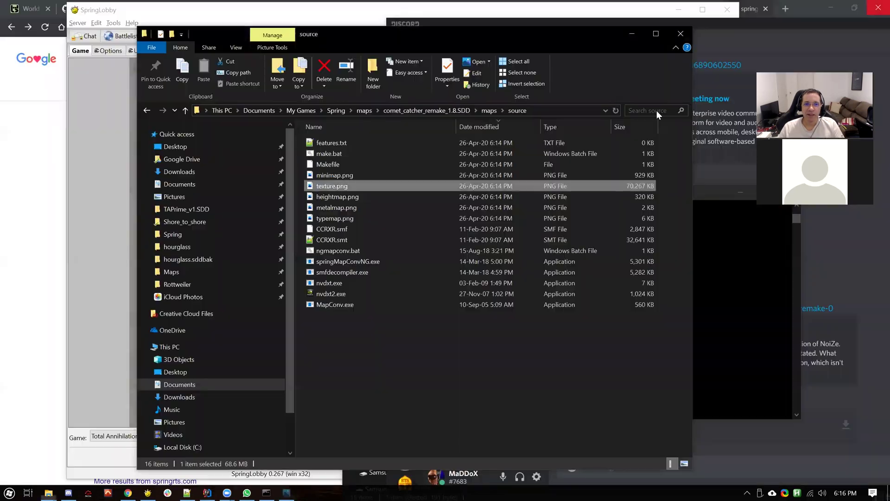
# Step: View heightmap.png from the source folder and close the image
pyautogui.moveTo(342, 188)
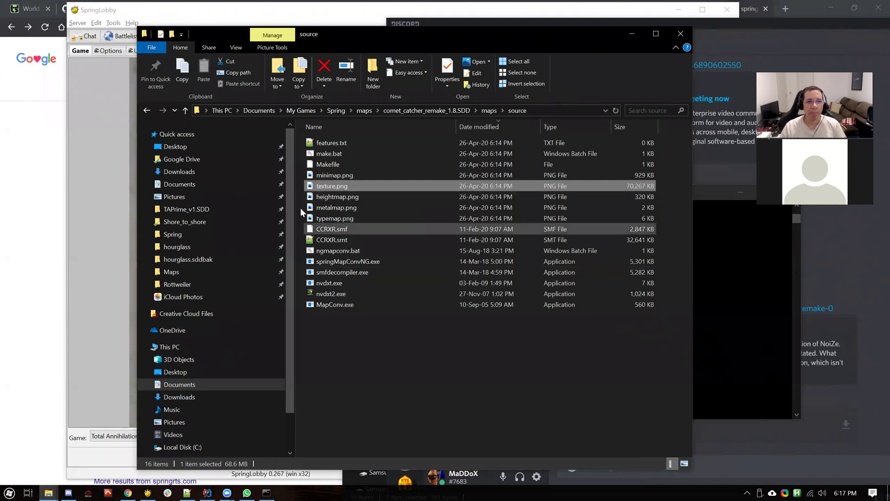
pyautogui.click(329, 195)
pyautogui.doubleClick(334, 195)
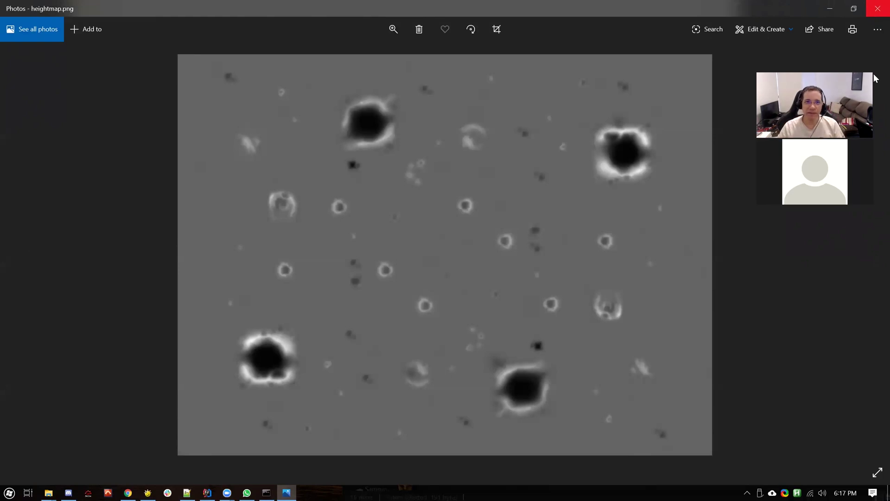
pyautogui.click(877, 9)
# Step: Examine metalmap.png at maximum zoom and view typemap.png, closing each image after viewing it
pyautogui.doubleClick(336, 206)
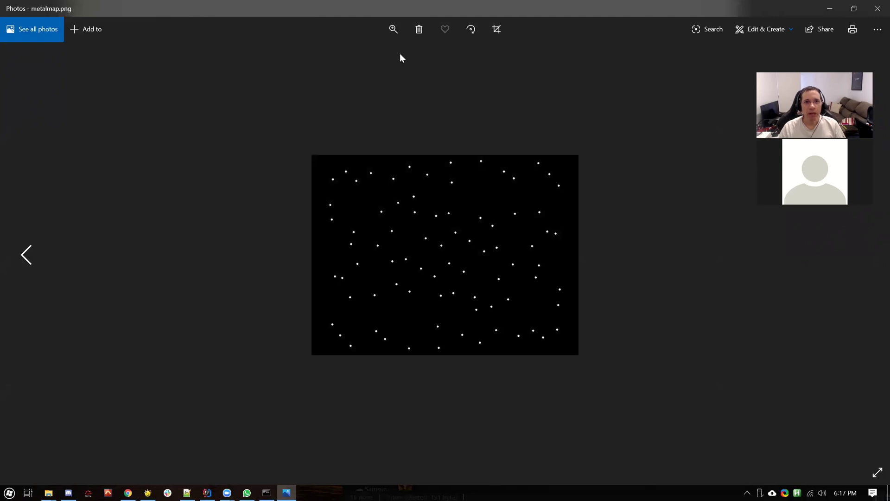
pyautogui.click(394, 29)
pyautogui.moveTo(344, 56); pyautogui.dragTo(466, 75)
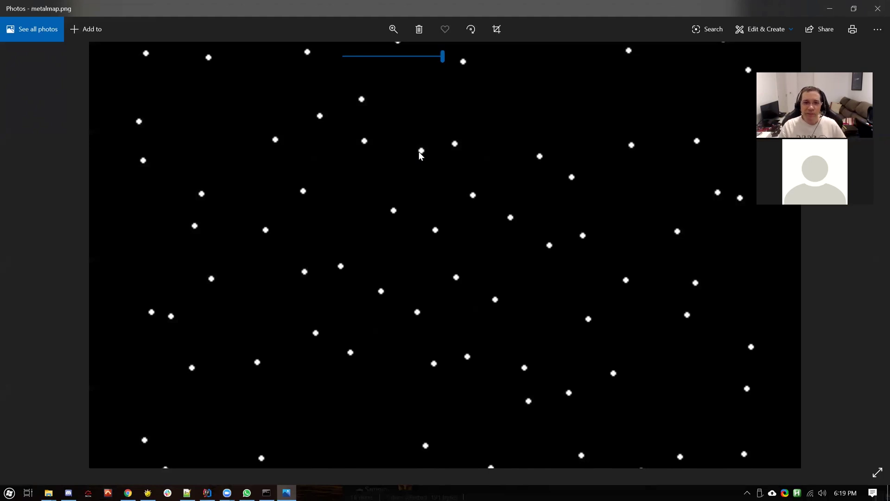
pyautogui.click(868, 15)
pyautogui.doubleClick(323, 217)
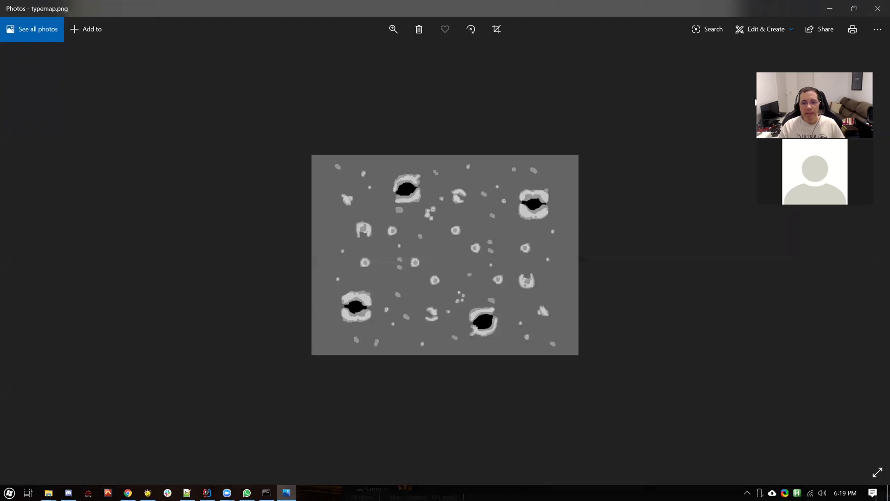
pyautogui.click(876, 9)
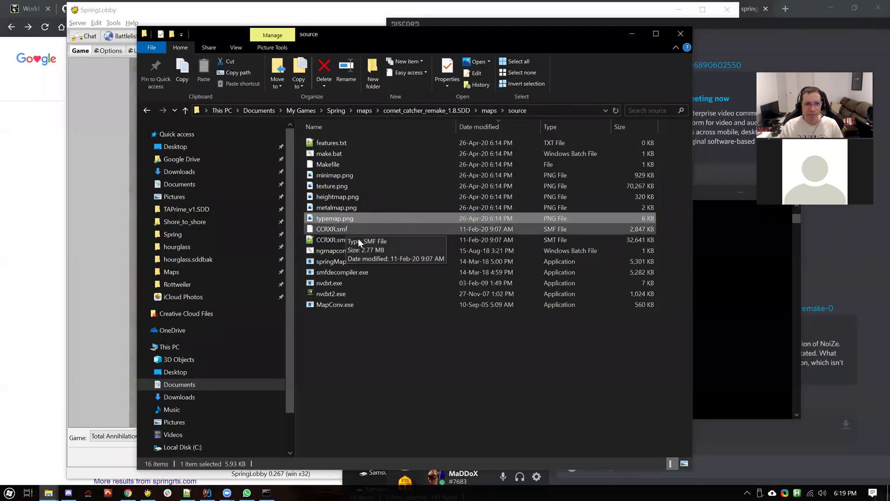
# Step: Point out the conversion tools springMapConvNG.exe, nvdxt.exe and MapConv.exe in the source folder
pyautogui.click(342, 261)
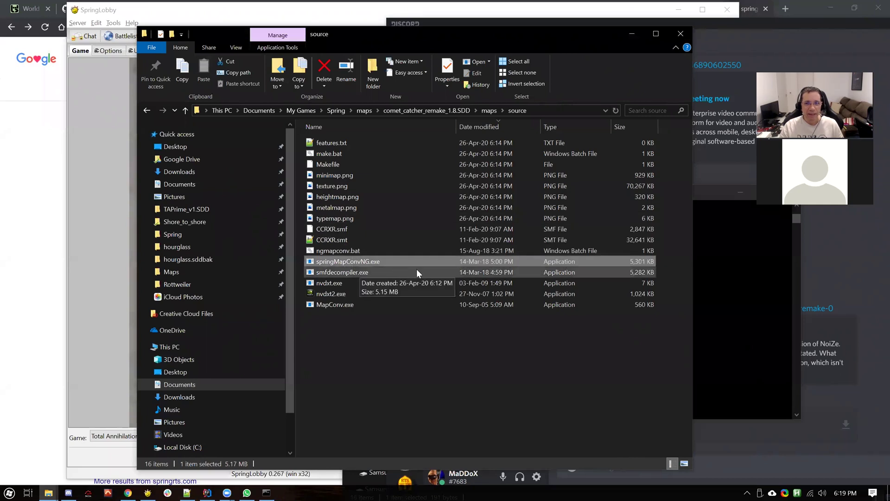
pyautogui.click(369, 366)
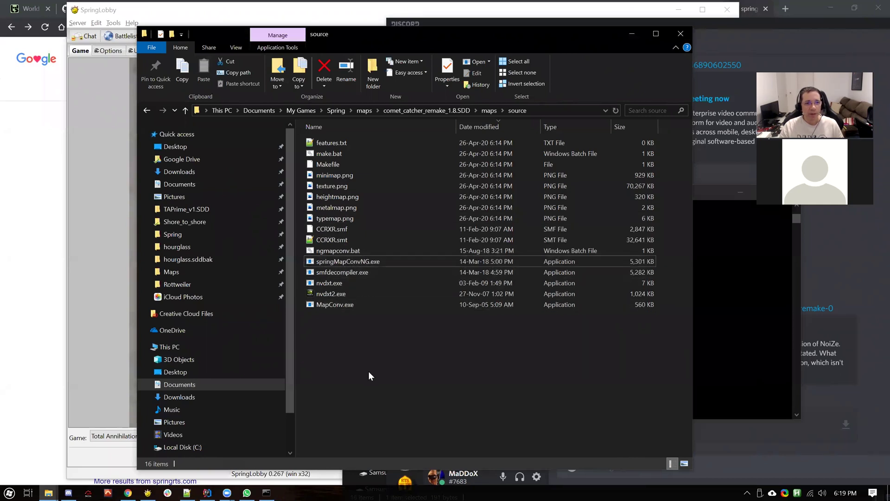
pyautogui.click(329, 286)
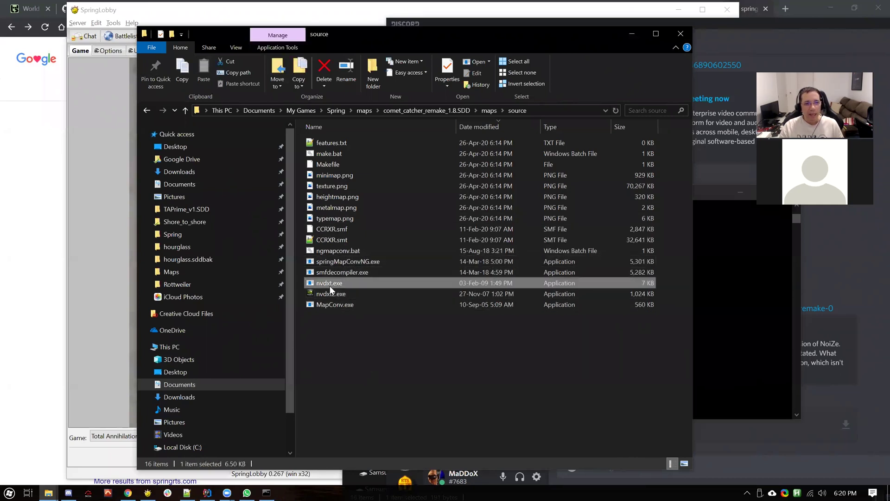
pyautogui.click(327, 308)
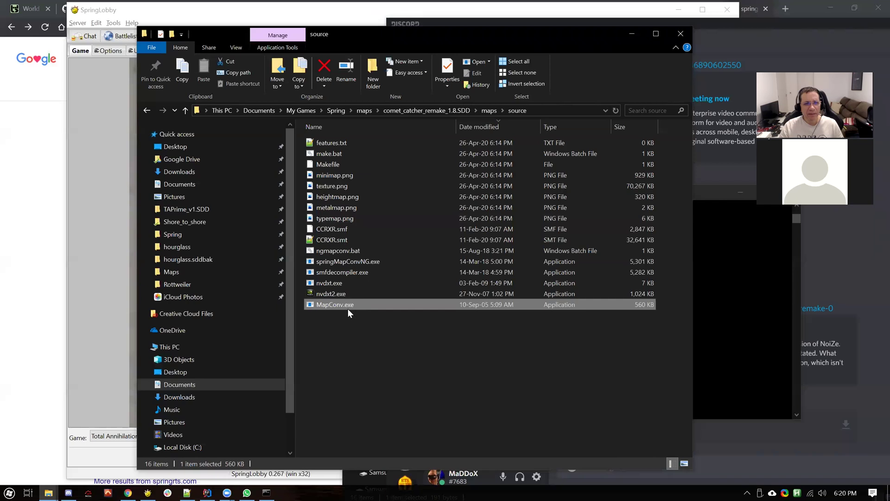
pyautogui.click(353, 261)
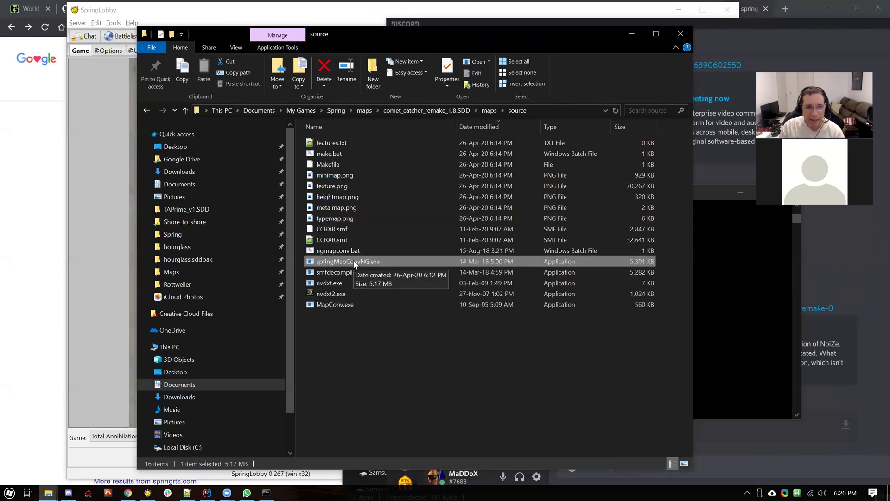
pyautogui.click(341, 218)
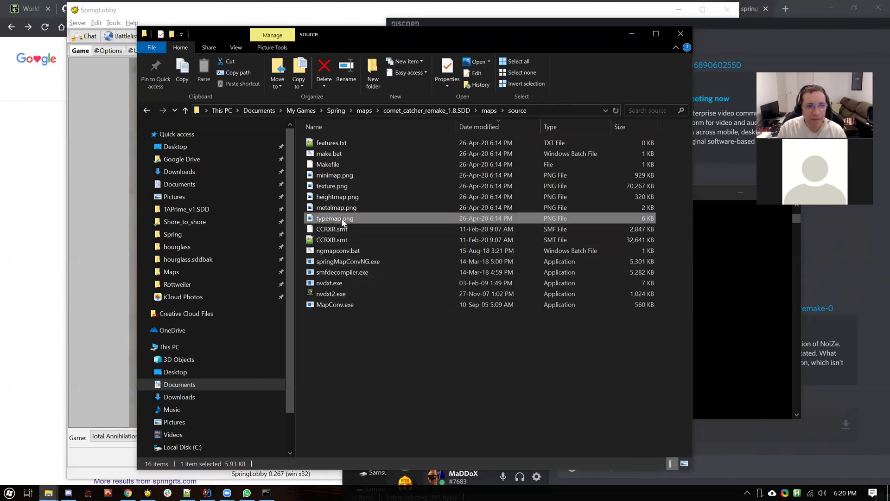
pyautogui.keyDown('shift'); pyautogui.click(343, 176); pyautogui.keyUp('shift')
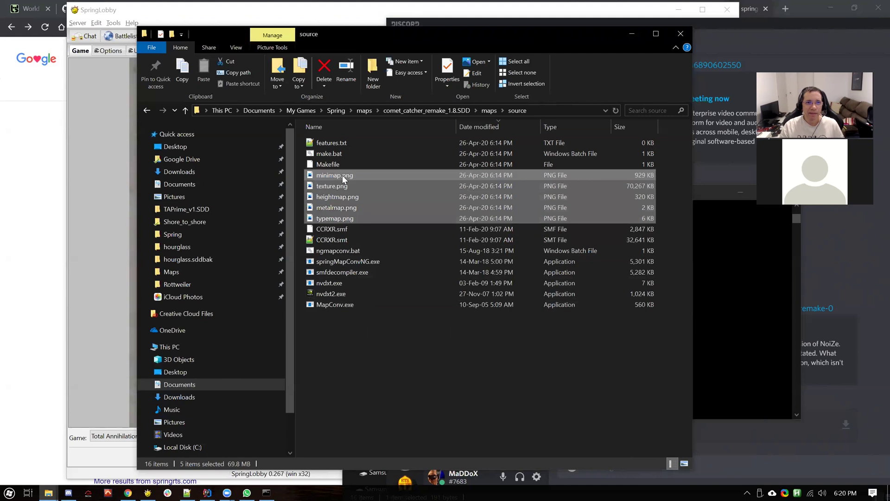
pyautogui.rightClick(342, 175)
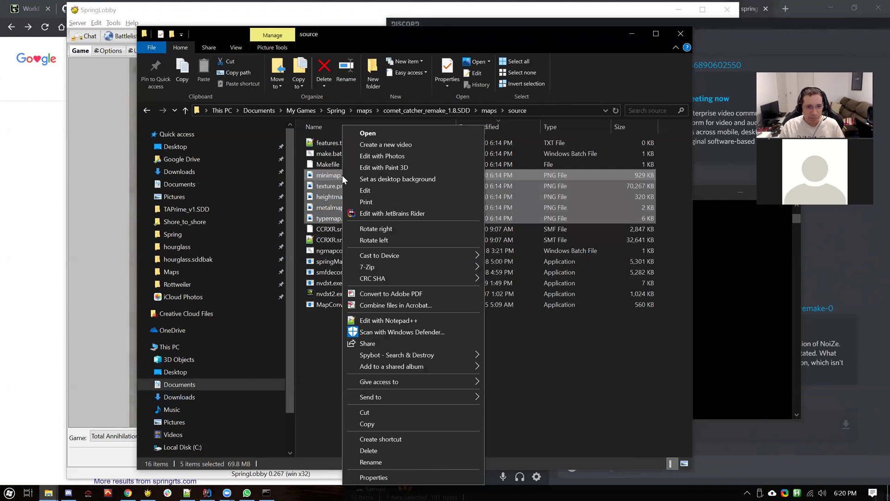
pyautogui.click(548, 402)
# Step: Find and launch Adobe Photoshop CC 2017
pyautogui.click(10, 492)
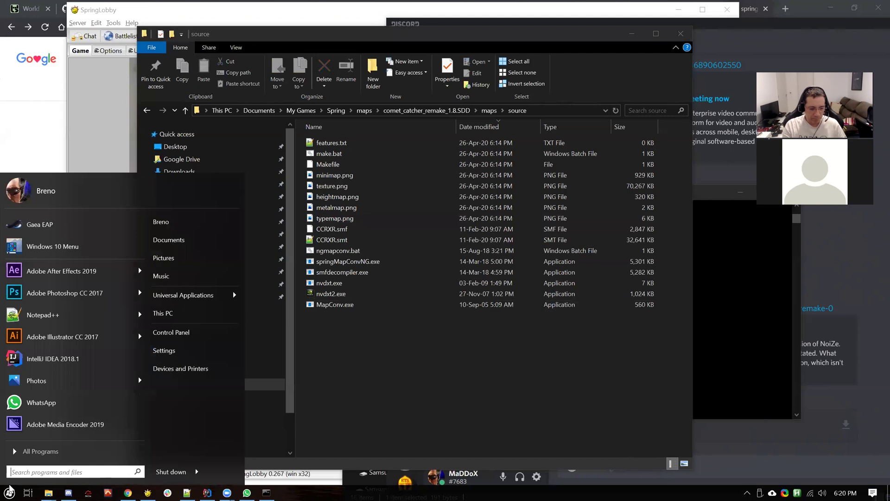
pyautogui.write('photosho')
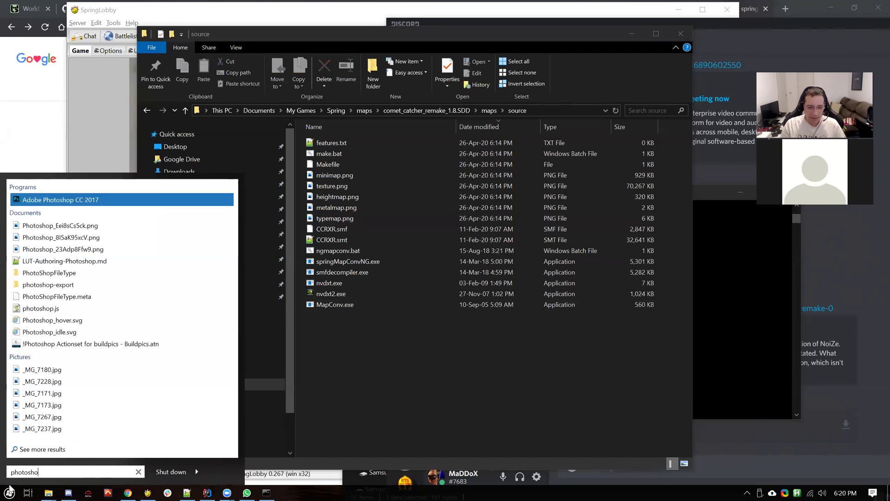
pyautogui.press('Return')
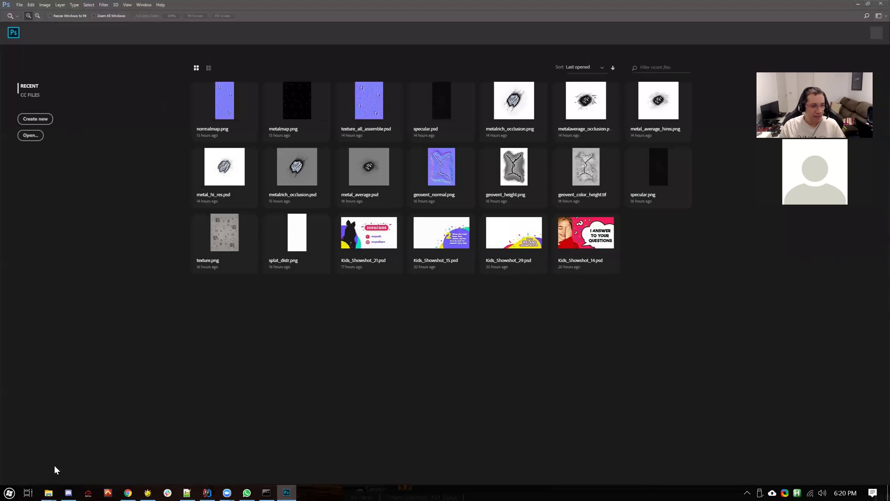
# Step: Bring the Comet Catcher Prime Source folder window forward over Photoshop and reposition it so its whole file list is visible
pyautogui.moveTo(48, 493)
pyautogui.click(197, 469)
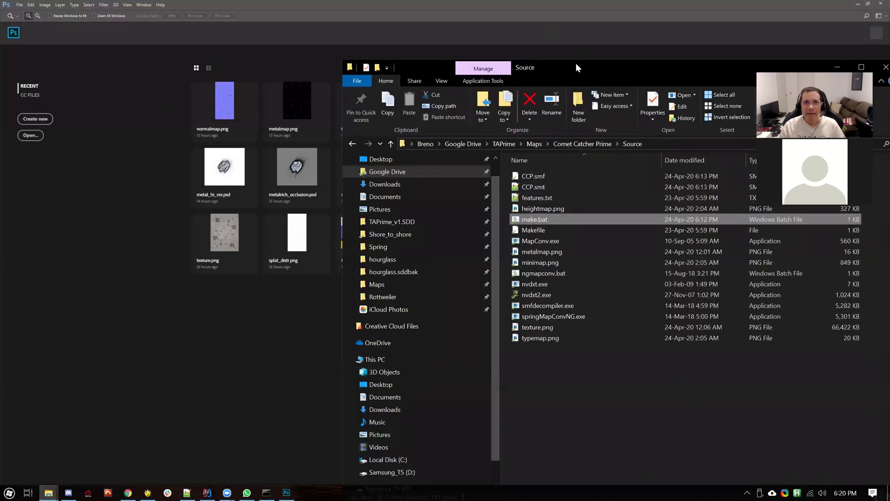
pyautogui.moveTo(576, 68); pyautogui.dragTo(663, 263)
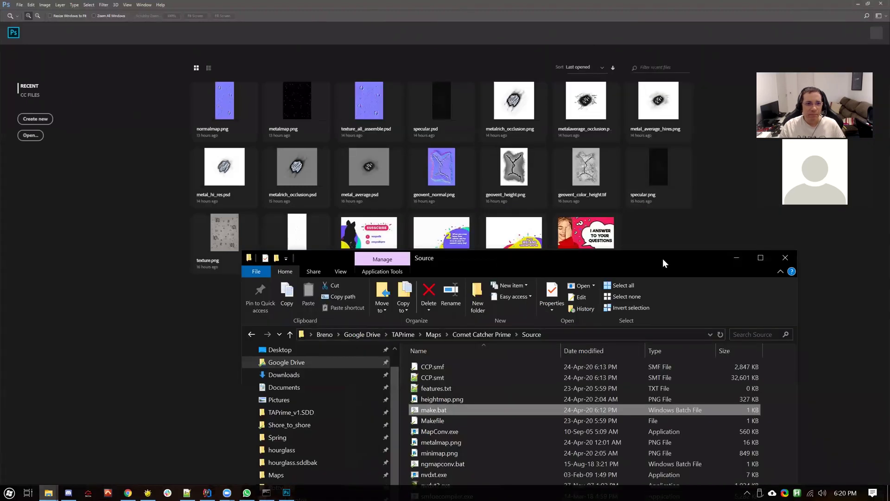
pyautogui.moveTo(663, 263); pyautogui.dragTo(605, 56)
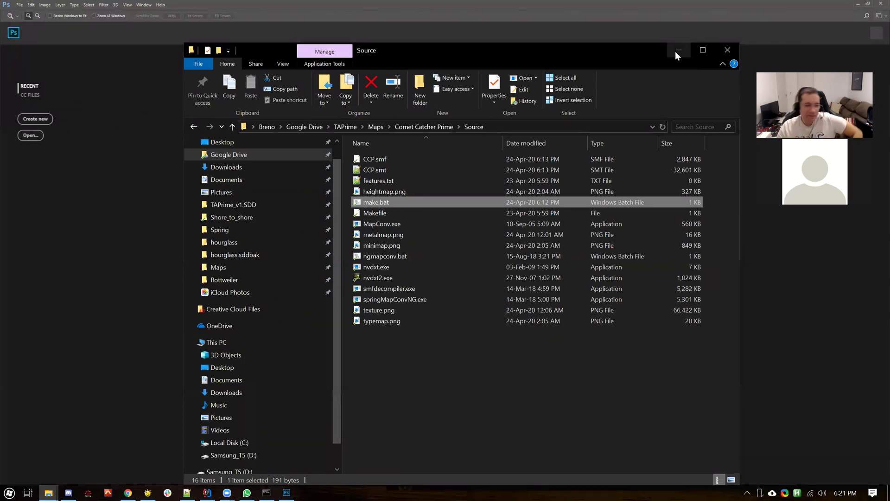
pyautogui.click(127, 493)
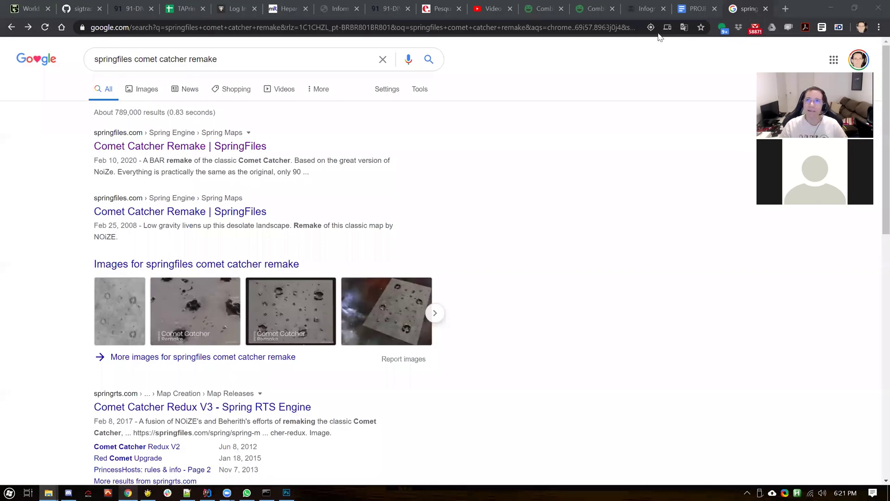
pyautogui.click(643, 30)
pyautogui.write('k')
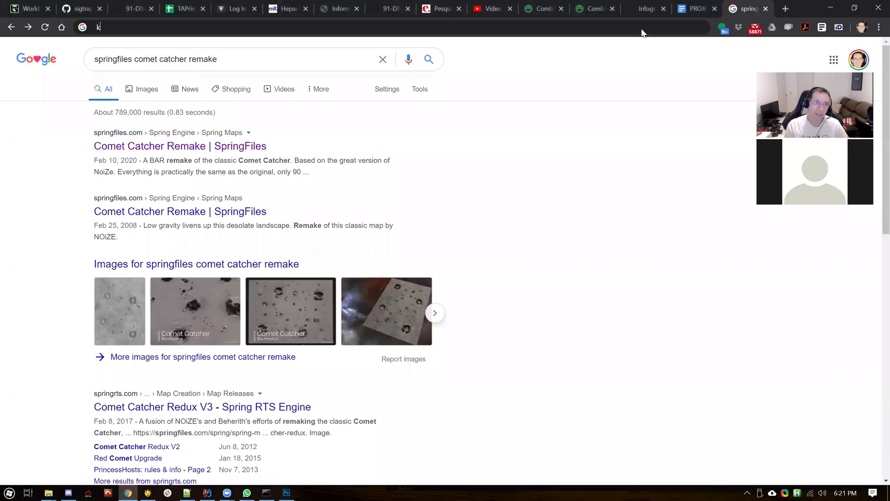
pyautogui.write('rita free download')
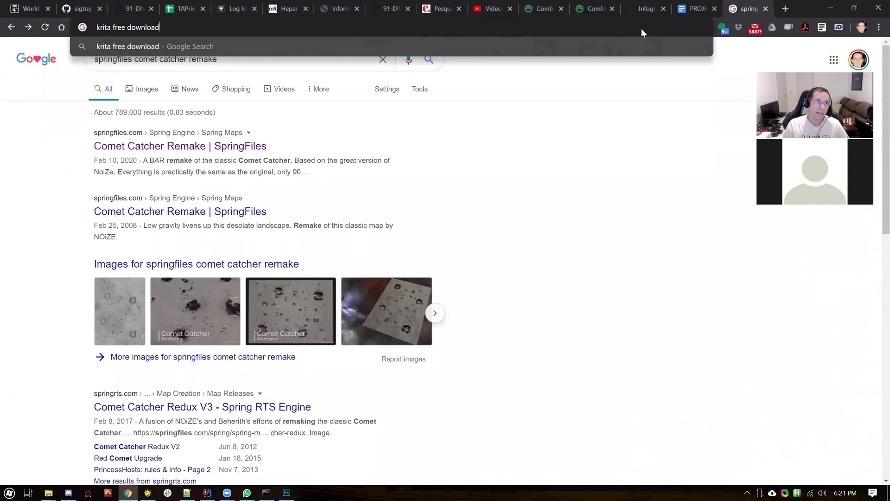
pyautogui.press('Return')
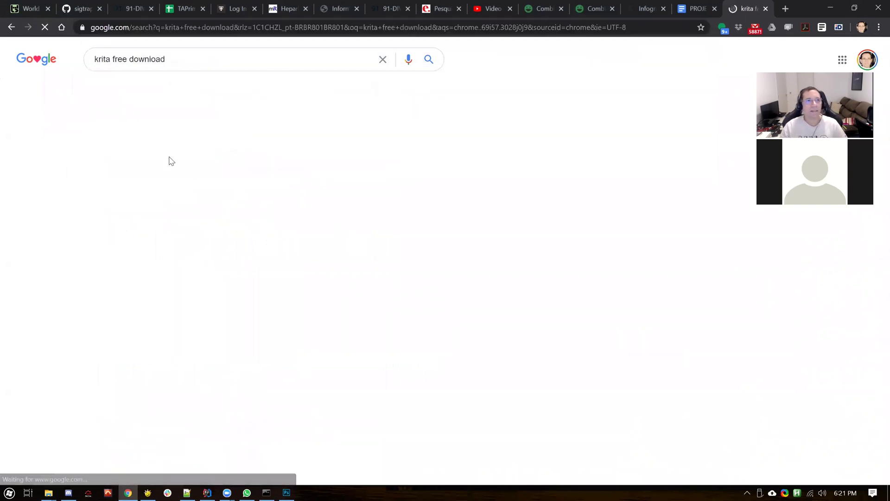
pyautogui.click(157, 148)
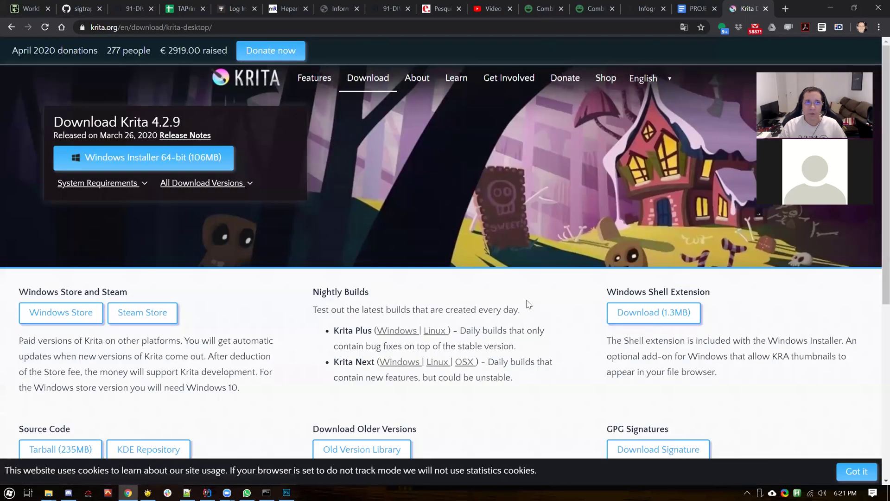
pyautogui.scroll(-5, 528, 304)
pyautogui.scroll(6, 528, 304)
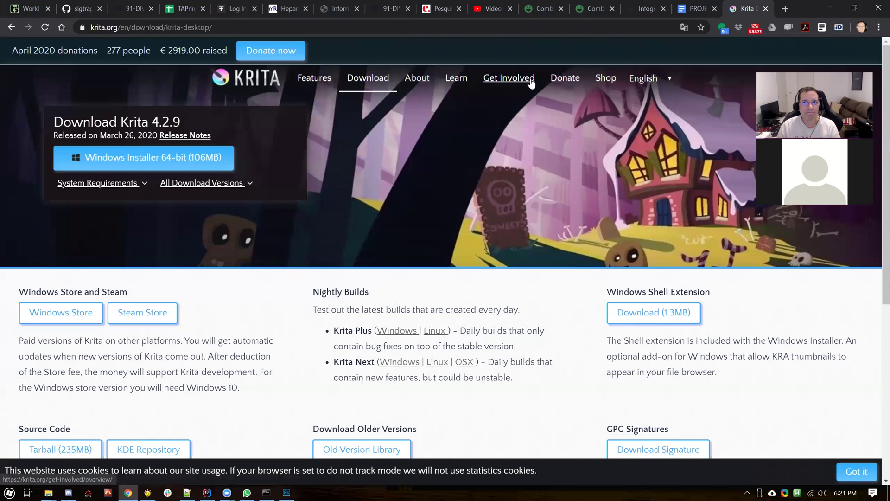
# Step: Open Krita's Features page and look through its highlights, including the interface and brush tools
pyautogui.click(306, 77)
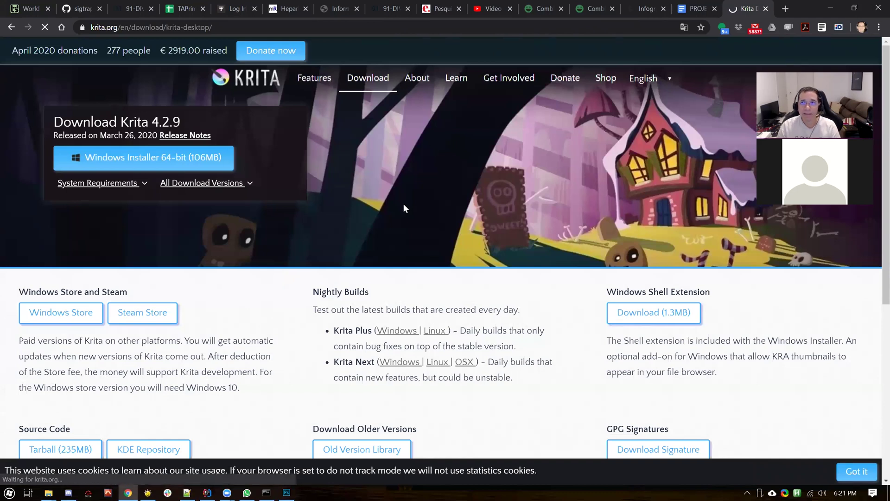
pyautogui.scroll(-1, 402, 205)
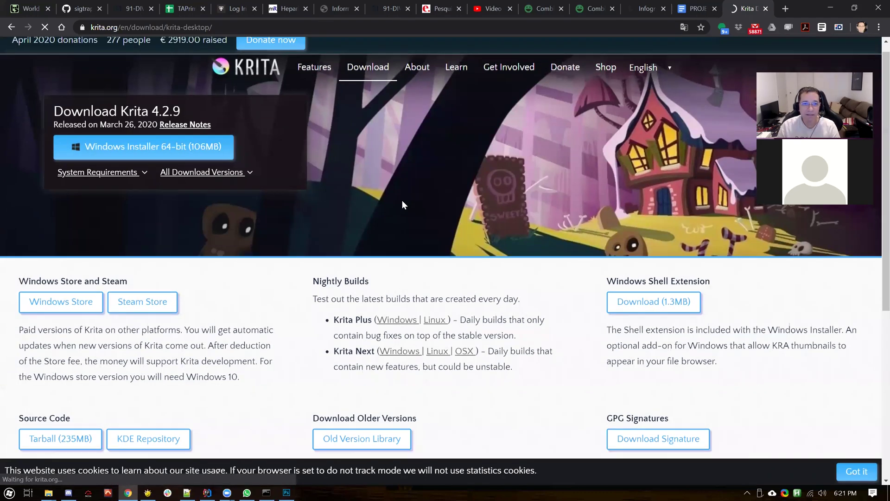
pyautogui.scroll(1, 402, 201)
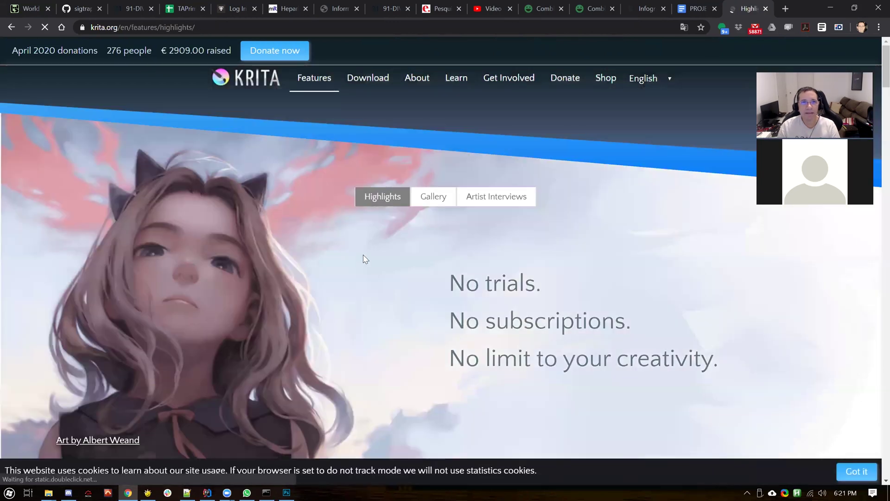
pyautogui.scroll(-7, 362, 250)
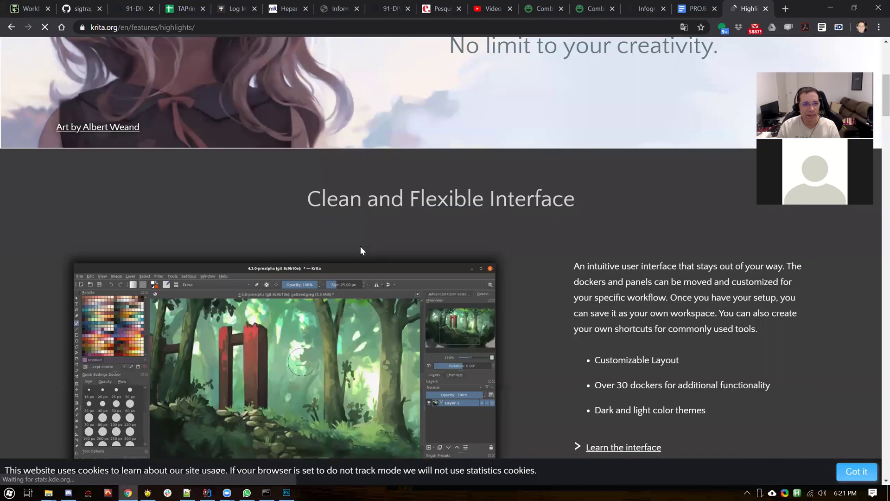
pyautogui.scroll(-5, 361, 249)
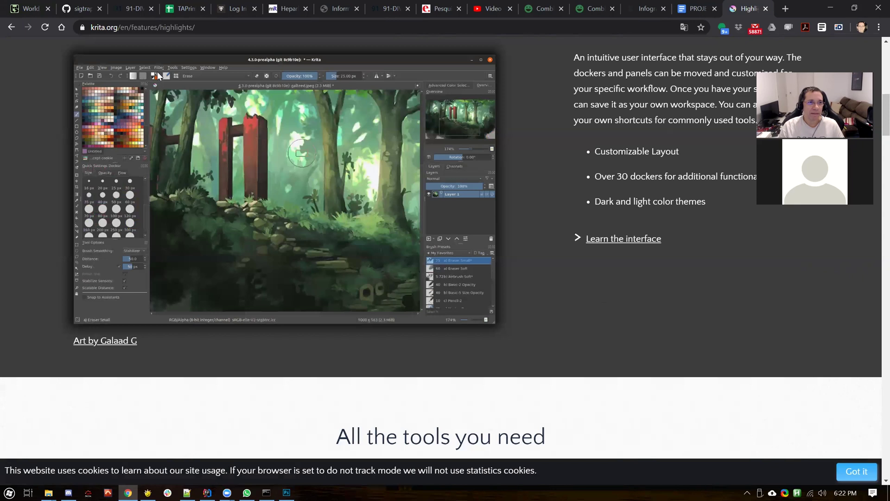
pyautogui.scroll(-10, 531, 302)
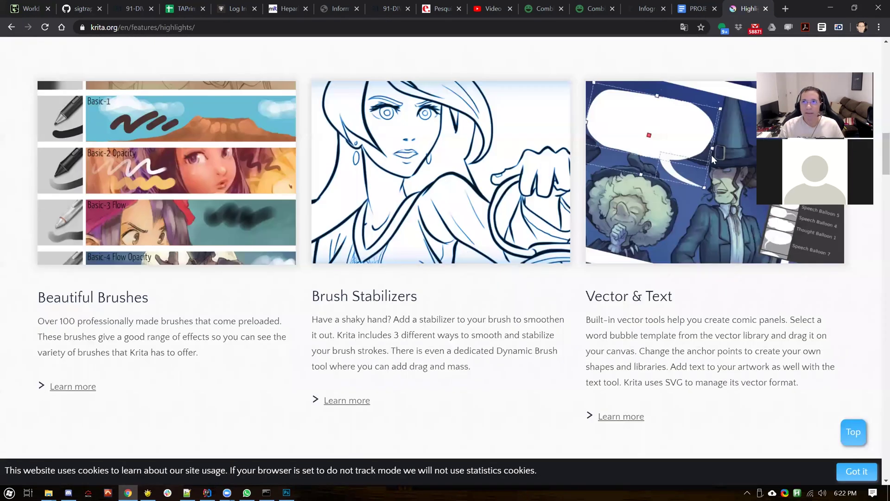
pyautogui.press('Home')
# Step: Search the web for "krita dds support" in a new browser tab
pyautogui.click(785, 8)
pyautogui.write('krita dds support')
pyautogui.press('Return')
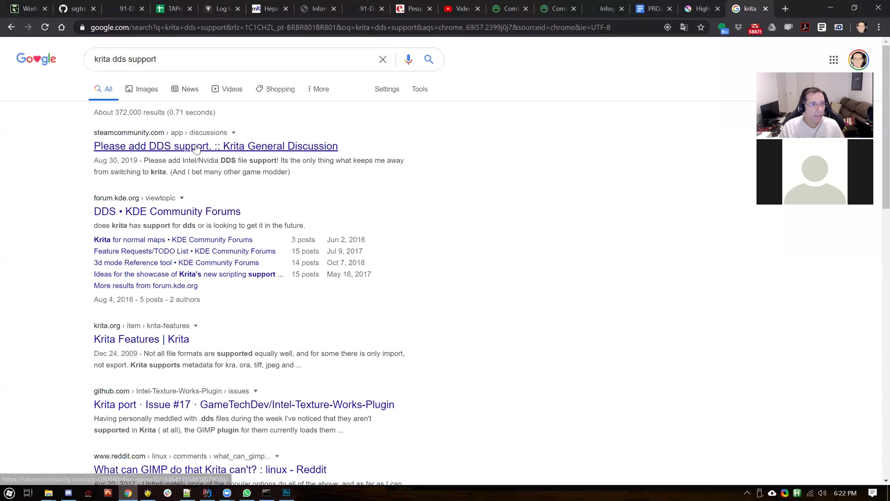
# Step: Open the KDE Community Forums DDS thread in a separate tab and the GitHub "Krita port" issue in the current tab
pyautogui.rightClick(157, 215)
pyautogui.click(184, 218)
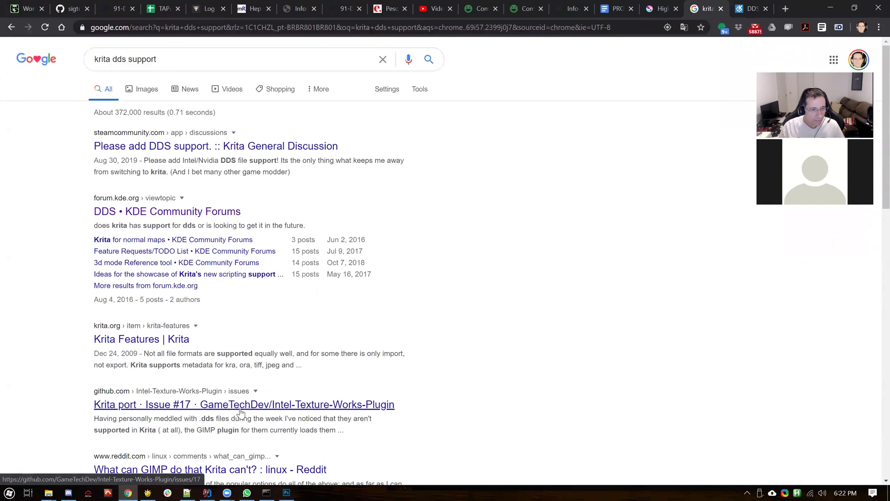
pyautogui.scroll(-2, 241, 408)
pyautogui.click(263, 304)
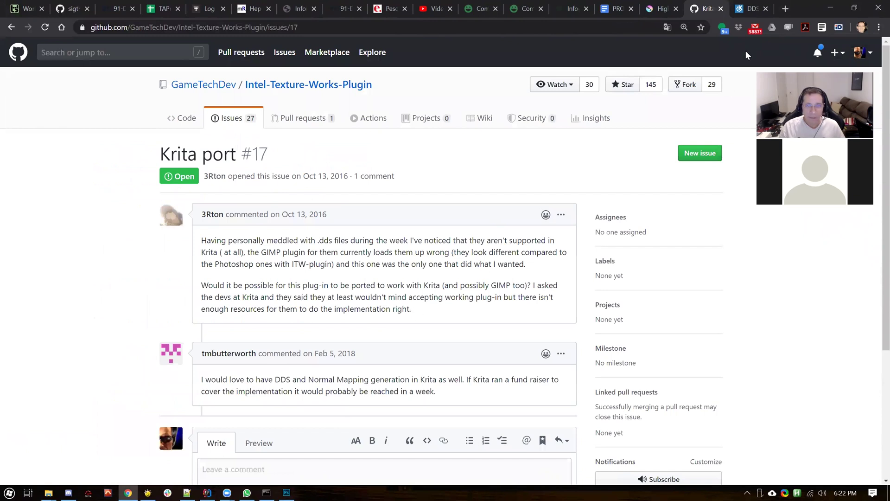
# Step: Read through the replies in the KDE forum thread about DDS and close its tab
pyautogui.click(746, 9)
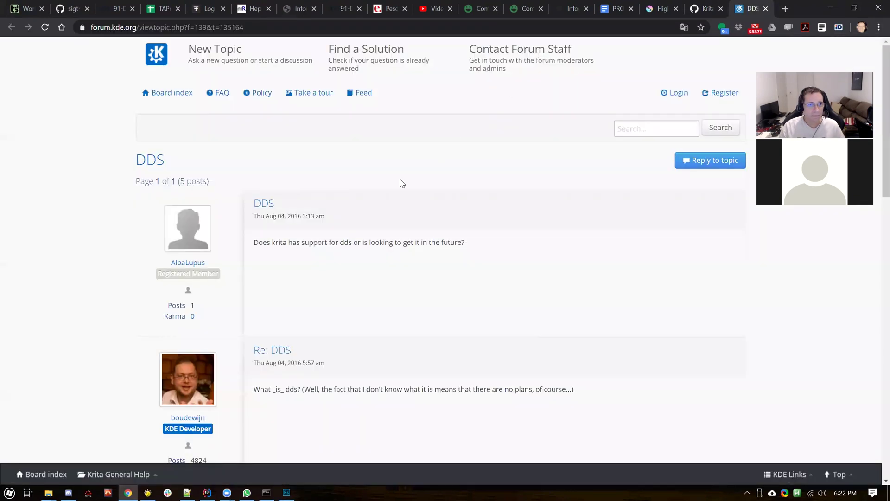
pyautogui.scroll(-10, 323, 284)
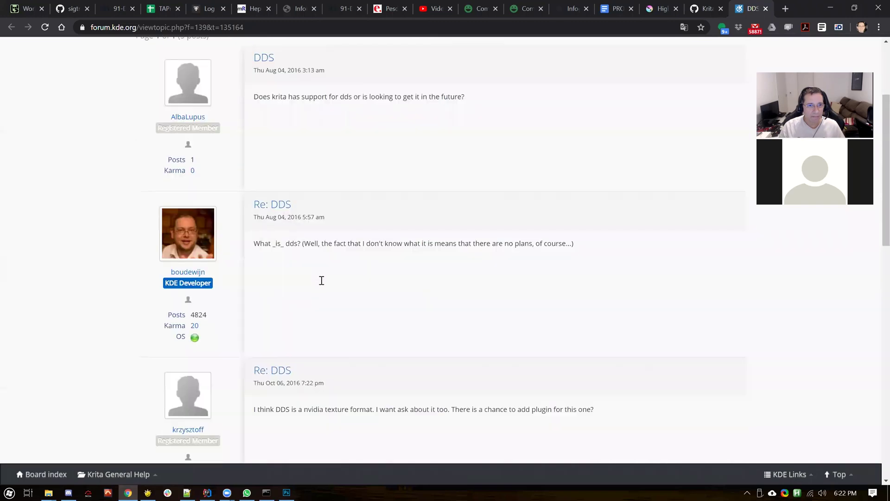
pyautogui.scroll(-5, 324, 284)
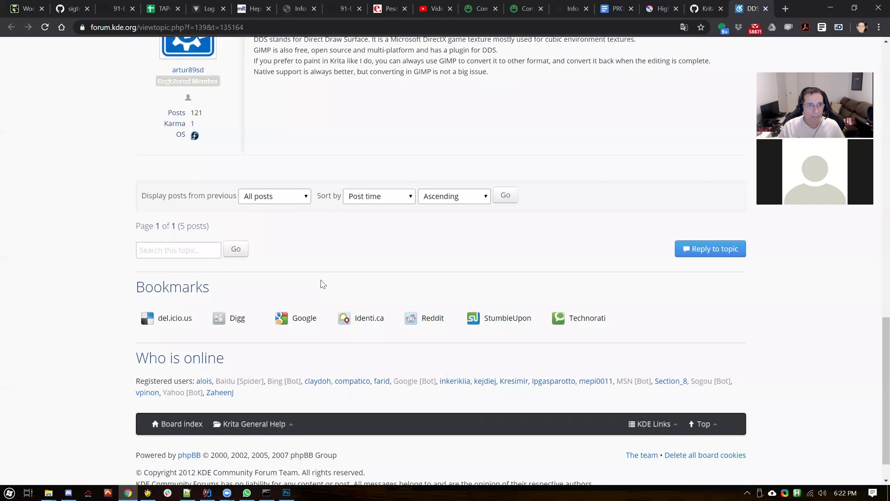
pyautogui.scroll(7, 323, 283)
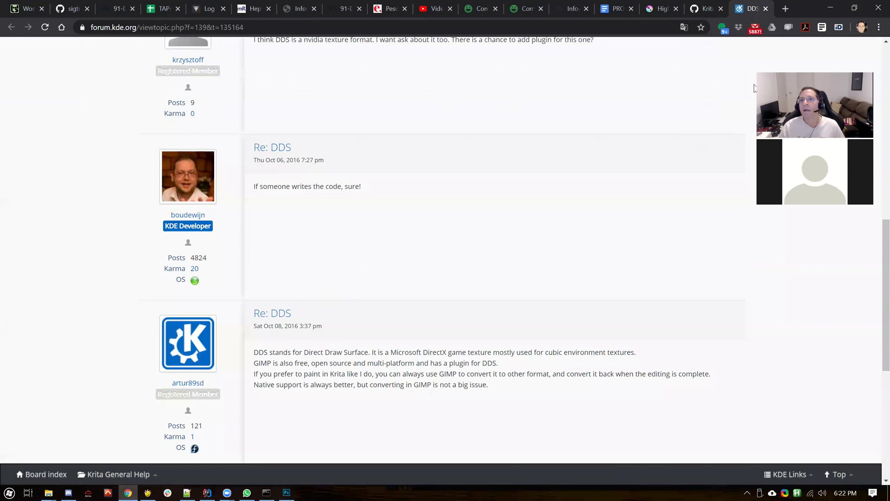
pyautogui.click(766, 8)
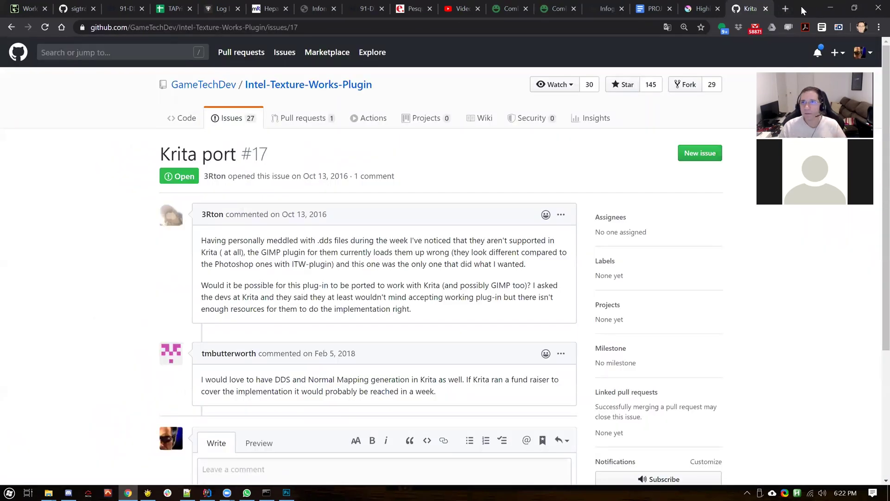
# Step: Minimize Chrome, browse up from Comet Catcher Prime's Source folder in File Explorer, and close that window
pyautogui.click(828, 8)
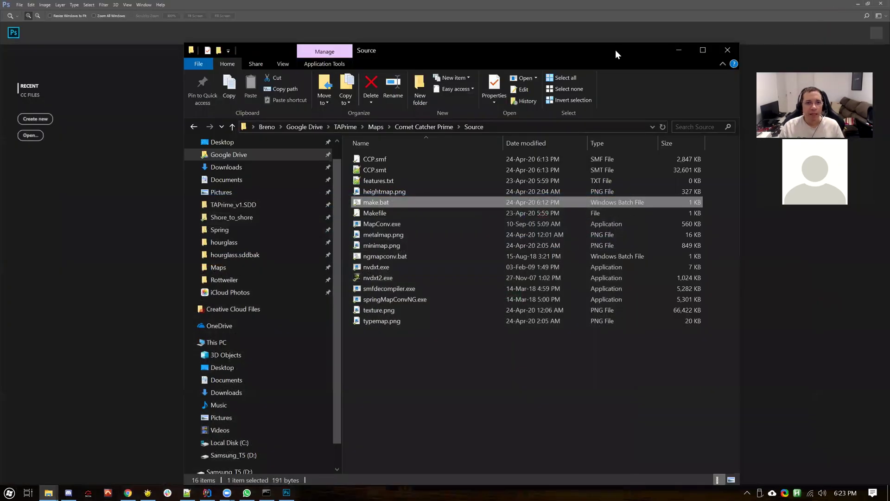
pyautogui.moveTo(616, 50); pyautogui.dragTo(588, 56)
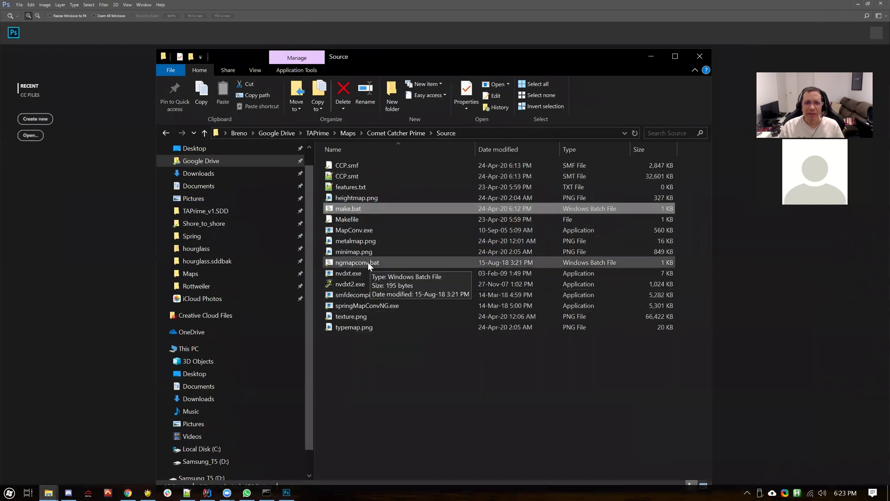
pyautogui.click(405, 130)
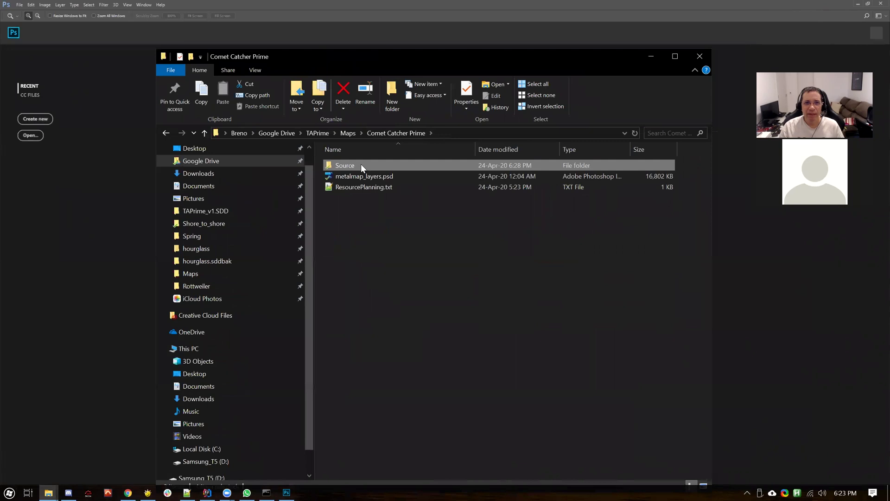
pyautogui.click(349, 133)
pyautogui.click(701, 55)
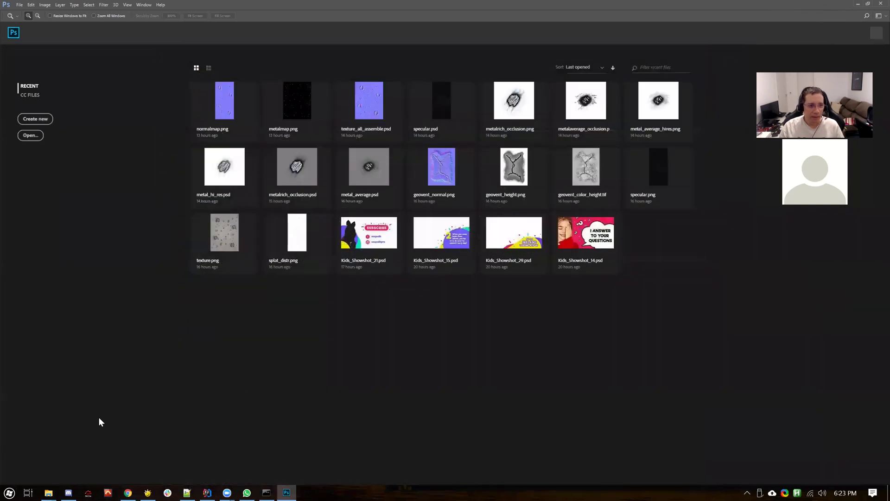
# Step: Minimize the Maps folder window and bring up the File Explorer window with the comet_catcher_remake_1.8.SDD source folder
pyautogui.moveTo(48, 493)
pyautogui.moveTo(45, 469)
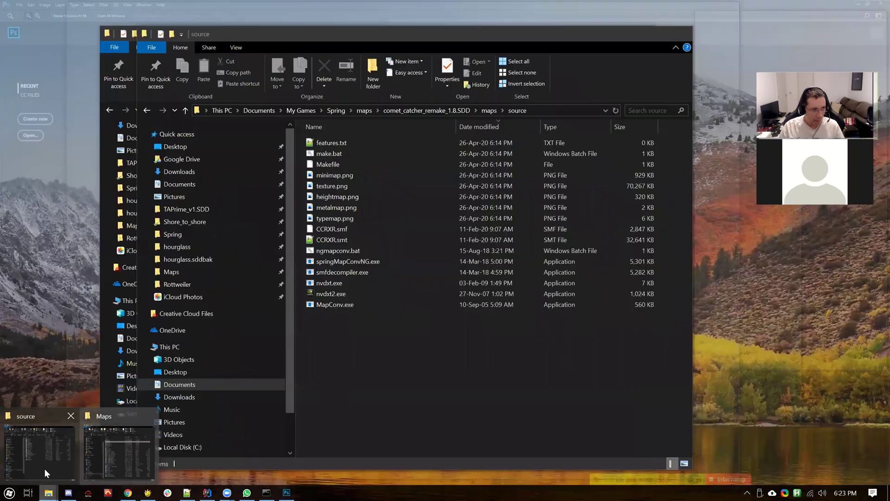
pyautogui.click(125, 438)
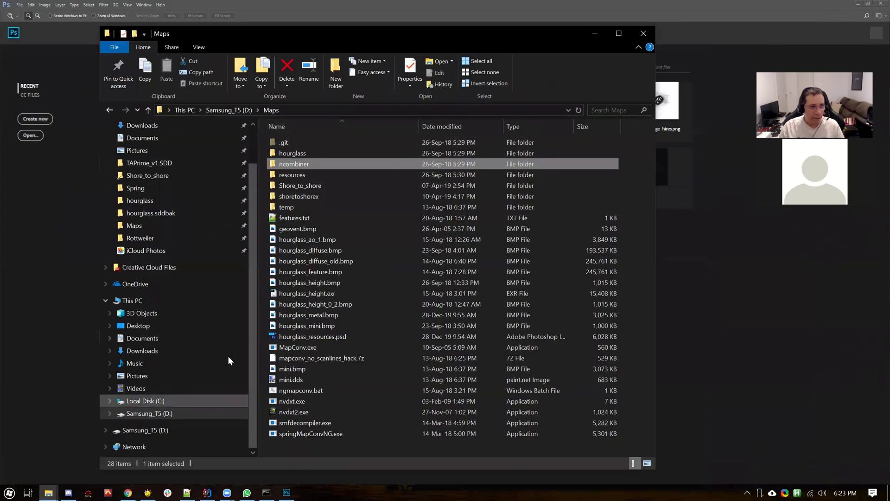
pyautogui.click(595, 32)
pyautogui.click(48, 493)
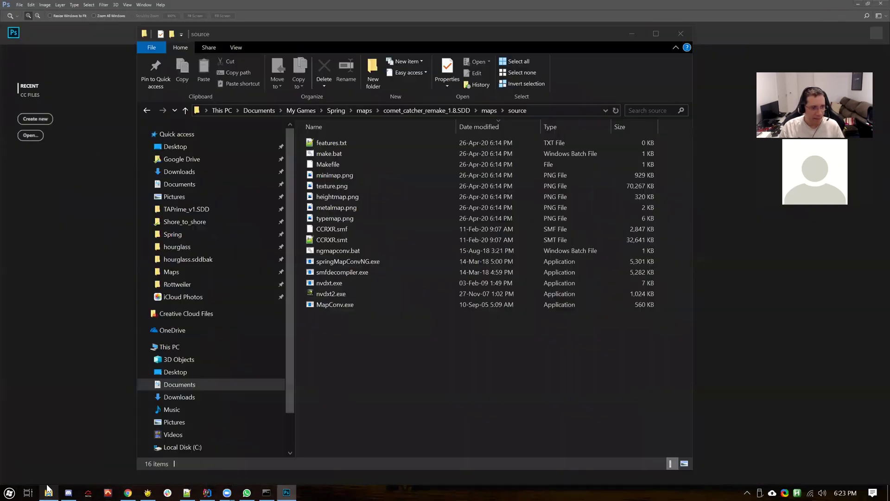
pyautogui.click(766, 347)
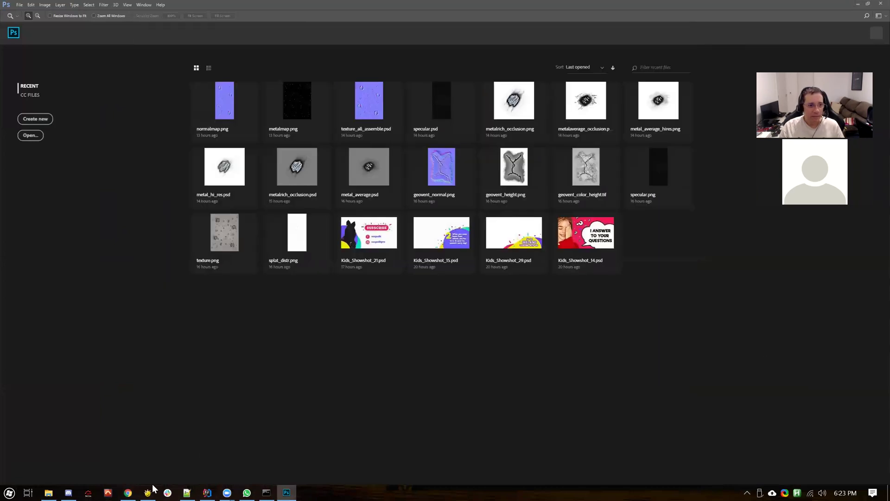
pyautogui.click(48, 492)
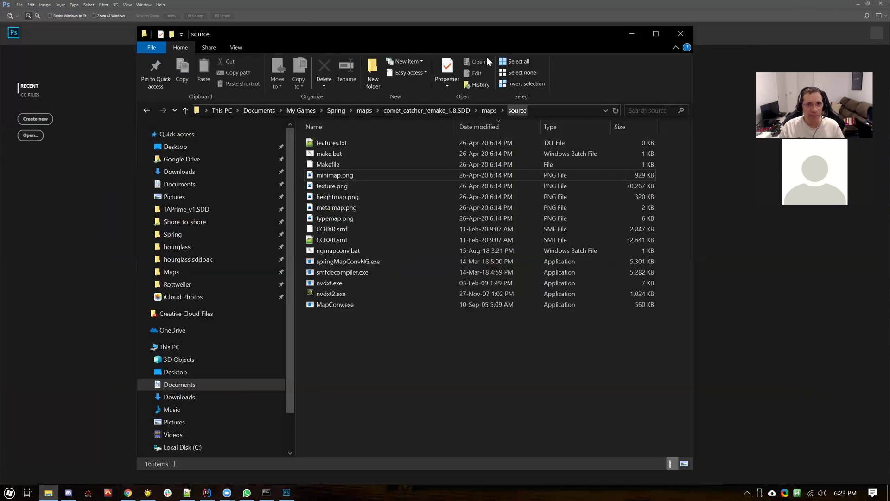
# Step: Open minimap.png, texture.png, heightmap.png, metalmap.png and typemap.png together in Photoshop, and minimize the File Explorer window
pyautogui.moveTo(460, 30); pyautogui.dragTo(671, 66)
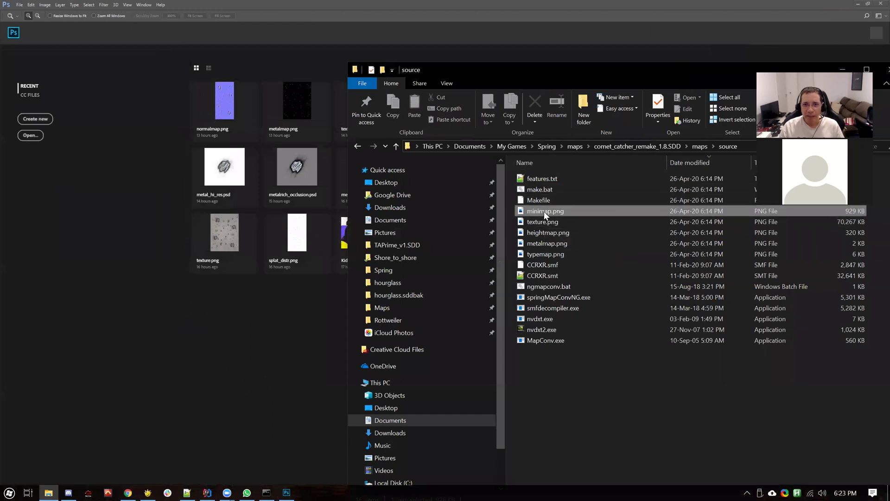
pyautogui.click(544, 212)
pyautogui.keyDown('shift'); pyautogui.click(541, 255); pyautogui.keyUp('shift')
pyautogui.moveTo(558, 213); pyautogui.dragTo(195, 213)
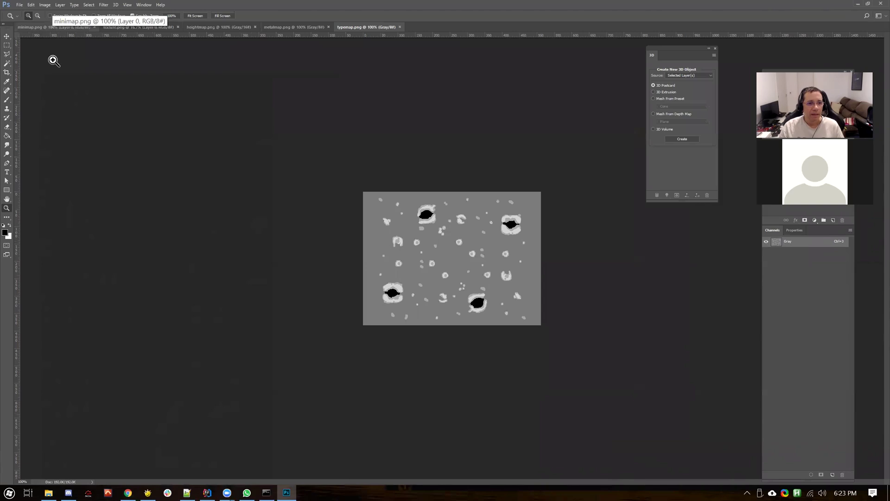
pyautogui.hotkey('alt', 'Tab')
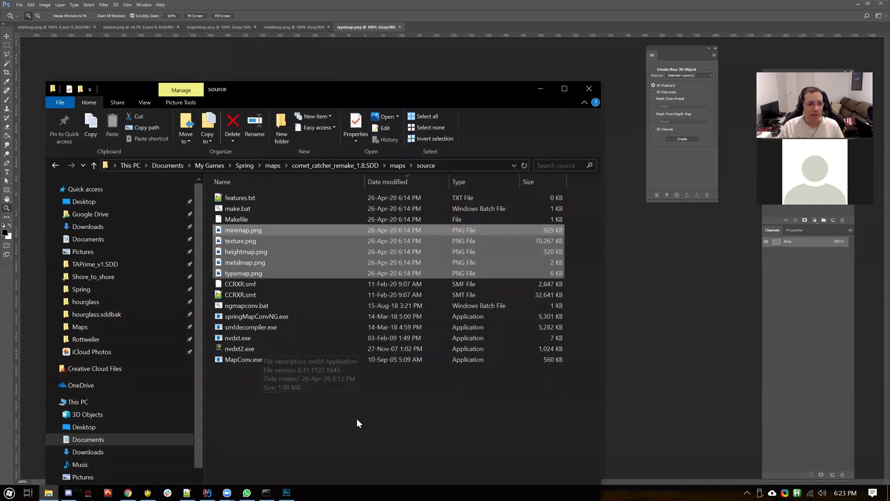
pyautogui.click(541, 89)
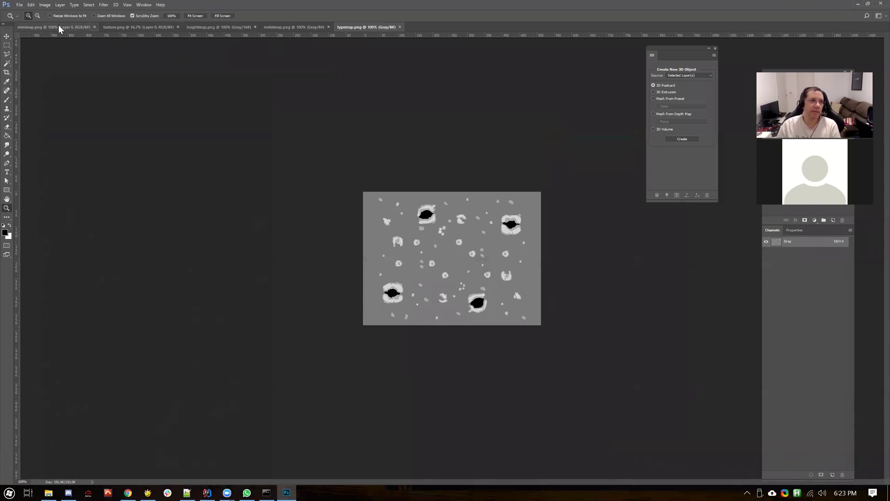
# Step: In WhatsApp, reply in the open chat with "Tamos aqui, to no photoshop agora. So se vc tiver com tempo, senao vc ve o video depois :)"
pyautogui.click(246, 492)
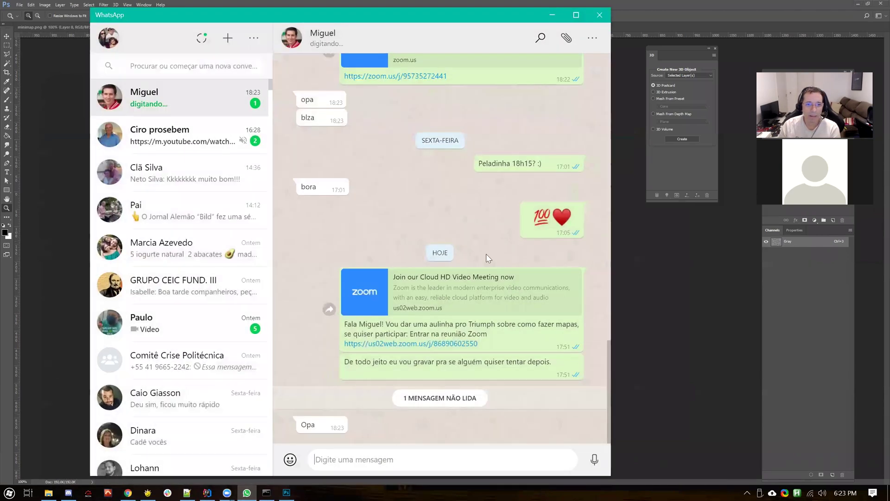
pyautogui.write('Tamos aqui')
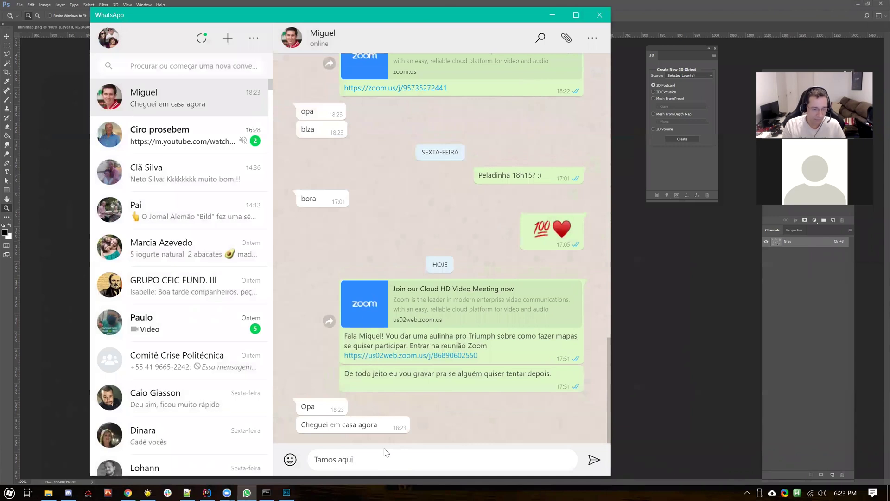
pyautogui.write(', to no phot')
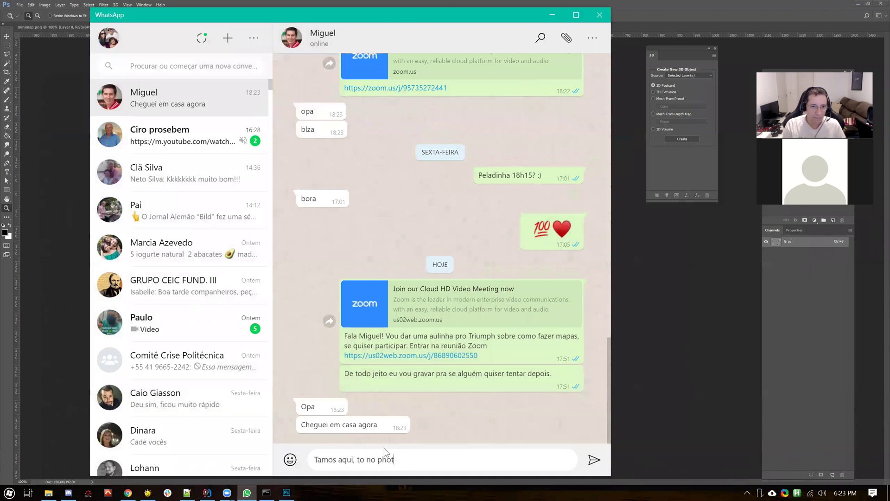
pyautogui.write('oshop agora. So se vc tiver')
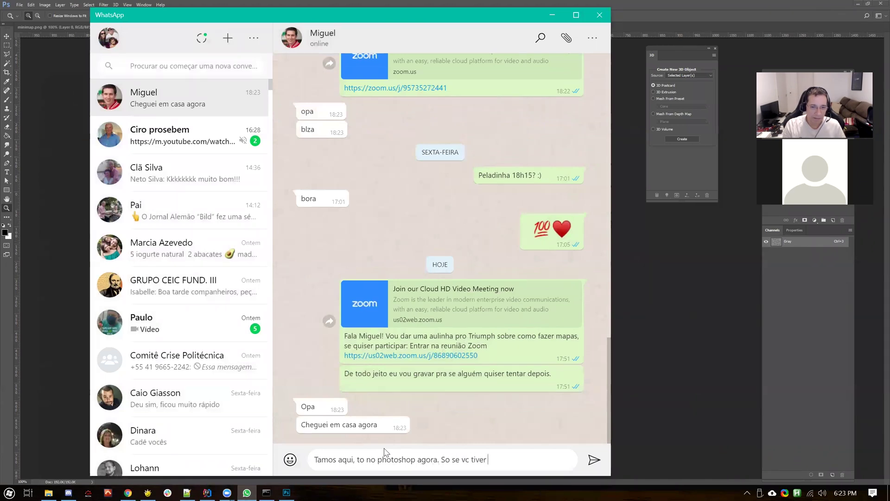
pyautogui.write(' com tem')
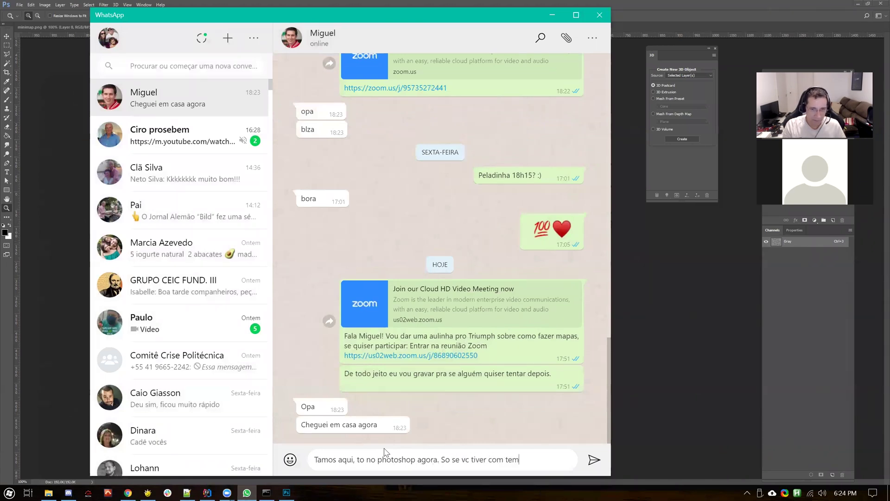
pyautogui.write('po, senao vc ve o')
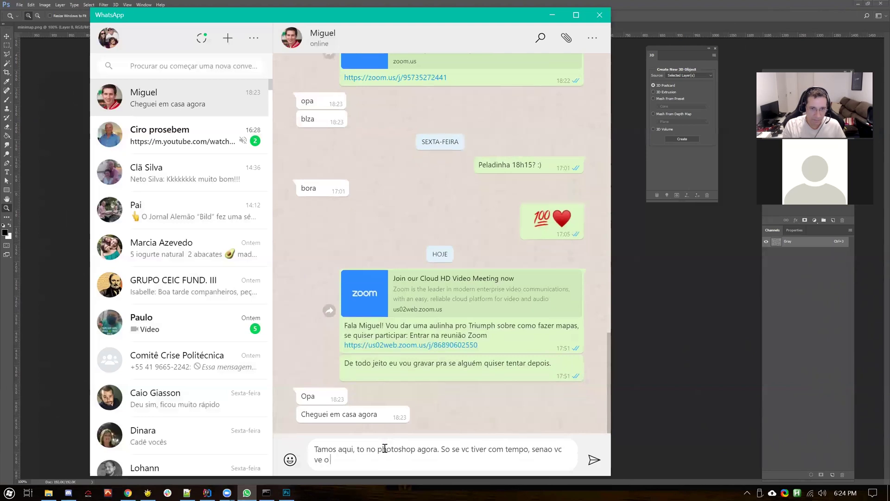
pyautogui.write(' video depois :)')
pyautogui.press('Return')
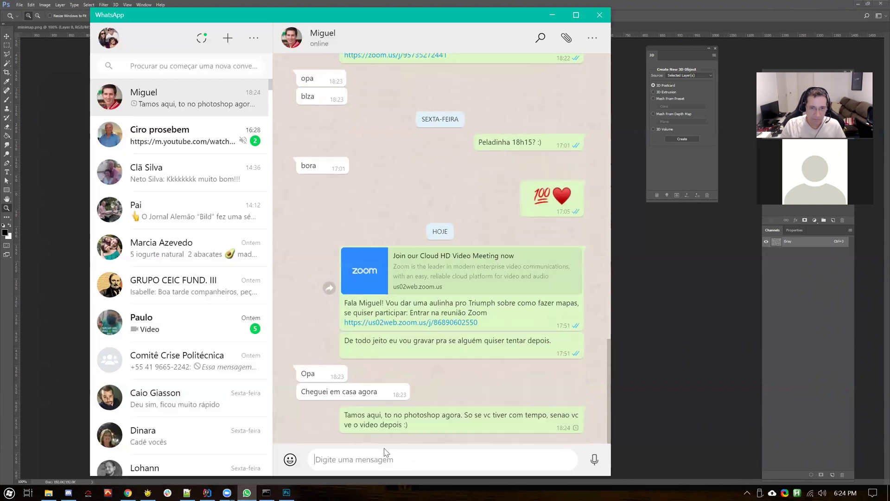
pyautogui.click(552, 14)
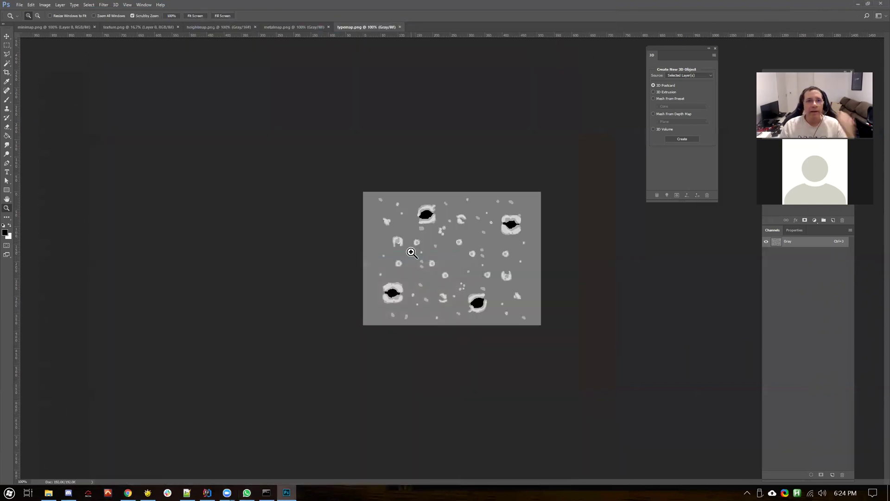
# Step: View minimap.png and texture.png, and switch to SpringLobby to compare them with the Comet Catcher Redux map preview
pyautogui.click(51, 27)
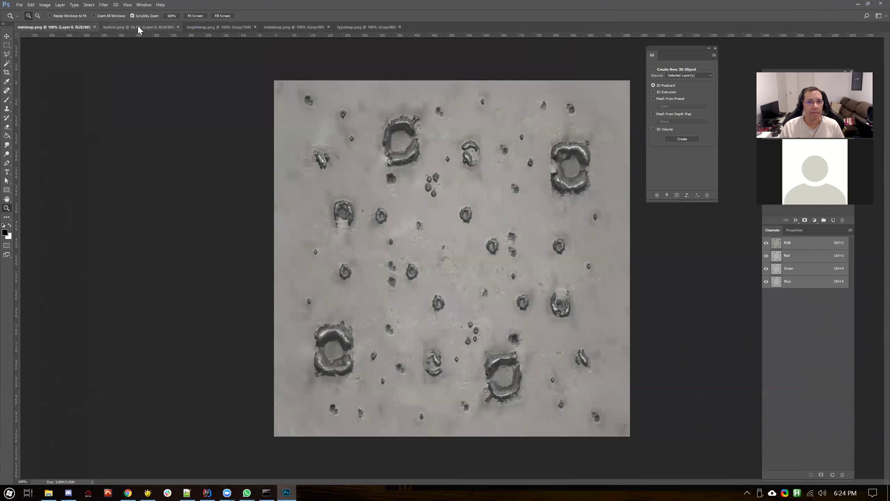
pyautogui.click(137, 27)
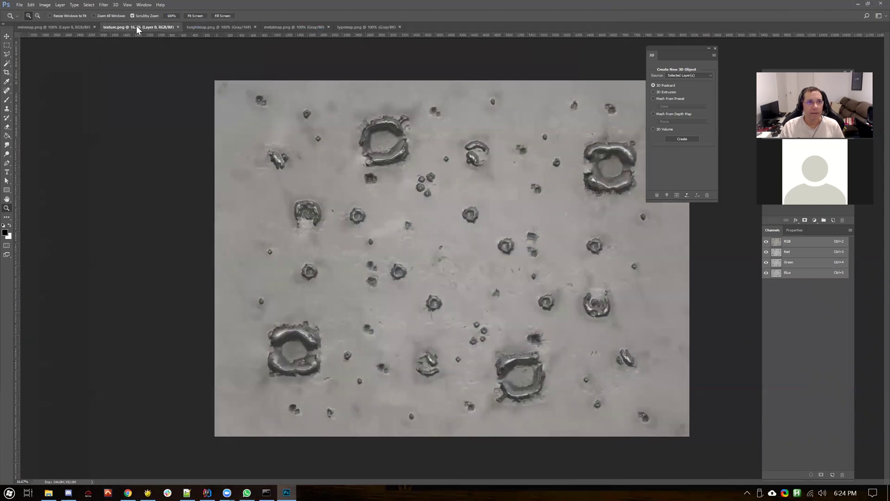
pyautogui.click(149, 491)
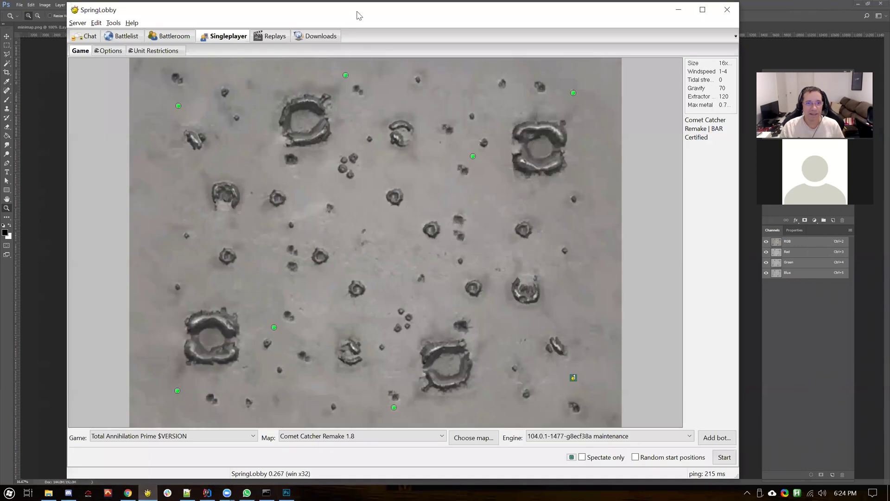
pyautogui.moveTo(358, 13); pyautogui.dragTo(522, 31)
pyautogui.click(477, 453)
pyautogui.scroll(4, 471, 271)
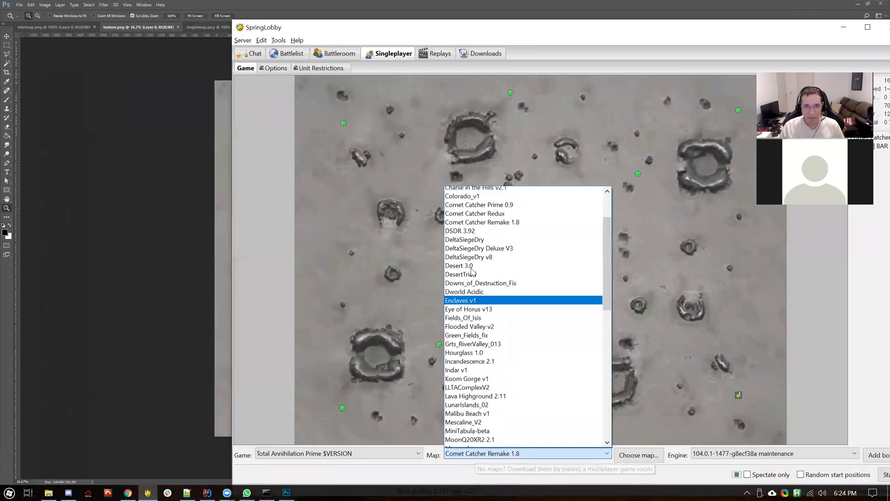
pyautogui.click(478, 286)
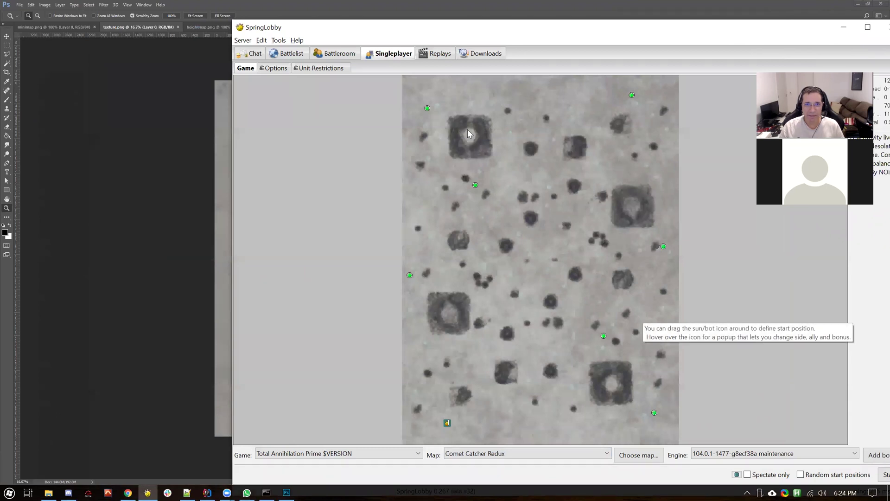
# Step: Return to Photoshop and rotate the texture.png canvas 90° counterclockwise
pyautogui.click(139, 200)
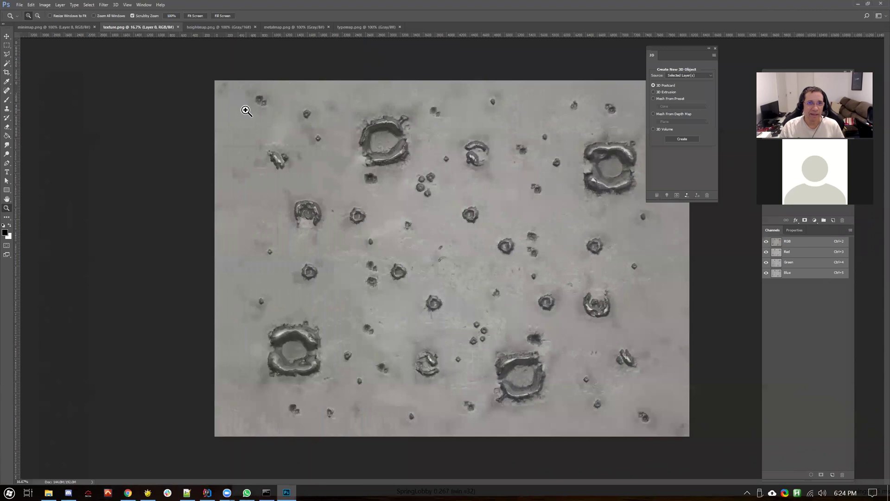
pyautogui.click(44, 5)
pyautogui.moveTo(87, 103)
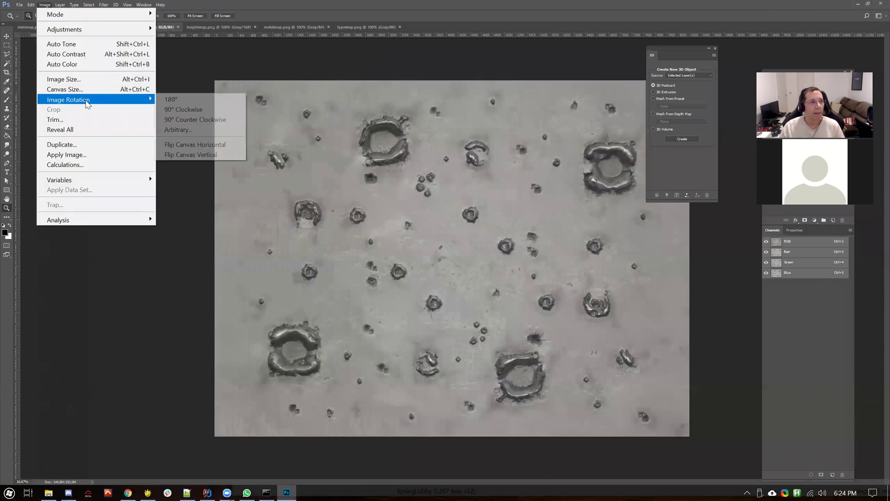
pyautogui.click(194, 119)
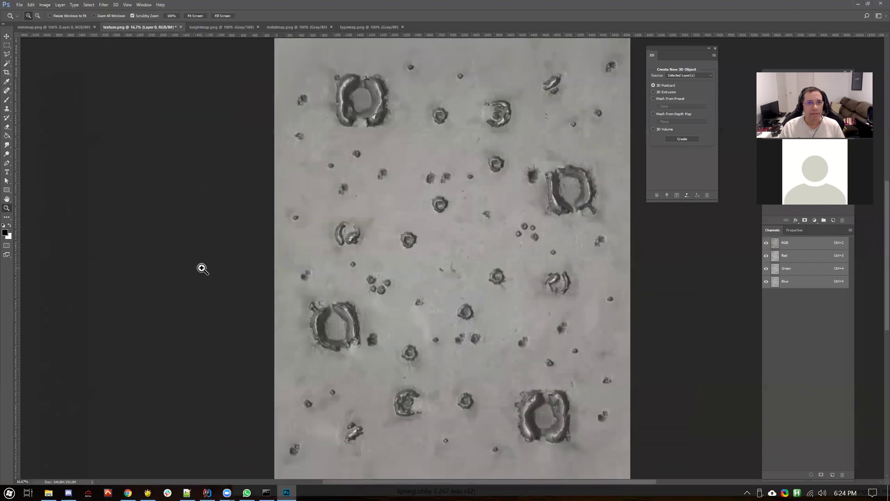
# Step: Rotate the minimap.png canvas 90° counterclockwise
pyautogui.click(67, 27)
pyautogui.click(44, 5)
pyautogui.moveTo(74, 100)
pyautogui.click(193, 119)
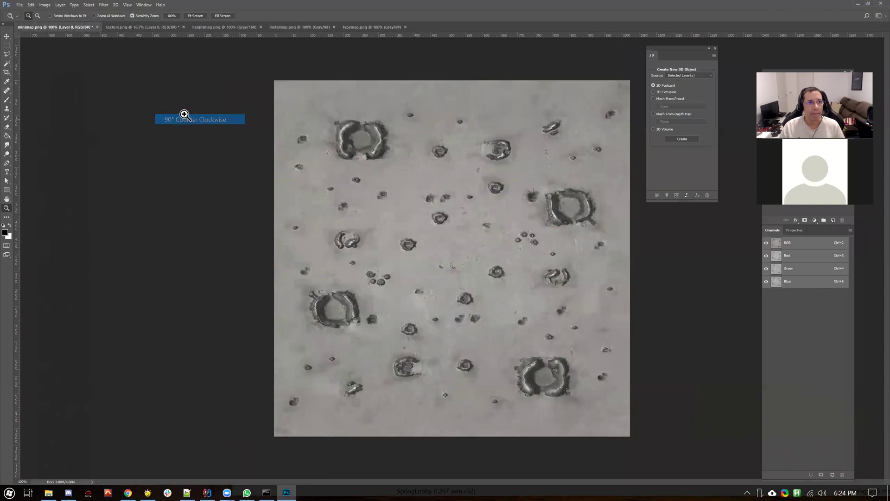
# Step: Rotate the heightmap.png canvas 90° counterclockwise
pyautogui.click(205, 26)
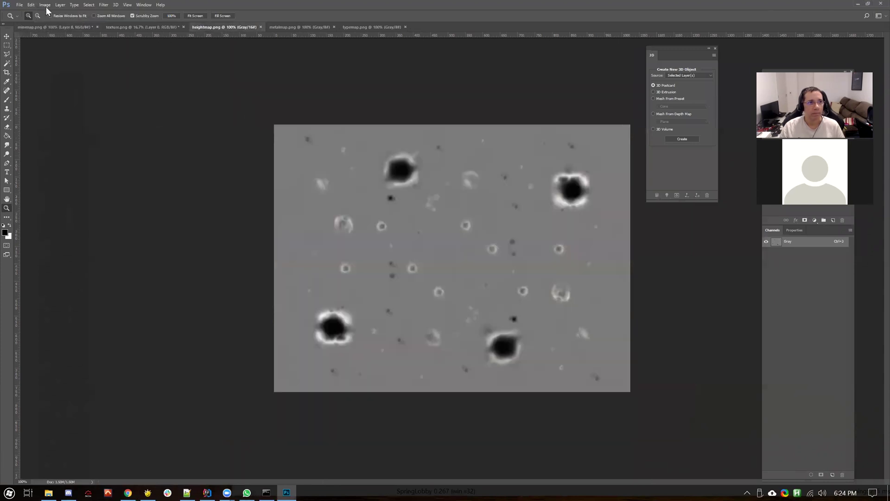
pyautogui.click(45, 5)
pyautogui.moveTo(81, 104)
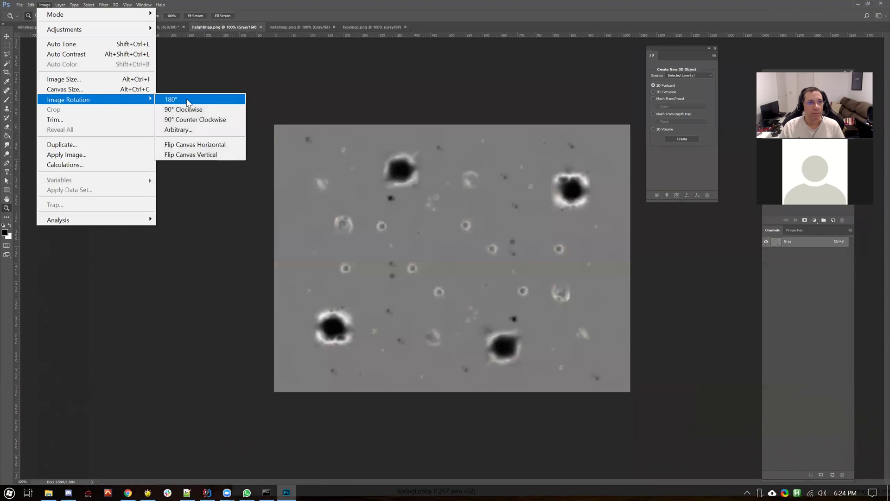
pyautogui.click(183, 120)
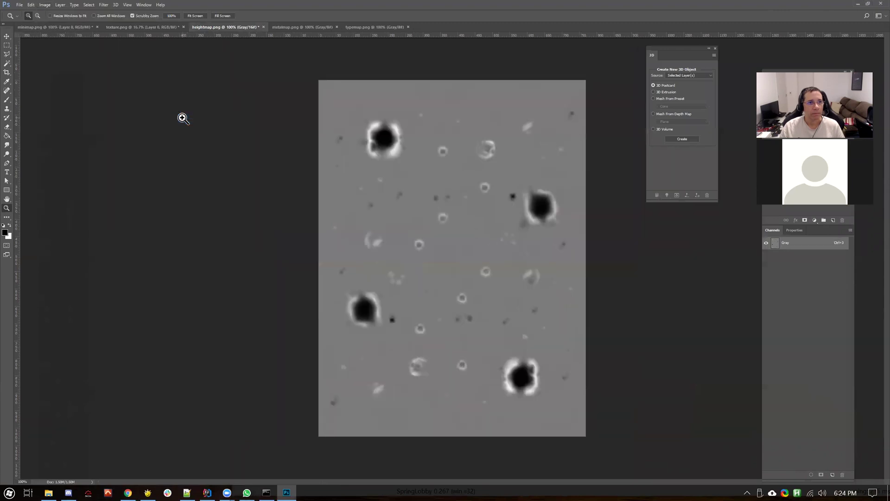
# Step: Rotate the metalmap.png canvas 90° counterclockwise
pyautogui.click(286, 27)
pyautogui.click(45, 5)
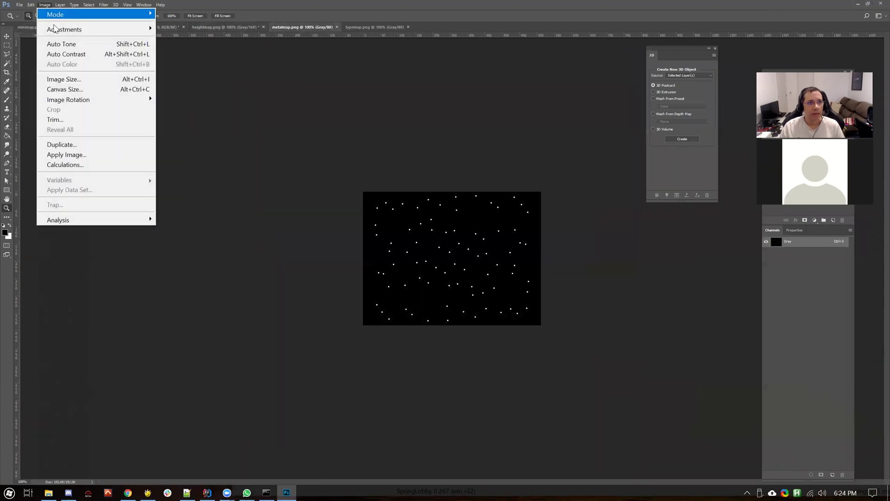
pyautogui.moveTo(78, 105)
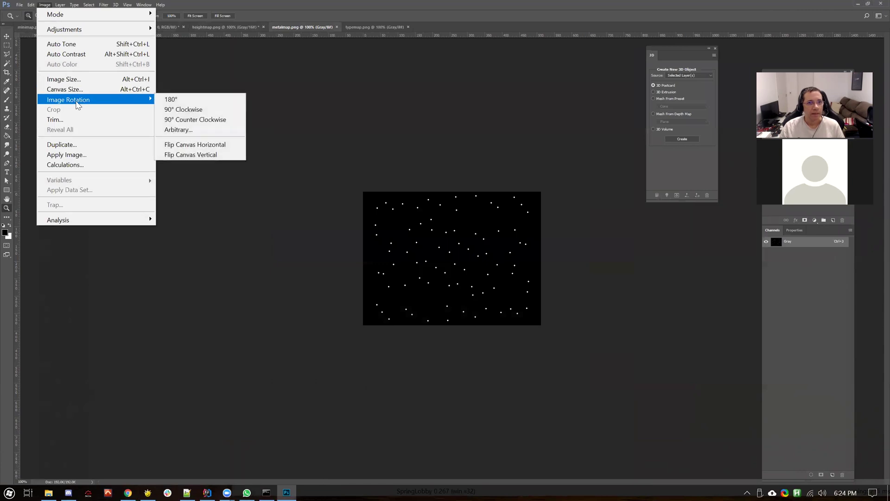
pyautogui.click(199, 121)
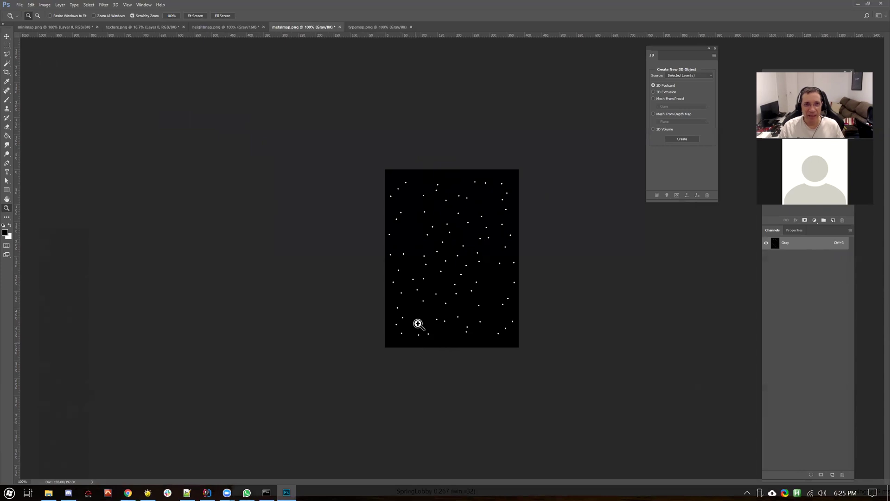
# Step: Rotate the typemap.png canvas to match the other map images
pyautogui.click(372, 27)
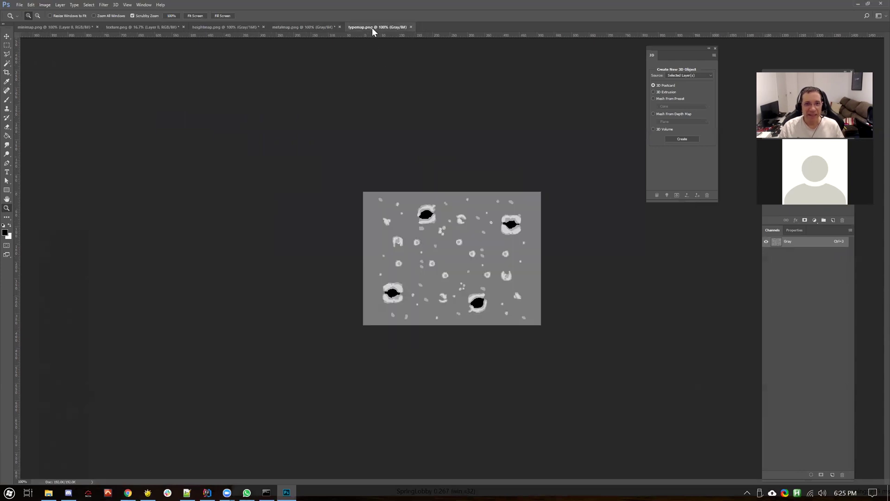
pyautogui.click(44, 5)
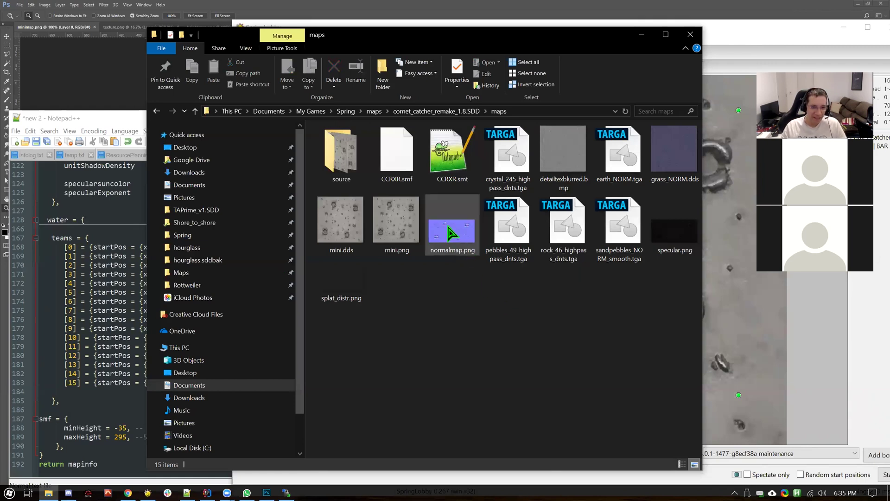
# Step: In the maps folder, check the file details of normalmap.png and preview specular.png
pyautogui.moveTo(450, 234)
pyautogui.scroll(1, 446, 234)
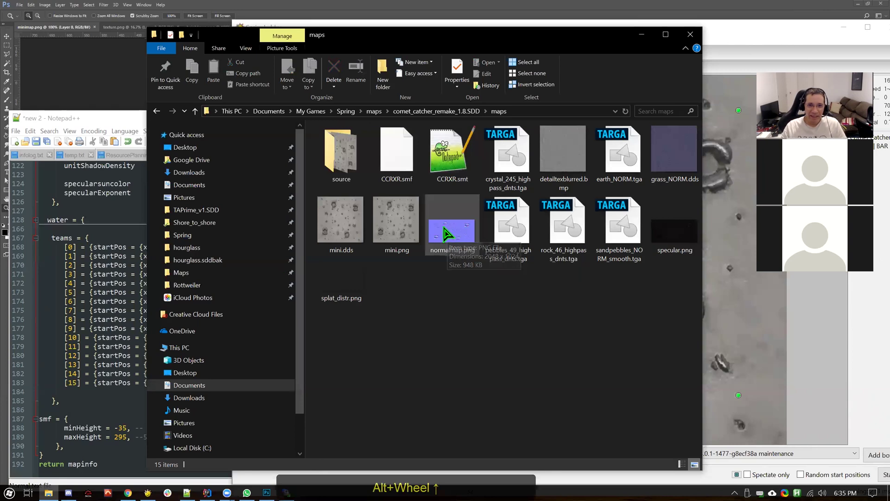
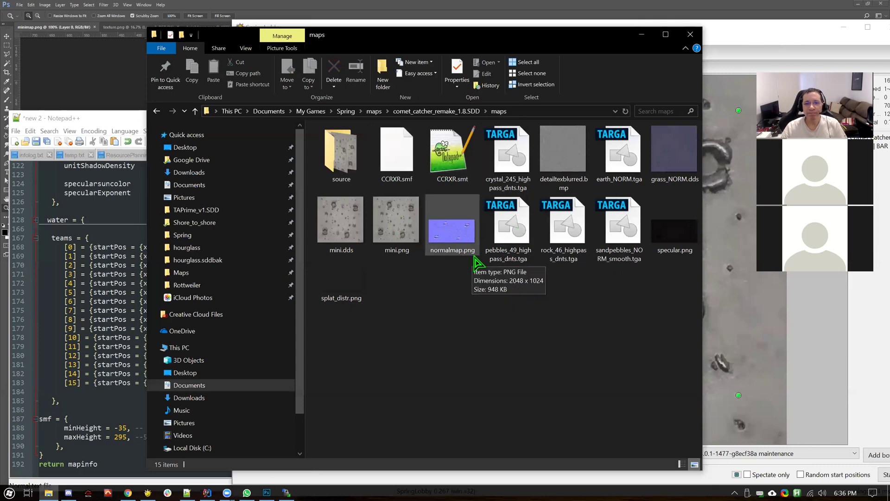
pyautogui.keyDown('alt'); pyautogui.scroll(-1, 478, 262); pyautogui.keyUp('alt')
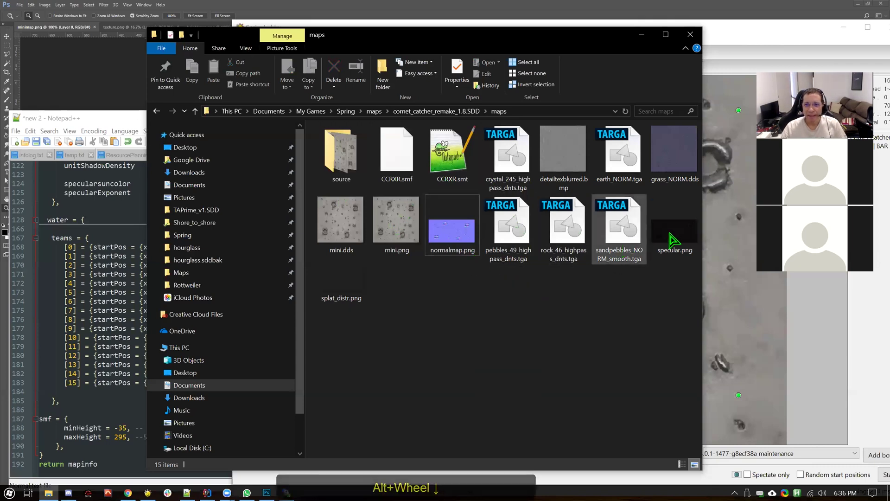
pyautogui.keyDown('alt'); pyautogui.scroll(1, 673, 241); pyautogui.keyUp('alt')
pyautogui.doubleClick(673, 240)
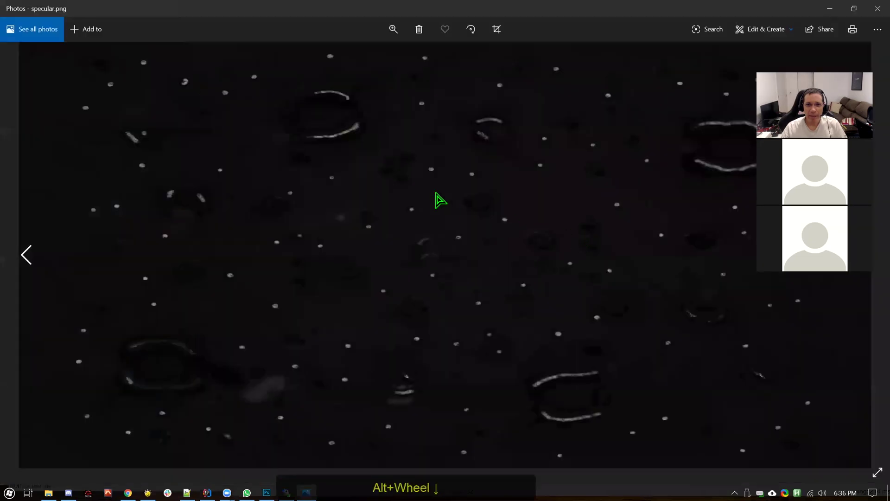
pyautogui.click(673, 250)
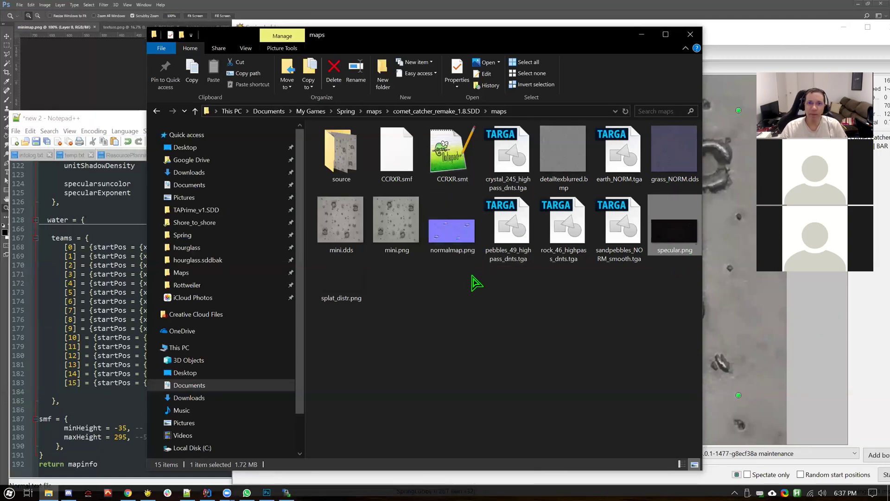
pyautogui.click(471, 291)
pyautogui.scroll(-1, 471, 291)
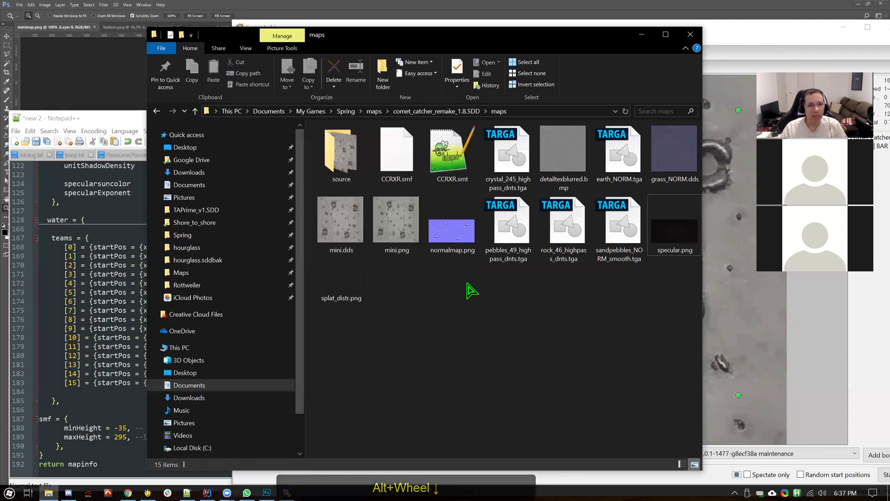
# Step: Open the source folder and select the image files from minimap.png through typemap.png
pyautogui.doubleClick(337, 154)
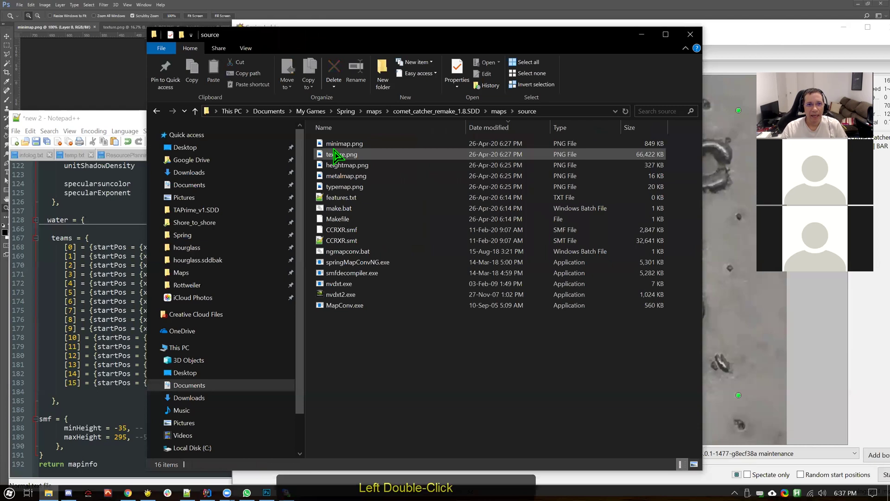
pyautogui.click(338, 144)
pyautogui.keyDown('shift'); pyautogui.click(339, 187); pyautogui.keyUp('shift')
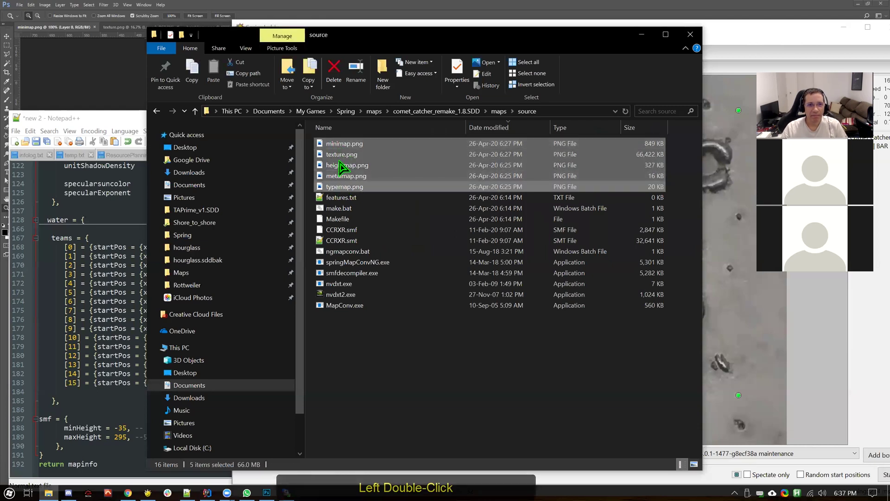
# Step: Switch to Photoshop to review the 90° counterclockwise rotation option and the rotated metalmap.png, and minimize Photoshop again
pyautogui.doubleClick(346, 186)
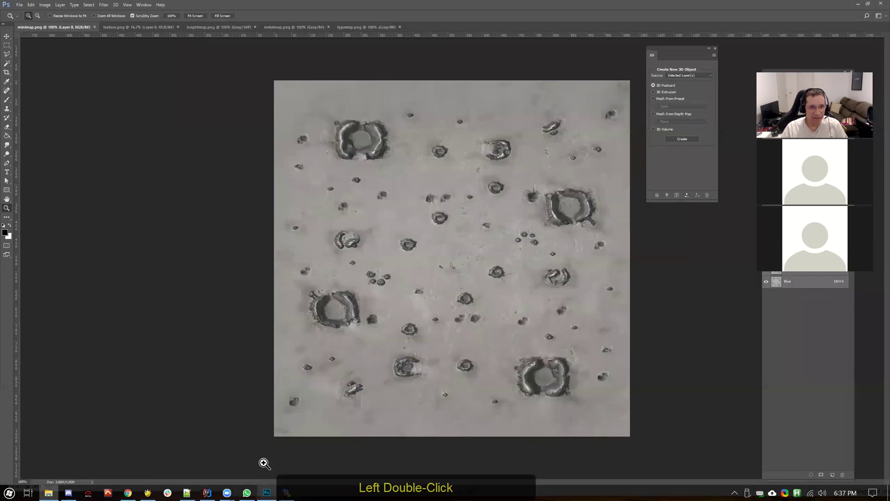
pyautogui.click(44, 4)
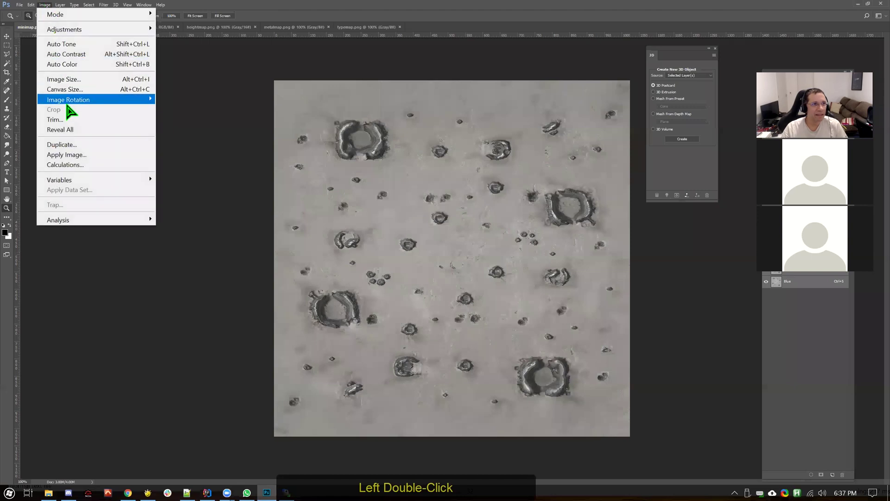
pyautogui.moveTo(67, 102)
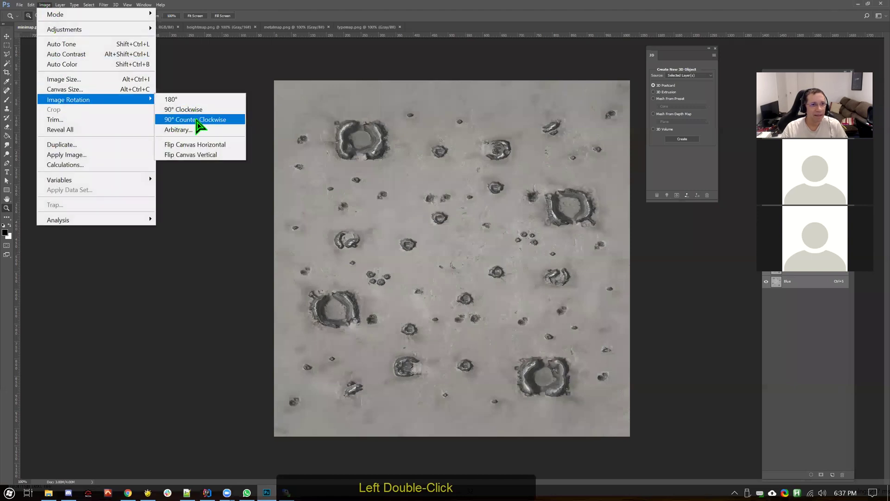
pyautogui.click(215, 237)
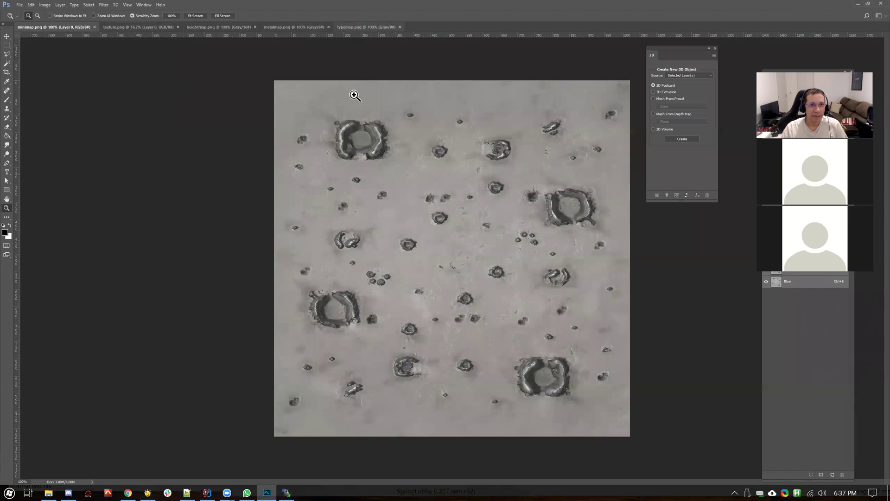
pyautogui.doubleClick(299, 28)
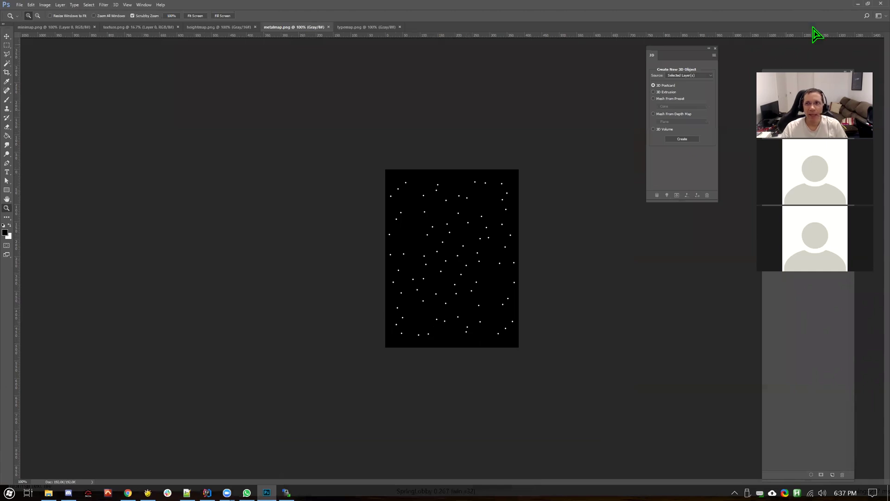
pyautogui.doubleClick(858, 4)
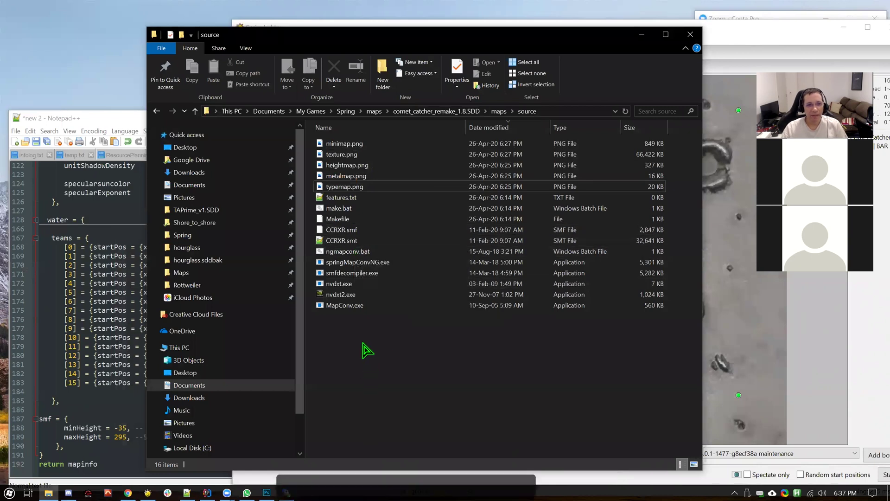
# Step: Permanently delete ngmapconv.bat from the source folder
pyautogui.click(369, 253)
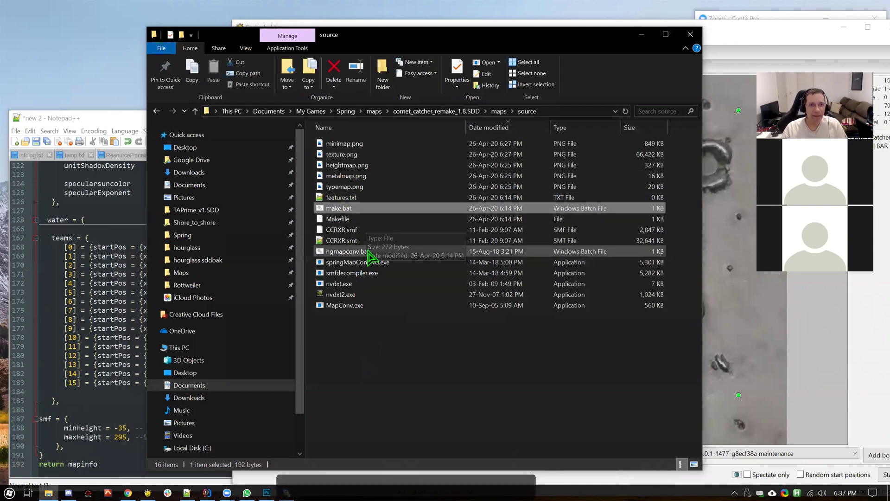
pyautogui.hotkey('shift', 'Delete')
pyautogui.press('Return')
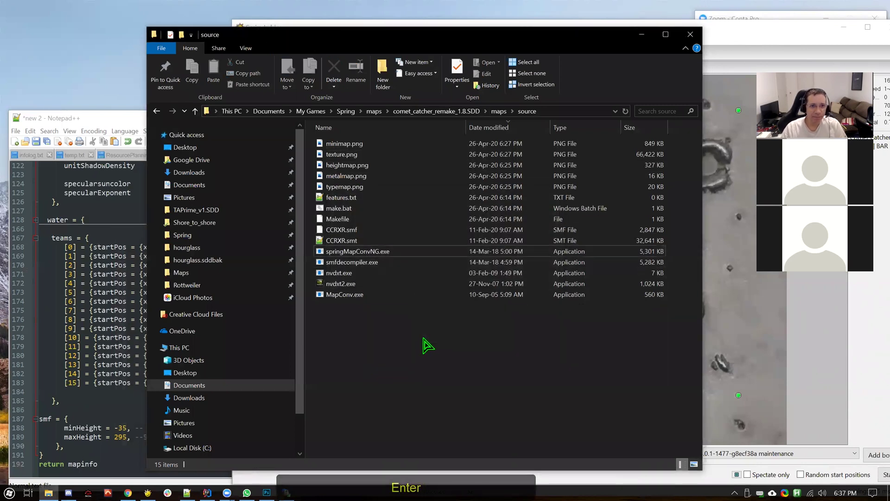
# Step: Open make.bat in Notepad++ and widen the pane that shows it
pyautogui.rightClick(351, 208)
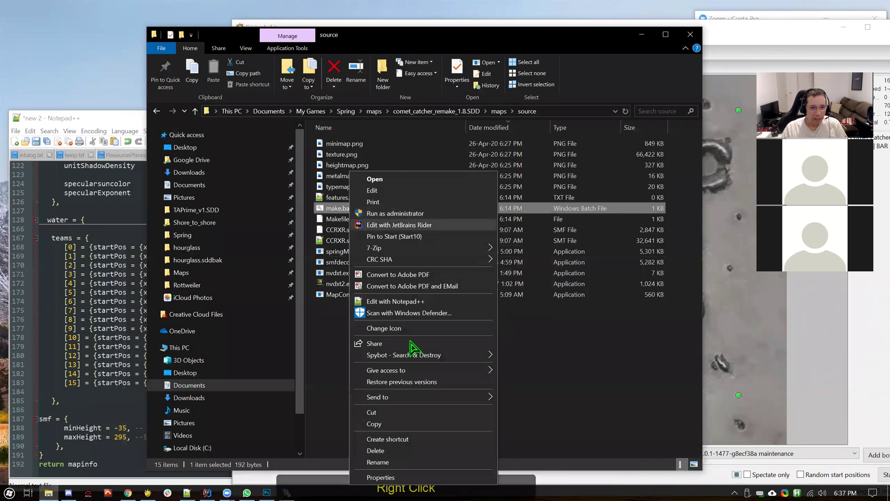
pyautogui.click(394, 301)
pyautogui.moveTo(360, 200); pyautogui.dragTo(156, 193)
pyautogui.scroll(1, 259, 163)
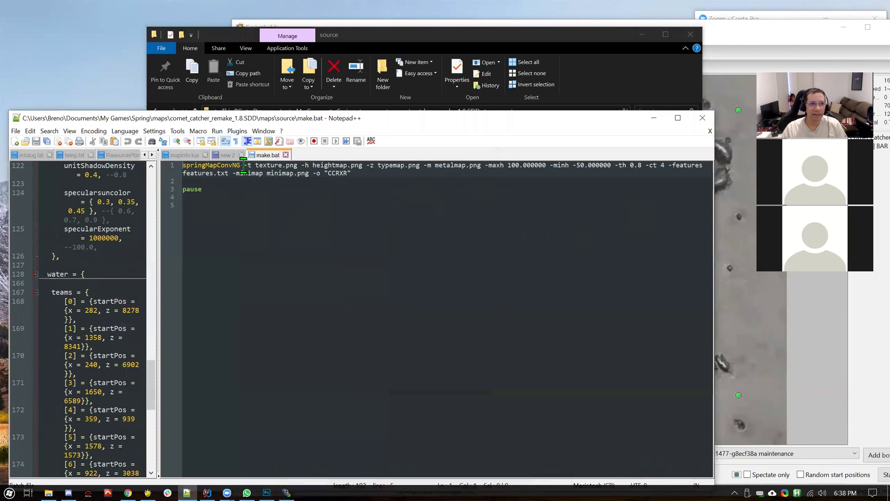
# Step: Examine the texture, heightmap, typemap and metalmap arguments of the springMapConvNG command in make.bat
pyautogui.click(259, 166)
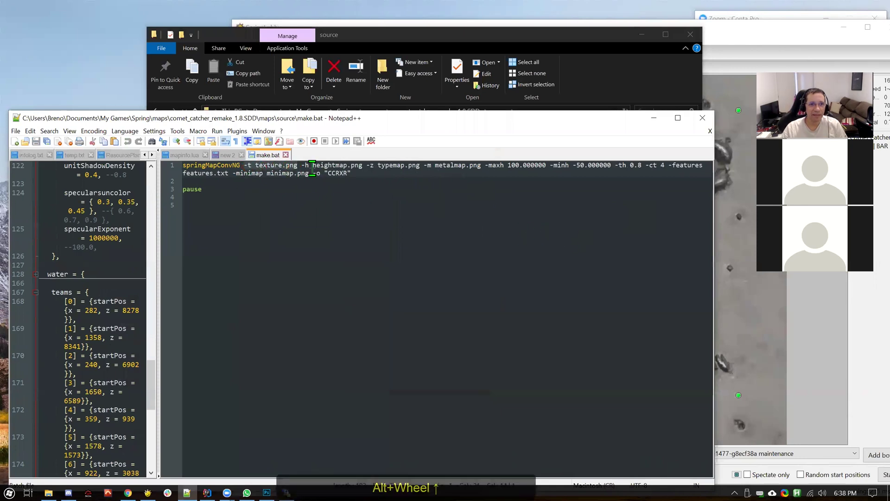
pyautogui.moveTo(302, 165); pyautogui.dragTo(364, 195)
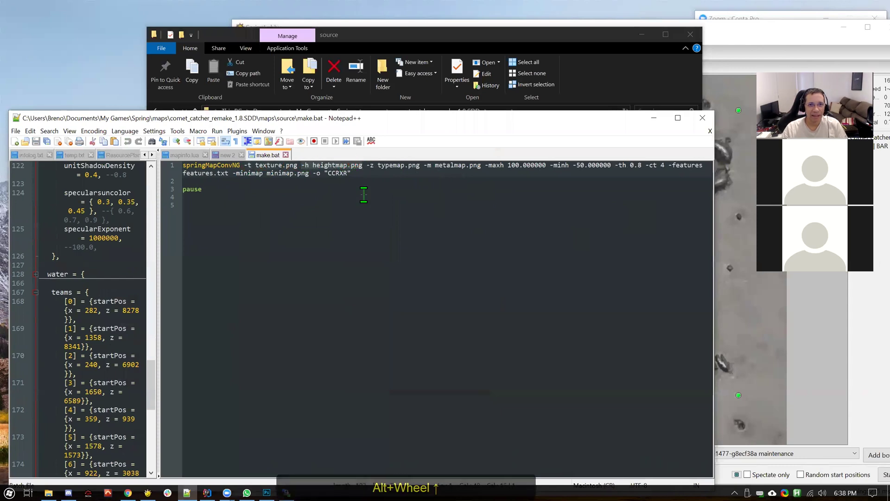
pyautogui.click(367, 165)
pyautogui.moveTo(368, 166); pyautogui.dragTo(421, 165)
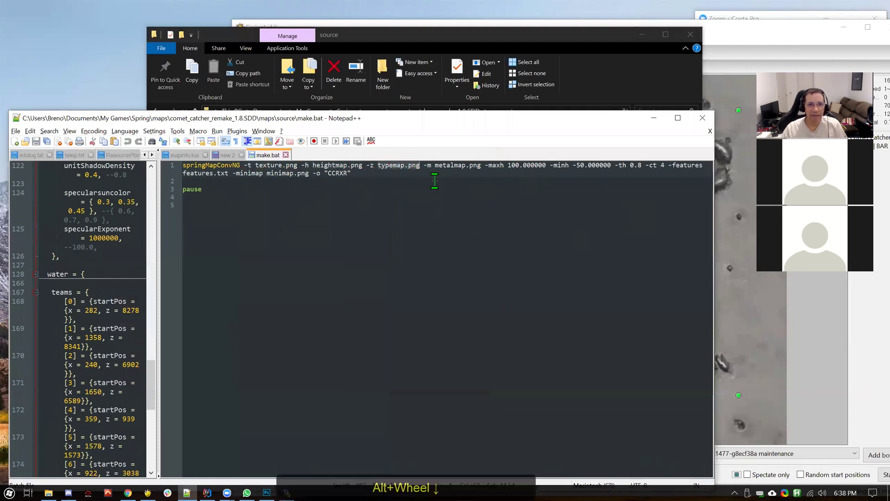
pyautogui.moveTo(424, 165); pyautogui.dragTo(612, 166)
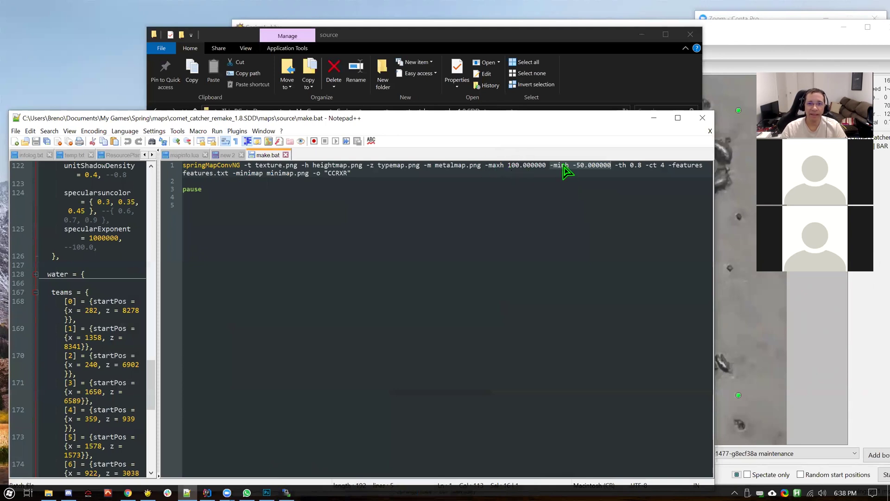
# Step: Examine the -minh, -maxh, -th and -ct options of the springMapConvNG command, and reposition the Notepad++ window
pyautogui.moveTo(576, 165); pyautogui.dragTo(611, 166)
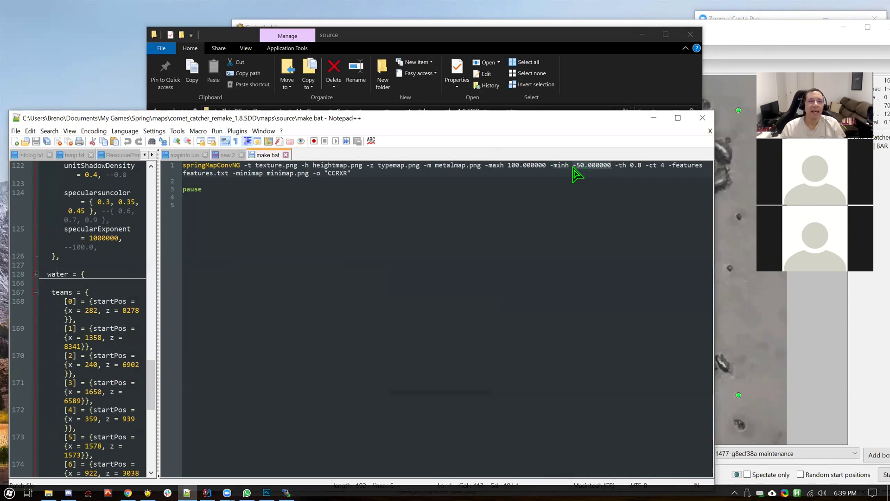
pyautogui.click(485, 165)
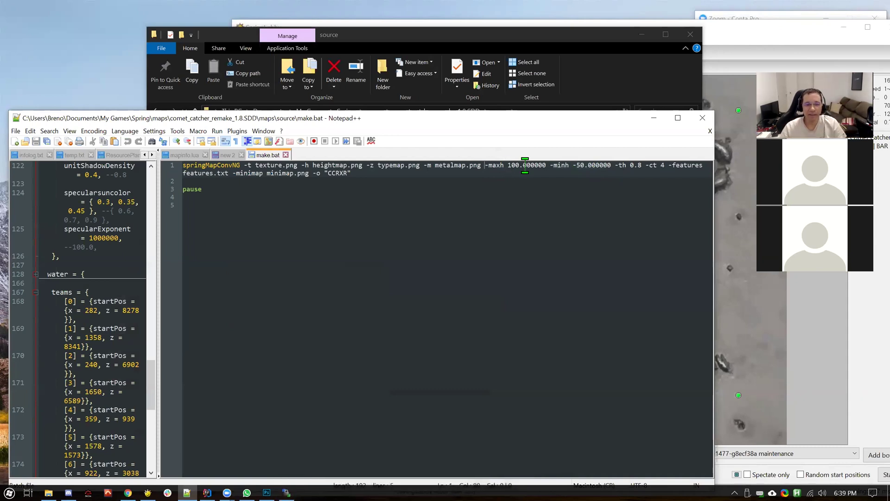
pyautogui.click(615, 165)
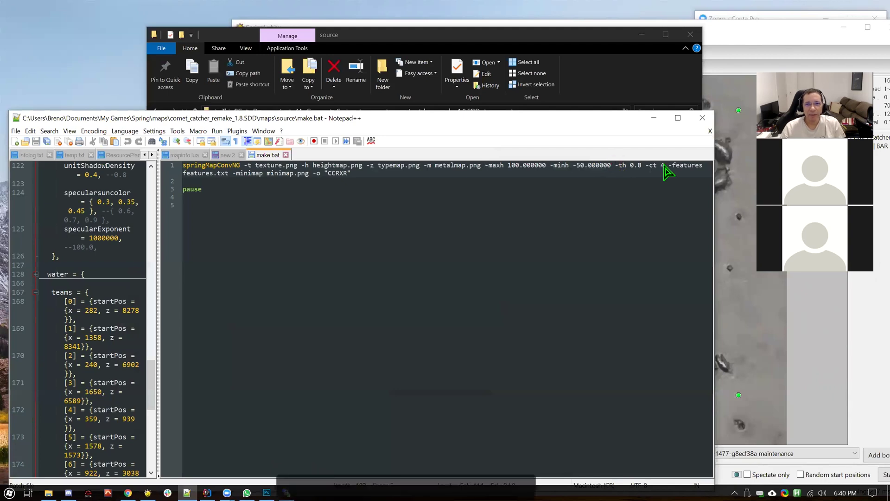
pyautogui.moveTo(615, 165); pyautogui.dragTo(665, 166)
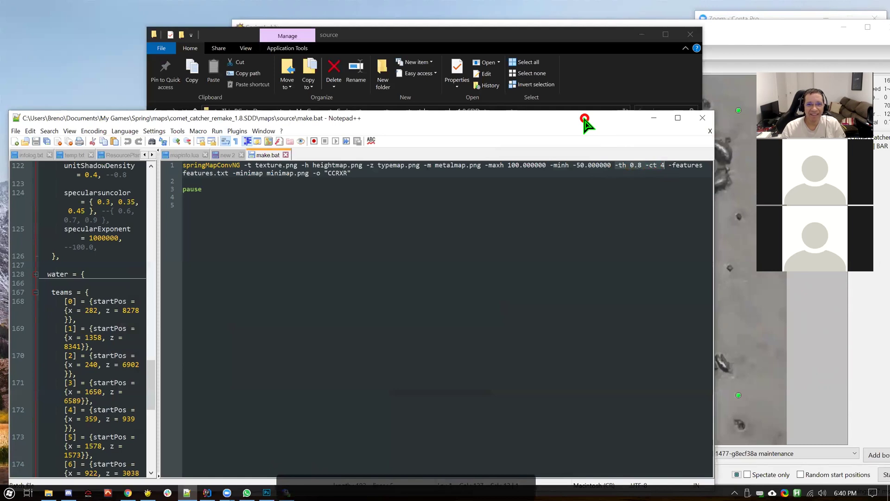
pyautogui.moveTo(585, 121); pyautogui.dragTo(637, 104)
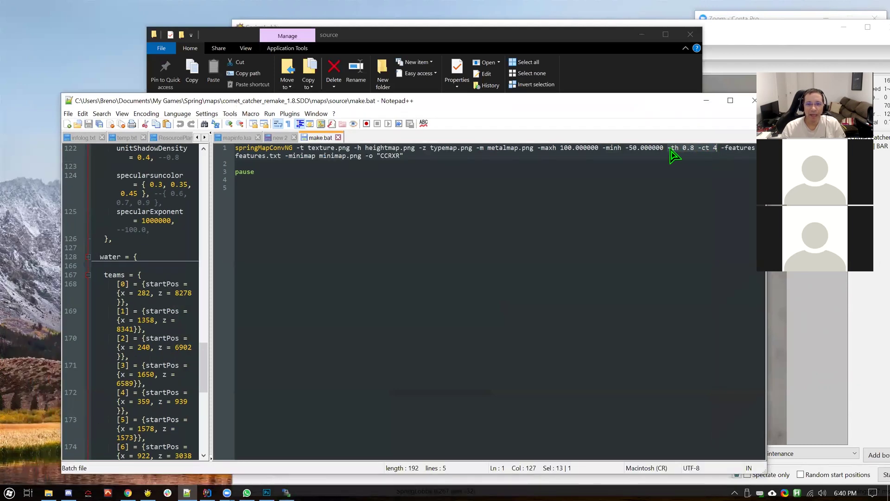
# Step: Switch to Chrome and search Google for "springmapconvng"
pyautogui.click(722, 149)
pyautogui.scroll(-1, 340, 223)
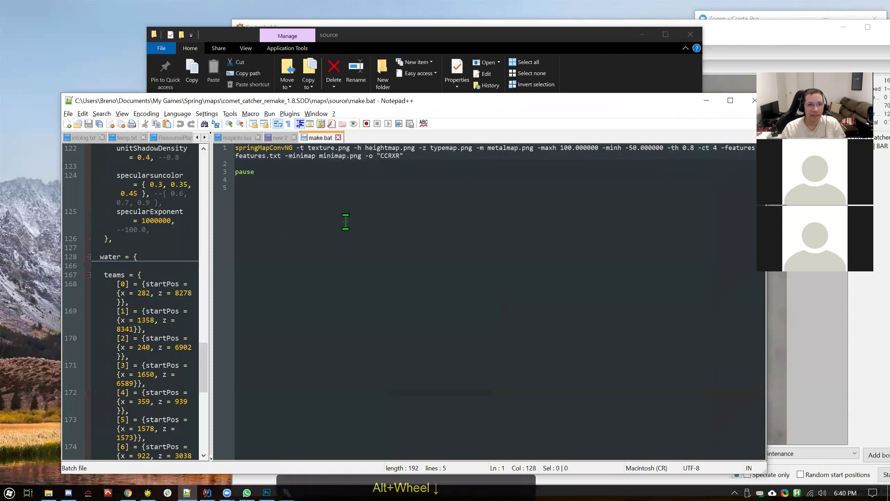
pyautogui.click(129, 492)
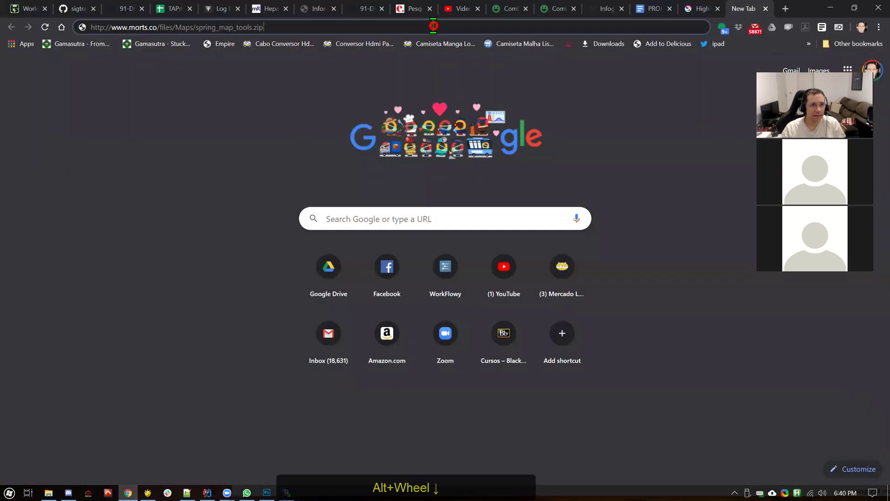
pyautogui.hotkey('shift', 'Home')
pyautogui.write('springma')
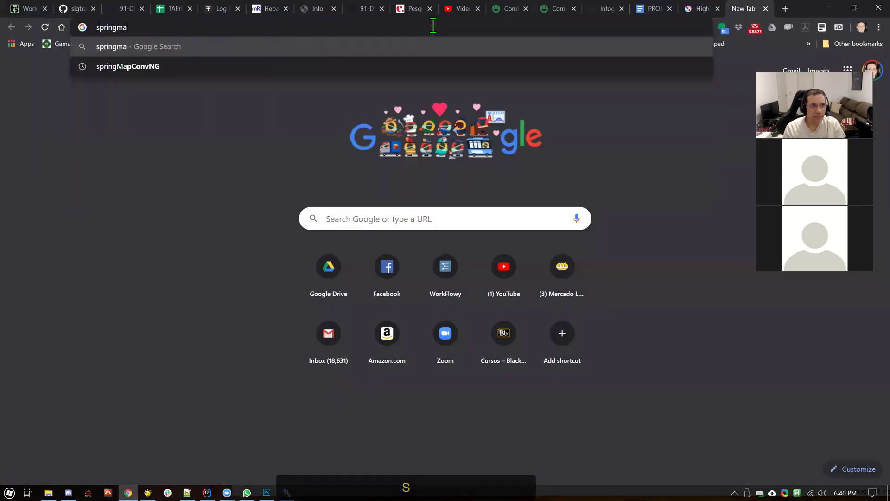
pyautogui.write('pconvng')
pyautogui.press('Return')
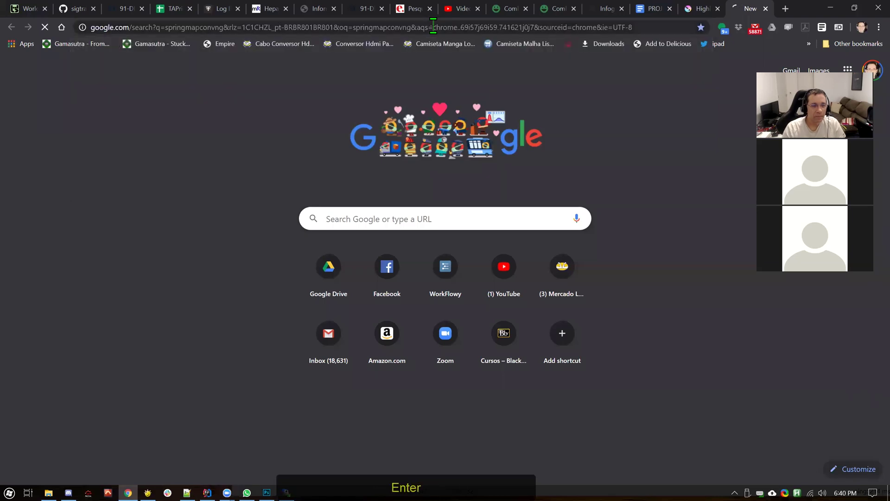
# Step: Open the springrts.com MapConvNG wiki result in a new tab and switch to that tab
pyautogui.rightClick(156, 160)
pyautogui.click(183, 167)
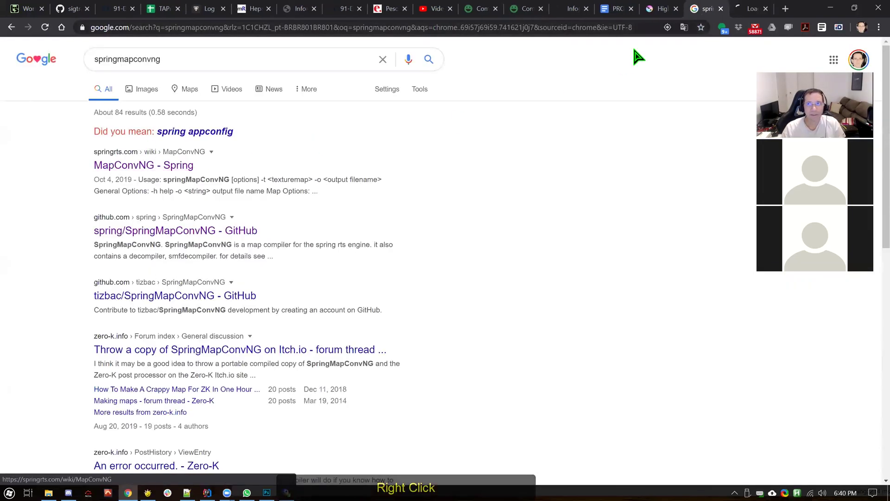
pyautogui.click(752, 8)
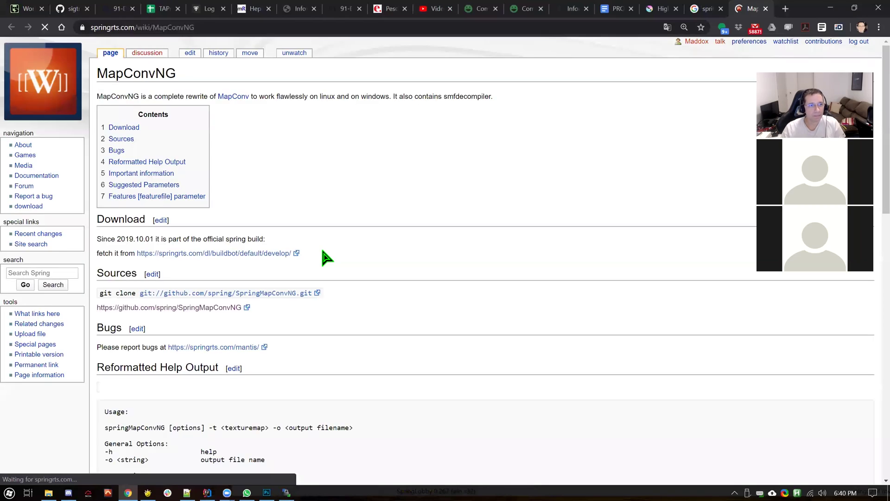
# Step: Examine the wiki's springMapConvNG help output, compression types and suggested -ct and -th parameters, comparing them with the command in make.bat
pyautogui.scroll(-7, 322, 250)
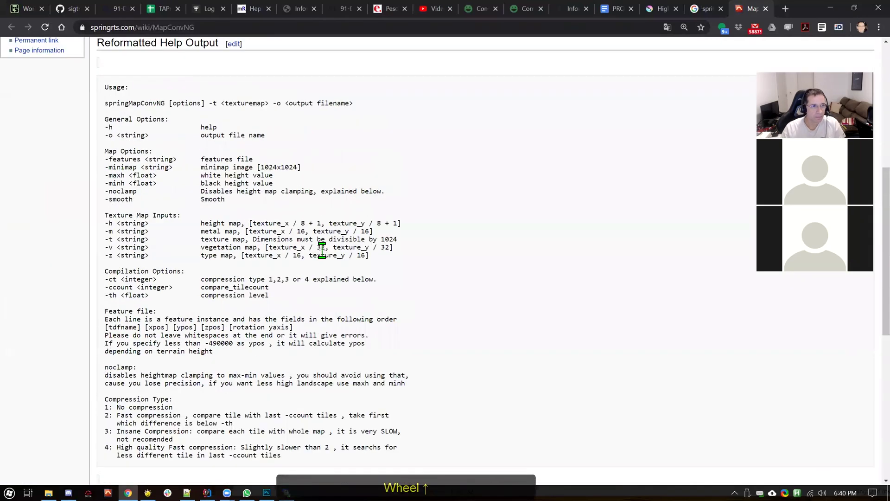
pyautogui.scroll(1, 323, 250)
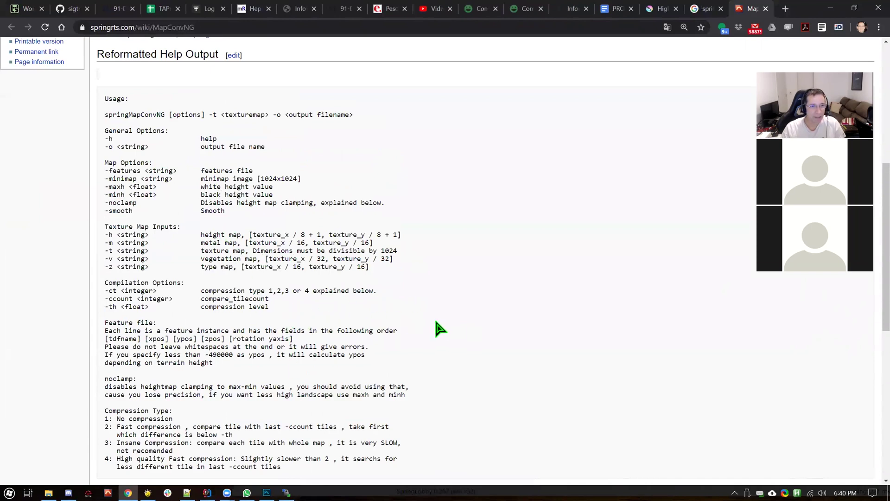
pyautogui.hotkey('alt', 'Tab')
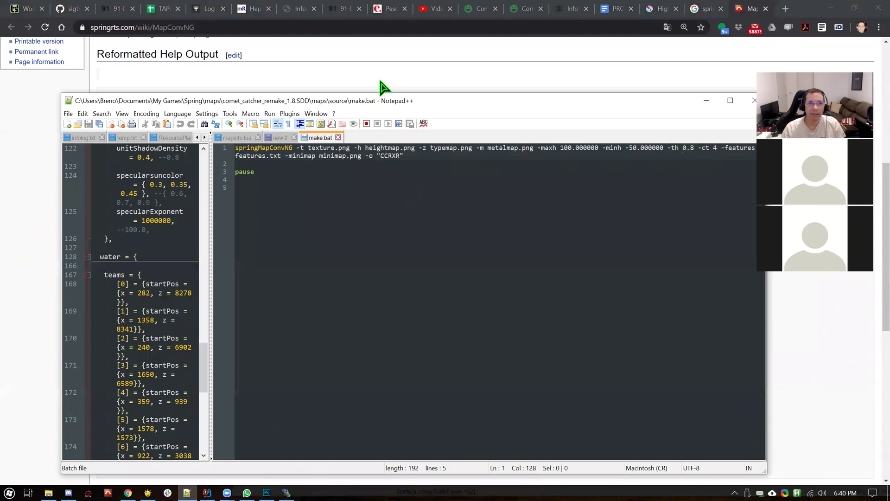
pyautogui.hotkey('alt', 'Tab')
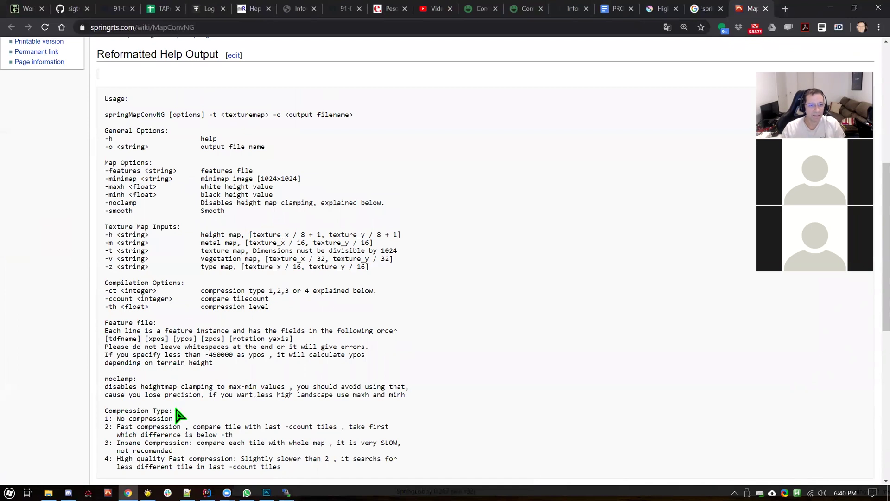
pyautogui.scroll(-2, 176, 409)
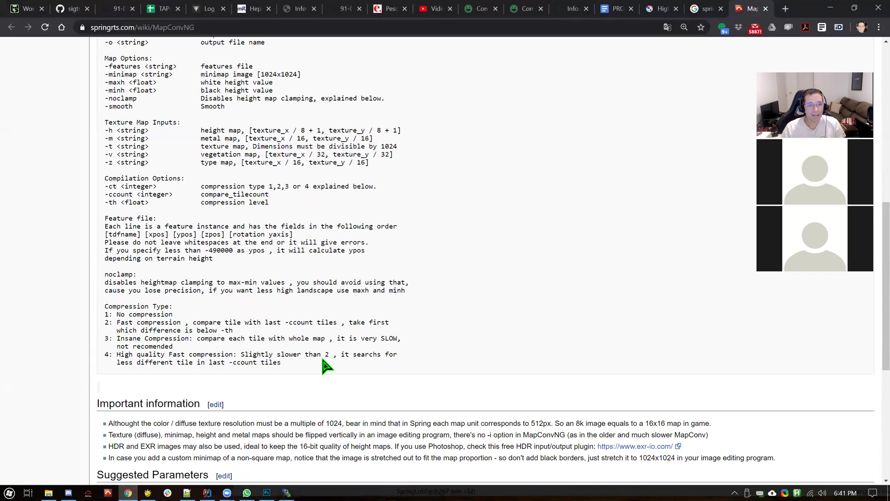
pyautogui.hotkey('alt', 'Tab')
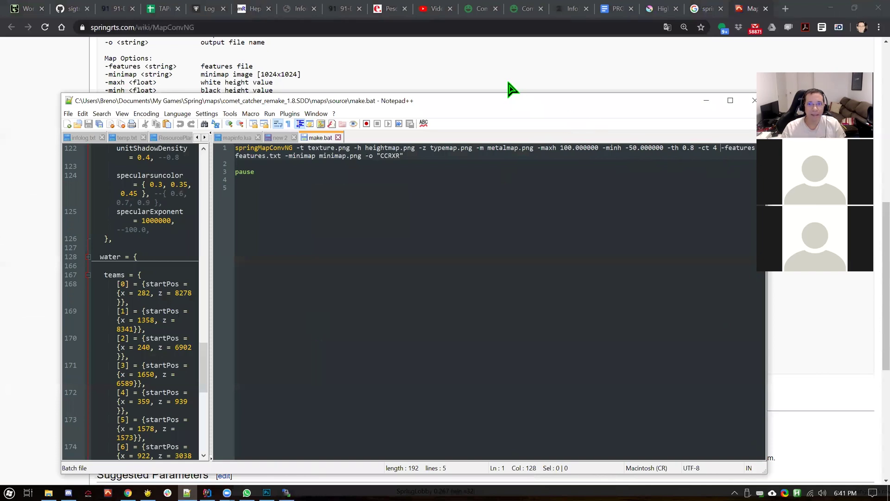
pyautogui.hotkey('alt', 'Tab')
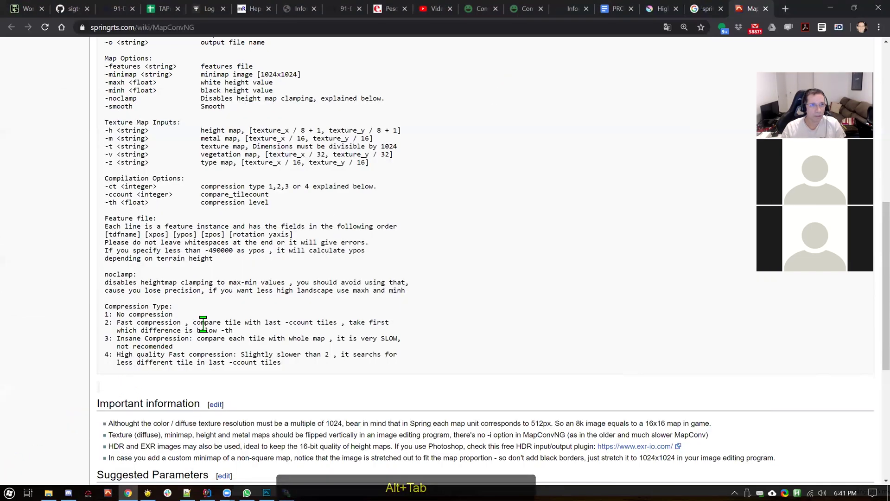
pyautogui.scroll(5, 203, 323)
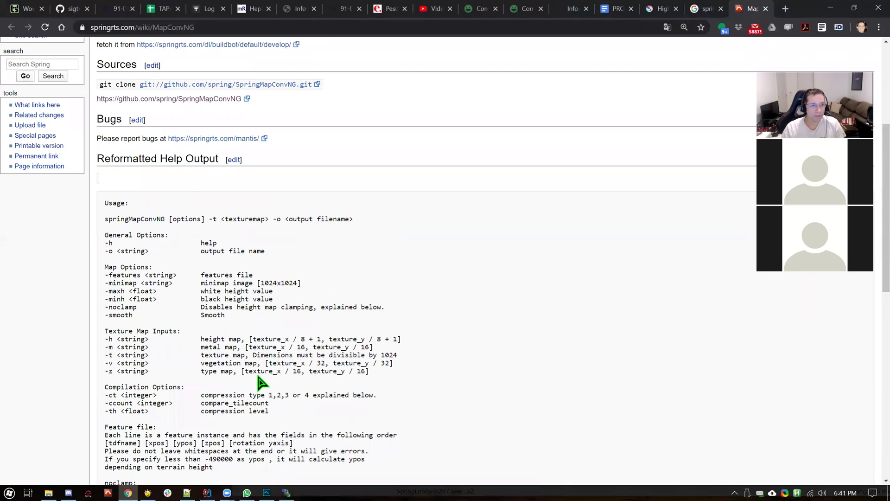
pyautogui.scroll(-2, 245, 412)
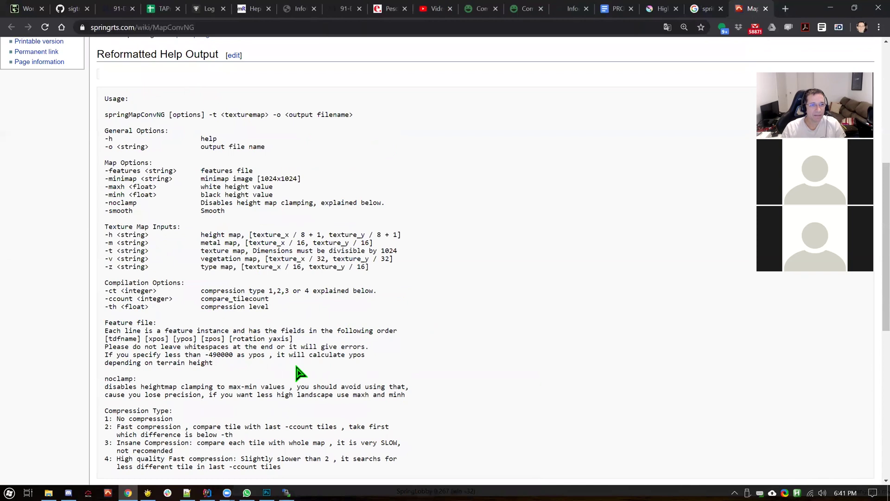
pyautogui.scroll(-4, 297, 394)
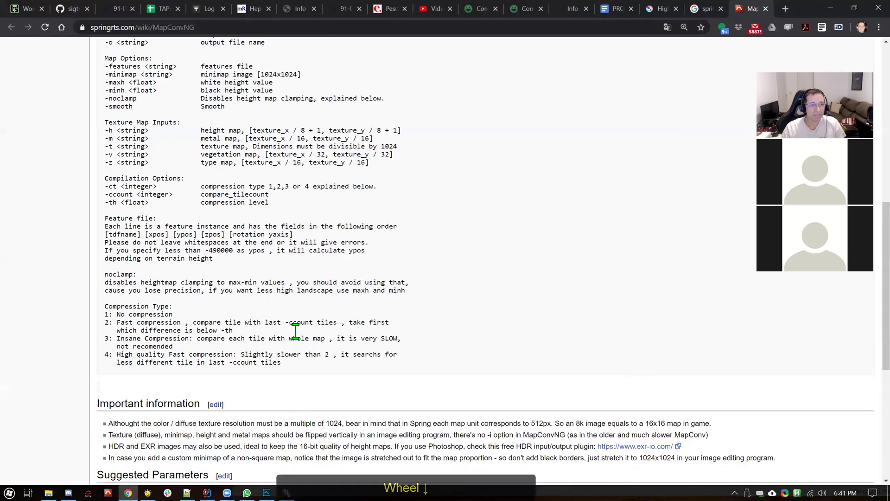
pyautogui.scroll(-2, 296, 322)
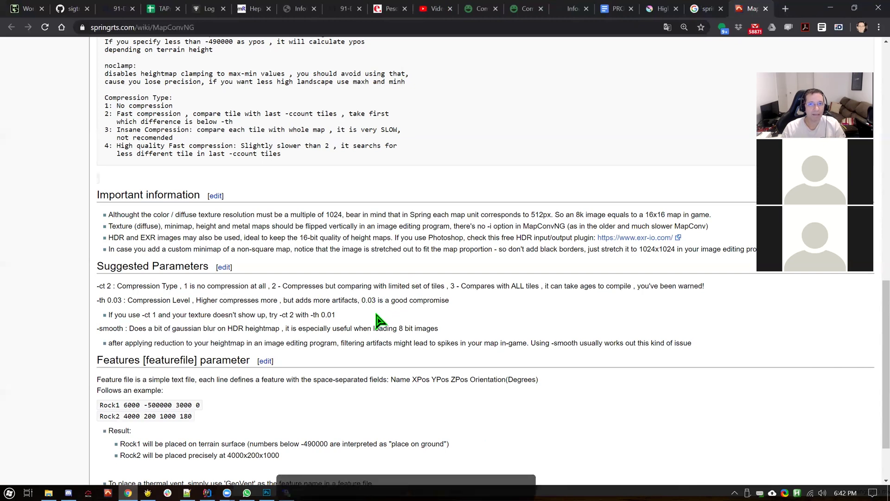
# Step: Switch to Notepad++, set the -th compression level in make.bat to 0.2 and save the file
pyautogui.hotkey('alt', 'Tab')
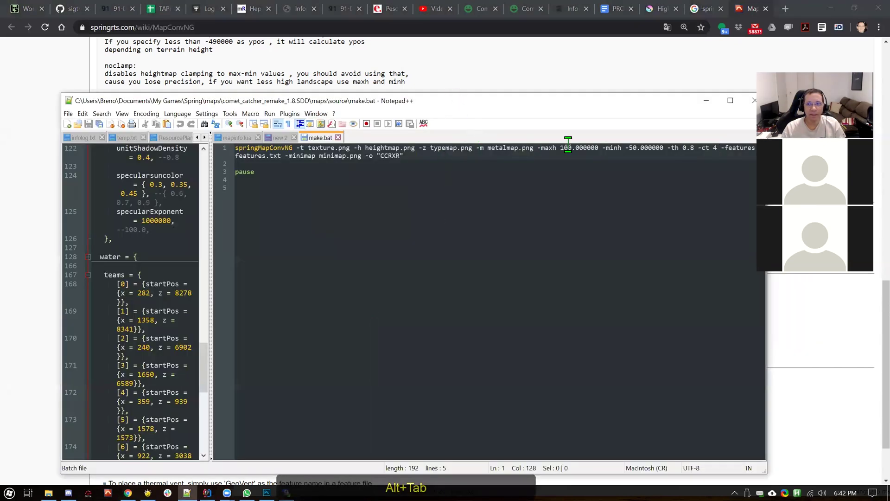
pyautogui.click(691, 148)
pyautogui.hotkey('alt', 'Tab')
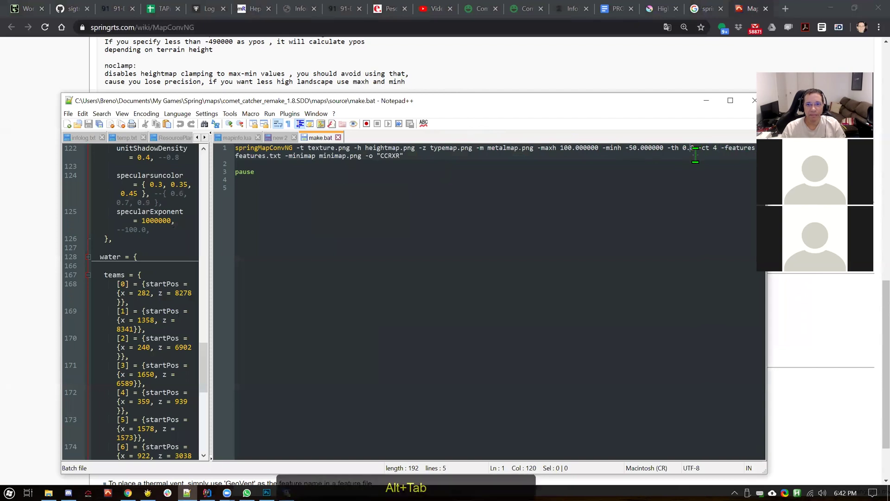
pyautogui.hotkey('shift', 'Right')
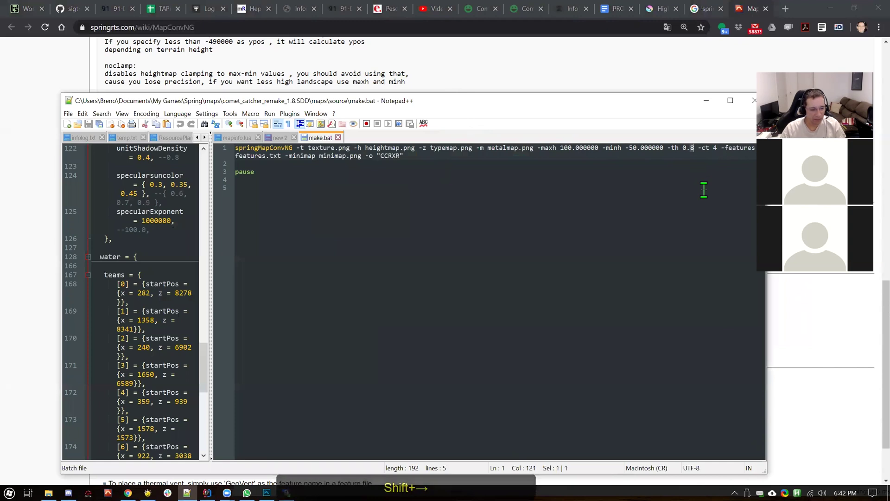
pyautogui.write('2')
pyautogui.press('Home')
pyautogui.hotkey('ctrl', 's')
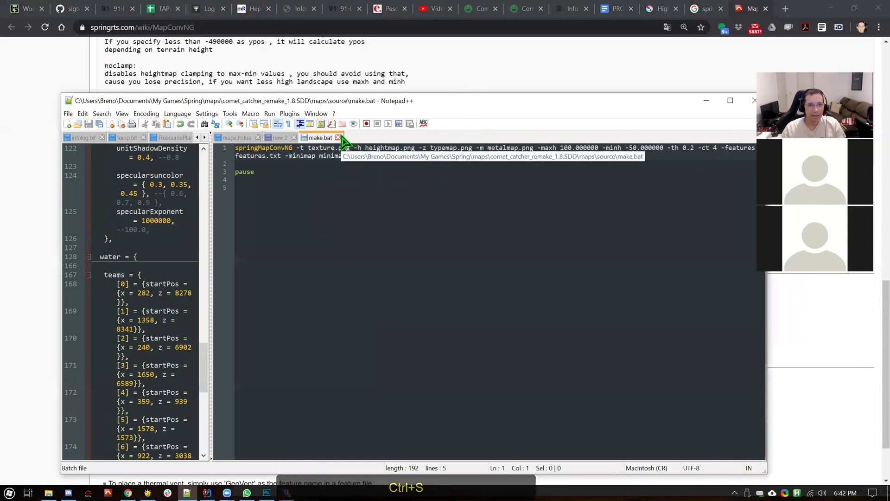
# Step: Close make.bat, and minimize Notepad++ and Chrome to return to the source folder in File Explorer
pyautogui.keyDown('alt'); pyautogui.scroll(-1, 345, 143); pyautogui.keyUp('alt')
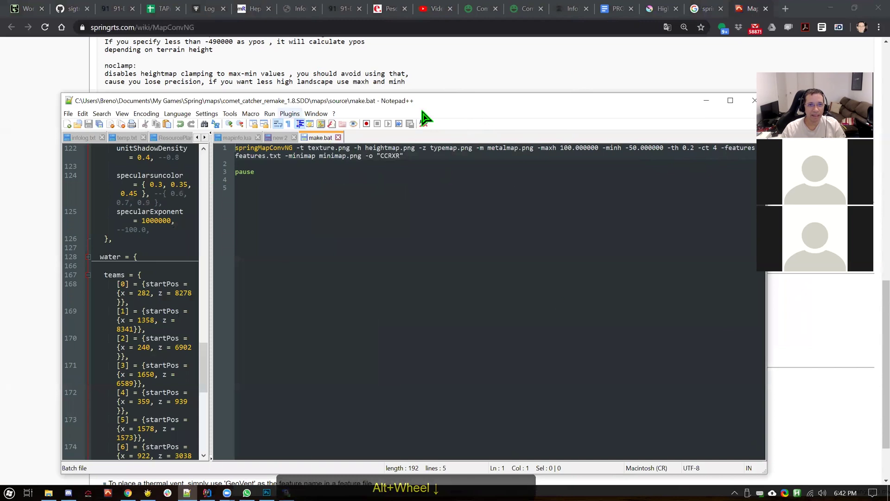
pyautogui.click(338, 138)
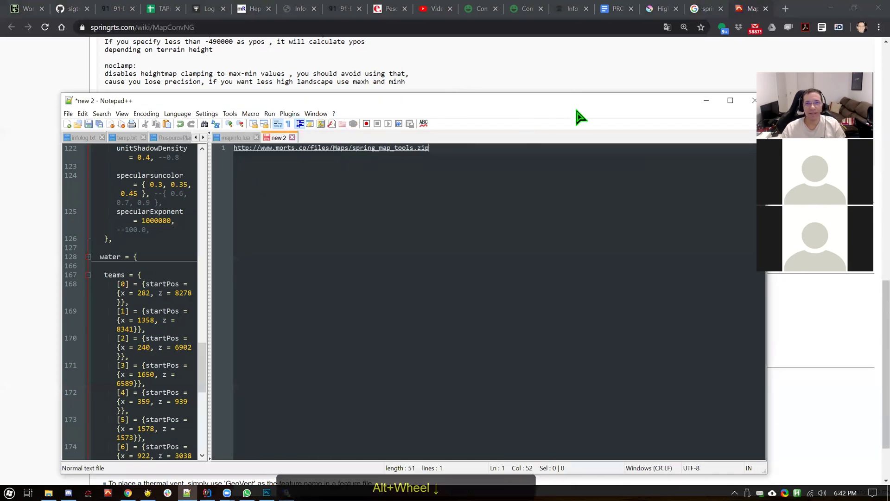
pyautogui.click(701, 101)
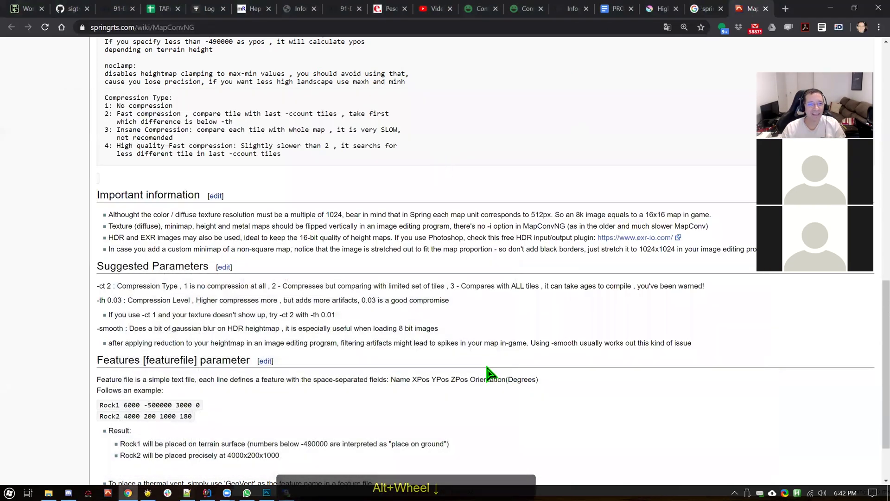
pyautogui.click(284, 488)
pyautogui.click(283, 488)
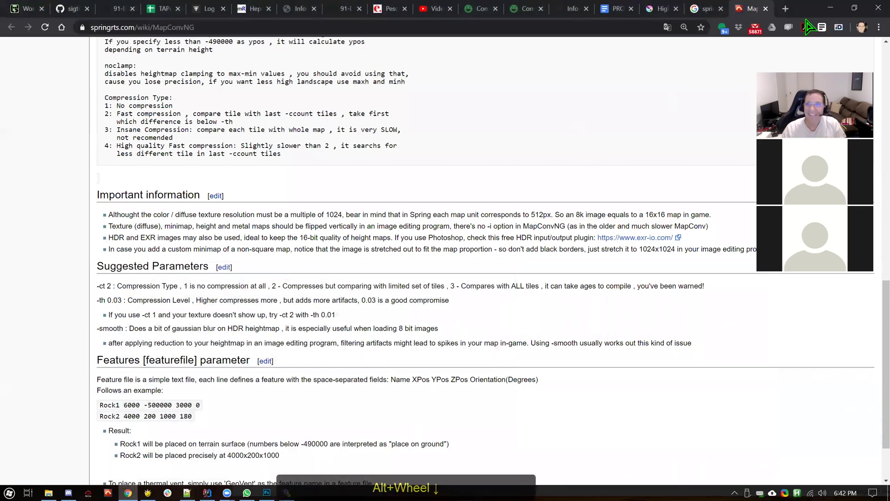
pyautogui.click(833, 8)
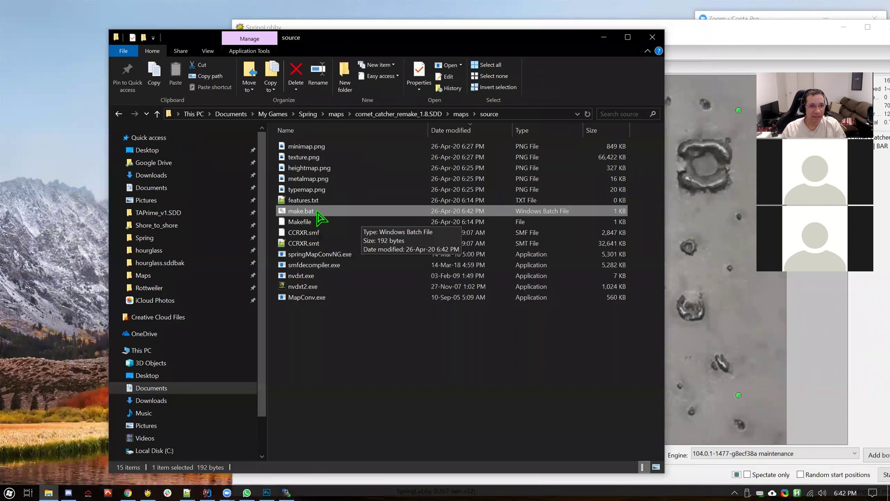
# Step: Run make.bat from the source folder to compile the CCRXR map files, and dismiss the console once compression finishes
pyautogui.click(318, 242)
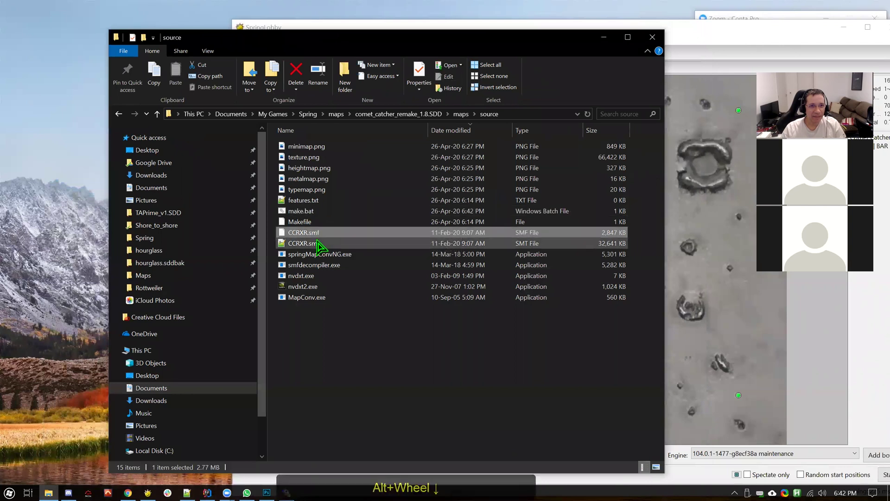
pyautogui.doubleClick(317, 214)
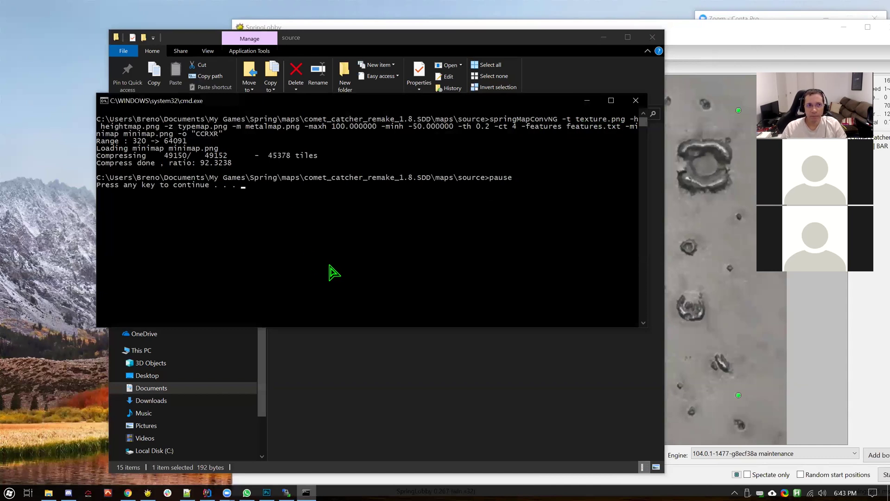
pyautogui.press('KP_Enter')
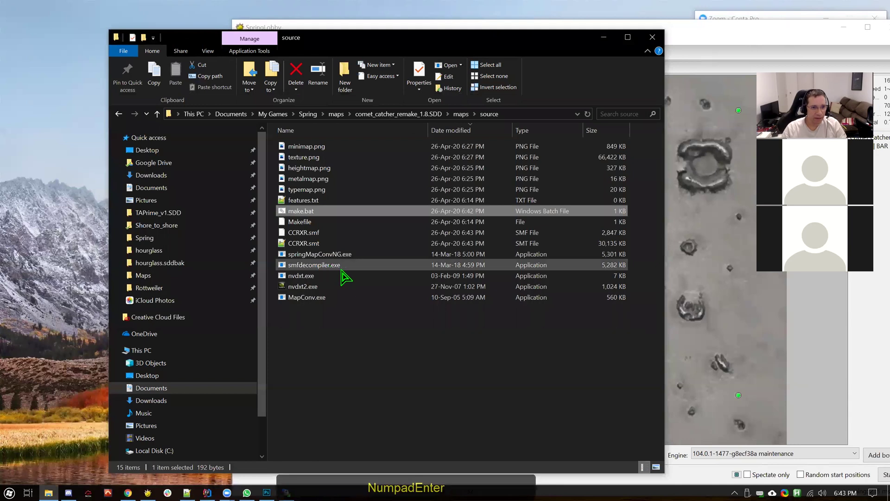
# Step: Return to the MapConvNG wiki page in Chrome and examine the note on HDR and EXR height maps under Important information
pyautogui.hotkey('alt', 'Tab')
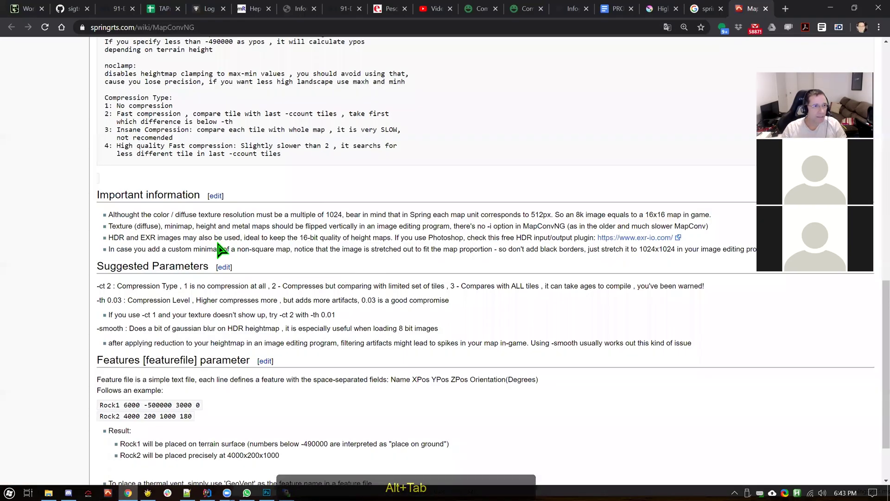
pyautogui.scroll(9, 204, 278)
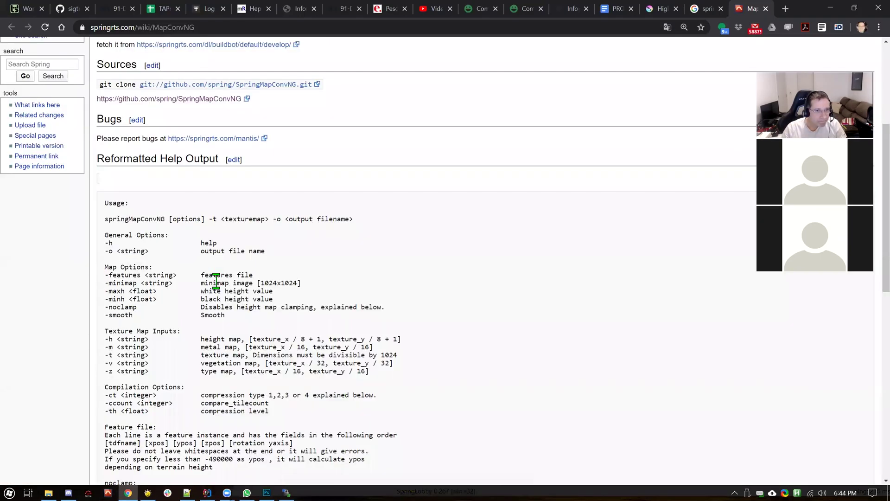
pyautogui.scroll(5, 216, 281)
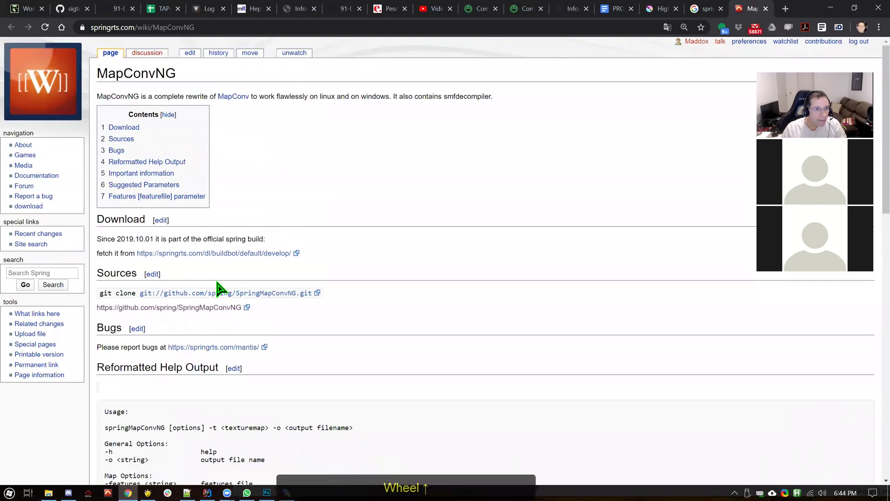
pyautogui.scroll(-5, 216, 283)
pyautogui.scroll(-3, 216, 282)
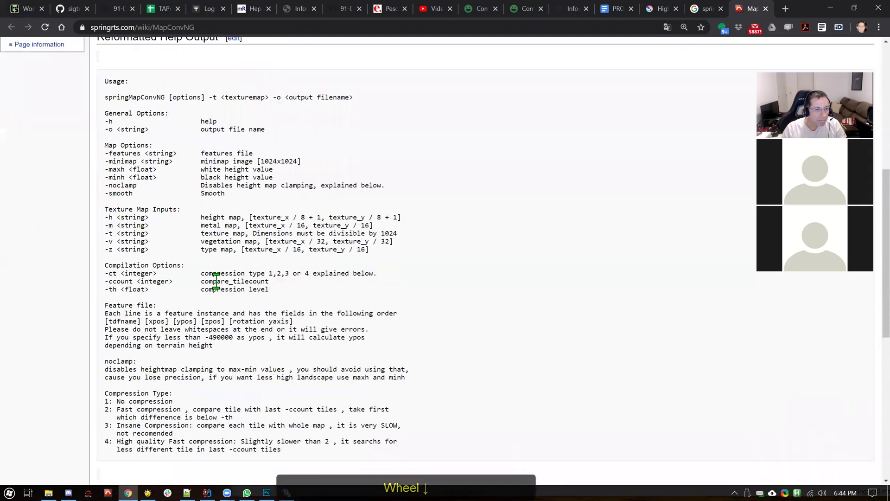
pyautogui.scroll(-7, 217, 282)
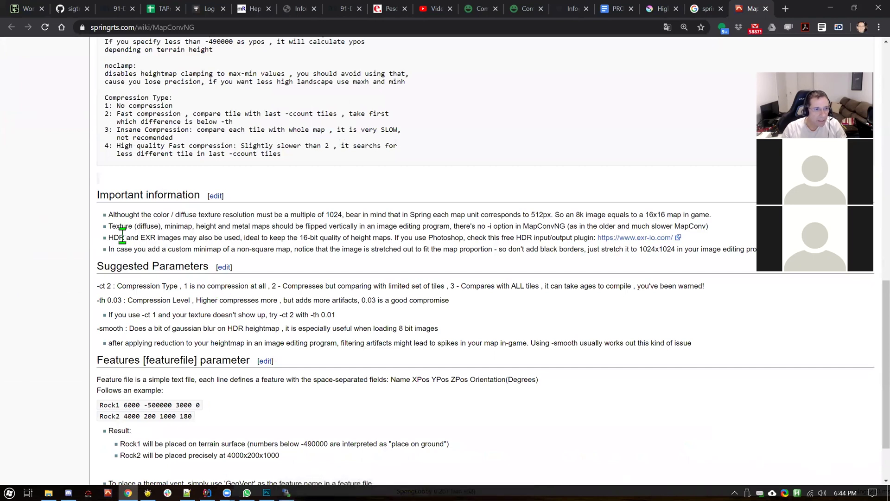
pyautogui.moveTo(110, 236); pyautogui.dragTo(156, 238)
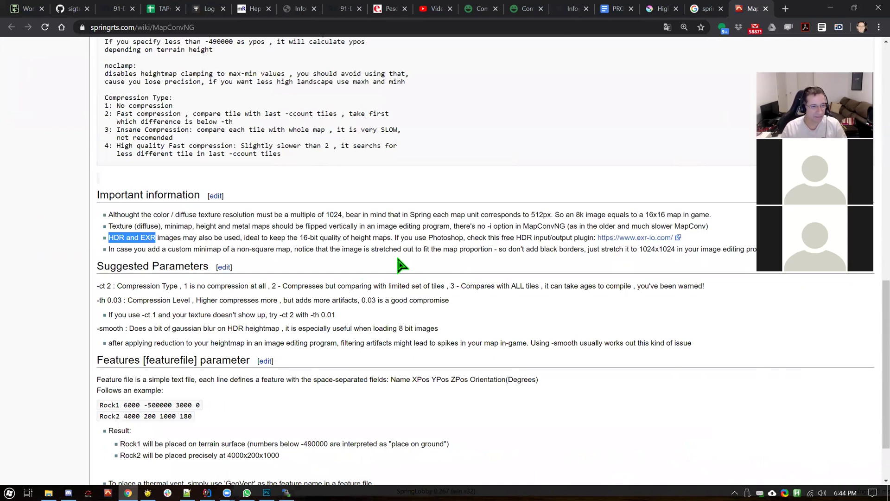
# Step: Switch to File Explorer and move CCRXR.smf and CCRXR.smt from the source folder into the maps folder, replacing the existing files
pyautogui.hotkey('alt', 'Tab')
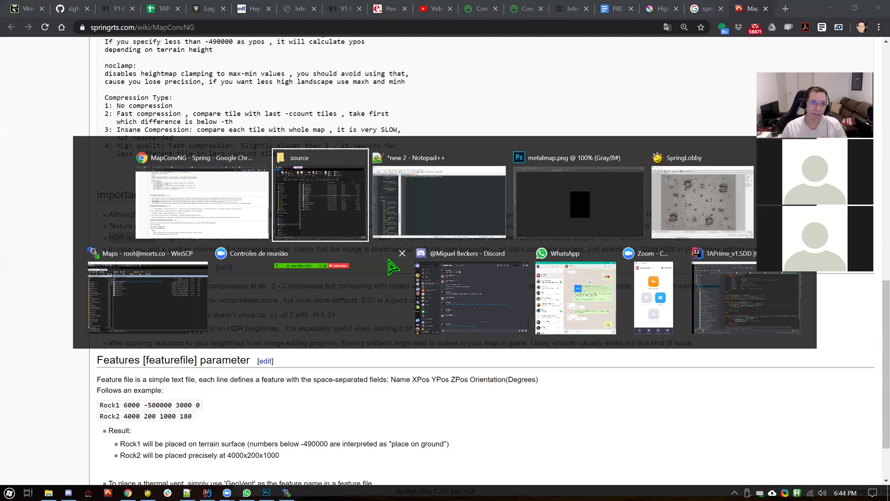
pyautogui.hotkey('alt', 'Tab')
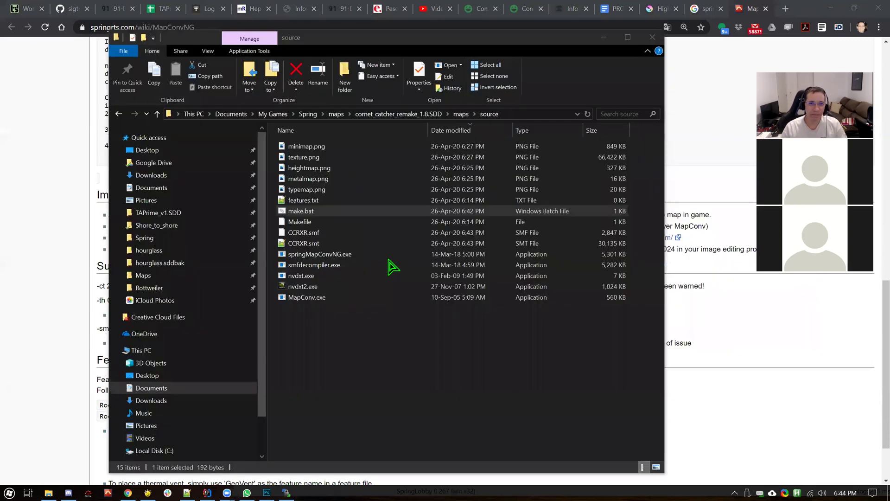
pyautogui.click(302, 233)
pyautogui.keyDown('shift'); pyautogui.click(308, 244); pyautogui.keyUp('shift')
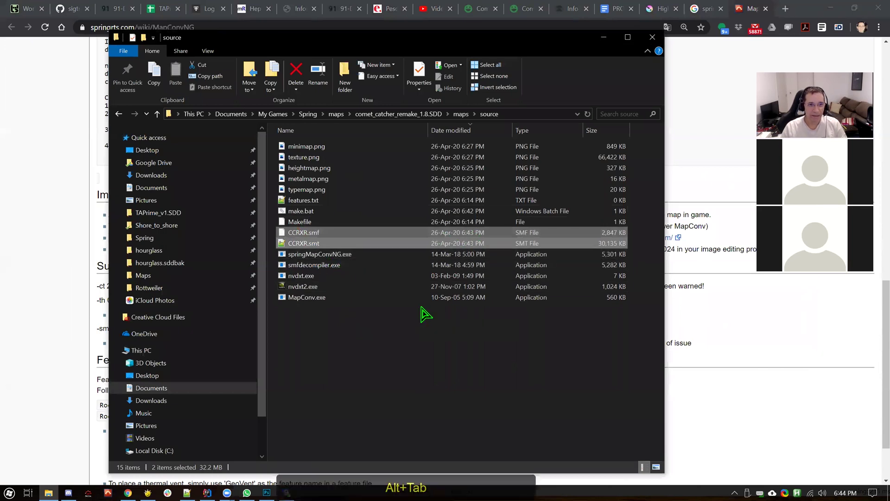
pyautogui.hotkey('ctrl', 'x')
pyautogui.click(461, 114)
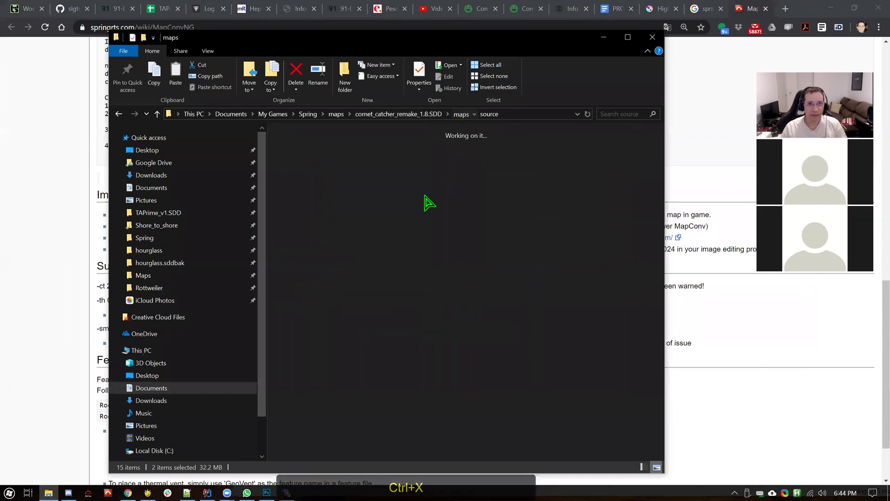
pyautogui.hotkey('ctrl', 'v')
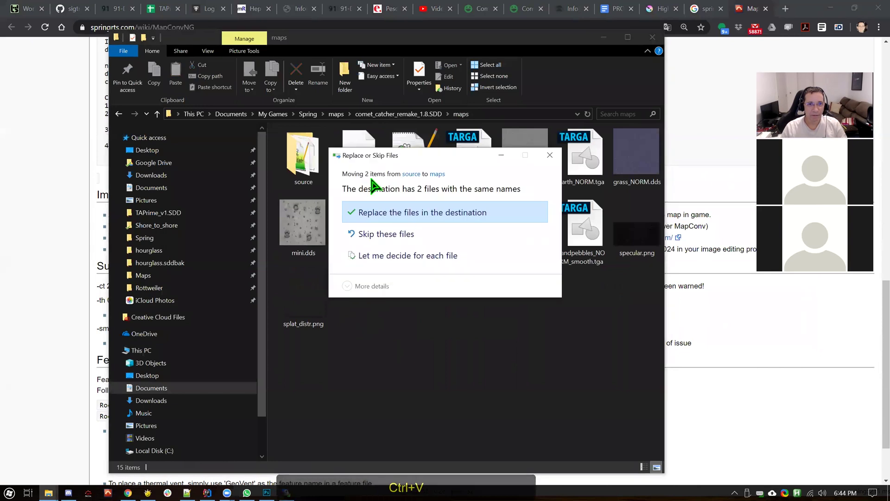
pyautogui.click(407, 212)
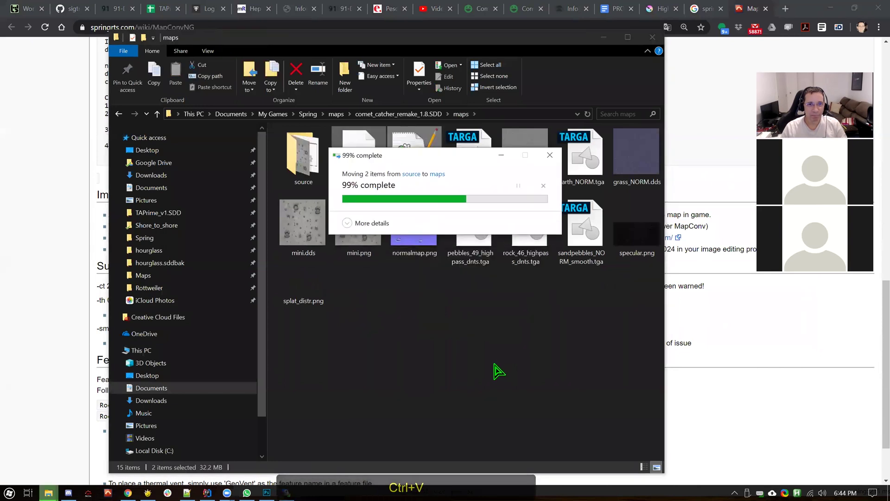
pyautogui.click(498, 371)
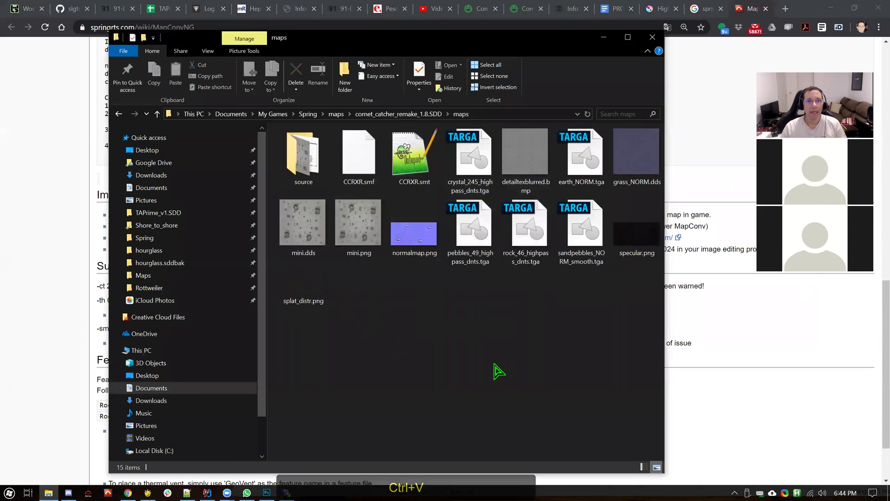
# Step: Switch to SpringLobby, reload the maps and games, dismiss the error message, and reposition the window so its controls are reachable
pyautogui.click(151, 492)
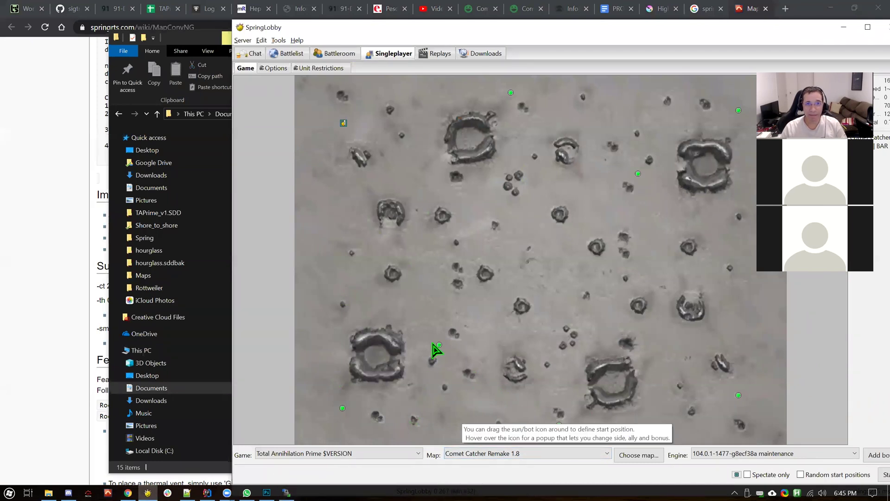
pyautogui.hotkey('ctrl', 'v')
pyautogui.click(262, 40)
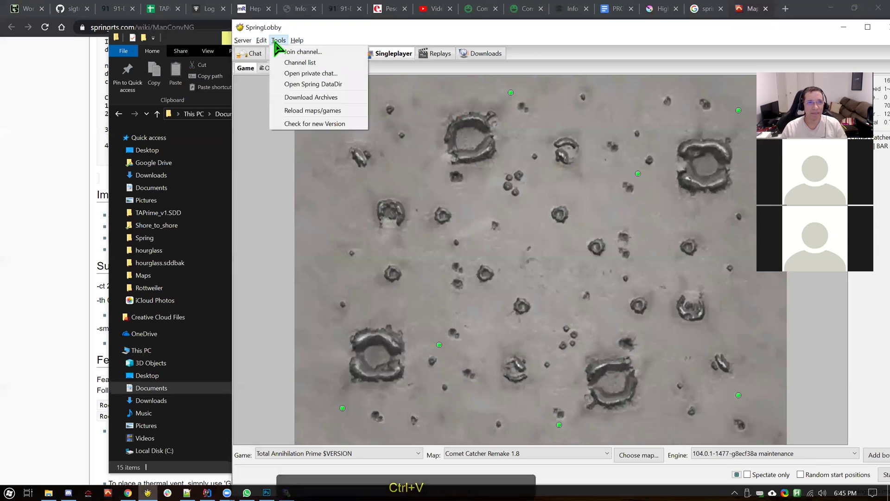
pyautogui.click(299, 112)
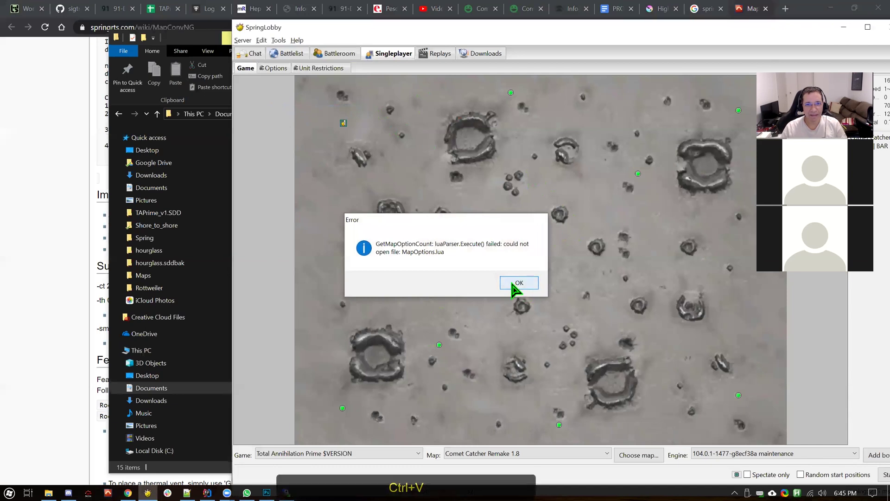
pyautogui.click(513, 286)
pyautogui.moveTo(376, 29); pyautogui.dragTo(245, 20)
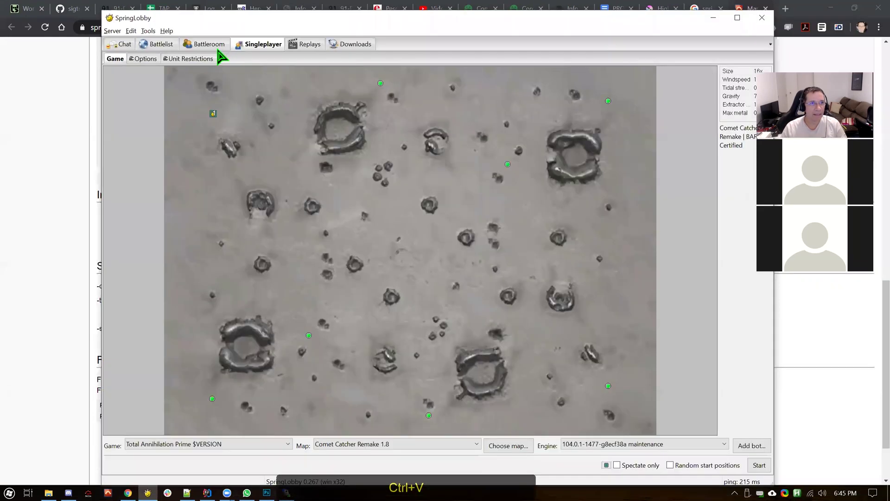
# Step: Preview Fields_Of_Isis and Comet Catcher Prime 0.9, reselect Comet Catcher Remake 1.8 to check its preview, and minimize SpringLobby
pyautogui.click(363, 445)
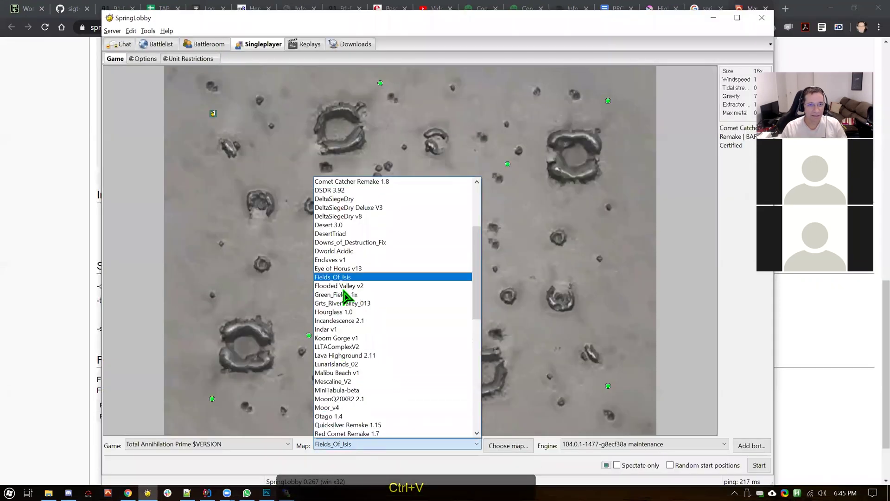
pyautogui.click(345, 276)
pyautogui.click(391, 441)
pyautogui.scroll(6, 386, 292)
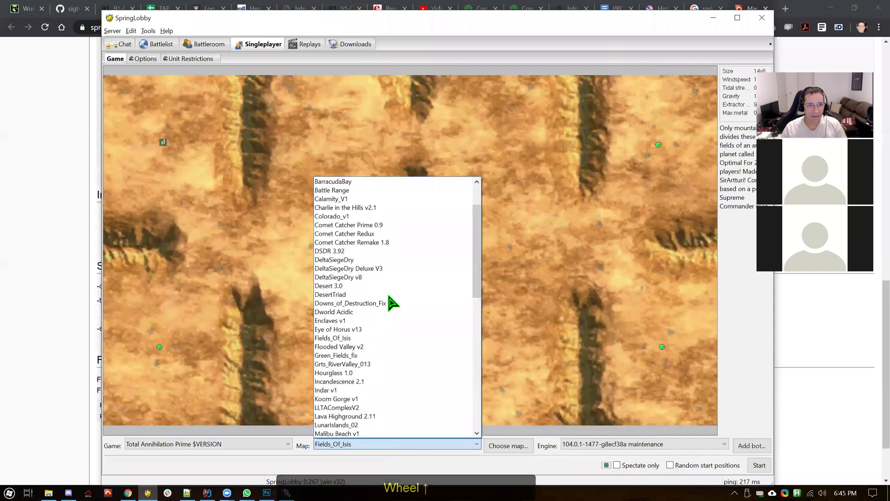
pyautogui.click(366, 277)
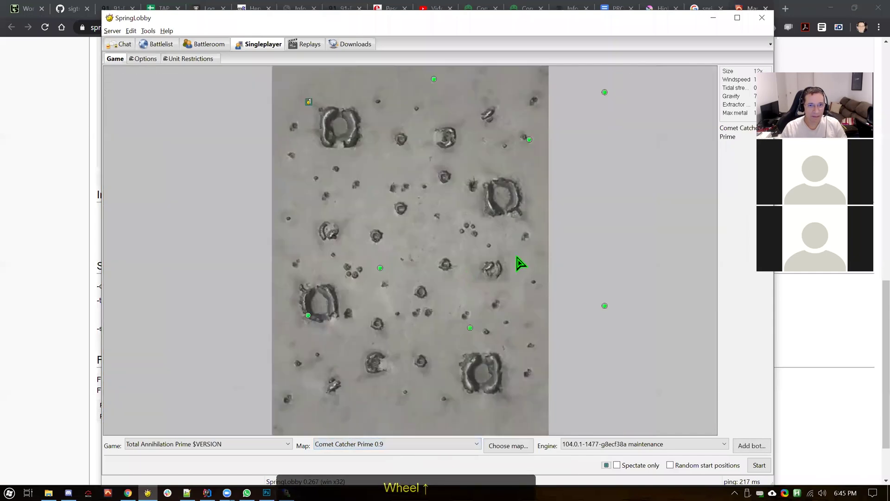
pyautogui.click(393, 440)
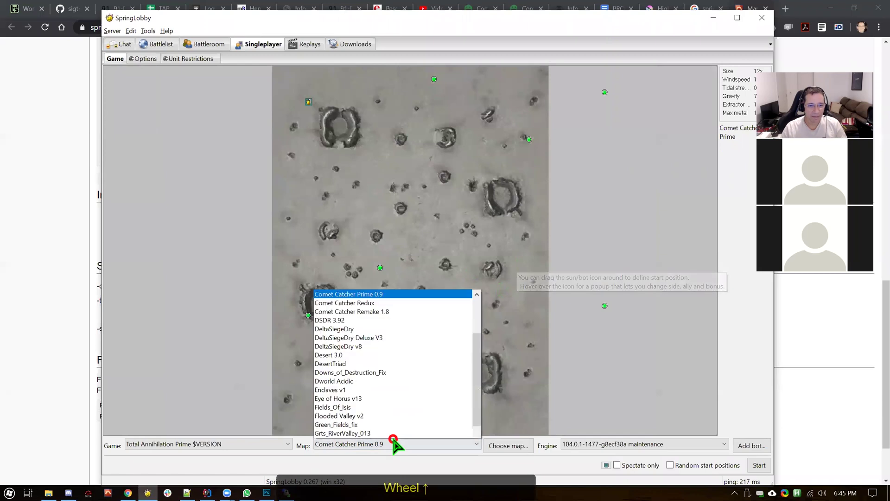
pyautogui.scroll(4, 364, 261)
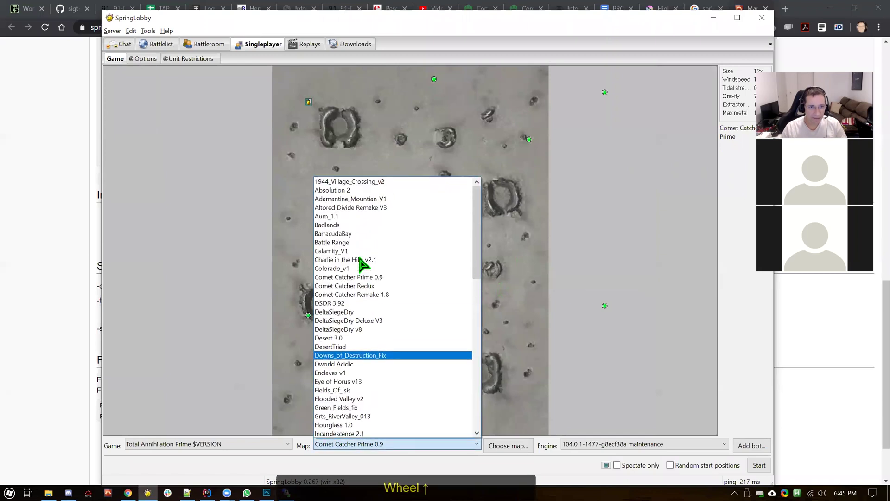
pyautogui.click(366, 295)
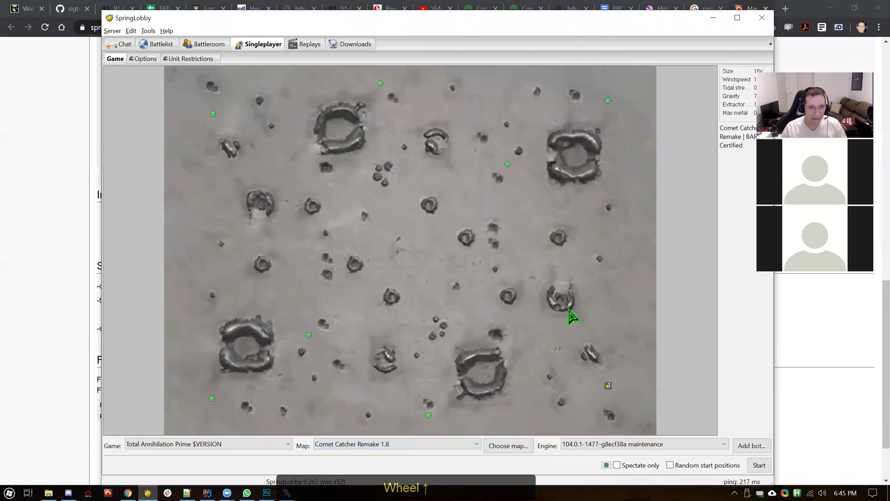
pyautogui.click(714, 17)
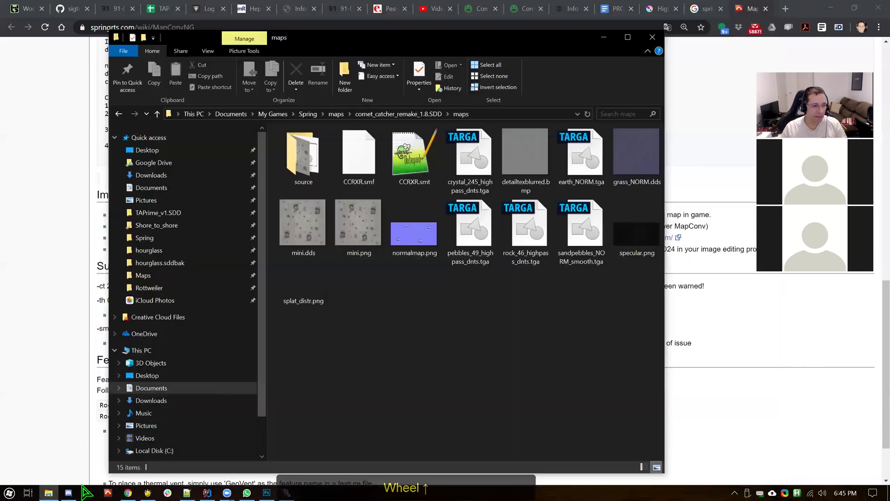
# Step: Examine the mini.dds and mini.png minimap images in the maps folder, briefly checking the source folder
pyautogui.click(301, 234)
pyautogui.keyDown('ctrl'); pyautogui.click(367, 237); pyautogui.keyUp('ctrl')
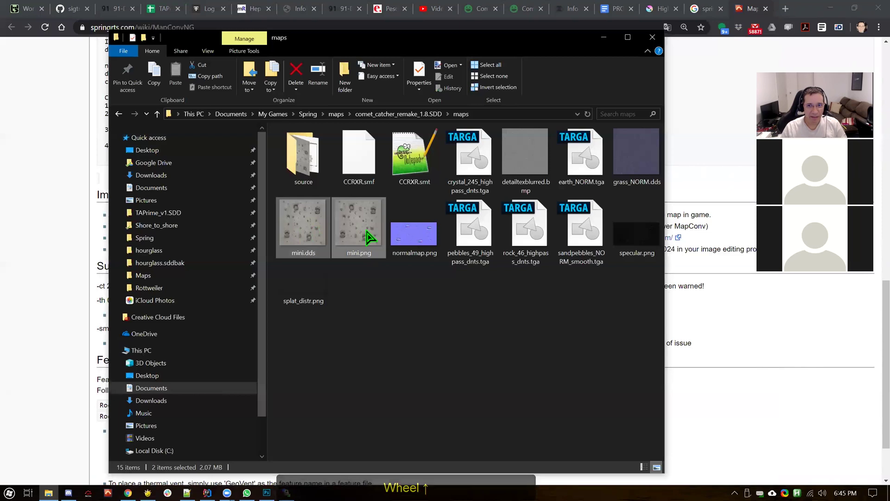
pyautogui.click(404, 302)
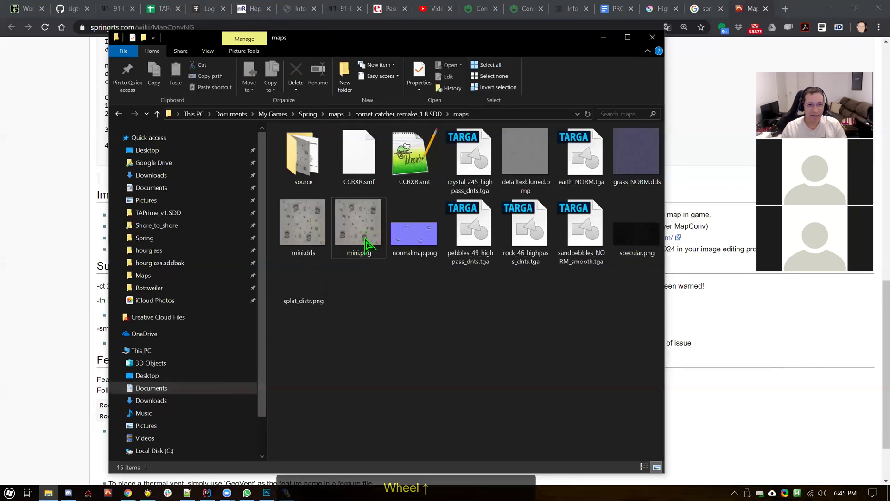
pyautogui.click(364, 232)
pyautogui.click(294, 234)
pyautogui.click(364, 232)
pyautogui.doubleClick(312, 166)
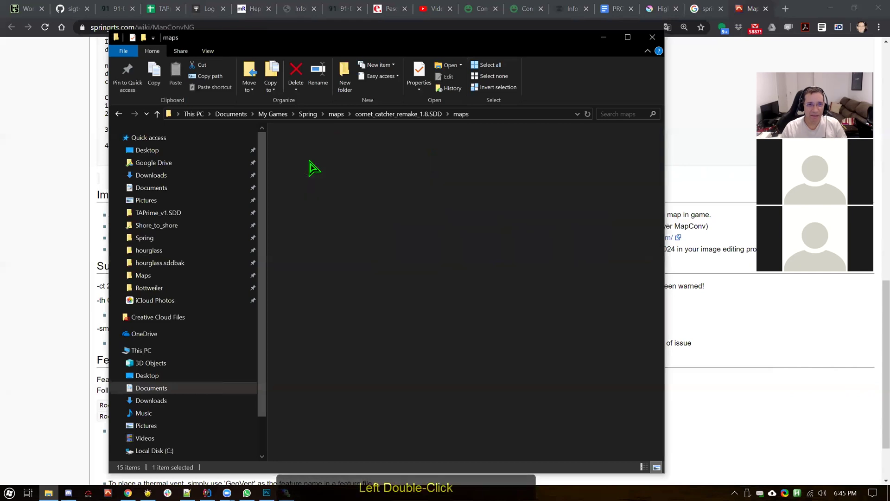
pyautogui.doubleClick(456, 115)
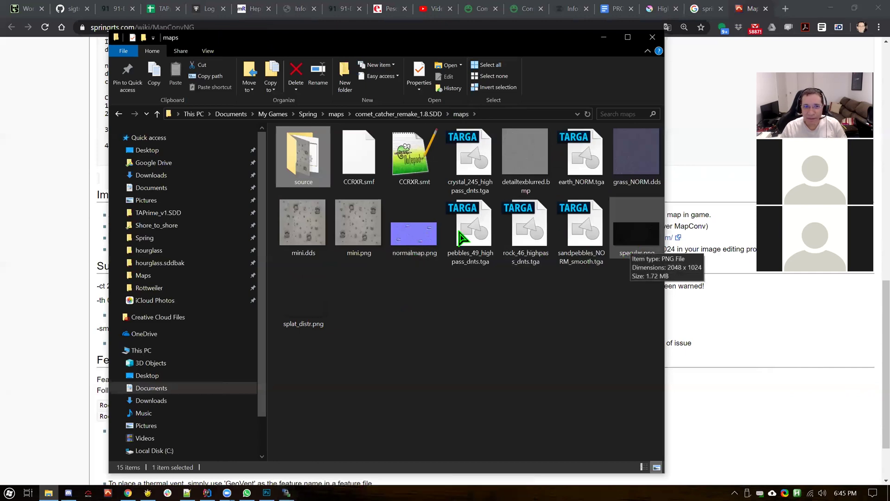
# Step: Switch to Photoshop and close the typemap.png, heightmap.png, texture.png and minimap.png documents
pyautogui.doubleClick(409, 234)
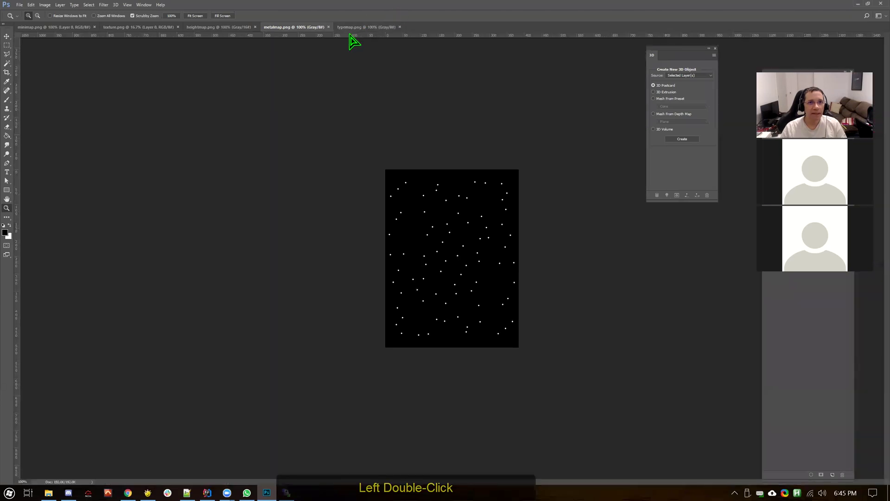
pyautogui.click(398, 27)
pyautogui.click(400, 27)
pyautogui.click(226, 27)
pyautogui.hotkey('ctrl', 'w')
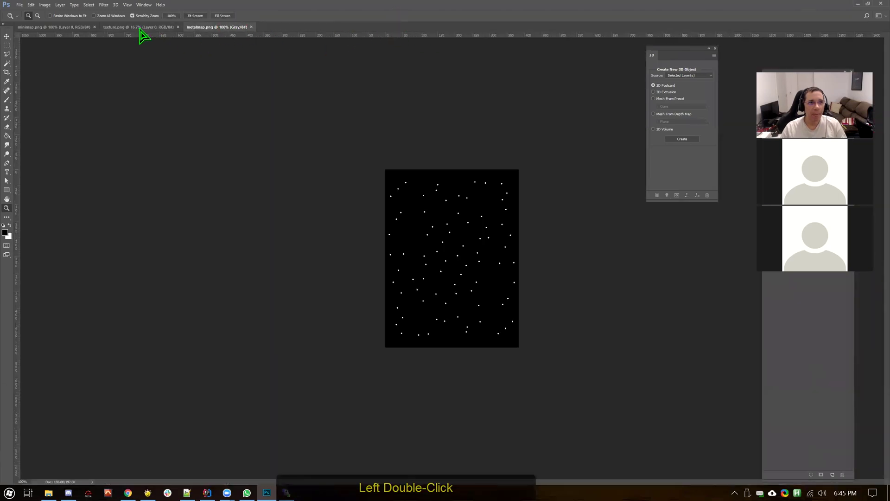
pyautogui.click(141, 28)
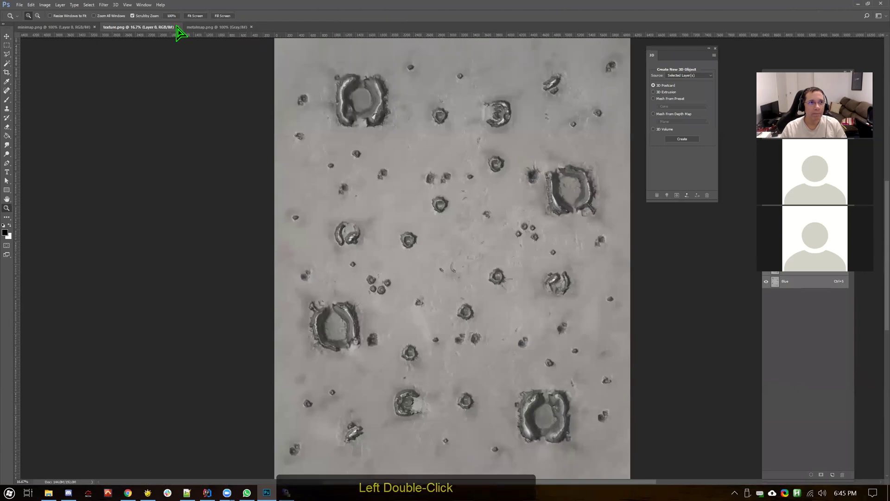
pyautogui.click(178, 27)
pyautogui.click(92, 28)
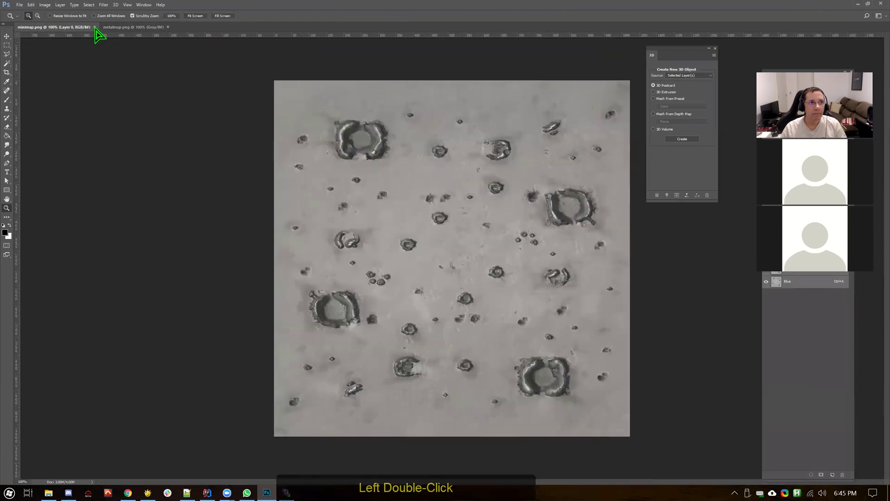
pyautogui.click(94, 27)
# Step: Open mini.dds, mini.png, normalmap.png, specular.png and splat_distr.png from the maps folder together in Photoshop
pyautogui.hotkey('alt', 'Tab')
pyautogui.click(466, 346)
pyautogui.click(289, 226)
pyautogui.keyDown('ctrl'); pyautogui.click(351, 233); pyautogui.keyUp('ctrl')
pyautogui.keyDown('ctrl'); pyautogui.click(414, 239); pyautogui.keyUp('ctrl')
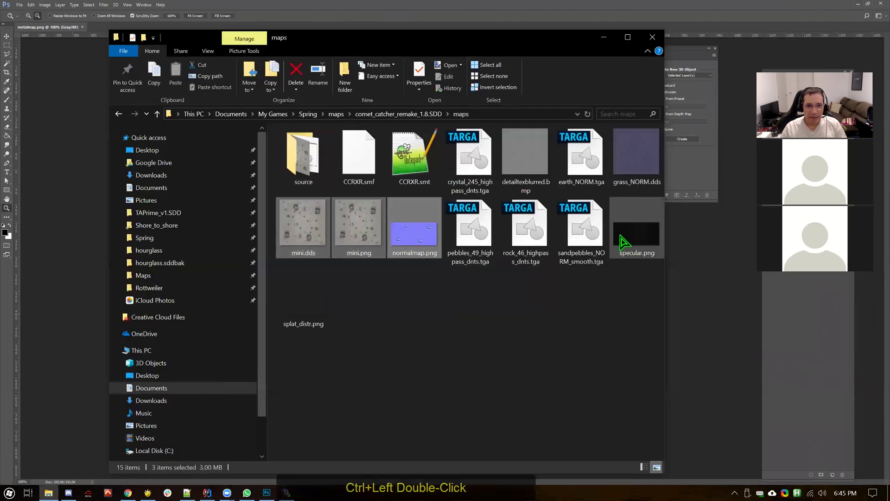
pyautogui.keyDown('ctrl'); pyautogui.click(623, 241); pyautogui.keyUp('ctrl')
pyautogui.keyDown('ctrl'); pyautogui.click(303, 310); pyautogui.keyUp('ctrl')
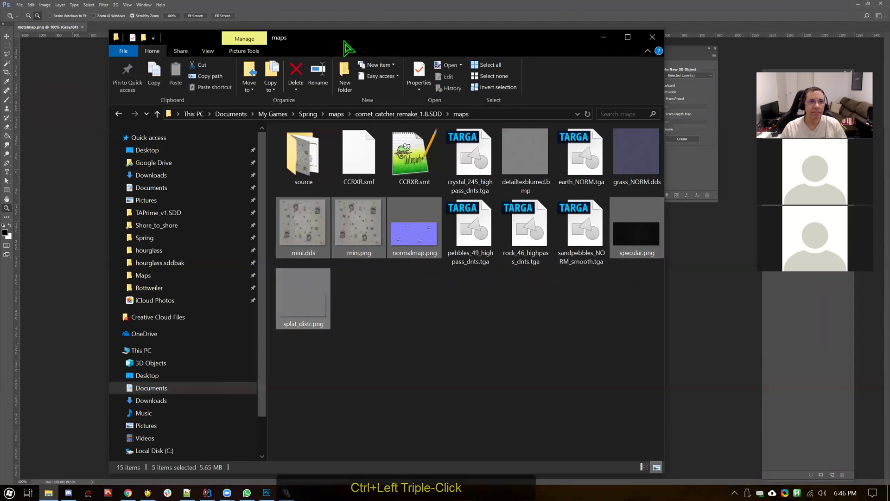
pyautogui.moveTo(349, 47); pyautogui.dragTo(588, 62)
pyautogui.moveTo(543, 239); pyautogui.dragTo(126, 35)
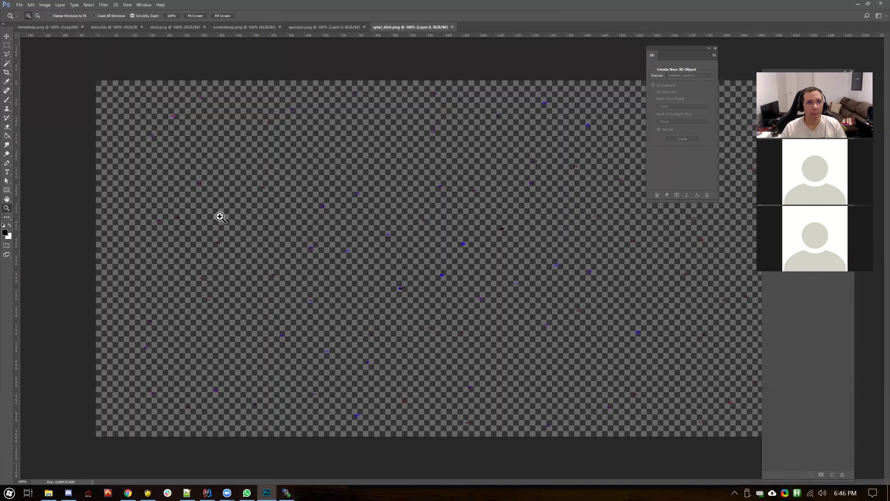
# Step: Rotate mini.dds 90° counter clockwise, save it and close the document
pyautogui.click(116, 29)
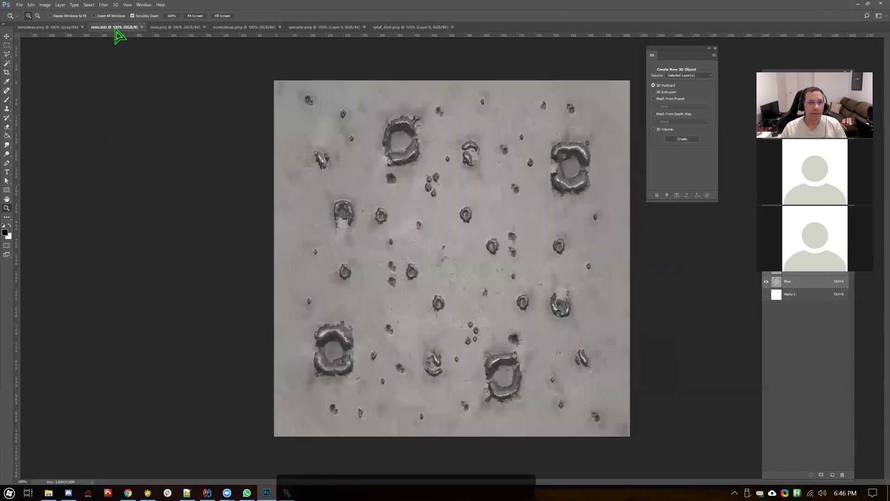
pyautogui.click(44, 6)
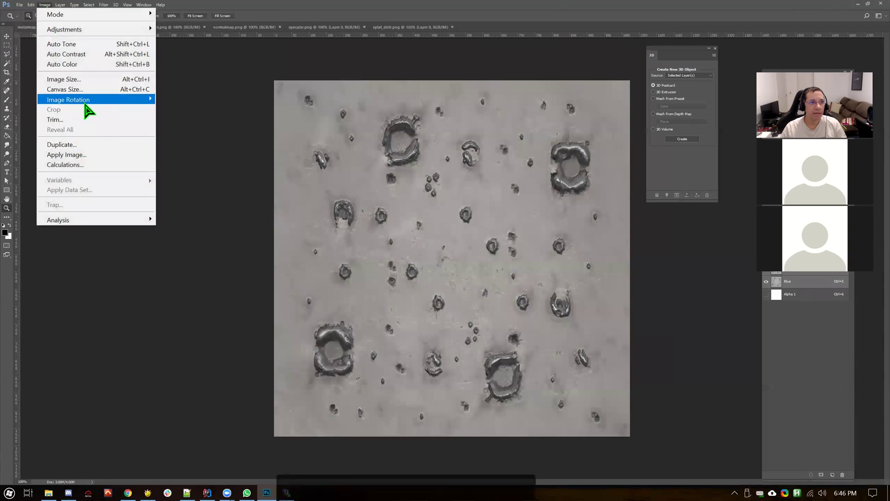
pyautogui.moveTo(85, 105)
pyautogui.click(204, 121)
pyautogui.hotkey('ctrl', 's')
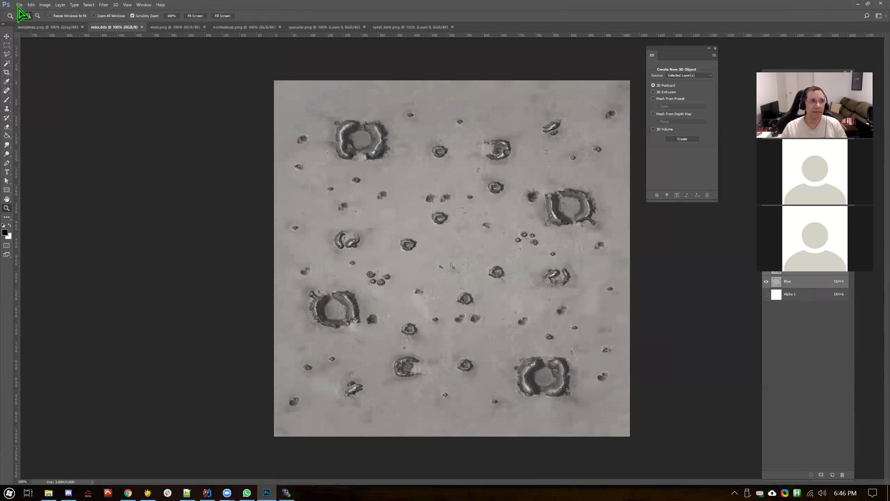
pyautogui.click(142, 27)
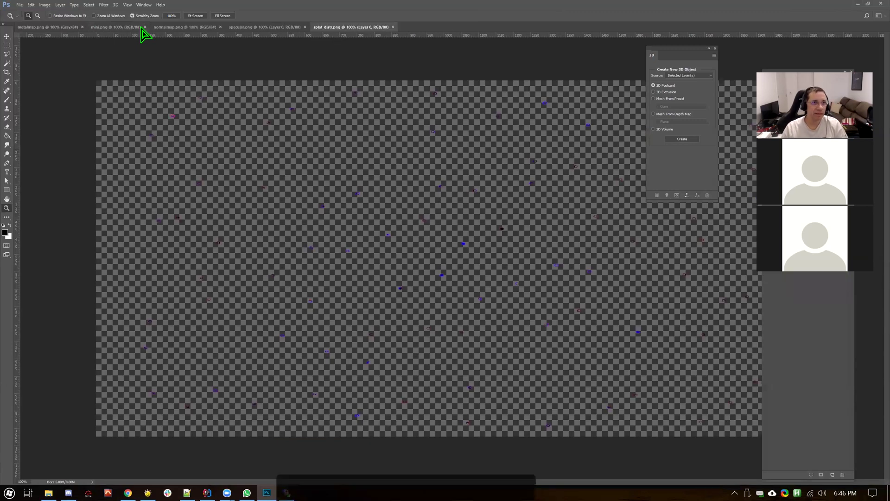
# Step: Rotate splat_distr.png 90° counter clockwise, save it and close the document
pyautogui.click(45, 5)
pyautogui.moveTo(87, 101)
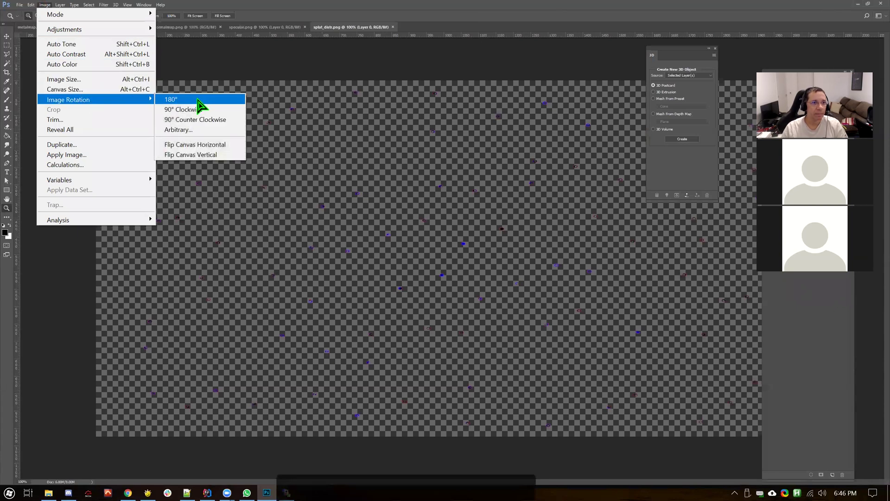
pyautogui.click(199, 120)
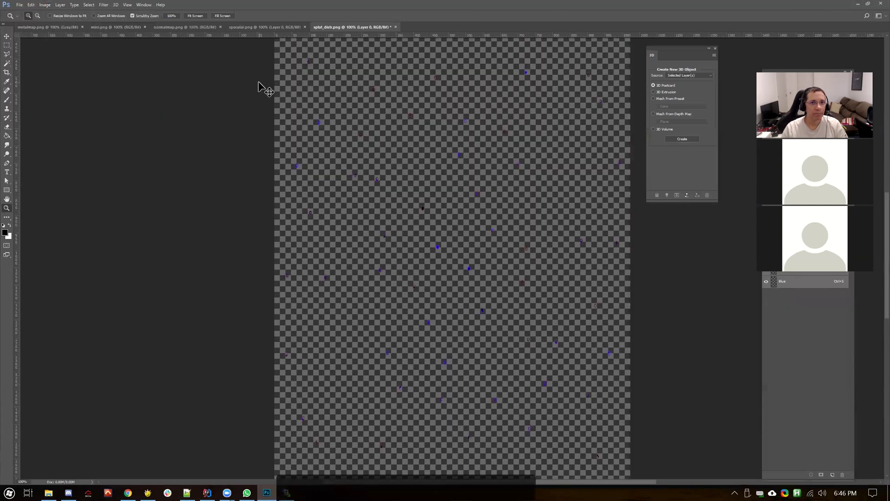
pyautogui.hotkey('ctrl', 's')
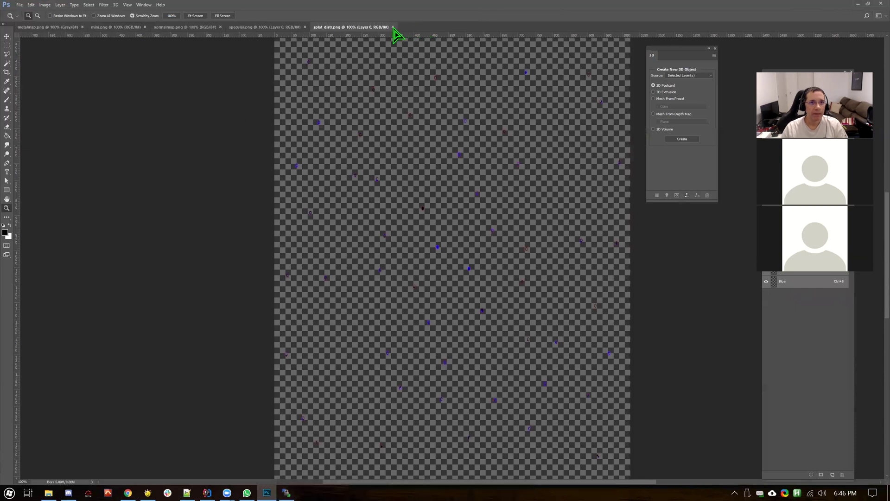
pyautogui.click(393, 27)
# Step: Rotate specular.png 90° counter clockwise, save it and close the document
pyautogui.hotkey('ctrl', 's')
pyautogui.moveTo(94, 101)
pyautogui.click(203, 122)
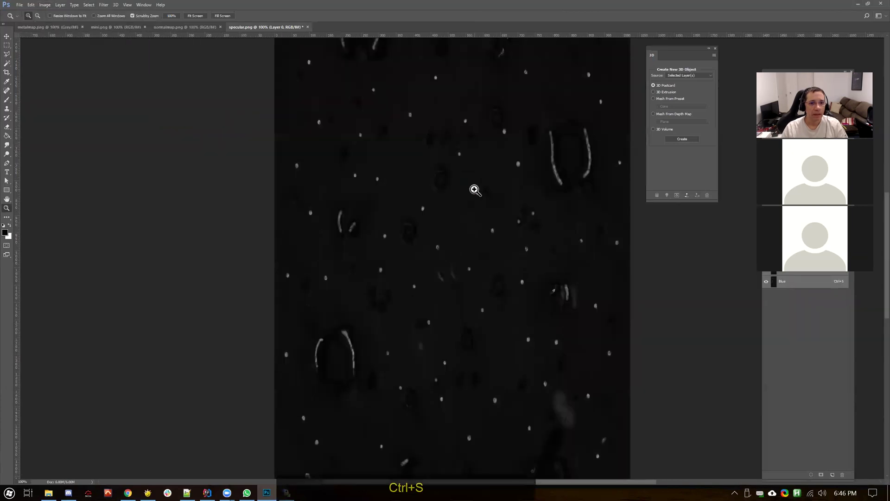
pyautogui.hotkey('ctrl', 's')
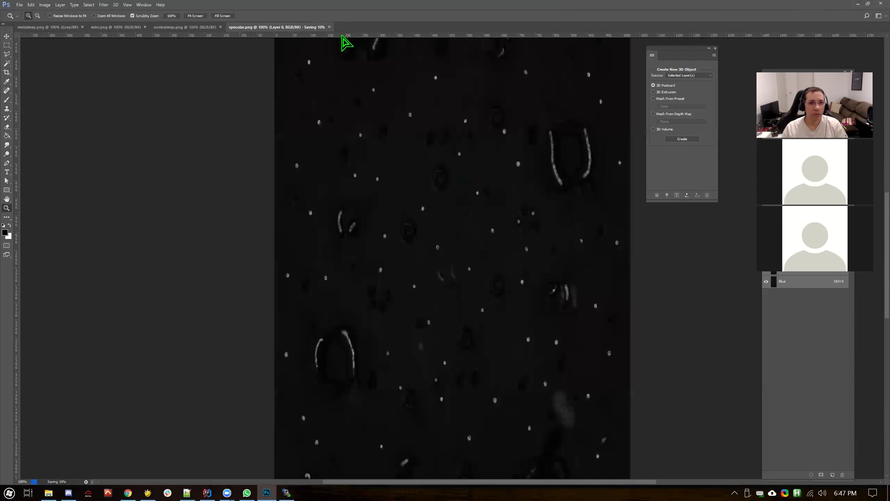
pyautogui.click(305, 27)
# Step: Rotate normalmap.png 90° counter clockwise, save it and close the document
pyautogui.click(45, 5)
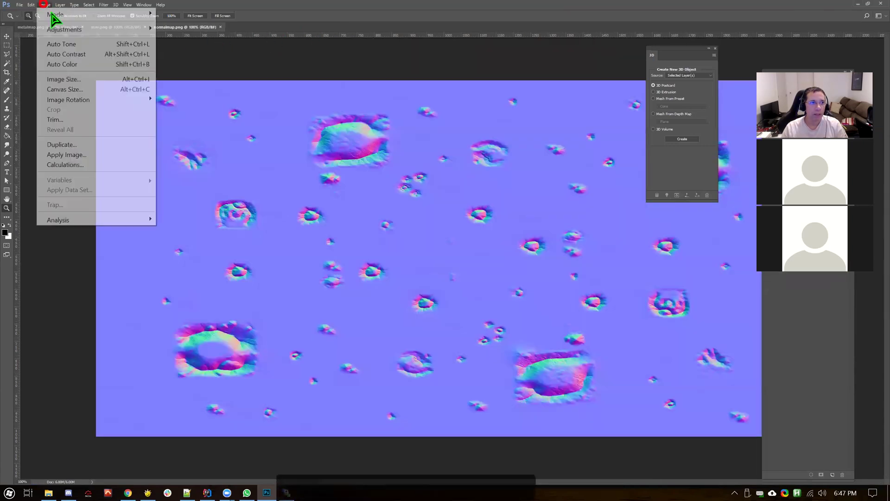
pyautogui.moveTo(74, 100)
pyautogui.click(204, 120)
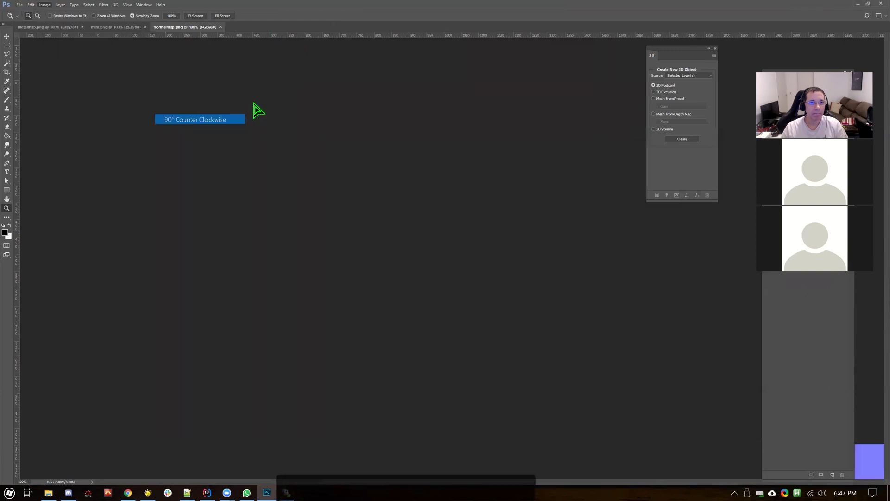
pyautogui.hotkey('ctrl', 's')
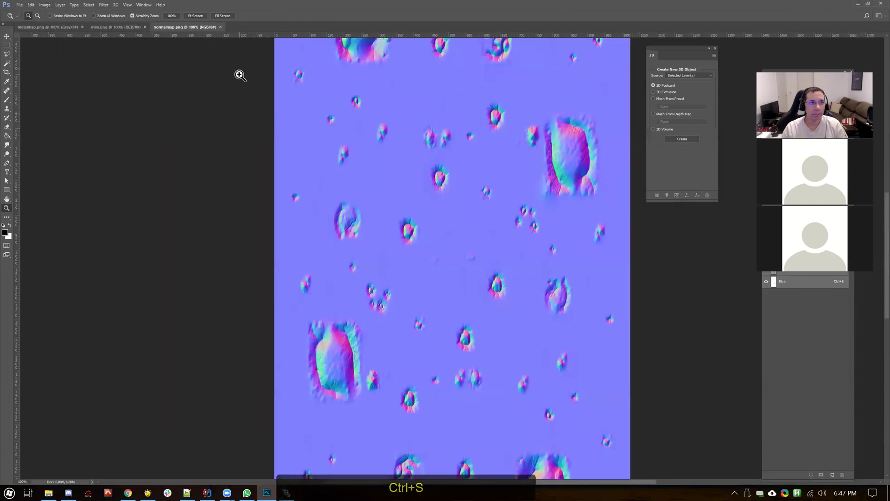
pyautogui.click(220, 27)
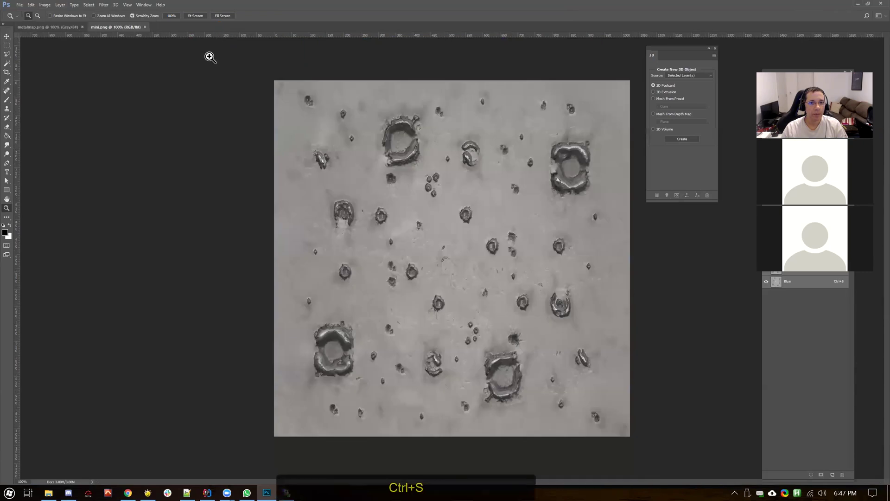
# Step: Rotate mini.png 90° counter clockwise, save it and close the document
pyautogui.click(45, 5)
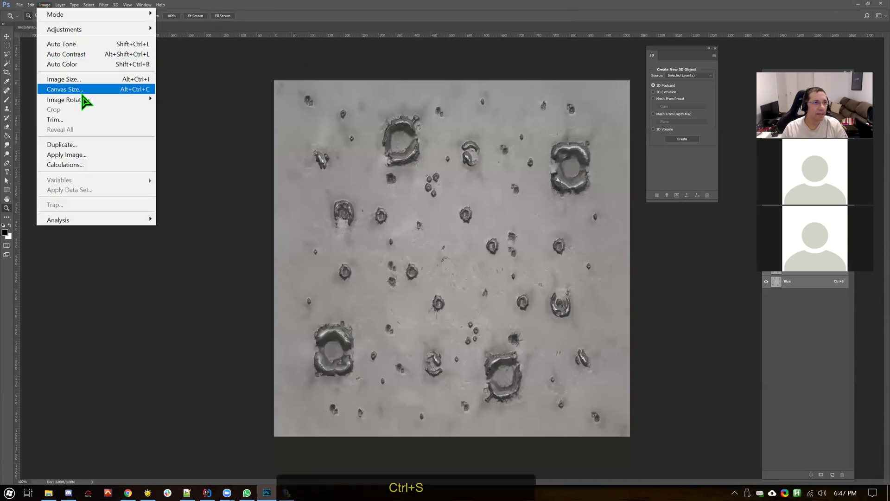
pyautogui.moveTo(86, 99)
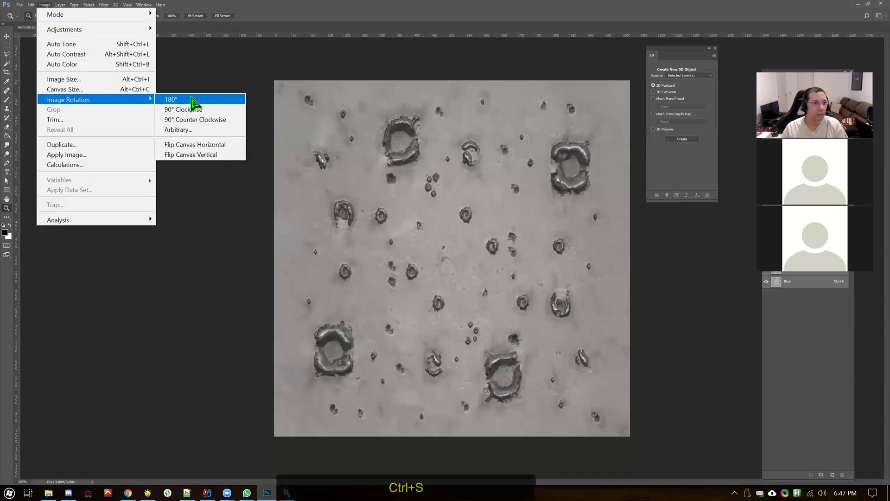
pyautogui.click(203, 121)
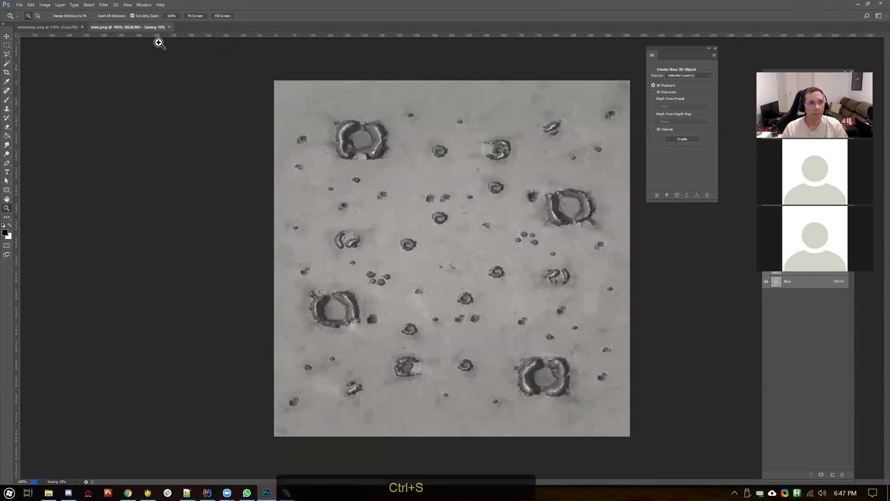
pyautogui.click(145, 27)
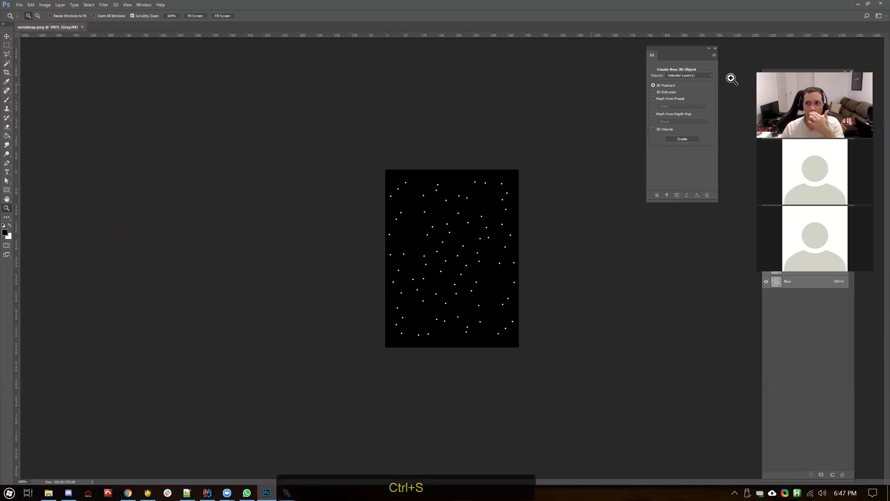
# Step: Minimize Photoshop, switch to SpringLobby, reload its maps and games, and dismiss the error message
pyautogui.click(858, 5)
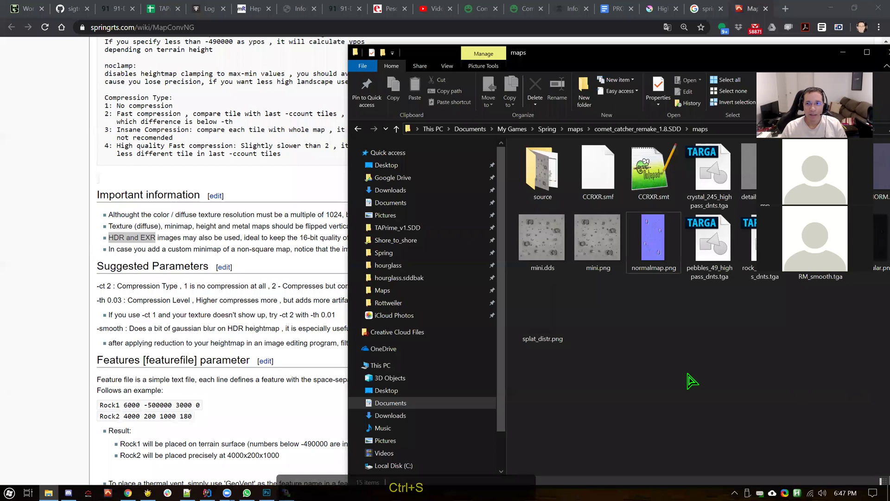
pyautogui.click(149, 491)
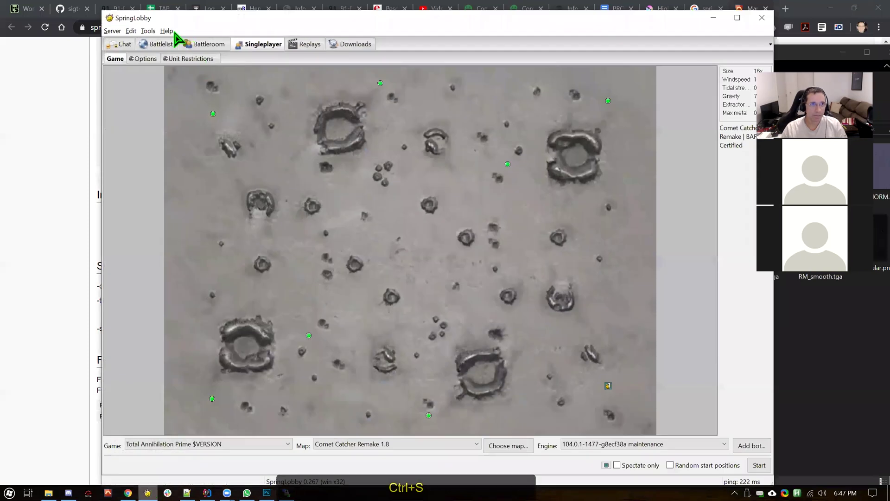
pyautogui.click(149, 31)
pyautogui.click(186, 99)
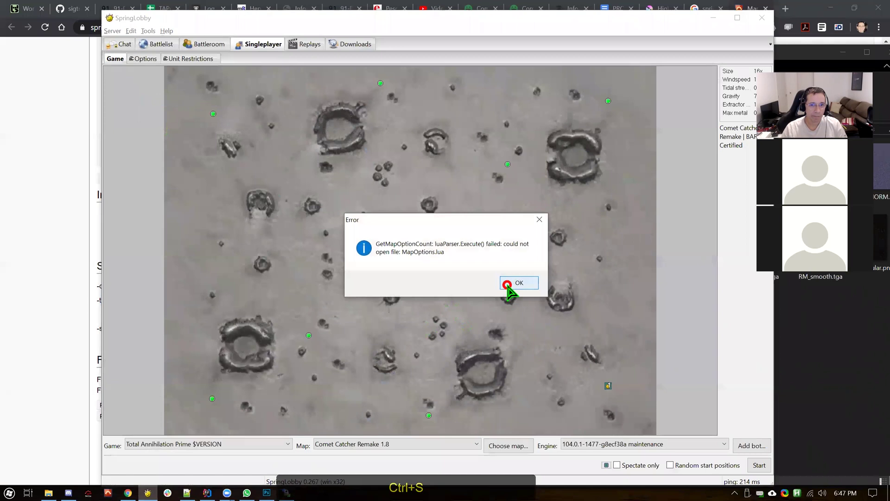
pyautogui.click(509, 287)
# Step: Change the singleplayer map to DeltaSiegeDry and back to Comet Catcher Remake 1.8 to refresh the map preview
pyautogui.click(374, 444)
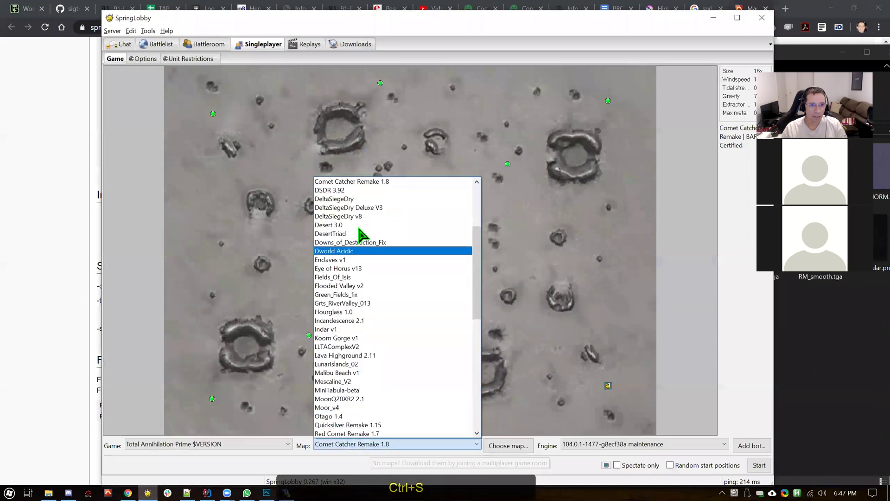
pyautogui.click(357, 199)
pyautogui.click(382, 444)
pyautogui.scroll(3, 369, 297)
pyautogui.scroll(1, 368, 279)
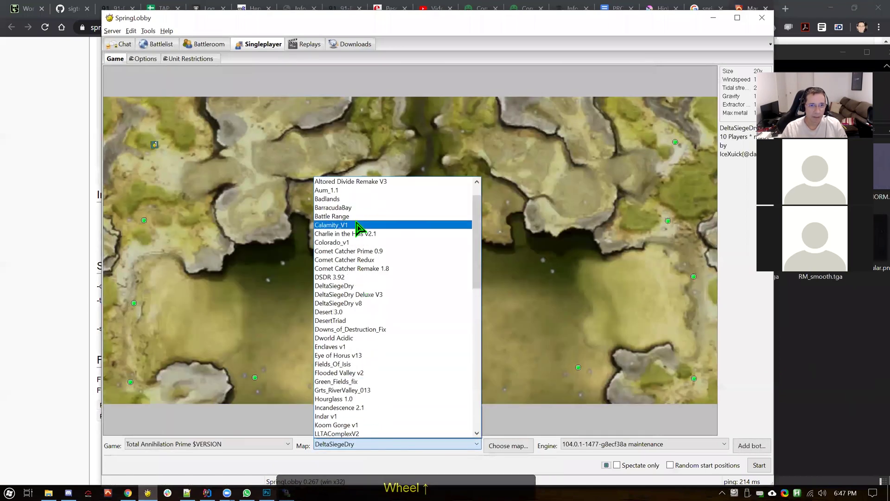
pyautogui.click(392, 269)
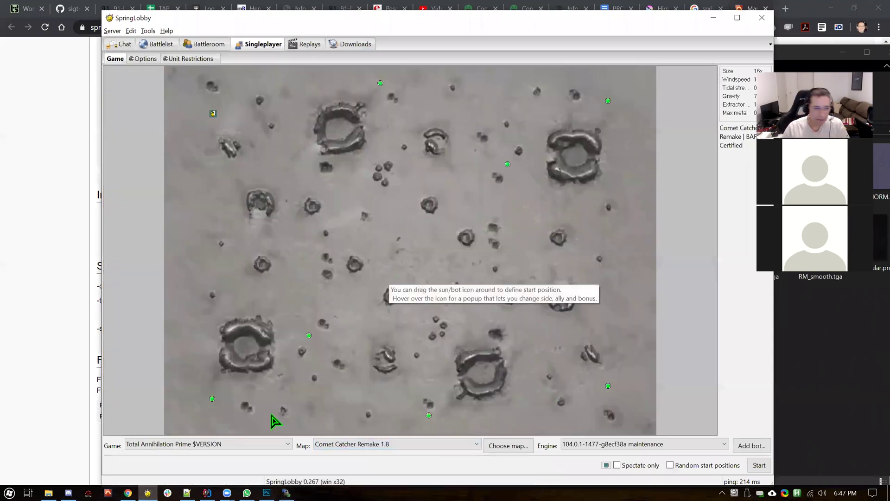
# Step: Close SpringLobby and open a second File Explorer window from the maps folder
pyautogui.click(762, 17)
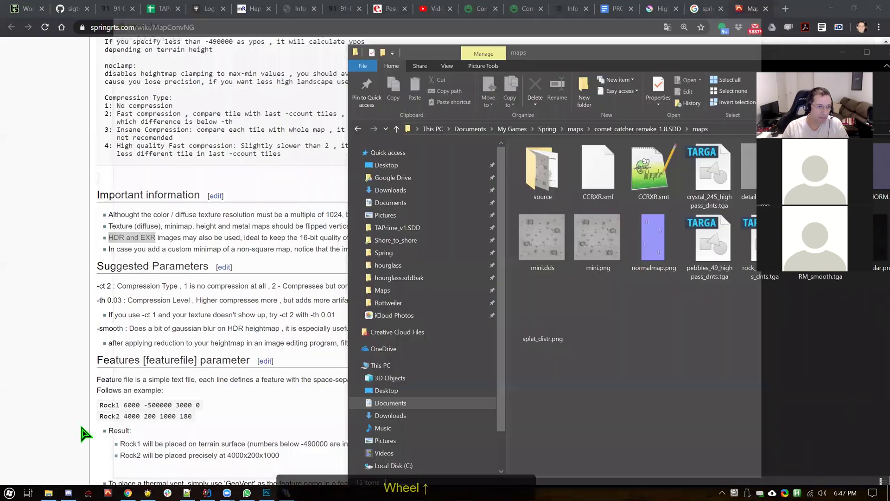
pyautogui.click(49, 492)
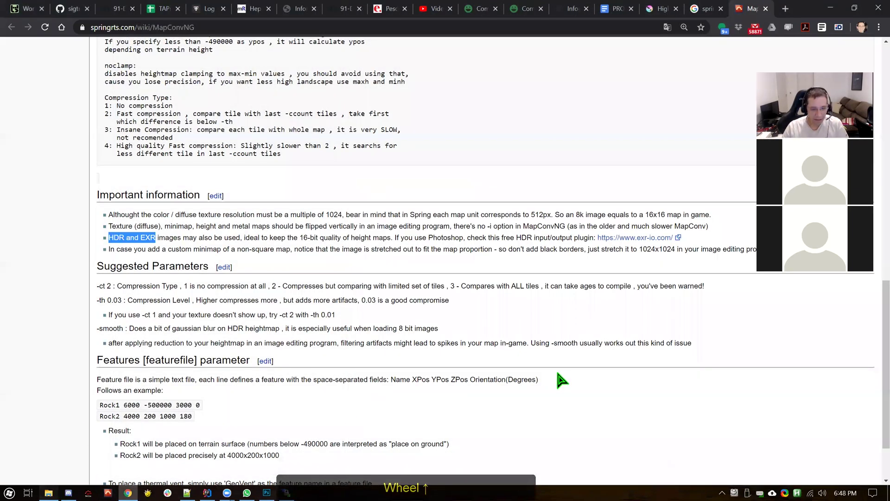
pyautogui.hotkey('alt', 'Tab')
pyautogui.hotkey('ctrl', 'n')
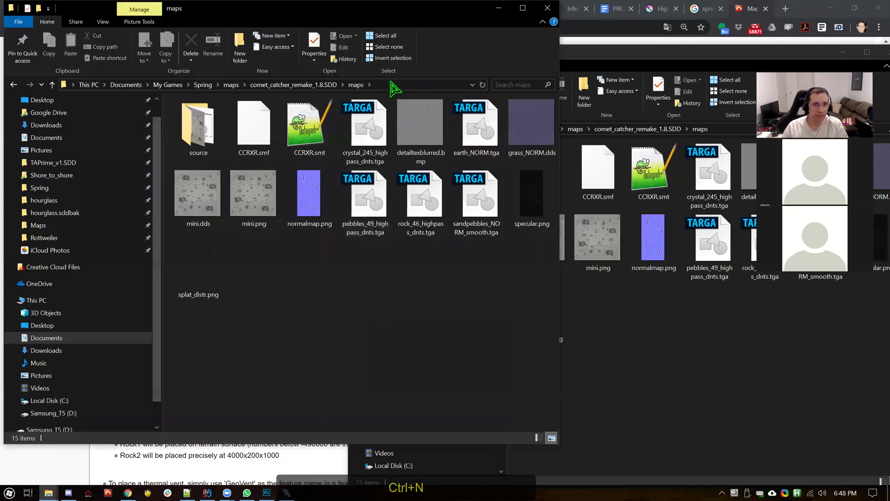
# Step: Go to the %appdata% folder in the new File Explorer window and look for the springlobby folder
pyautogui.click(387, 83)
pyautogui.write('%appdata%')
pyautogui.hotkey('shift', 'Return')
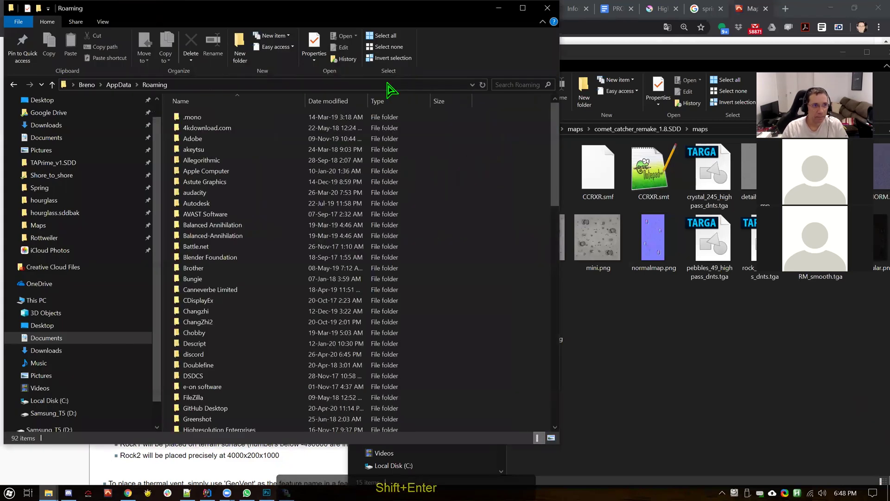
pyautogui.scroll(-15, 233, 391)
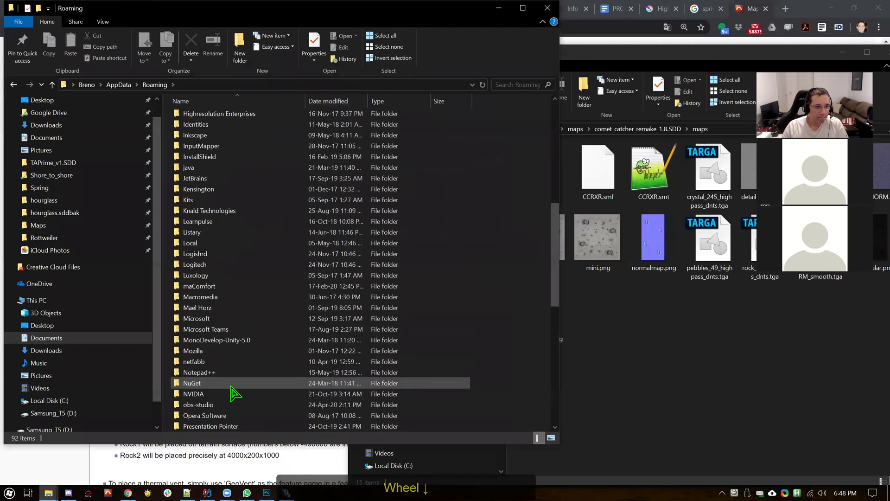
pyautogui.scroll(-5, 231, 390)
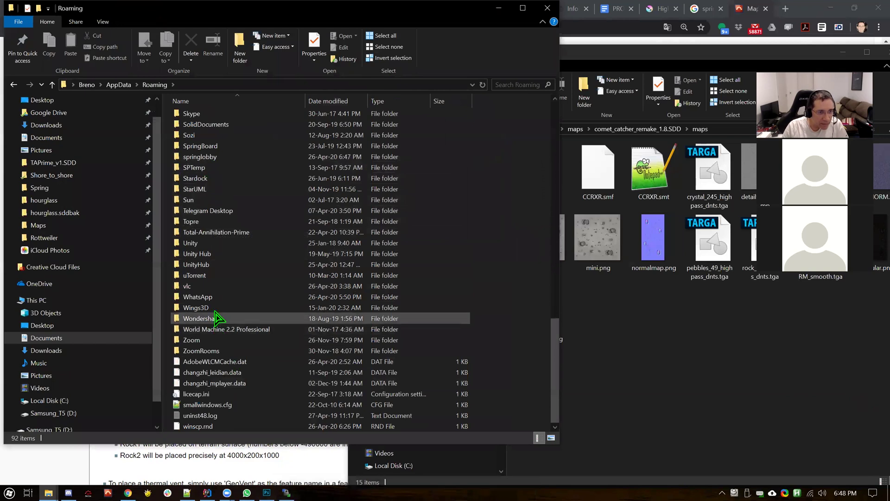
# Step: Open the springlobby folder in Roaming and permanently delete its cache folder
pyautogui.scroll(4, 215, 306)
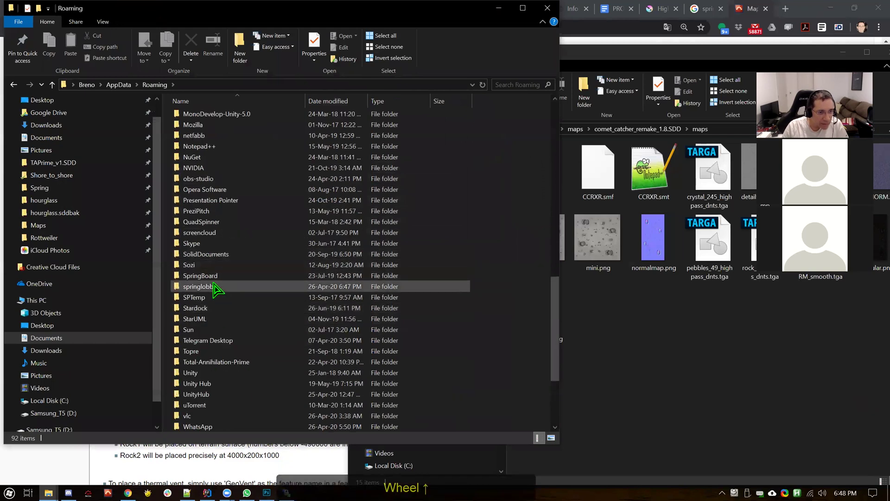
pyautogui.doubleClick(213, 287)
pyautogui.click(200, 120)
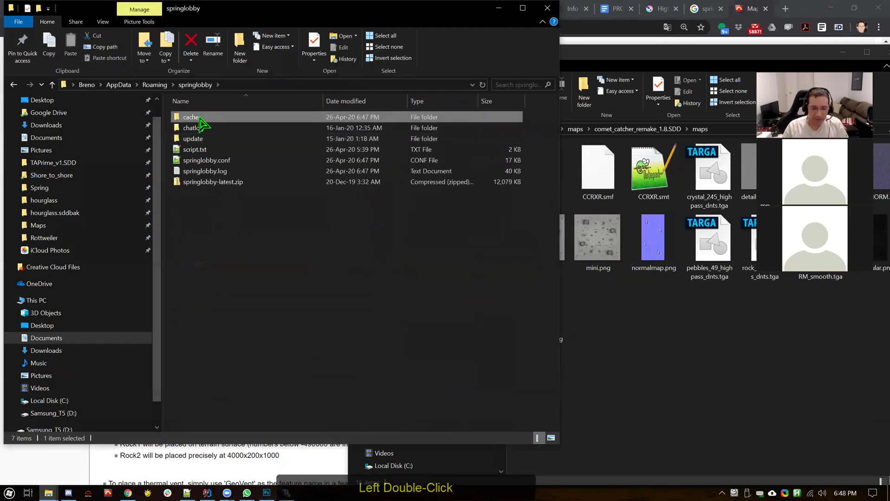
pyautogui.press('Delete')
pyautogui.hotkey('shift', 'Delete')
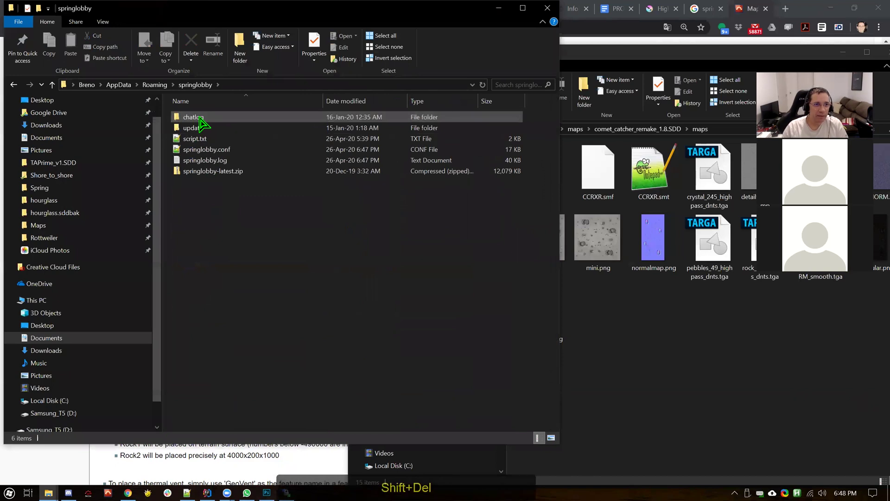
# Step: Launch SpringLobby, dismiss the update prompt and go to the single-player game setup
pyautogui.click(108, 490)
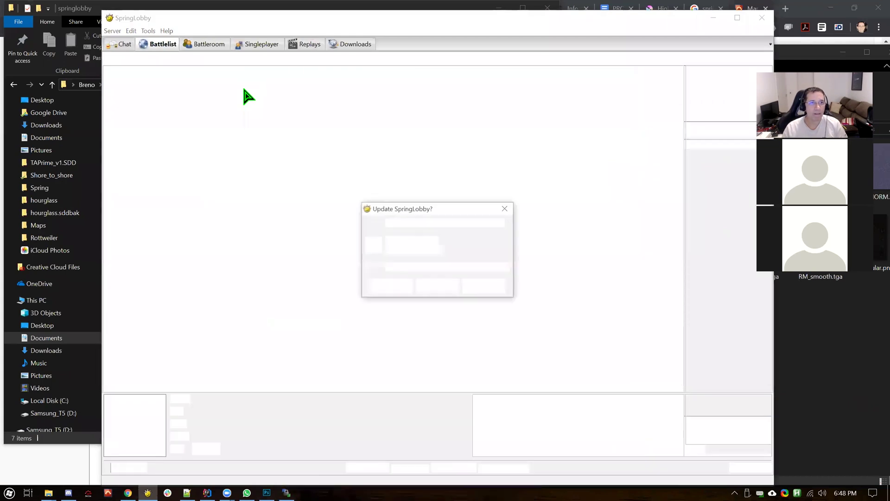
pyautogui.click(437, 286)
pyautogui.click(297, 43)
pyautogui.click(258, 44)
# Step: Choose Comet Catcher Remake 1.8 as the single-player map
pyautogui.click(356, 444)
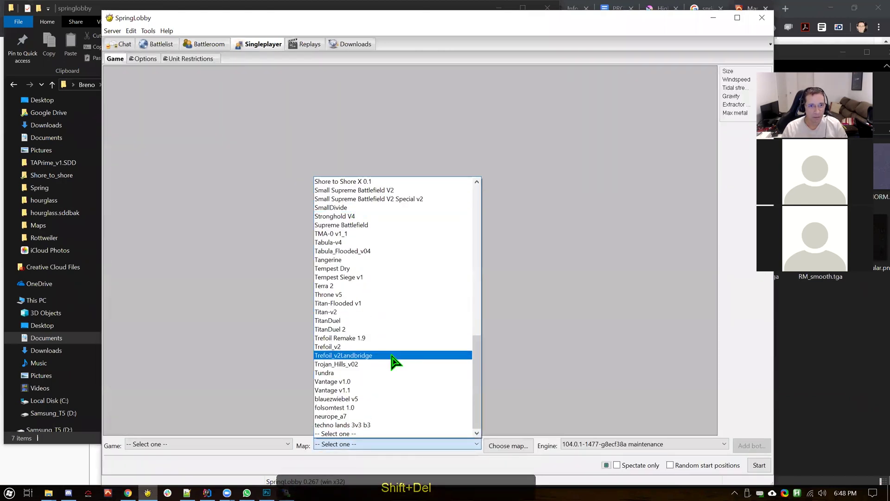
pyautogui.scroll(8, 392, 356)
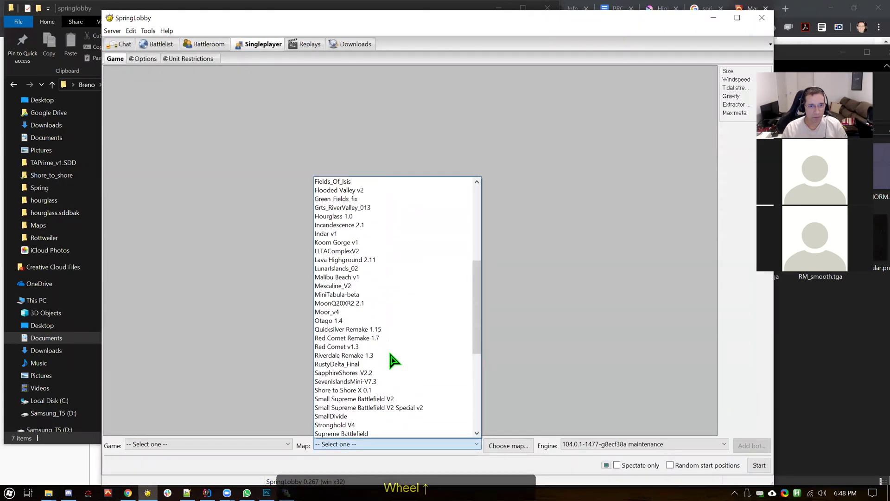
pyautogui.scroll(6, 365, 281)
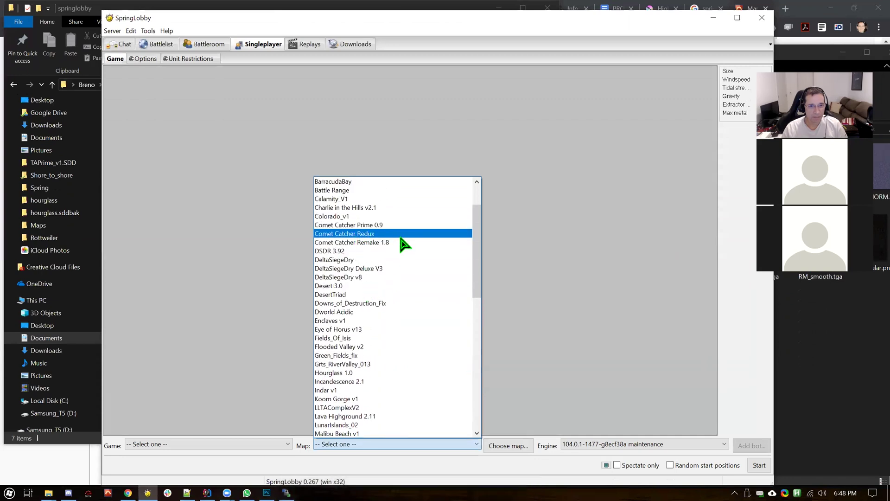
pyautogui.click(398, 245)
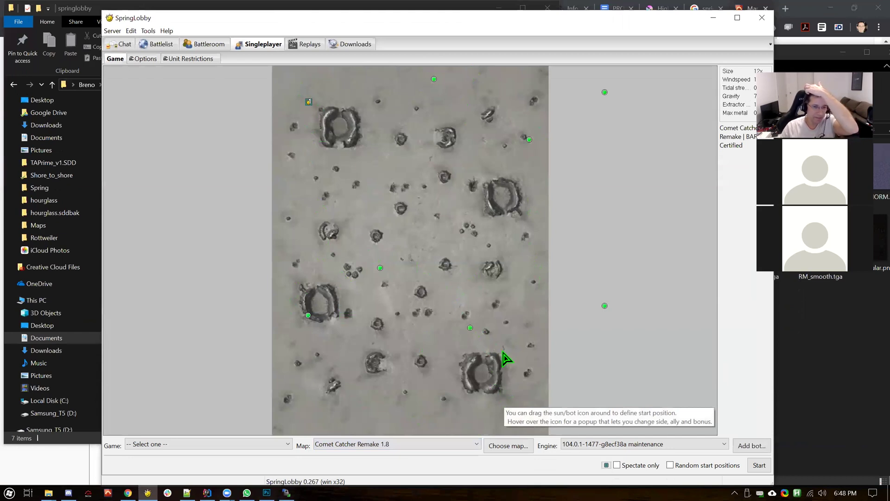
# Step: Compare the map preview's terrain image with its metal spot view by cycling between them
pyautogui.scroll(1, 396, 271)
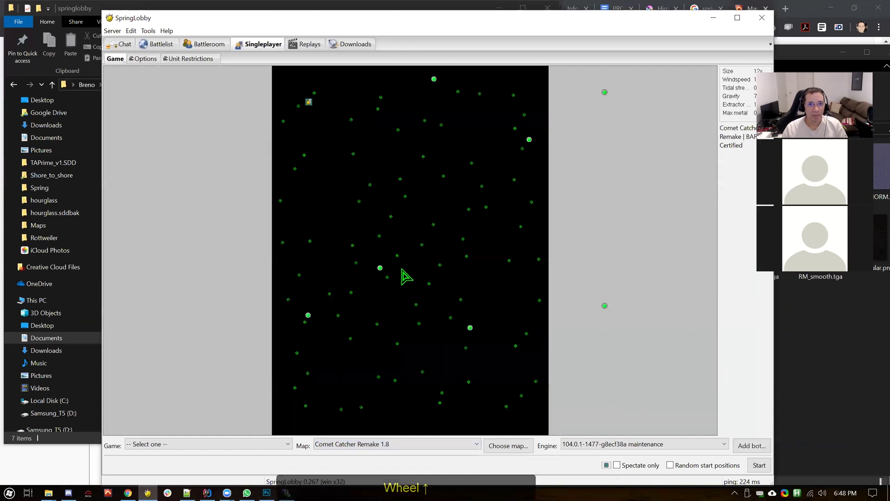
pyautogui.scroll(-1, 423, 256)
pyautogui.scroll(1, 423, 254)
pyautogui.scroll(-1, 423, 254)
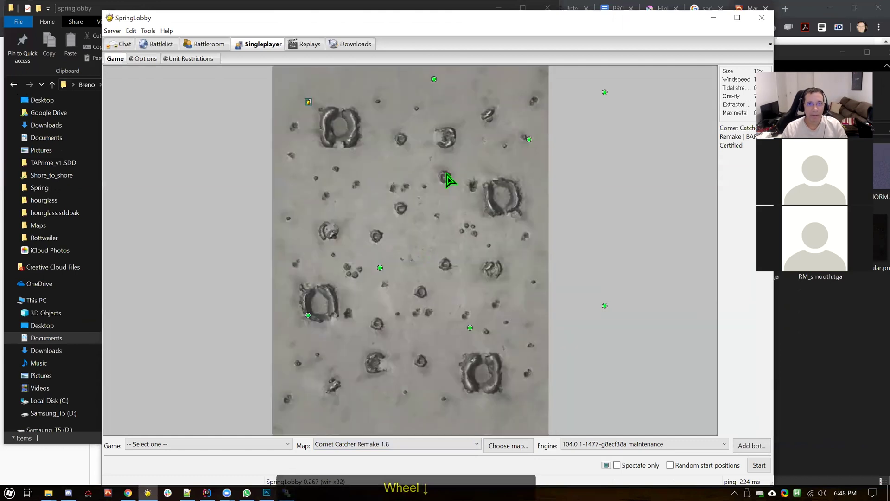
pyautogui.scroll(1, 446, 186)
pyautogui.scroll(-1, 447, 185)
pyautogui.scroll(1, 446, 185)
pyautogui.scroll(-1, 447, 186)
pyautogui.scroll(1, 447, 185)
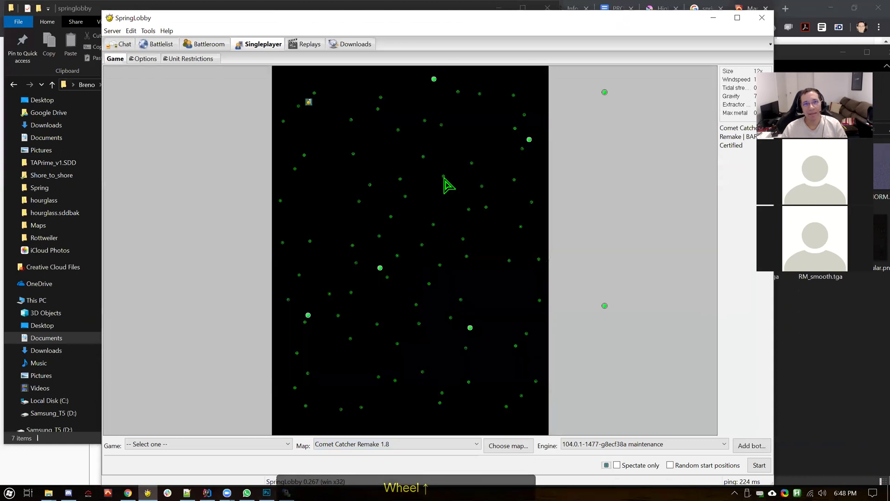
pyautogui.scroll(1, 447, 185)
pyautogui.scroll(1, 332, 112)
pyautogui.scroll(1, 332, 111)
pyautogui.scroll(-1, 288, 129)
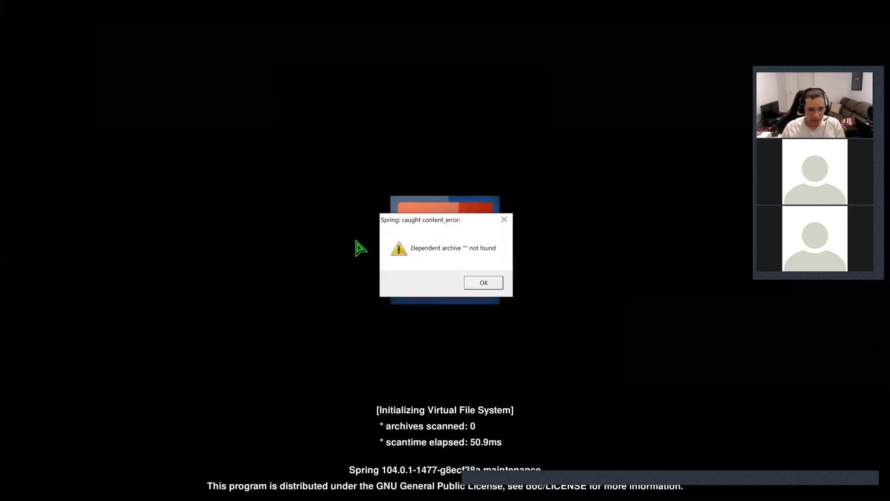
# Step: Dismiss the engine's error dialog and bring up the comet_catcher_remake_1.8.SDD folder in File Explorer
pyautogui.hotkey('alt', 'Tab')
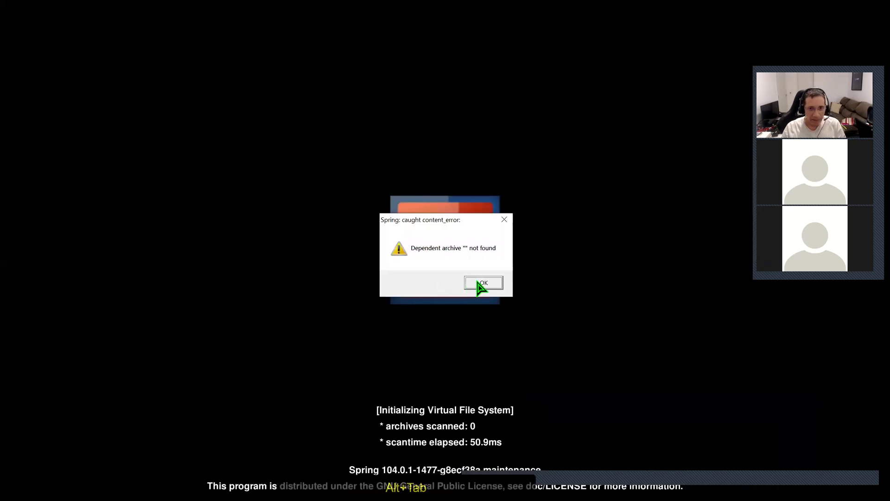
pyautogui.click(480, 283)
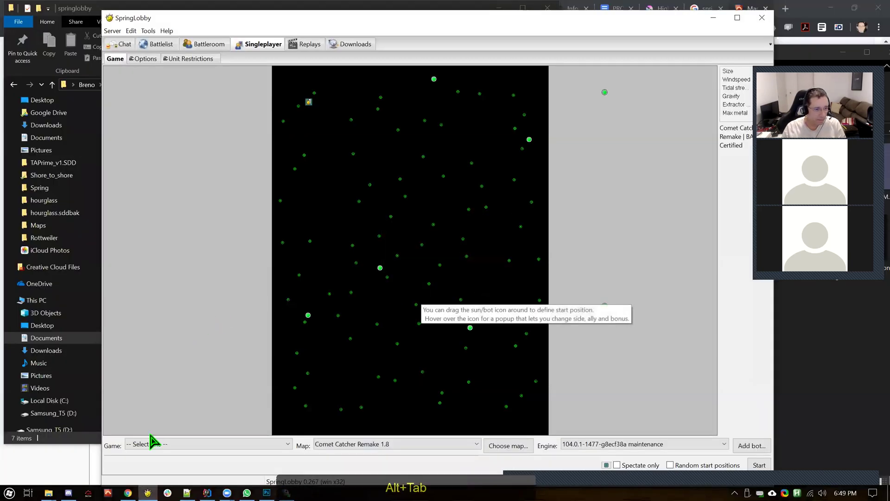
pyautogui.moveTo(51, 493)
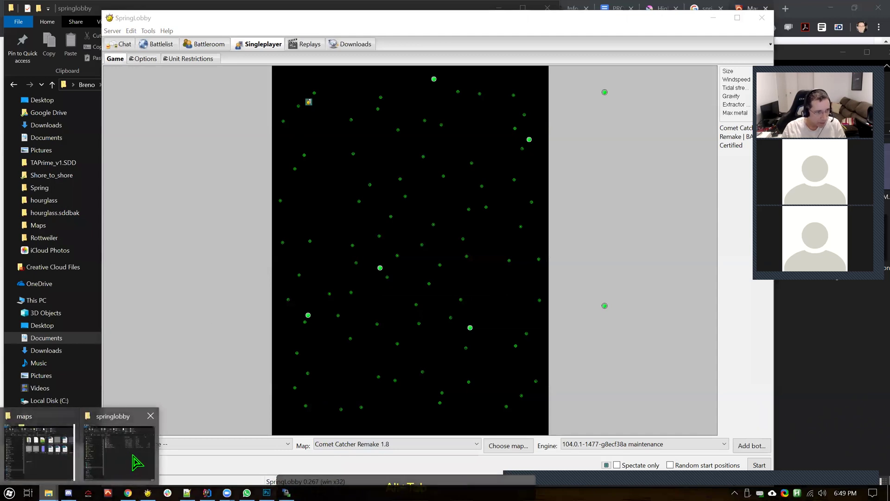
pyautogui.click(131, 457)
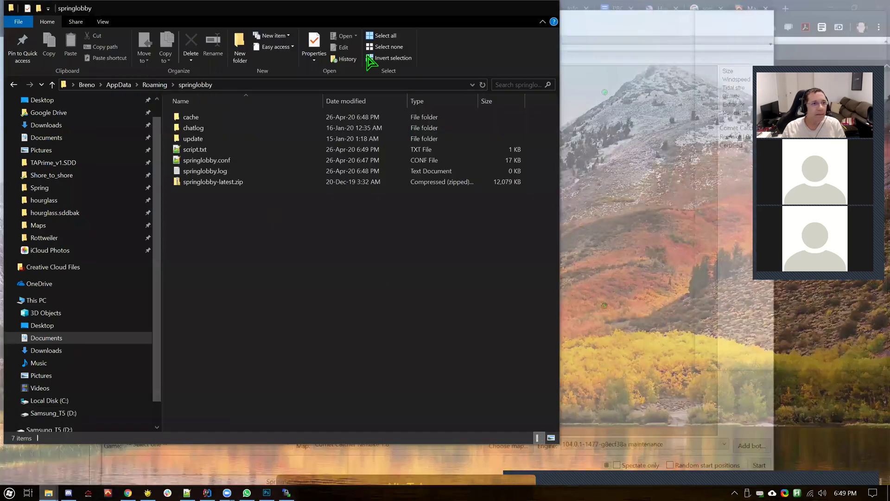
pyautogui.hotkey('alt', 'Tab')
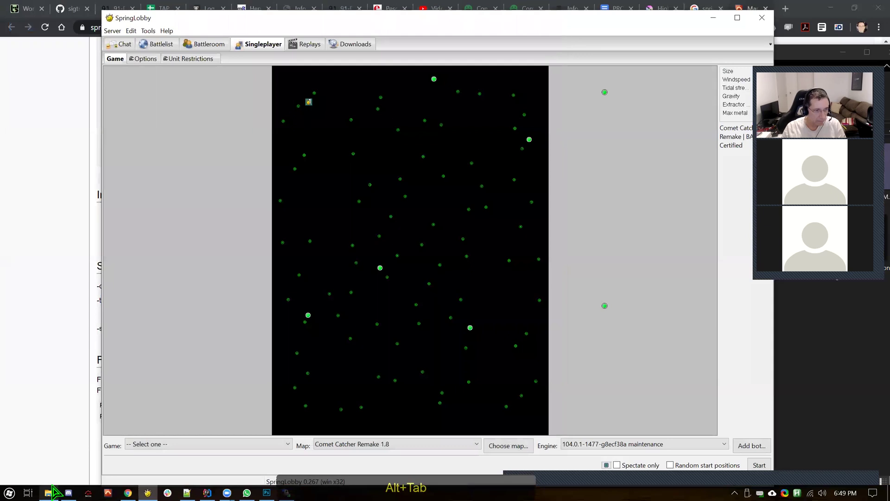
pyautogui.hotkey('alt', 'Tab')
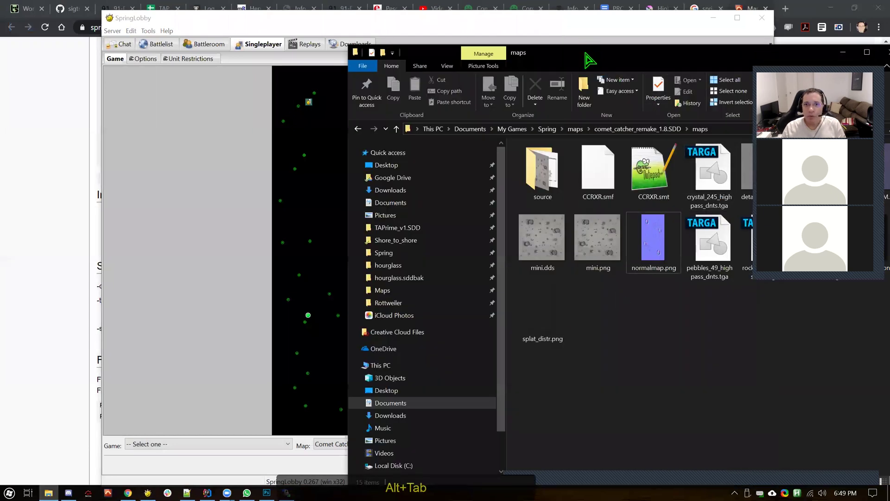
pyautogui.moveTo(590, 60); pyautogui.dragTo(302, 51)
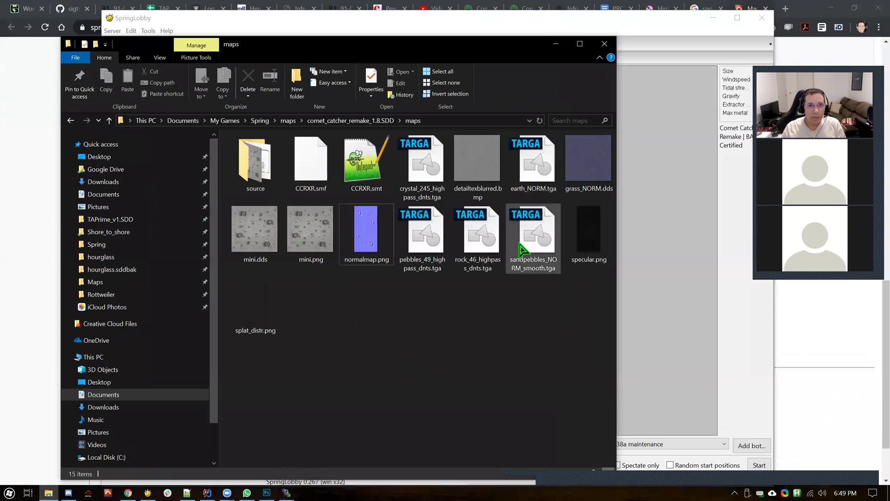
pyautogui.click(369, 121)
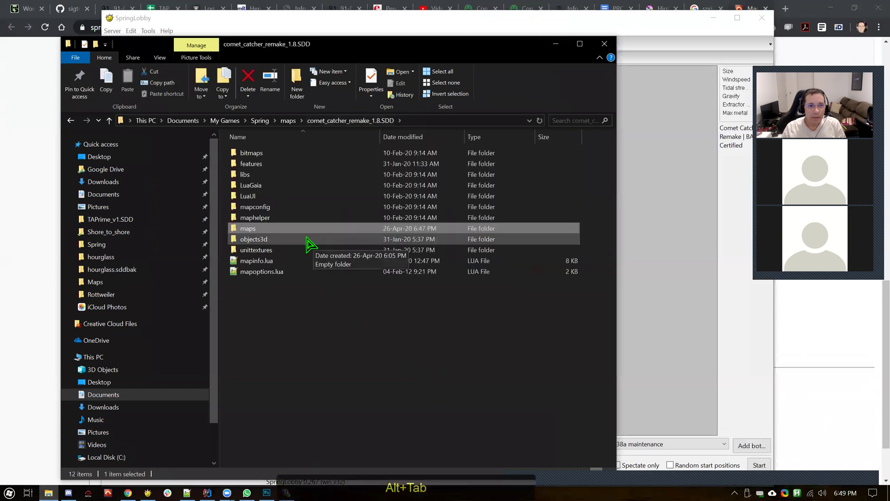
# Step: Open mapinfo.lua in Notepad++, search it for "depend" and close the file
pyautogui.click(260, 263)
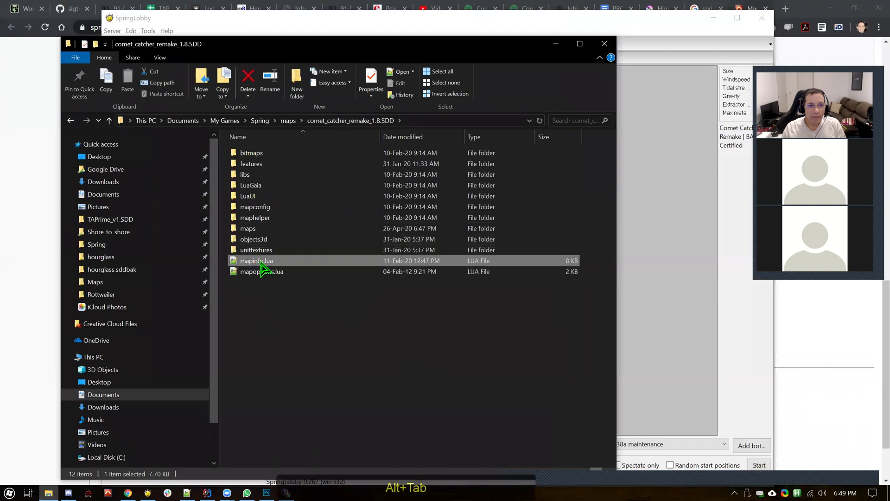
pyautogui.doubleClick(260, 263)
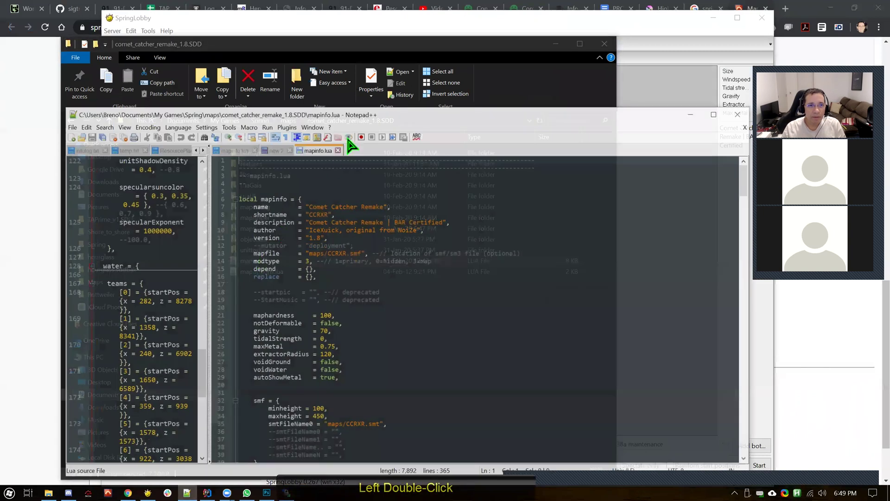
pyautogui.doubleClick(544, 252)
pyautogui.hotkey('ctrl', 'f')
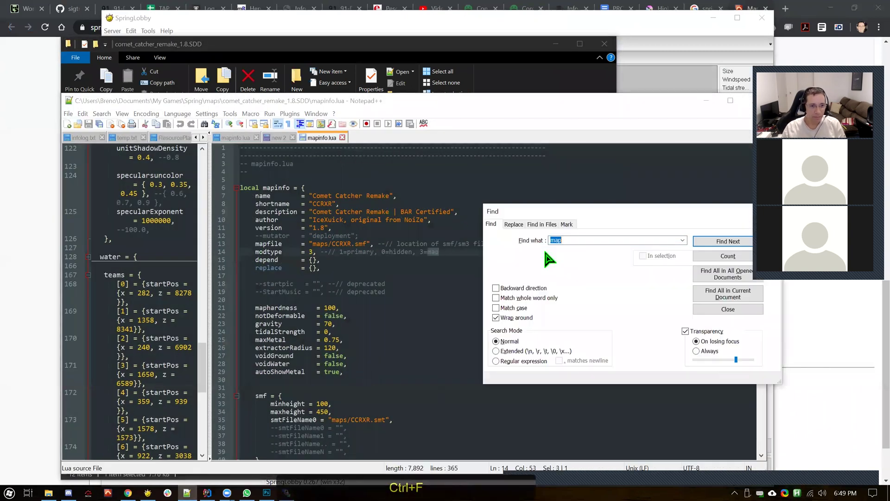
pyautogui.write('depend')
pyautogui.press('Return')
pyautogui.press('Return')
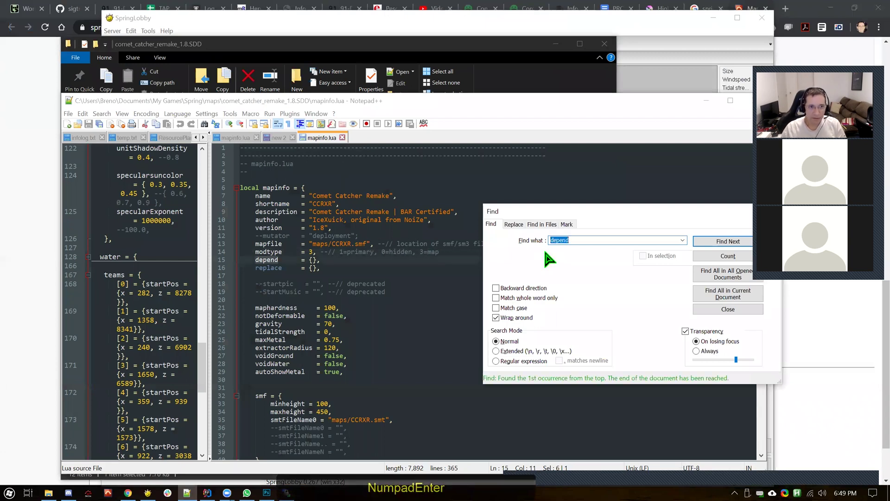
pyautogui.moveTo(715, 212); pyautogui.dragTo(534, 240)
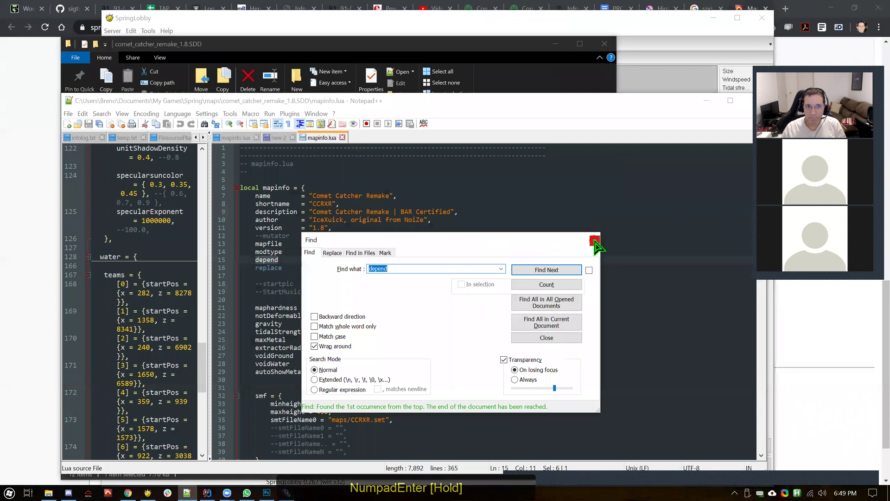
pyautogui.click(595, 241)
pyautogui.click(343, 137)
# Step: Open mapoptions.lua from the map folder, check its options table for dependencies and return to the folder
pyautogui.click(332, 44)
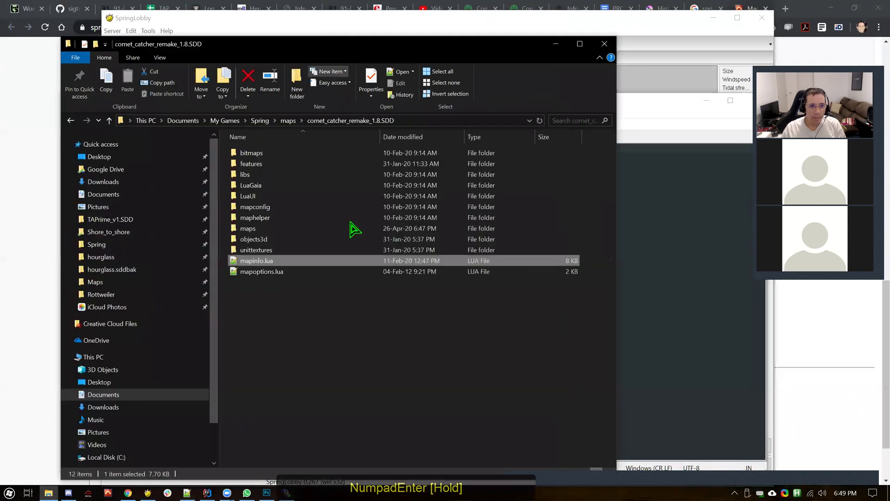
pyautogui.doubleClick(267, 273)
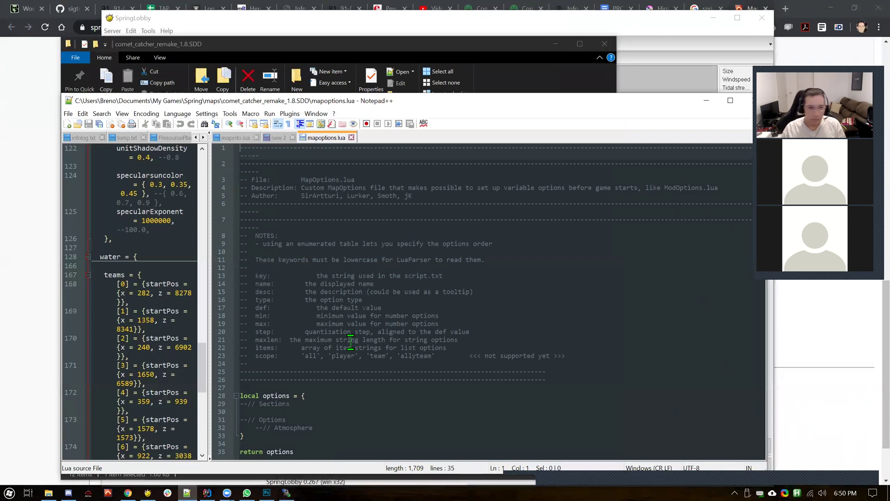
pyautogui.scroll(-1, 348, 325)
pyautogui.click(342, 293)
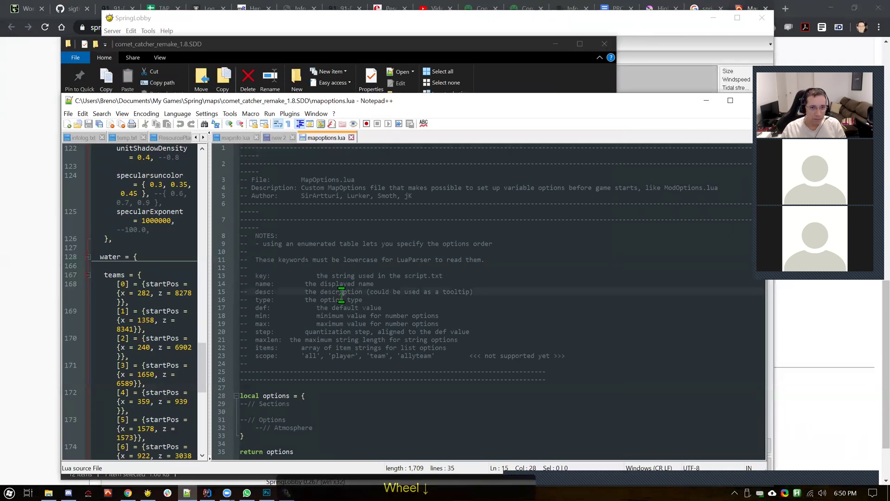
pyautogui.click(278, 138)
pyautogui.click(266, 46)
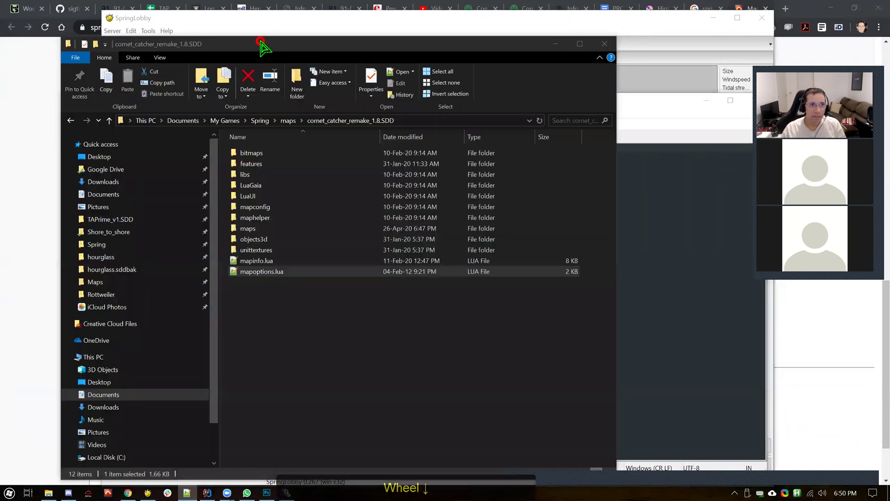
# Step: Check the contents of the map's inner maps folder and go back up to Spring's maps folder
pyautogui.click(262, 250)
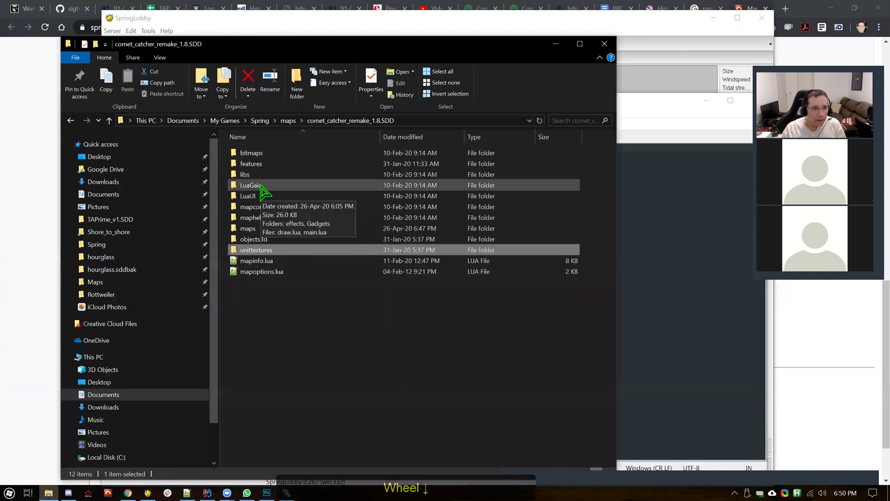
pyautogui.scroll(-1, 265, 248)
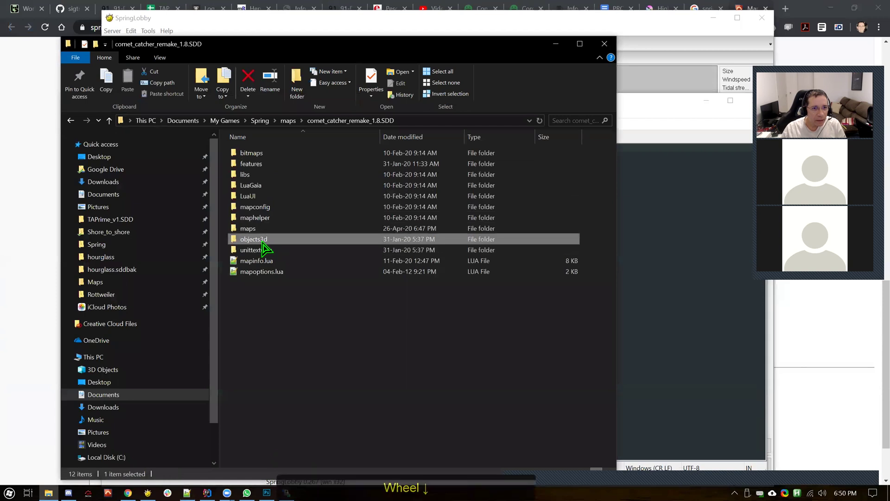
pyautogui.doubleClick(257, 229)
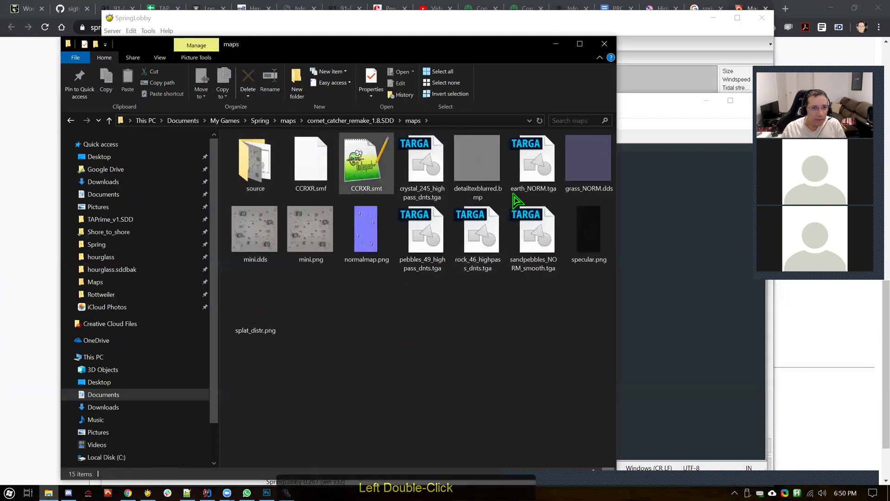
pyautogui.doubleClick(288, 120)
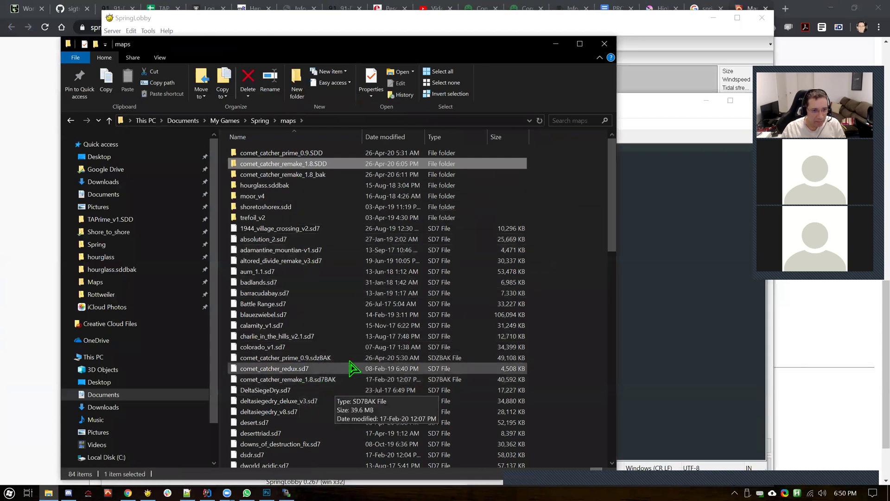
# Step: Choose Total Annihilation Prime $VERSION as the game in SpringLobby and start the single-player match on Comet Catcher Remake 1.8
pyautogui.click(150, 491)
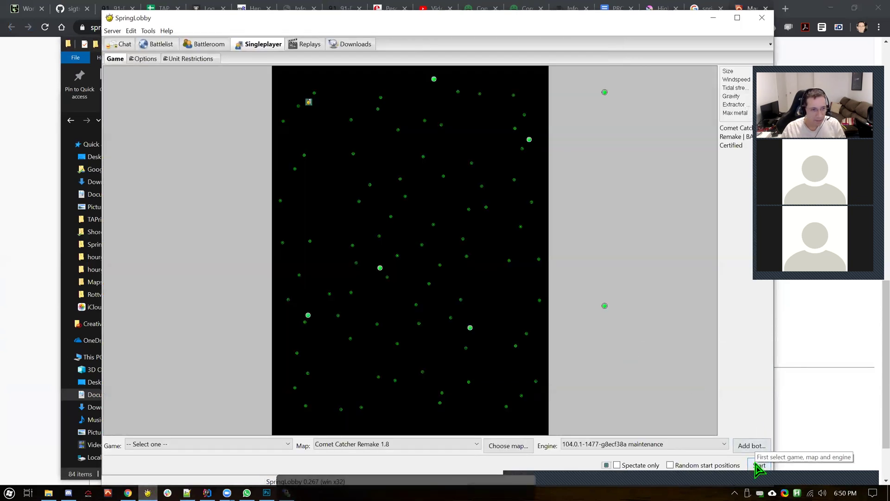
pyautogui.click(253, 443)
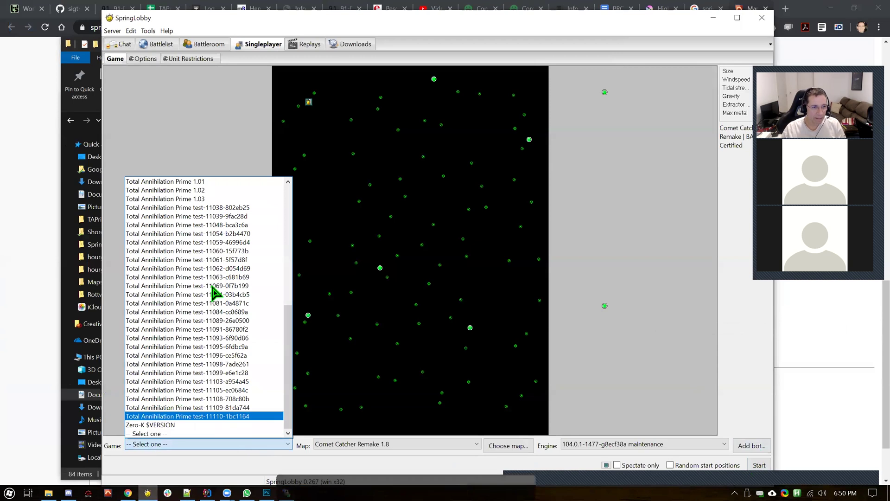
pyautogui.scroll(2, 204, 236)
pyautogui.click(195, 217)
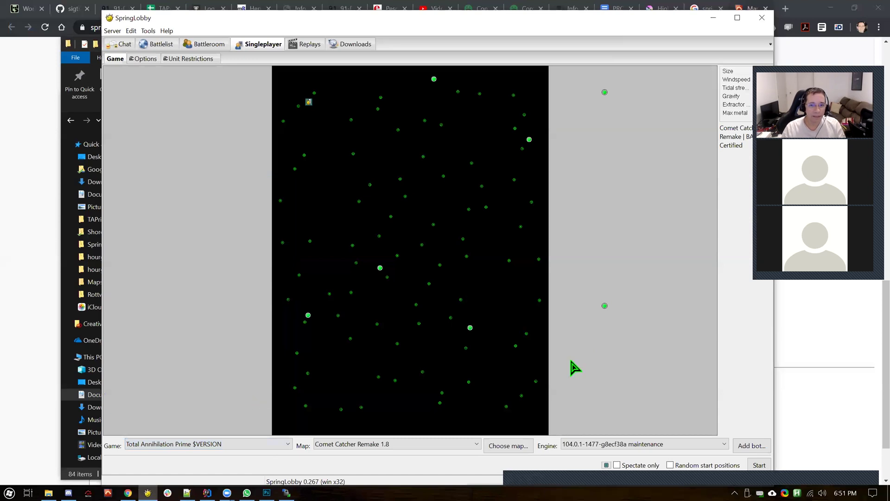
pyautogui.click(759, 465)
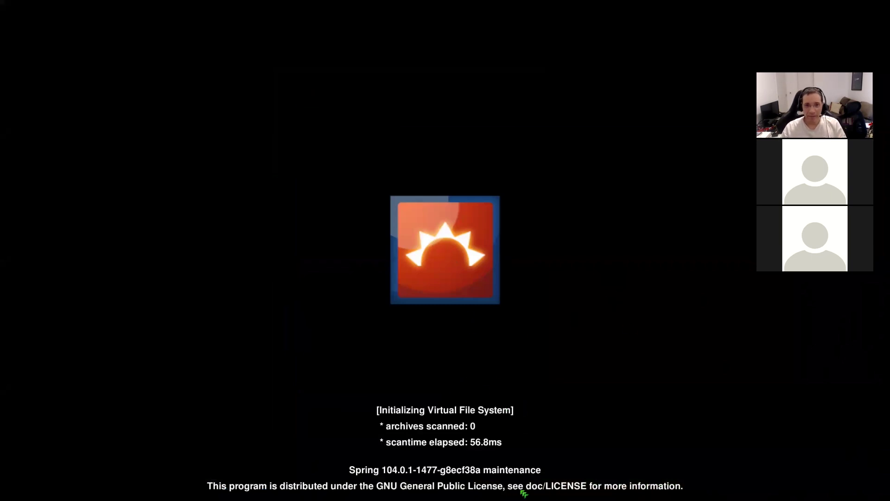
pyautogui.middleClick(546, 408)
pyautogui.middleClick(502, 384)
pyautogui.scroll(1, 435, 348)
pyautogui.scroll(1, 432, 346)
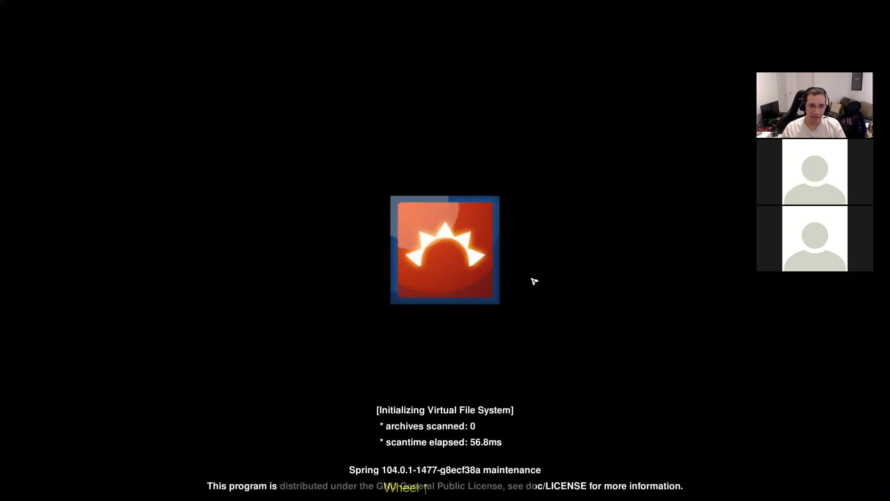
pyautogui.hotkey('alt', 'Tab')
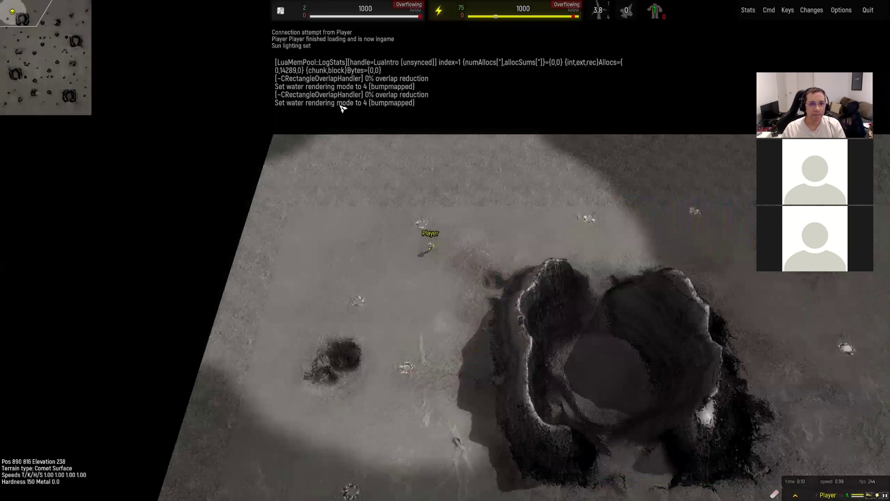
# Step: Turn on the metal map overlay and survey the metal spots and craters across the Comet Catcher Remake 1.8 map
pyautogui.scroll(-1, 484, 318)
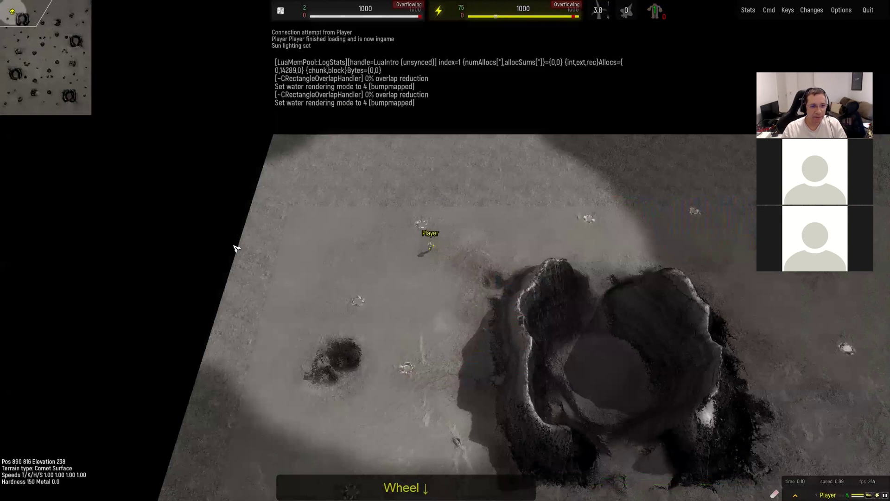
pyautogui.press('F4')
pyautogui.middleClick(261, 254)
pyautogui.scroll(-1, 252, 216)
pyautogui.middleClick(278, 258)
pyautogui.scroll(1, 245, 195)
pyautogui.middleClick(311, 236)
pyautogui.scroll(1, 310, 234)
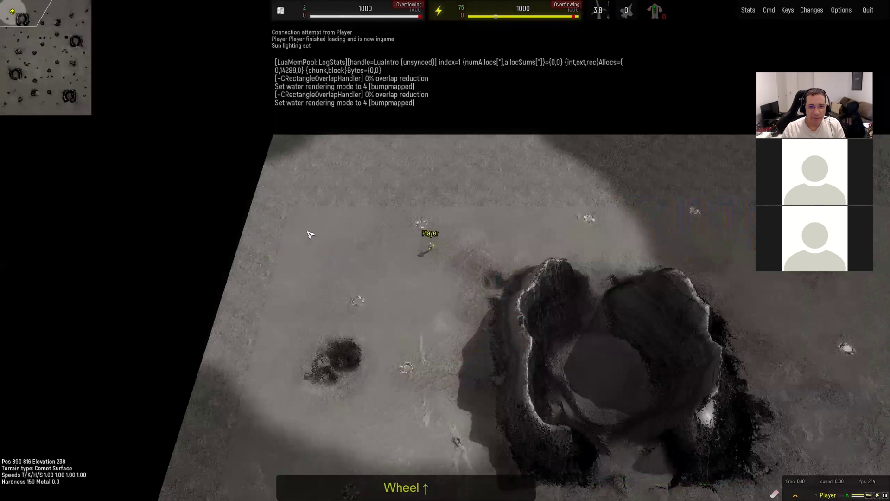
pyautogui.middleClick(555, 245)
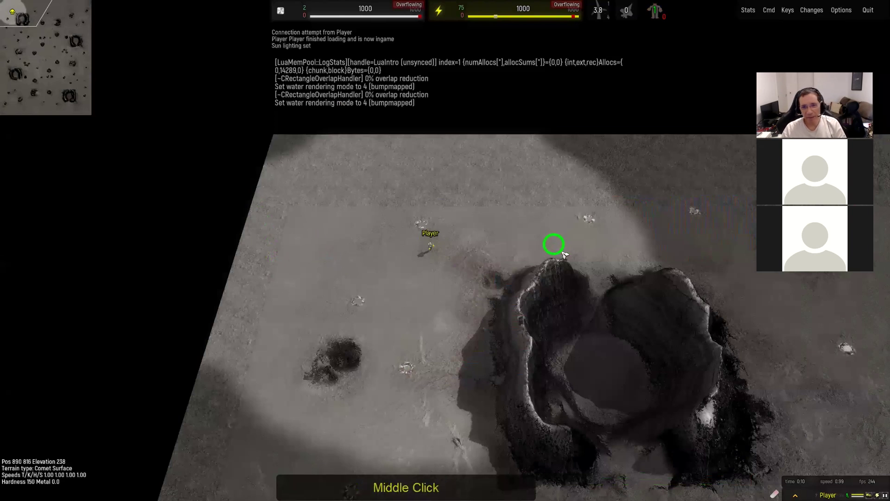
pyautogui.middleClick(533, 285)
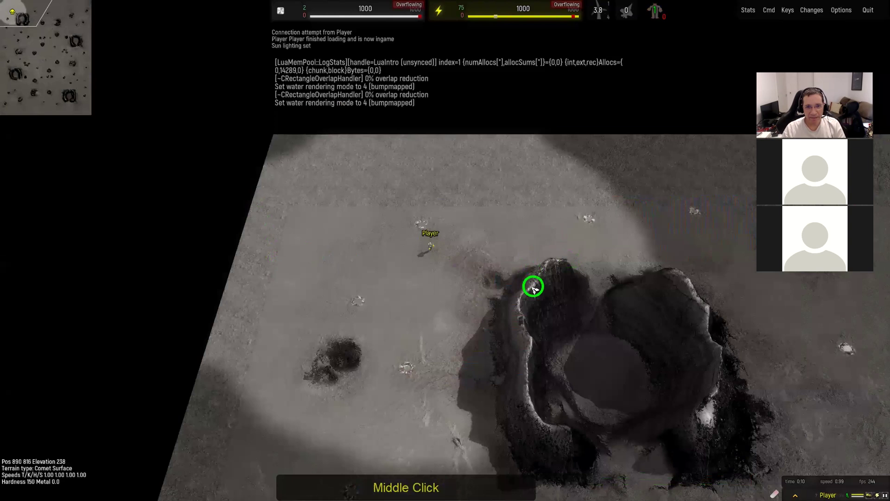
pyautogui.scroll(1, 353, 223)
pyautogui.middleClick(391, 164)
pyautogui.middleClick(467, 114)
pyautogui.middleClick(607, 152)
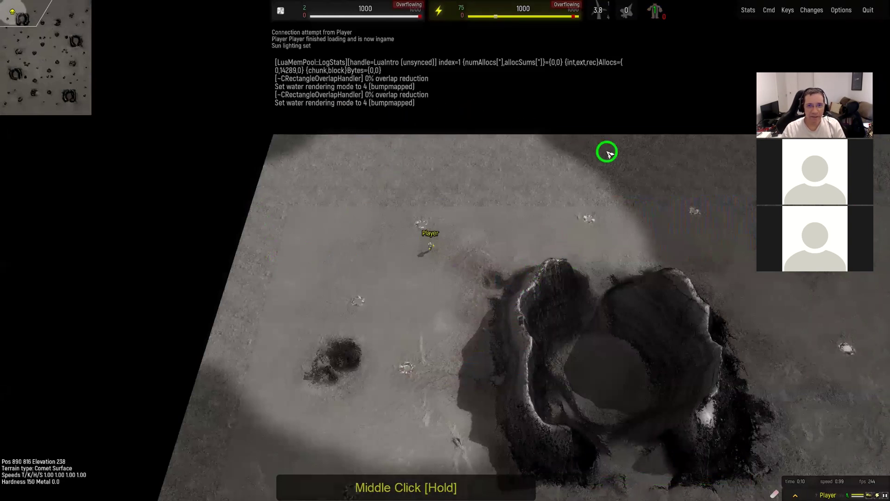
pyautogui.middleClick(638, 136)
pyautogui.middleClick(699, 168)
pyautogui.middleClick(617, 193)
pyautogui.middleClick(360, 207)
pyautogui.middleClick(240, 181)
pyautogui.scroll(-1, 227, 179)
pyautogui.middleClick(225, 176)
pyautogui.middleClick(155, 179)
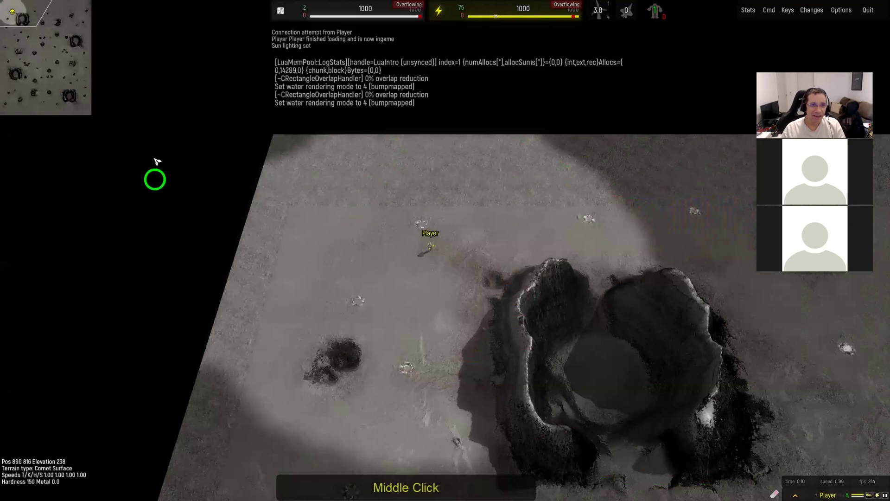
pyautogui.middleClick(398, 163)
pyautogui.scroll(1, 389, 168)
pyautogui.middleClick(379, 170)
pyautogui.scroll(-1, 377, 192)
pyautogui.middleClick(375, 196)
pyautogui.middleClick(329, 359)
pyautogui.middleClick(340, 424)
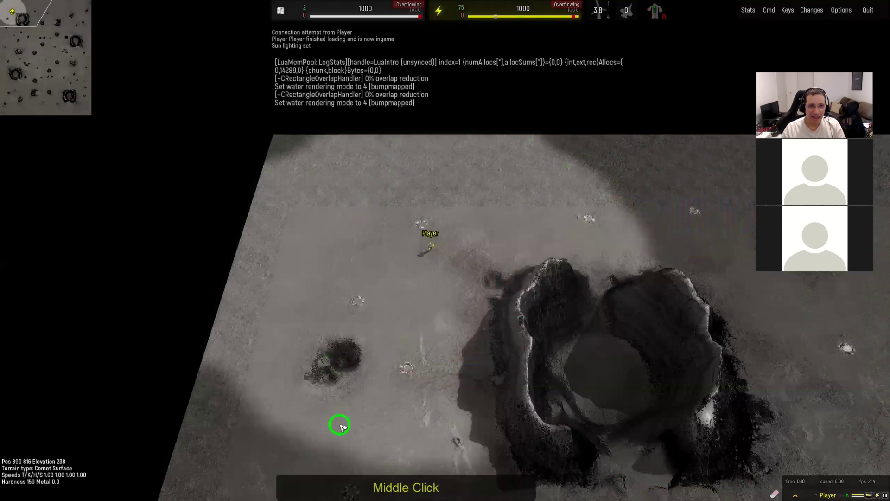
pyautogui.middleClick(270, 214)
pyautogui.middleClick(239, 336)
pyautogui.middleClick(231, 392)
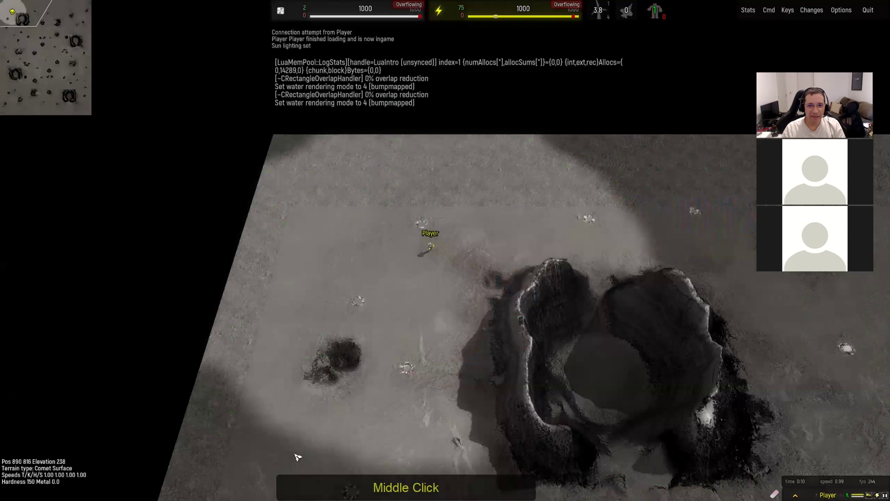
pyautogui.middleClick(248, 466)
pyautogui.scroll(1, 324, 487)
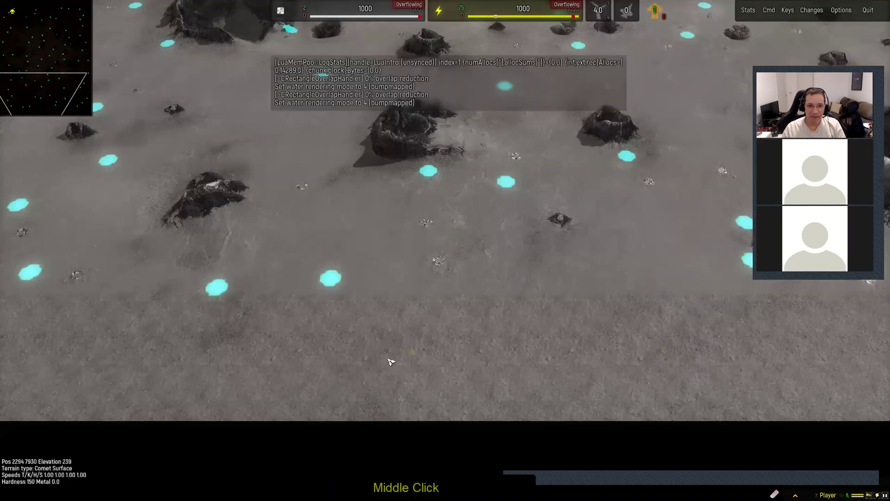
pyautogui.middleClick(502, 366)
pyautogui.middleClick(399, 340)
pyautogui.middleClick(260, 331)
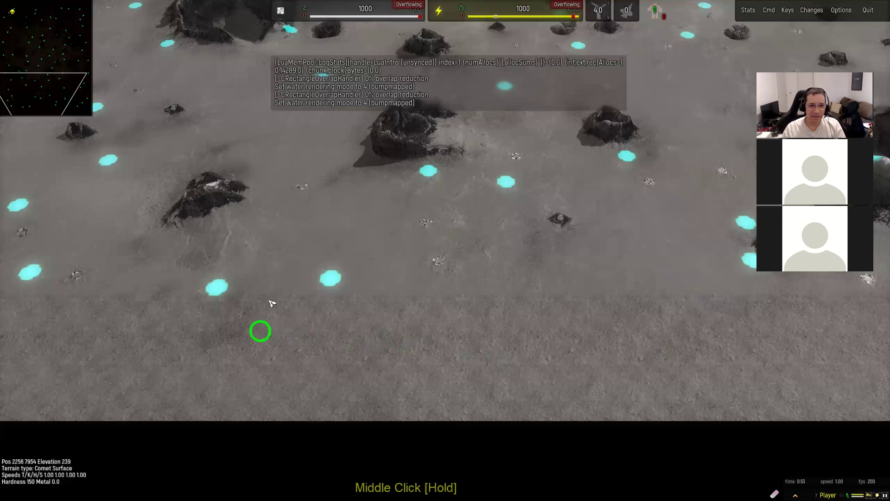
pyautogui.middleClick(291, 271)
# Step: Toggle the metal map overlay to compare the metal spots with the terrain markings, and quit the match
pyautogui.press('y')
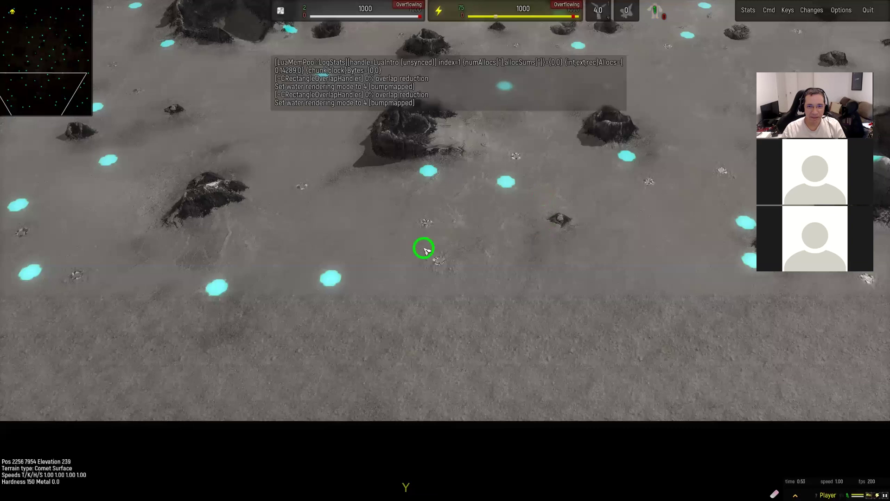
pyautogui.press('F4')
pyautogui.middleClick(481, 193)
pyautogui.press('F4')
pyautogui.middleClick(494, 217)
pyautogui.press('F4')
pyautogui.scroll(1, 494, 223)
pyautogui.middleClick(487, 227)
pyautogui.scroll(1, 483, 230)
pyautogui.middleClick(469, 270)
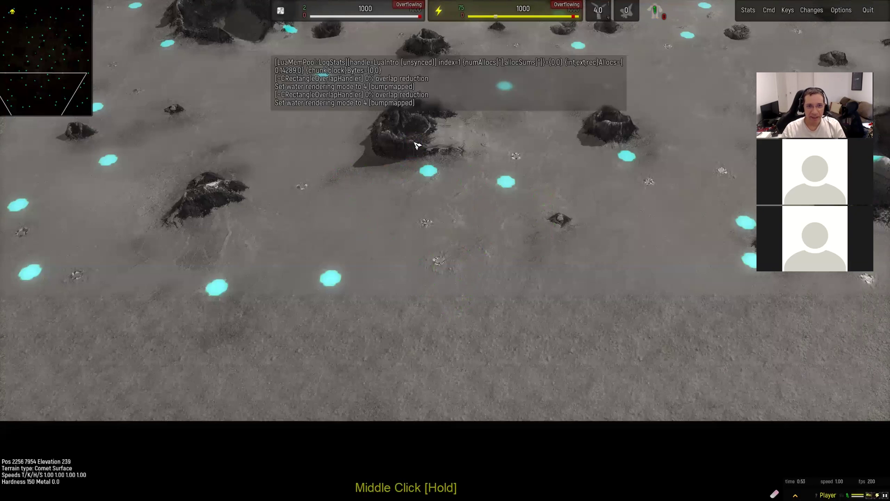
pyautogui.middleClick(412, 123)
pyautogui.press('F4')
pyautogui.scroll(-1, 473, 116)
pyautogui.hotkey('shift', 'Escape')
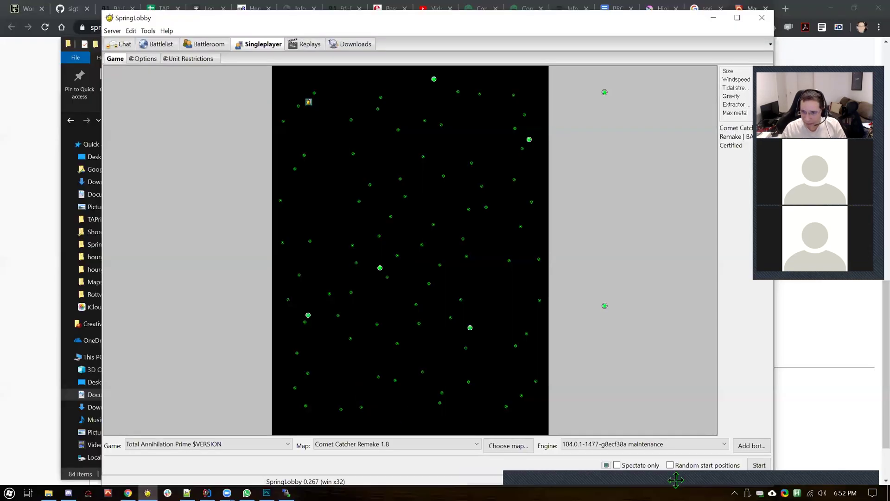
# Step: Set the single-player map to Comet Catcher Prime 0.9
pyautogui.rightClick(676, 480)
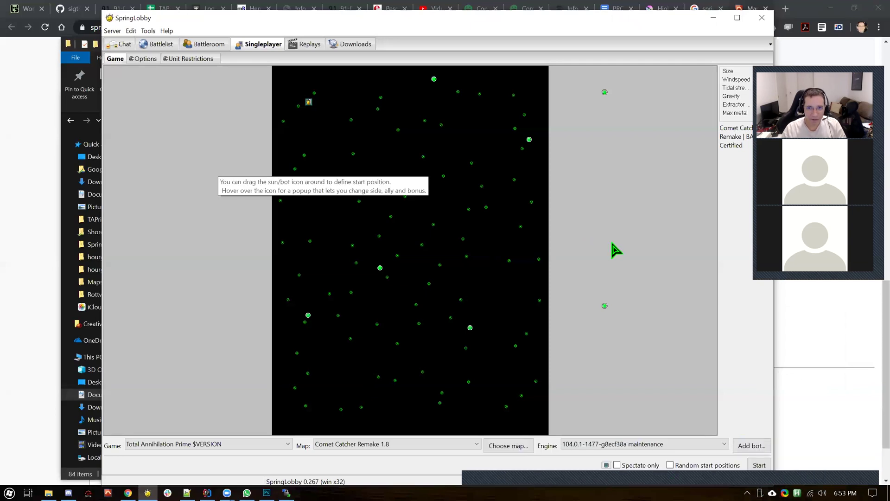
pyautogui.click(366, 444)
pyautogui.scroll(4, 367, 281)
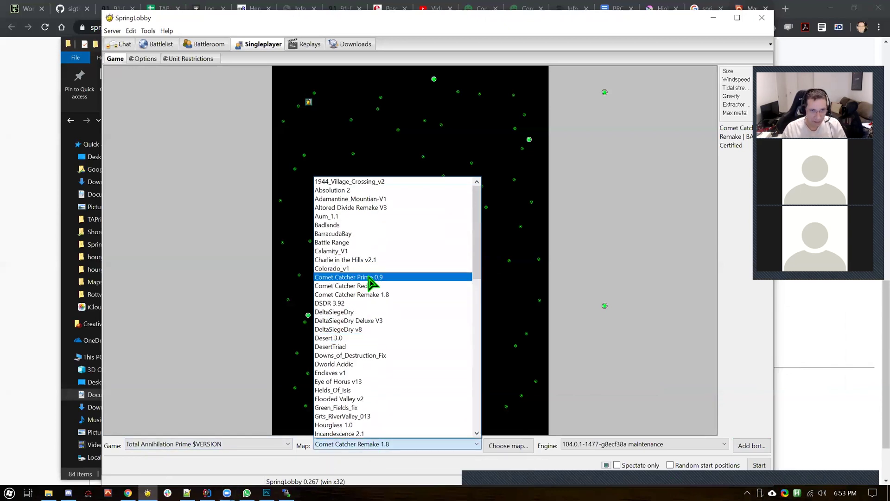
pyautogui.click(366, 280)
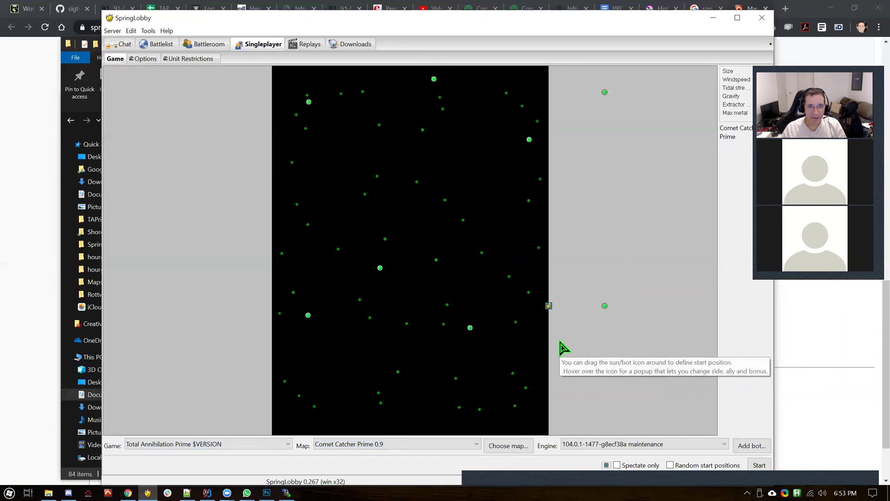
# Step: Cycle the Comet Catcher Prime 0.9 preview through its terrain, height and metal views and start the match
pyautogui.scroll(-1, 414, 267)
pyautogui.scroll(-1, 416, 273)
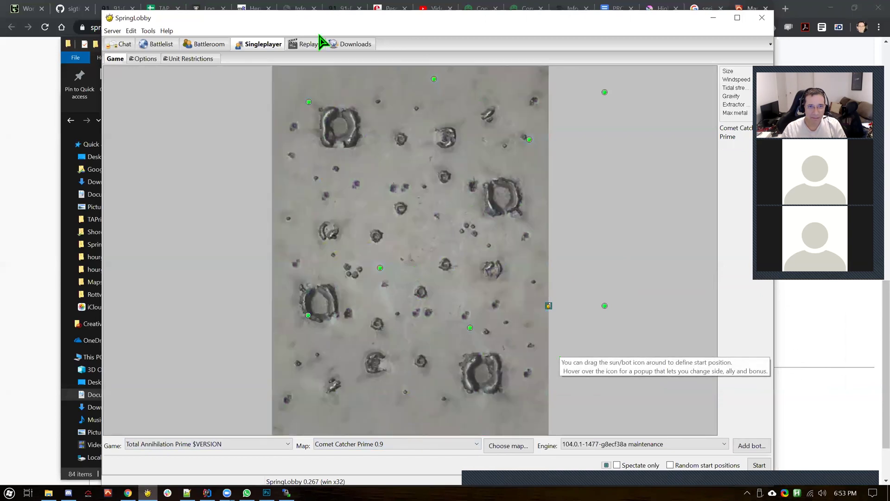
pyautogui.scroll(-1, 451, 325)
pyautogui.scroll(-1, 447, 321)
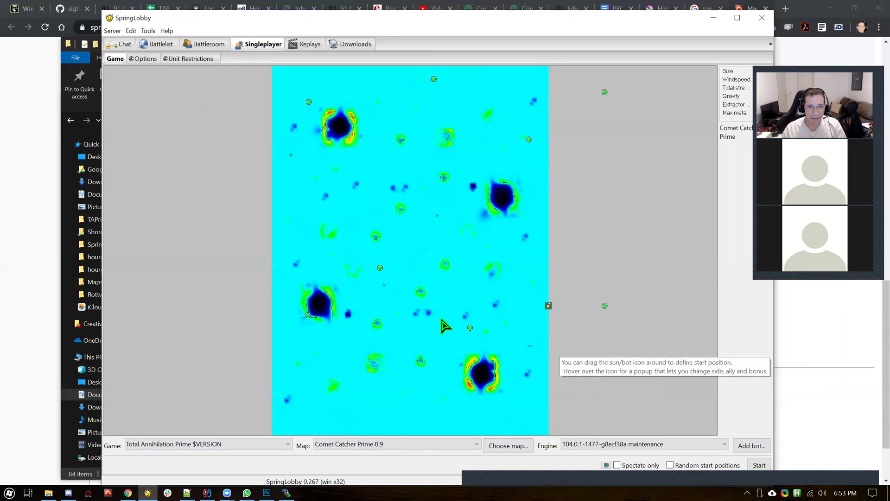
pyautogui.scroll(-1, 437, 378)
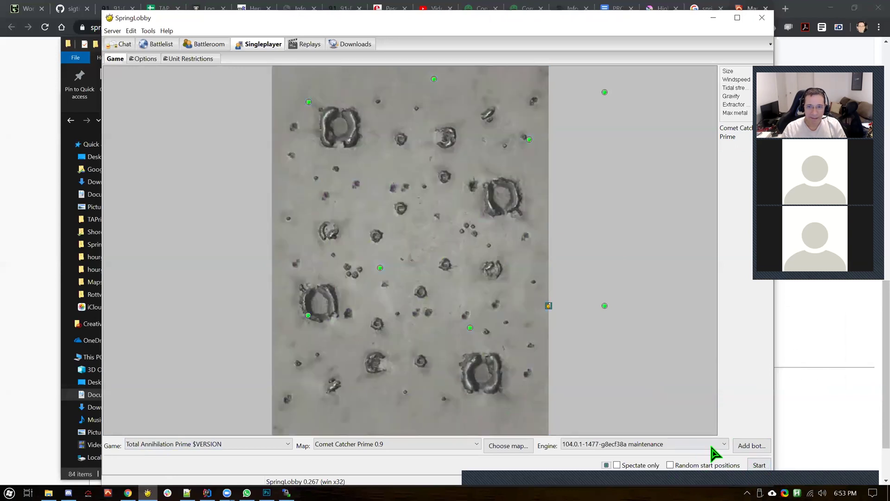
pyautogui.click(757, 466)
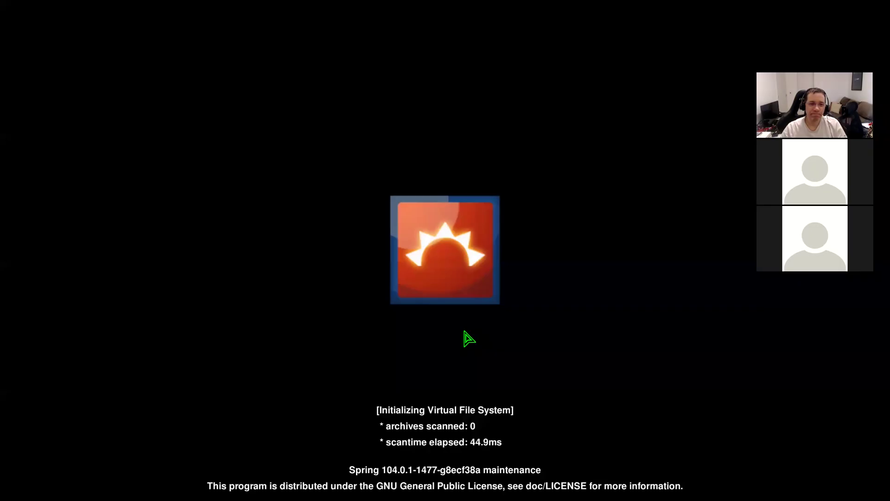
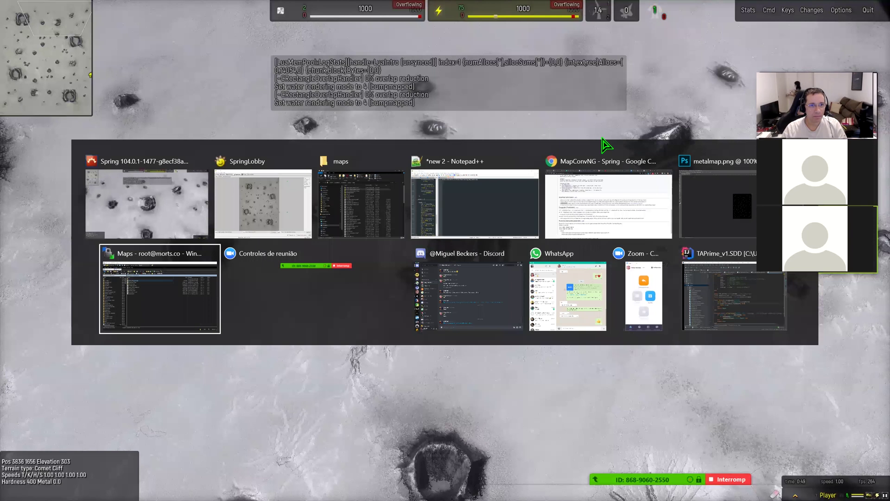
# Step: Return to the running Spring match and change it from full screen to windowed mode
pyautogui.hotkey('alt', 'shift', 'Tab')
pyautogui.hotkey('alt', 'shift', 'Tab')
pyautogui.hotkey('alt', 'shift', 'Tab')
pyautogui.hotkey('alt', 'shift', 'Tab')
pyautogui.hotkey('alt', 'shift', 'Tab')
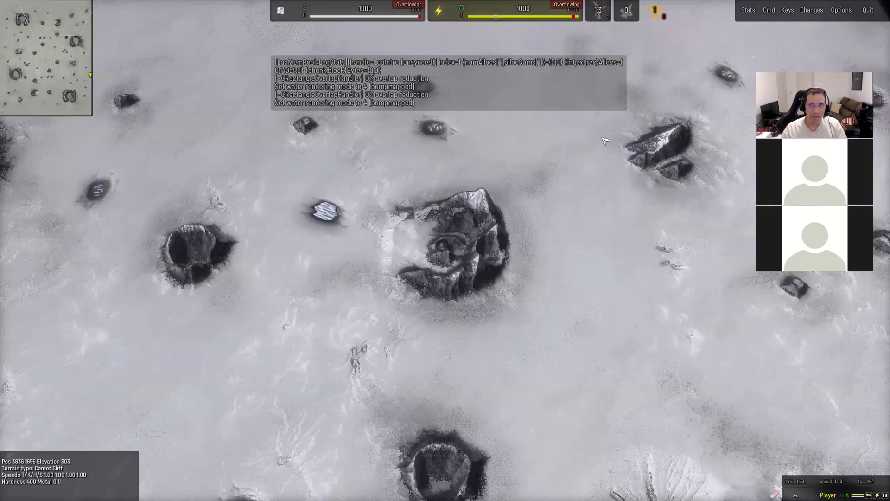
pyautogui.hotkey('alt', 'BackSpace')
# Step: Examine the Comet Catcher Prime terrain, checking the craters and metal spot markings from the overview and close up
pyautogui.press('Tab')
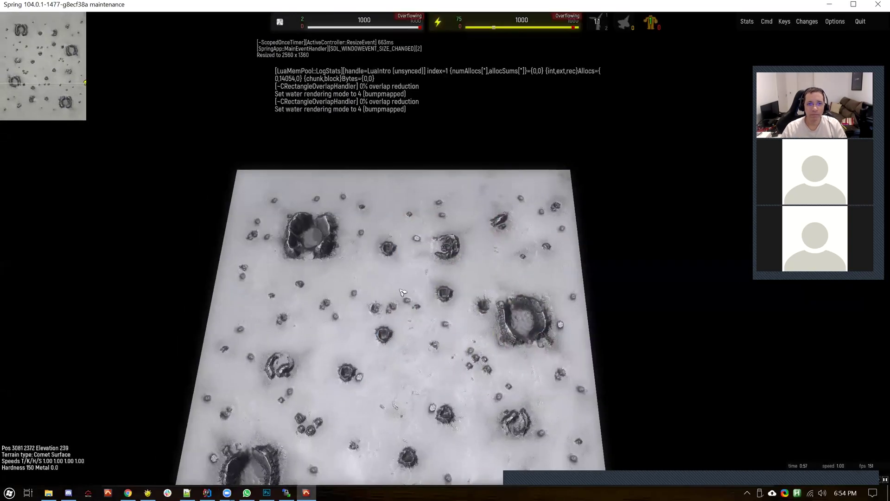
pyautogui.scroll(5, 402, 293)
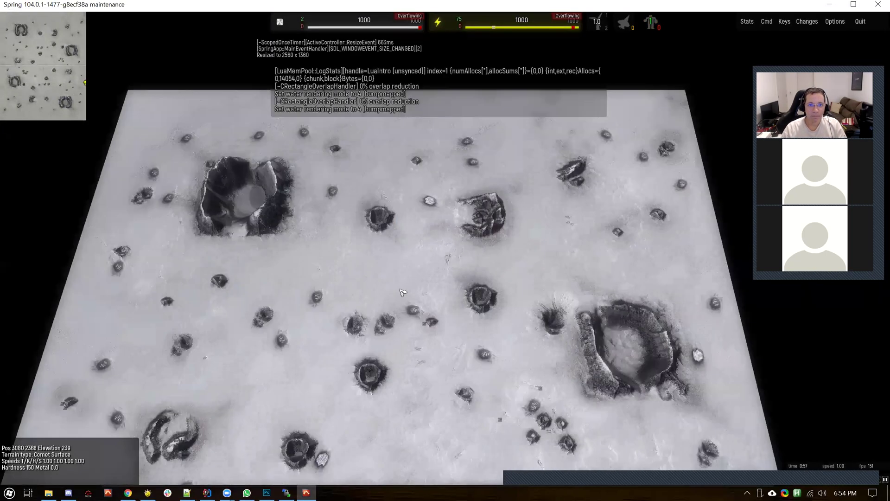
pyautogui.scroll(2, 427, 216)
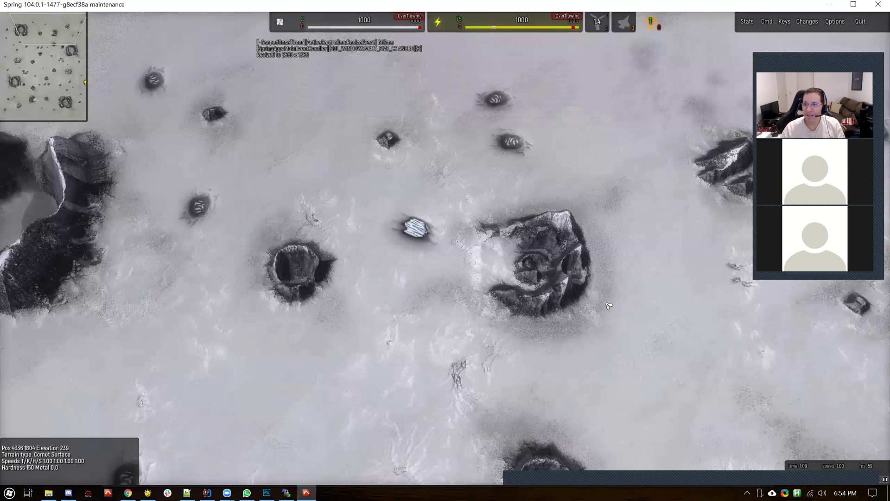
pyautogui.scroll(1, 378, 244)
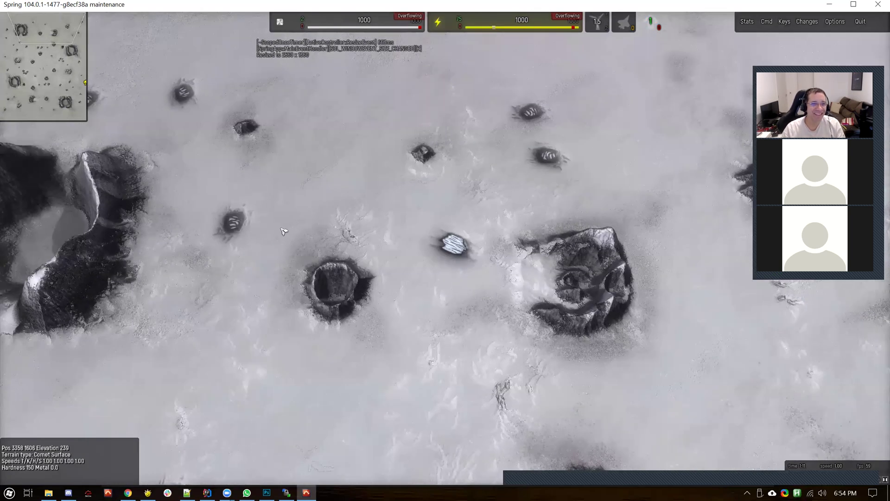
pyautogui.hotkey('ctrl', 'F2')
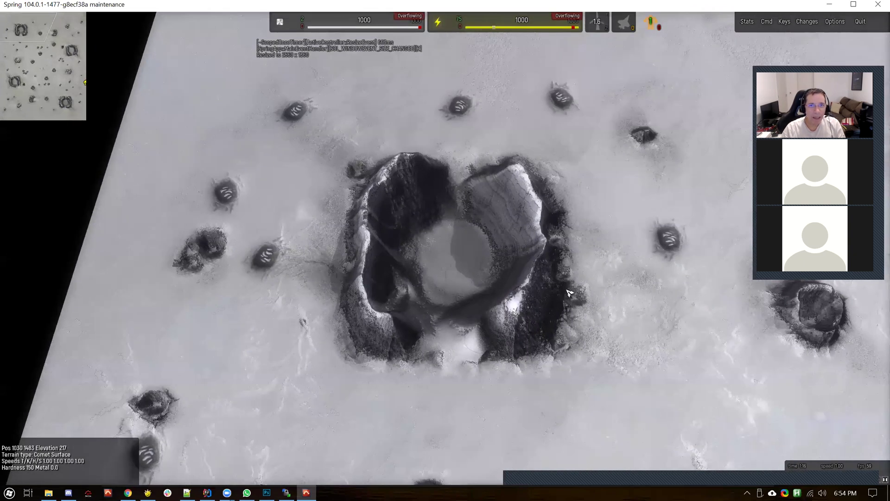
pyautogui.press('Tab')
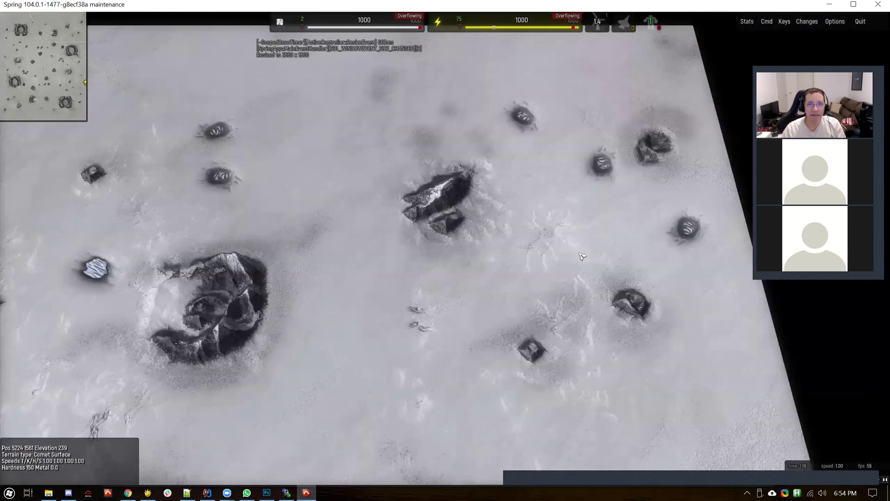
pyautogui.press('Tab')
pyautogui.scroll(3, 570, 270)
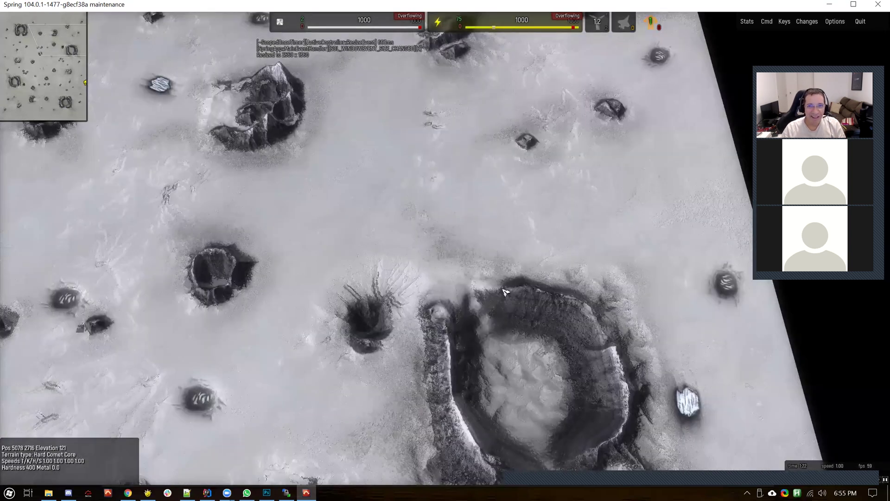
# Step: Examine the large bright metal spot beside the open southern crater from the overview, close up and in the Spring-style camera
pyautogui.scroll(1, 494, 252)
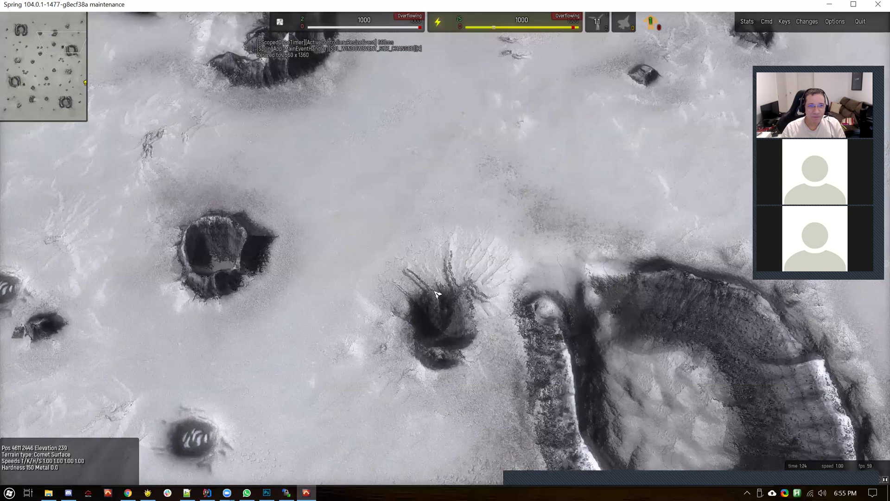
pyautogui.scroll(-5, 431, 345)
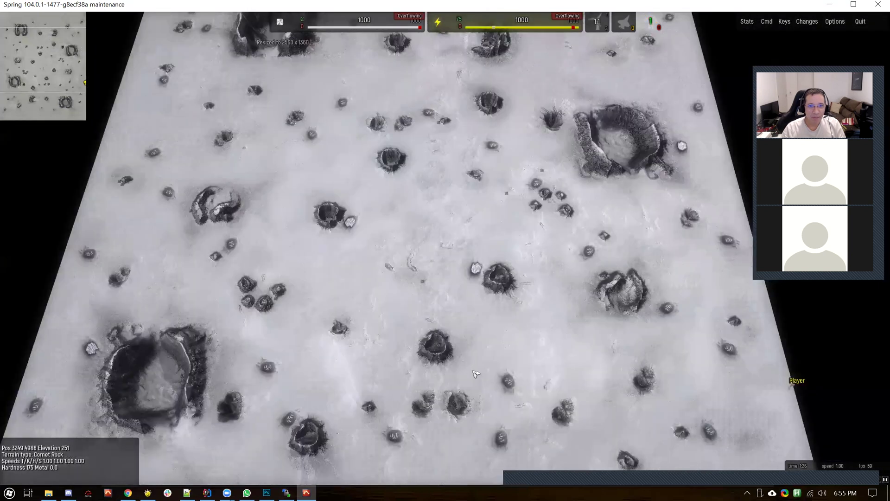
pyautogui.scroll(2, 477, 380)
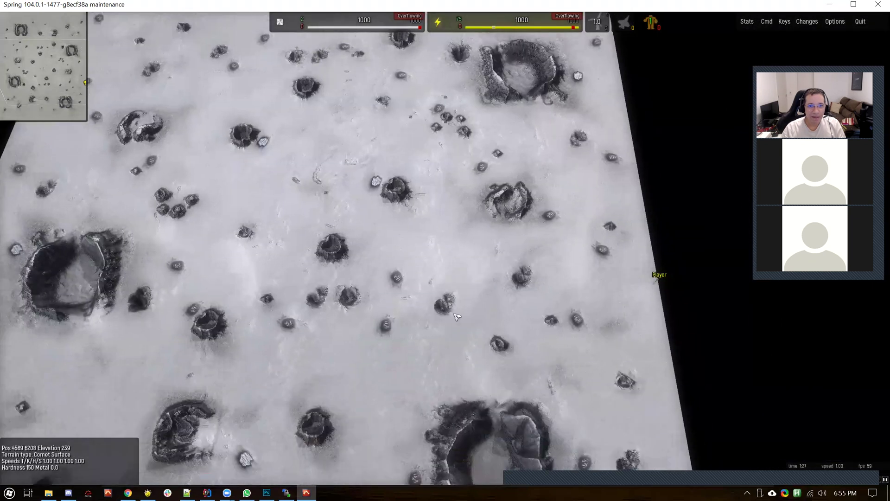
pyautogui.scroll(-1, 403, 340)
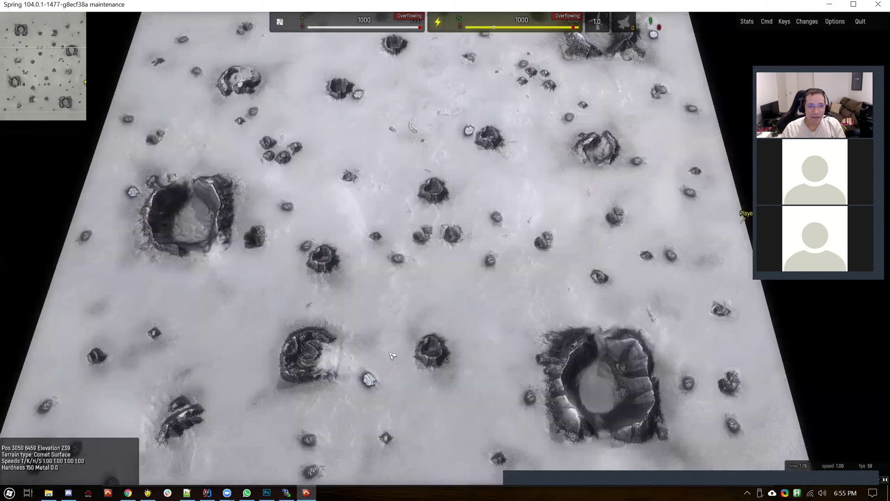
pyautogui.scroll(5, 392, 355)
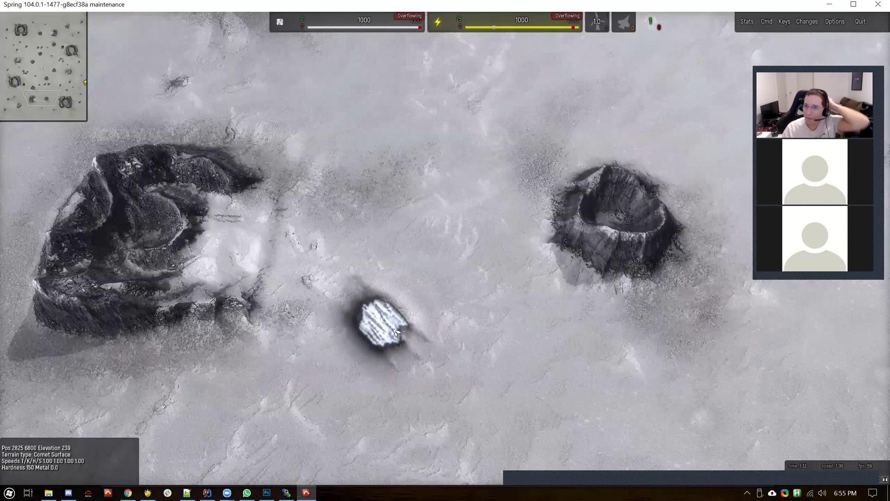
pyautogui.scroll(-3, 398, 333)
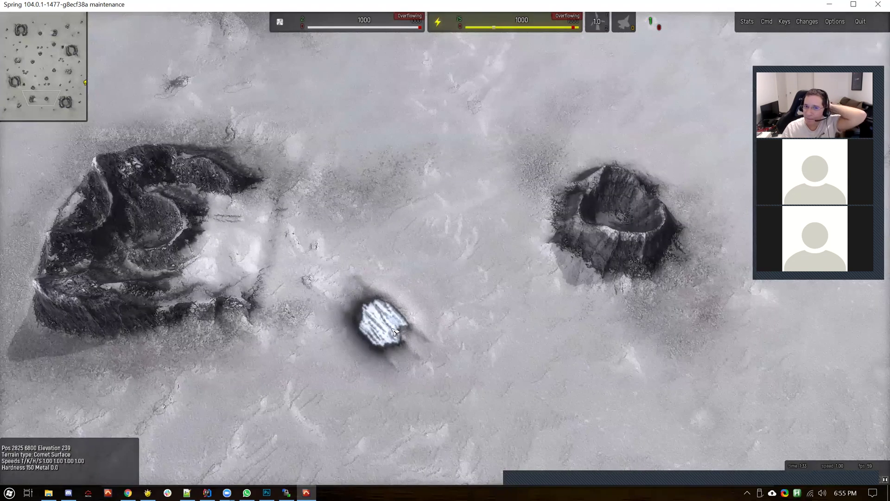
pyautogui.scroll(-3, 394, 332)
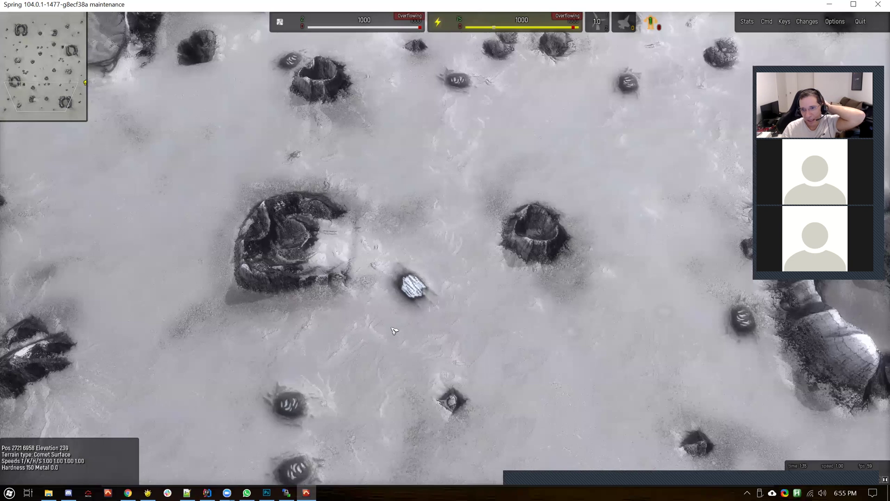
pyautogui.scroll(5, 389, 318)
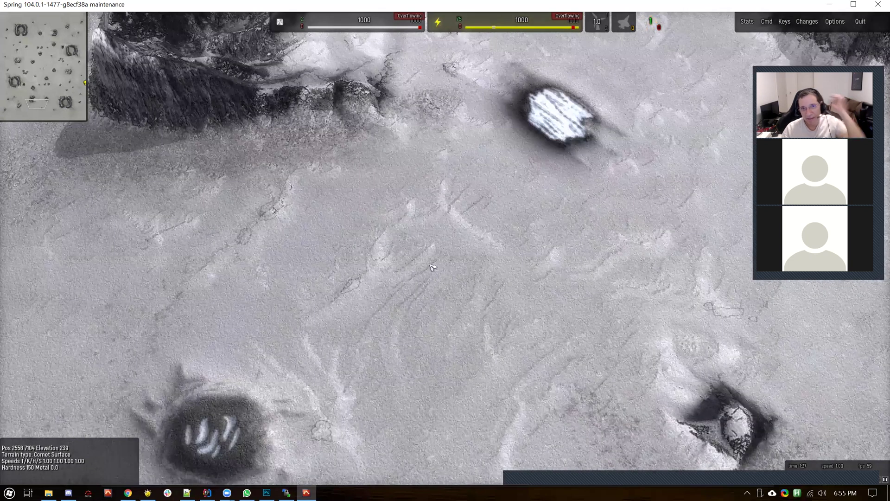
pyautogui.scroll(-2, 459, 260)
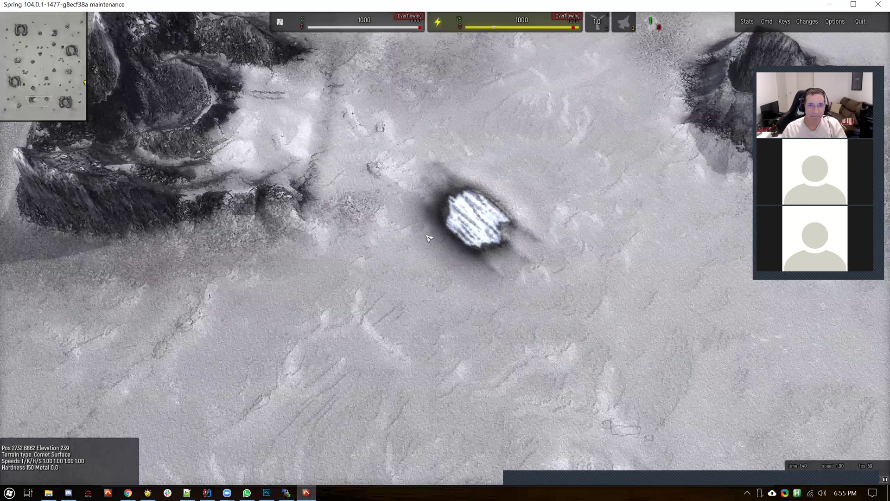
pyautogui.scroll(3, 435, 209)
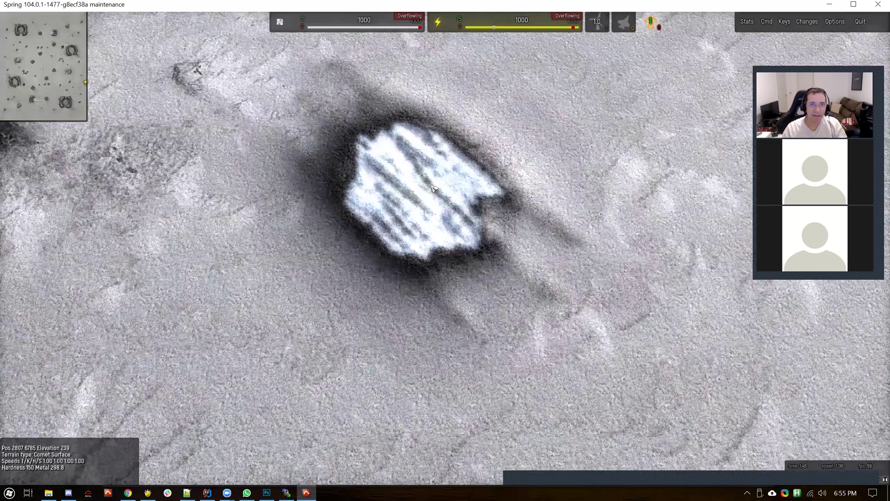
pyautogui.hotkey('ctrl', 'F3')
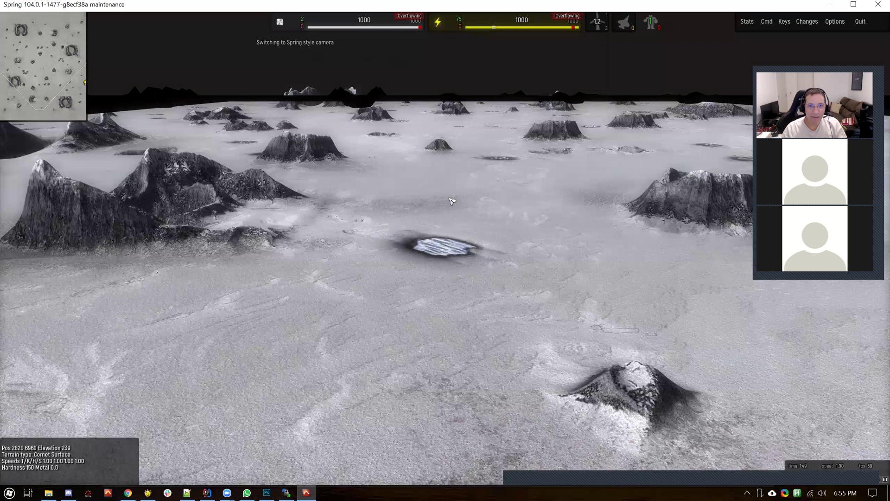
pyautogui.hotkey('ctrl', 'F2')
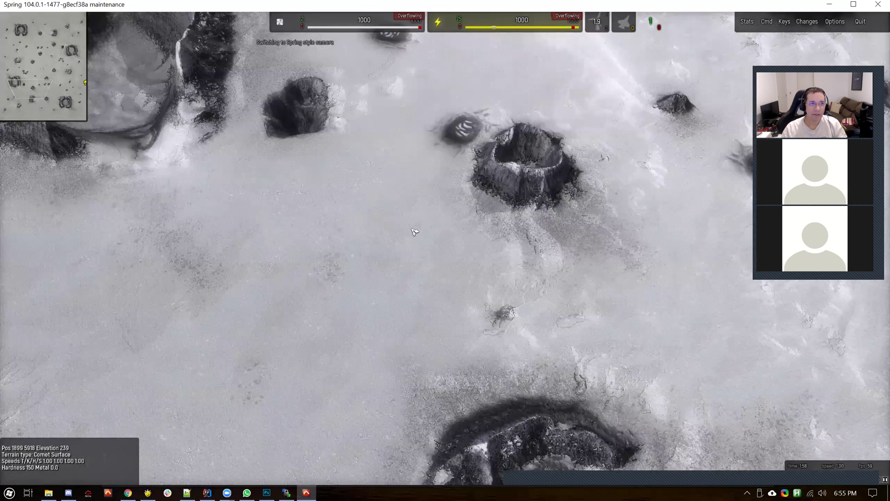
# Step: Survey the craters and metal spots along the map's western and northern areas and display the metal overlay
pyautogui.press('Up')
pyautogui.press('Left')
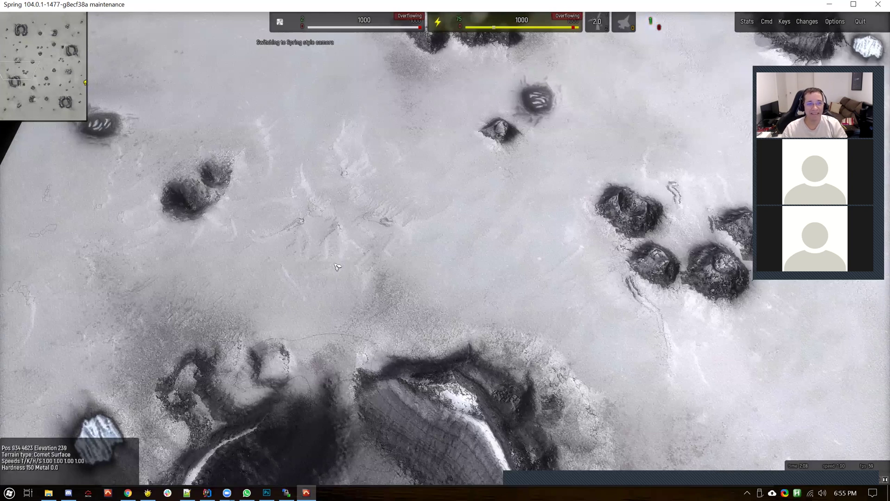
pyautogui.moveTo(337, 267); pyautogui.dragTo(292, 147)
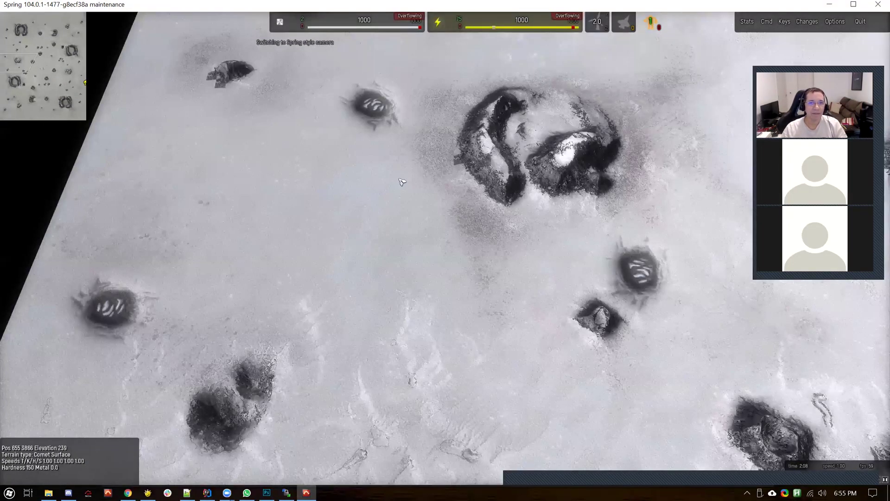
pyautogui.scroll(3, 356, 136)
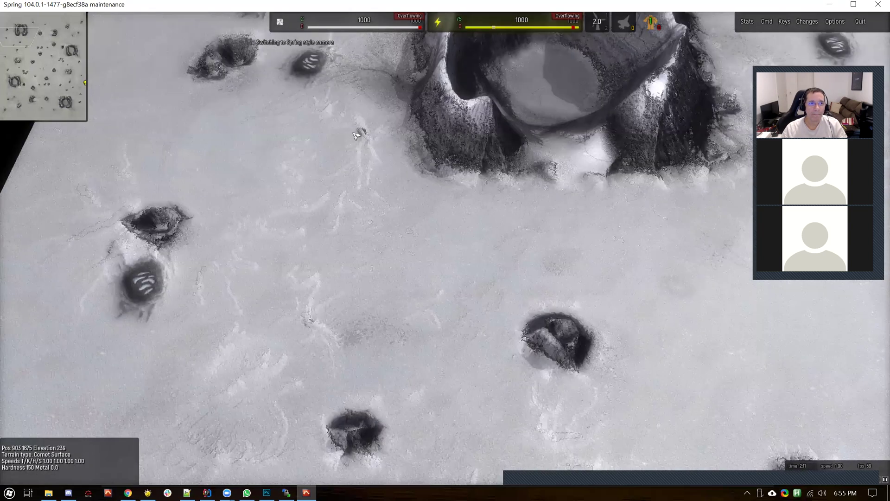
pyautogui.scroll(-2, 340, 213)
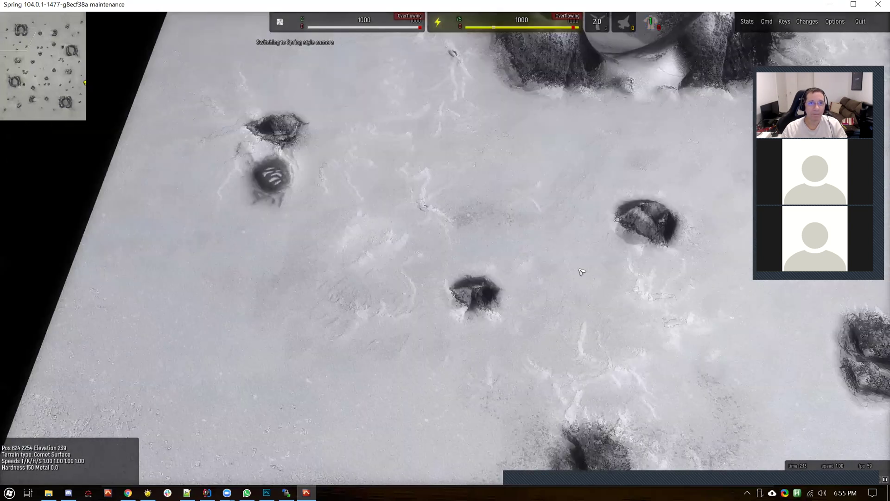
pyautogui.moveTo(380, 276); pyautogui.dragTo(368, 292)
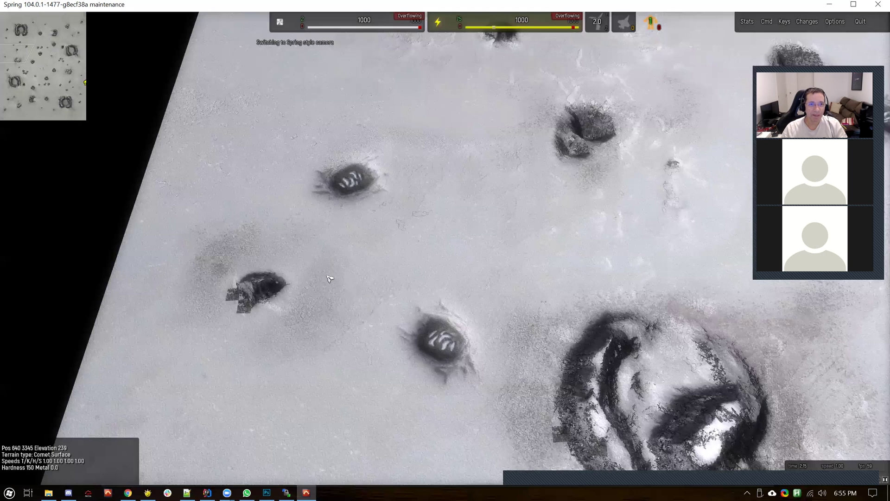
pyautogui.scroll(3, 338, 278)
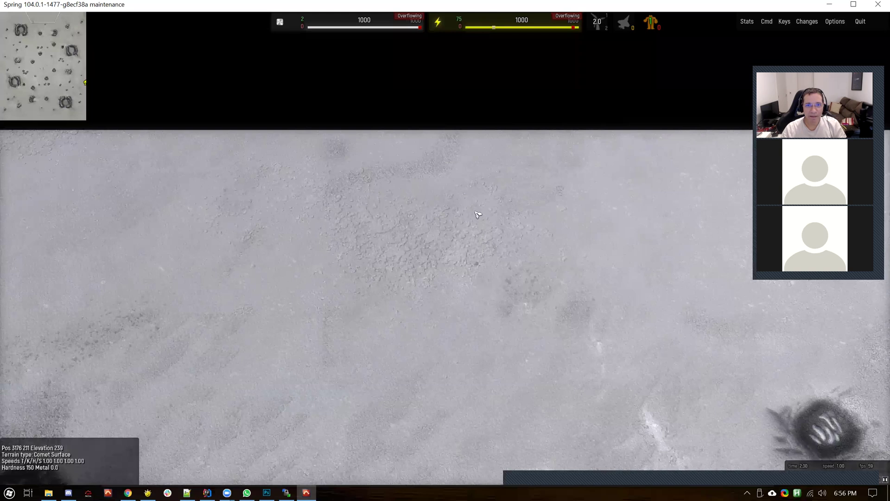
pyautogui.scroll(2, 429, 218)
pyautogui.scroll(1, 409, 261)
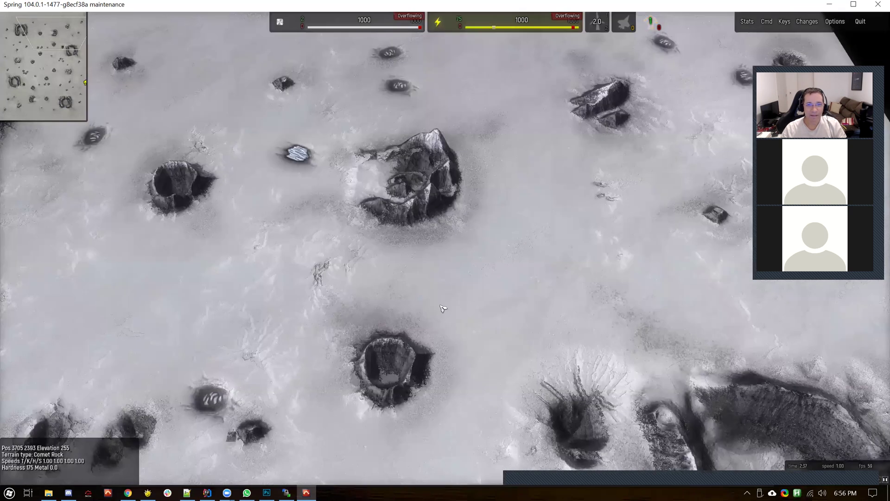
pyautogui.middleClick(420, 315)
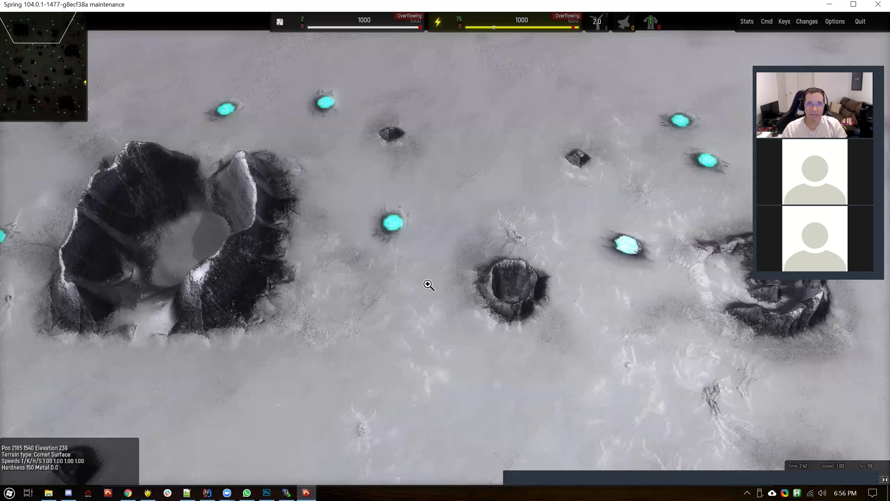
# Step: Switch to Photoshop and close the metalmap.png document
pyautogui.hotkey('alt', 'Tab')
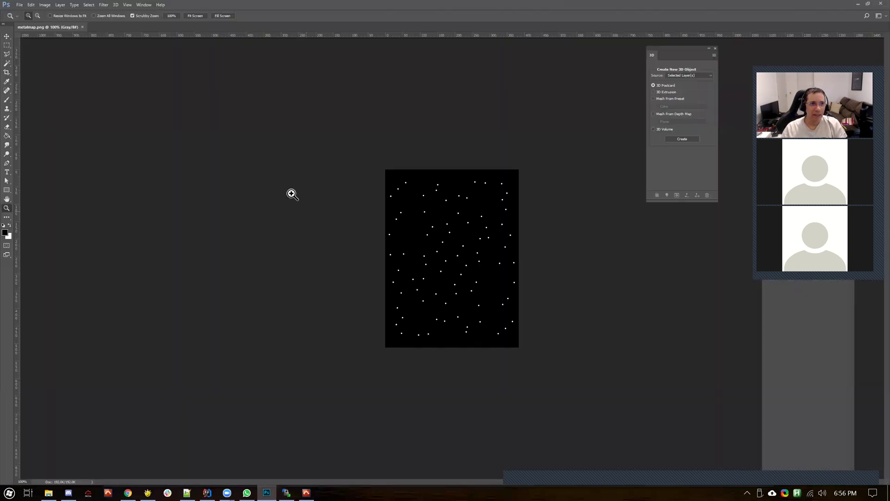
pyautogui.click(83, 27)
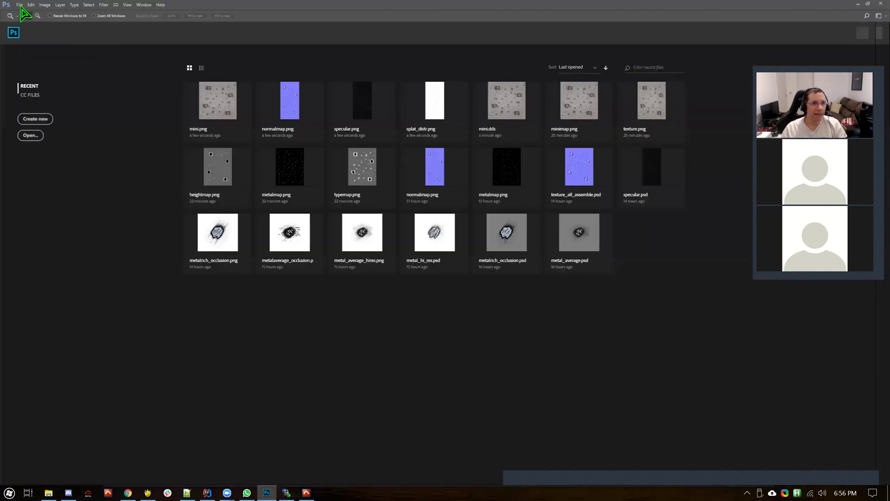
# Step: Try to reopen texture_all_assemble.psd from the recently used files
pyautogui.click(20, 5)
pyautogui.moveTo(42, 65)
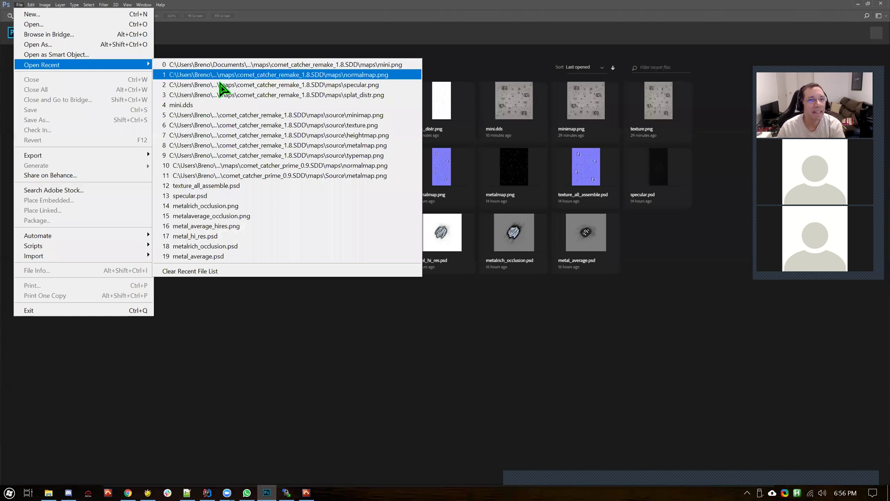
pyautogui.click(235, 186)
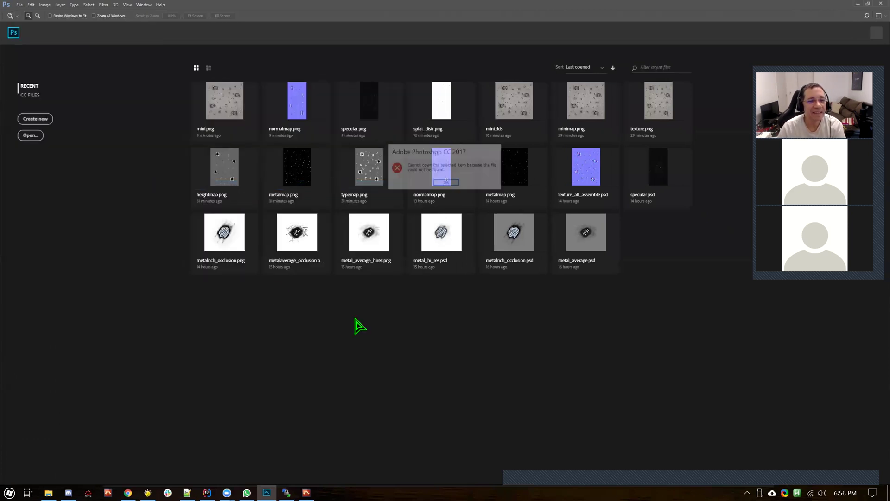
pyautogui.click(443, 183)
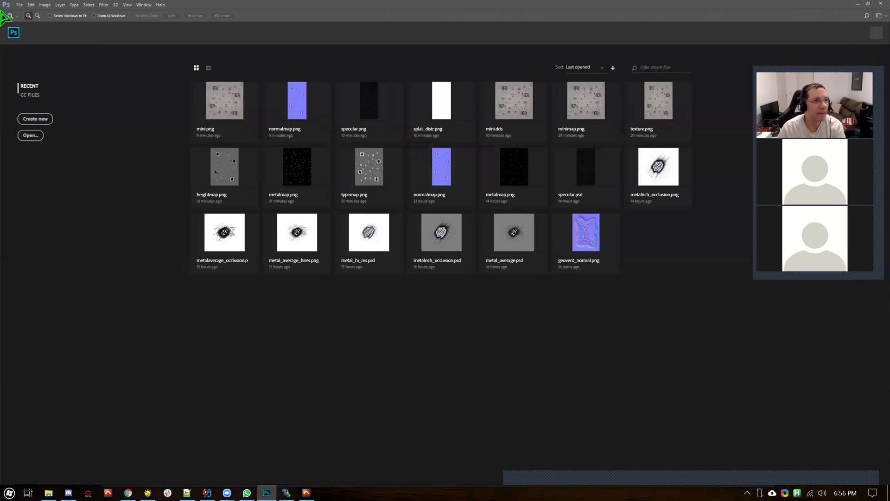
# Step: Start opening a file and browse to the comet_catcher_prime_0.9.SDD folder within Spring's maps folder
pyautogui.click(19, 4)
pyautogui.click(31, 25)
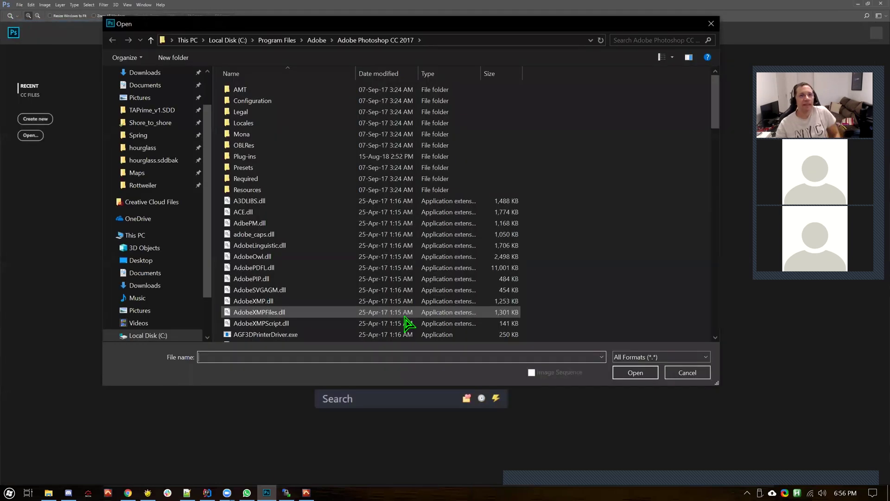
pyautogui.scroll(2, 213, 139)
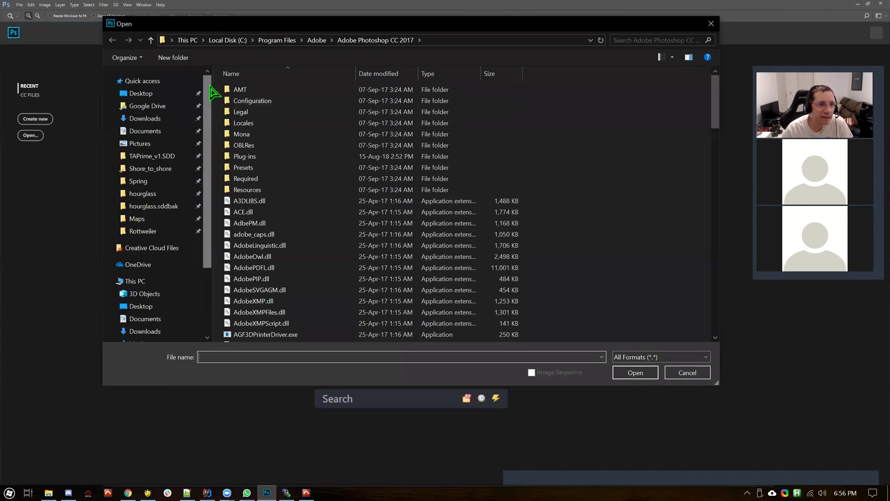
pyautogui.click(156, 158)
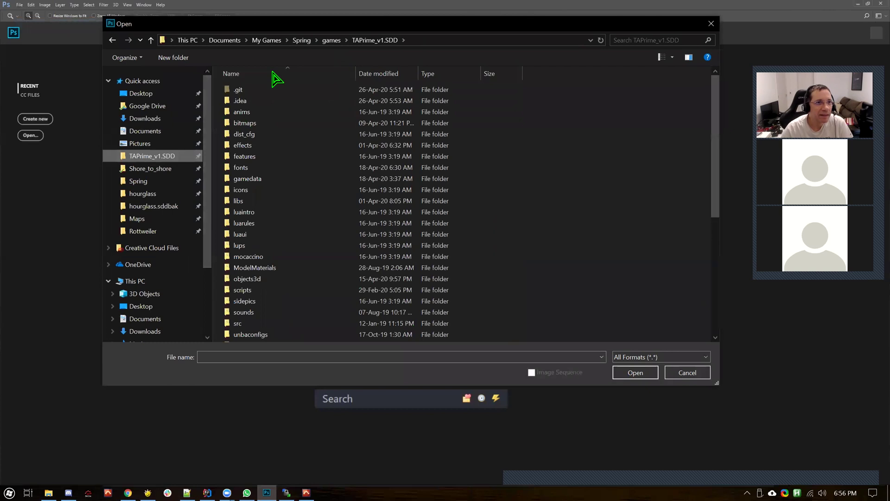
pyautogui.click(302, 40)
pyautogui.doubleClick(250, 178)
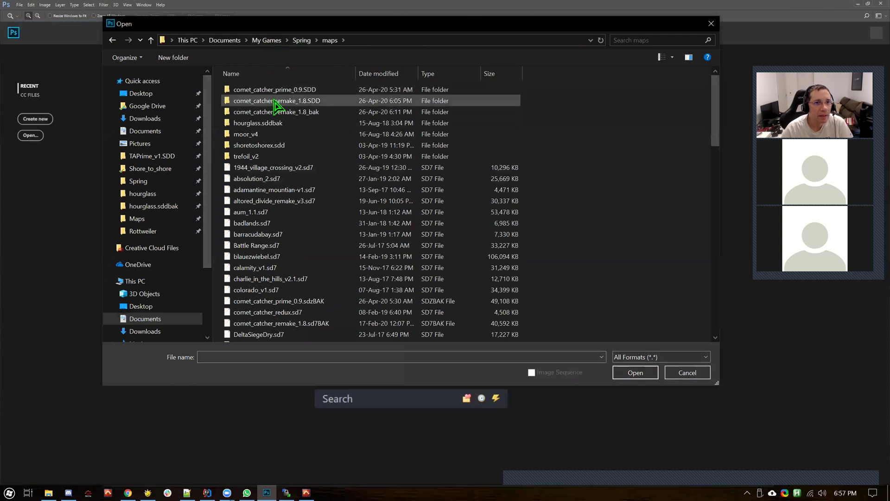
pyautogui.doubleClick(277, 90)
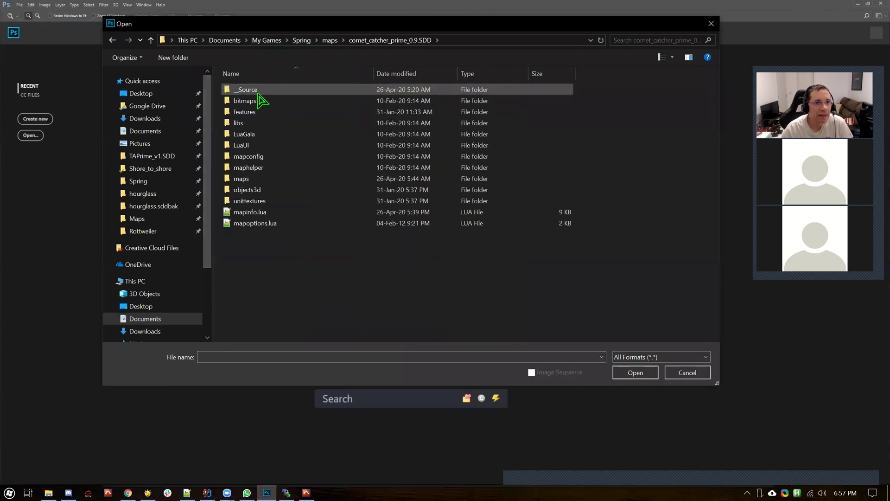
# Step: Open texture_all_assemble.psd from the map's __Source folder
pyautogui.doubleClick(259, 93)
pyautogui.doubleClick(258, 90)
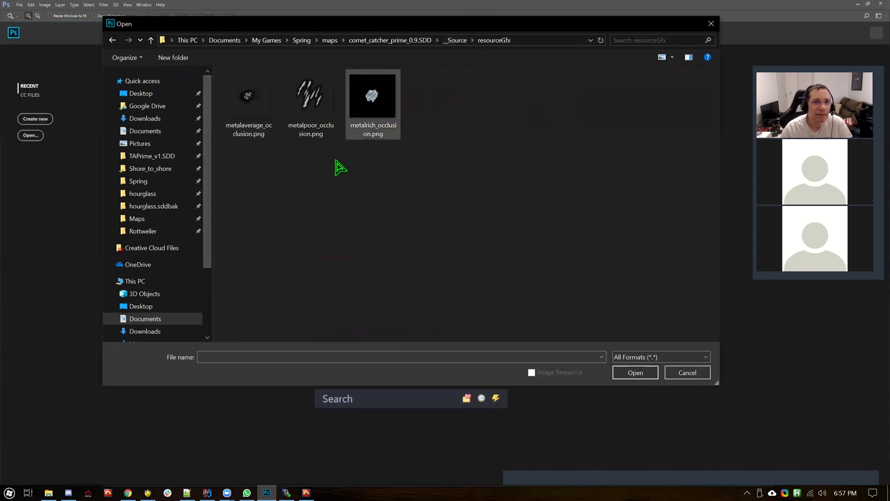
pyautogui.click(456, 41)
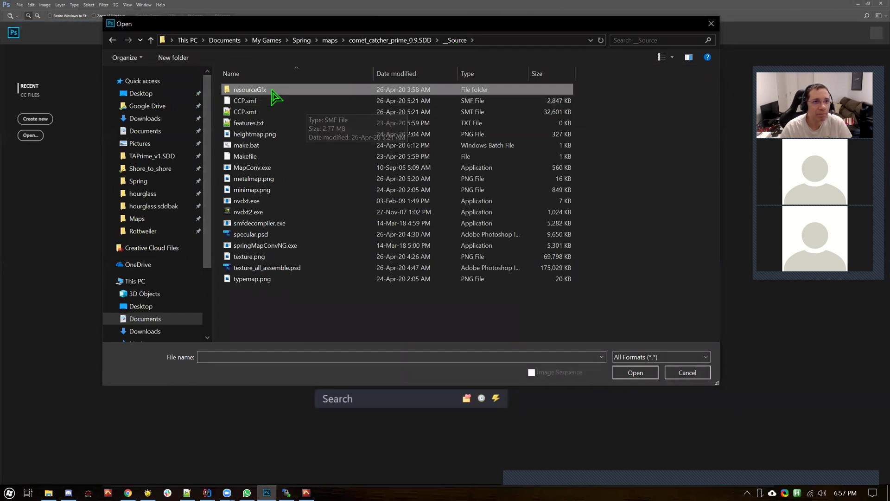
pyautogui.click(267, 269)
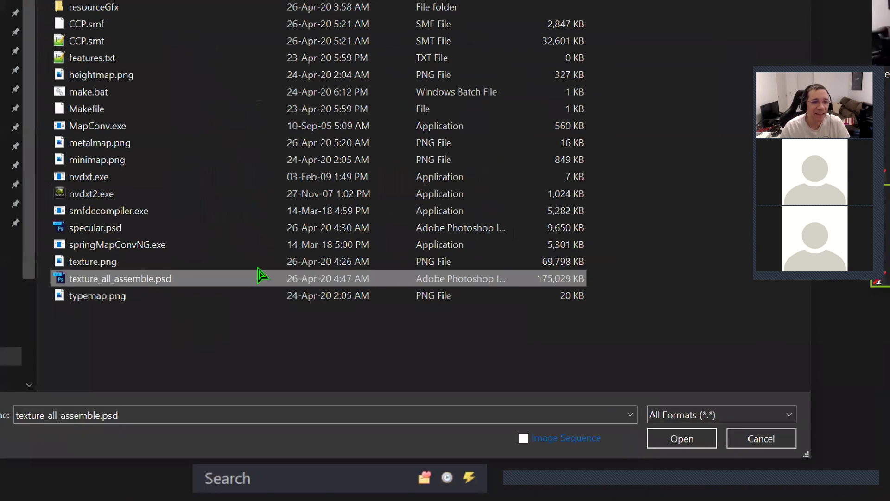
pyautogui.press('Return')
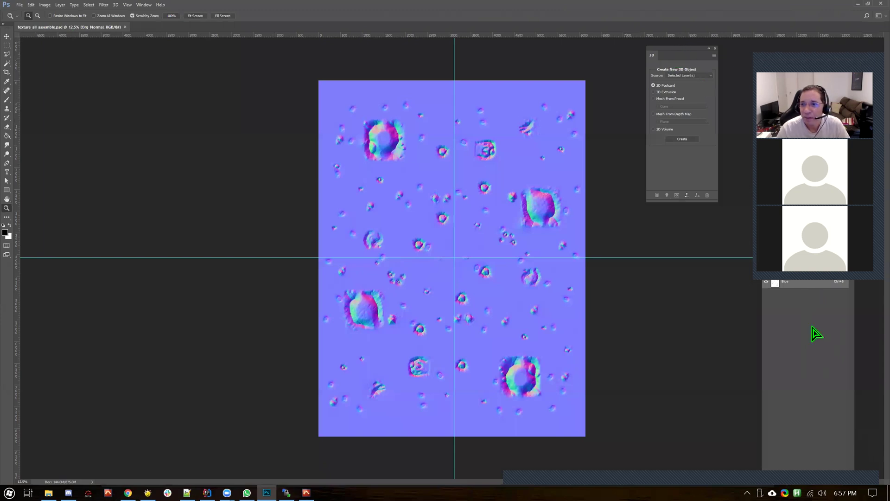
pyautogui.click(759, 66)
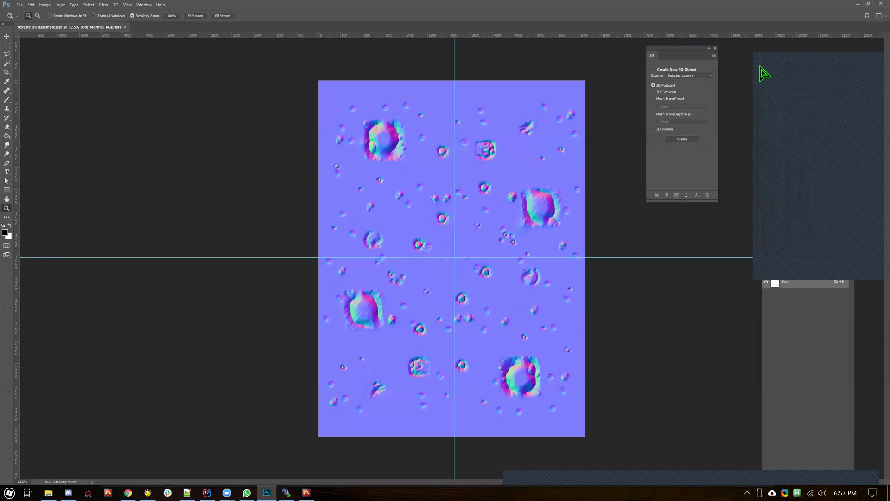
# Step: Move the Layers panel beside the canvas, then hide the Metal_Avg groups and both normal map layers to view the Texture layer
pyautogui.moveTo(839, 73); pyautogui.dragTo(627, 68)
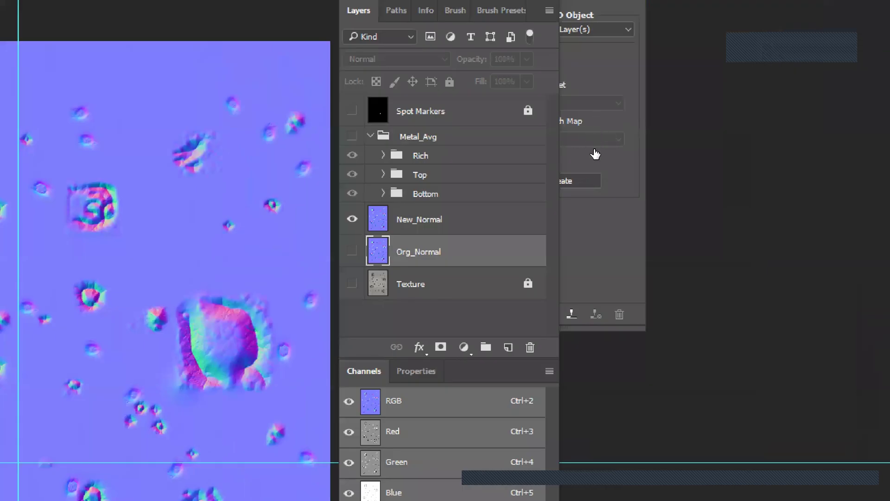
pyautogui.click(352, 136)
pyautogui.click(352, 193)
pyautogui.click(352, 136)
pyautogui.click(352, 136)
pyautogui.click(352, 154)
pyautogui.click(352, 174)
pyautogui.click(353, 136)
pyautogui.click(353, 219)
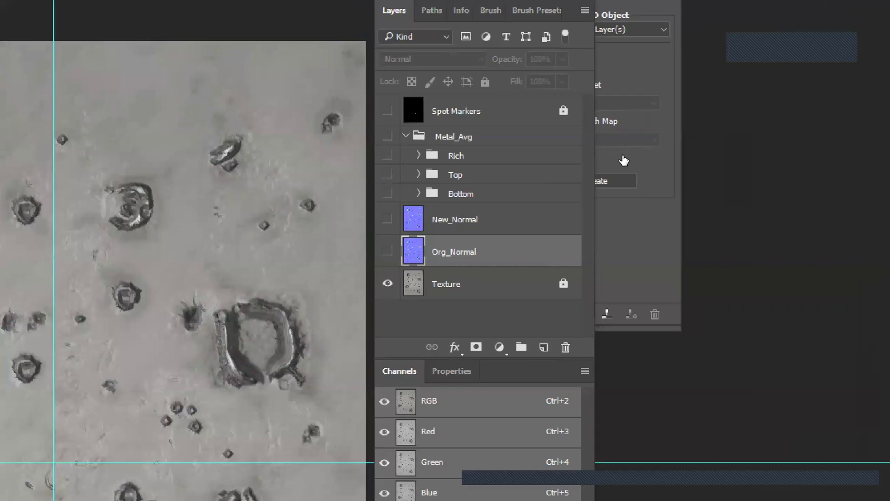
# Step: Show the Org_Normal layer, then check the document's pixel dimensions in Image Size and close the dialog
pyautogui.hotkey('ctrl', ',')
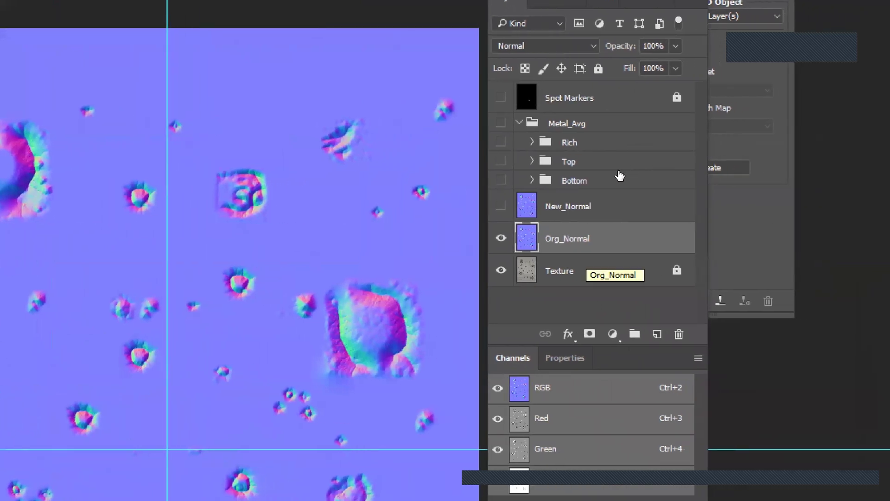
pyautogui.hotkey('alt', '[')
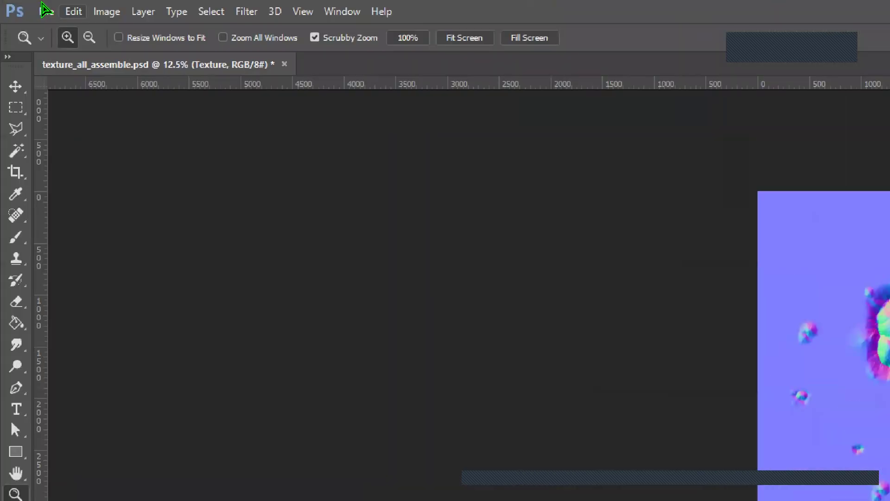
pyautogui.click(107, 11)
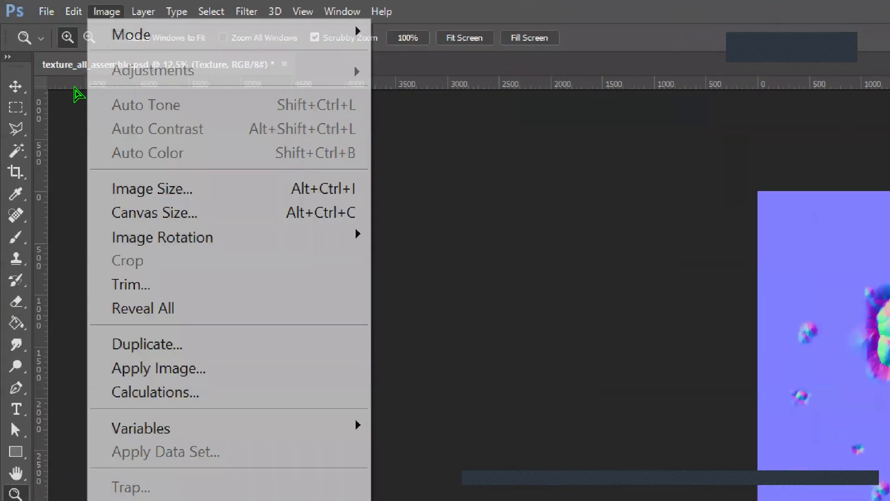
pyautogui.click(152, 188)
pyautogui.scroll(-2, 271, 152)
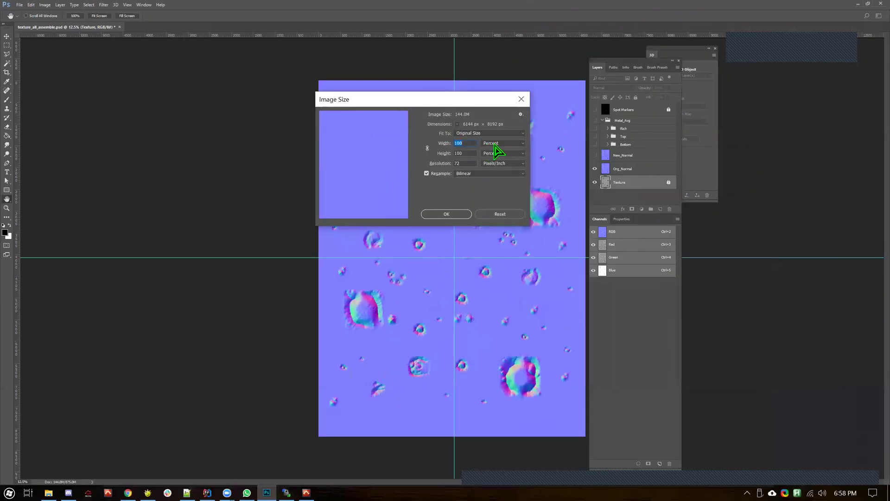
pyautogui.press('alt')
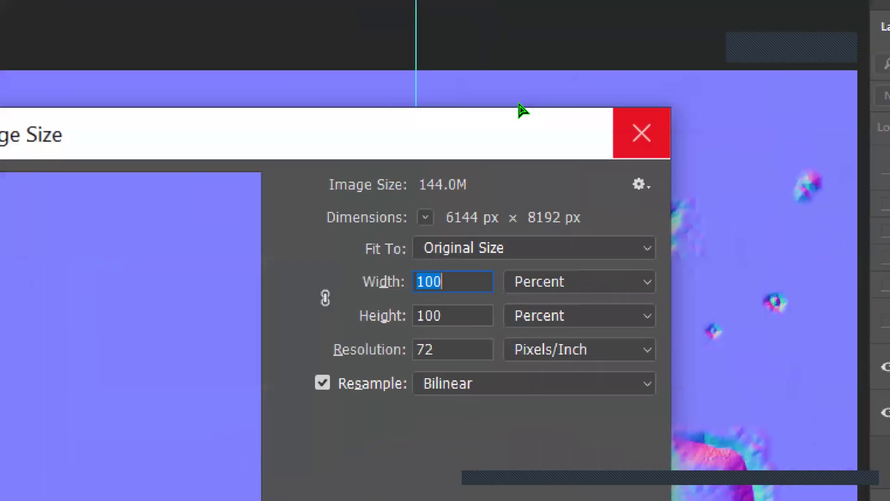
pyautogui.click(722, 43)
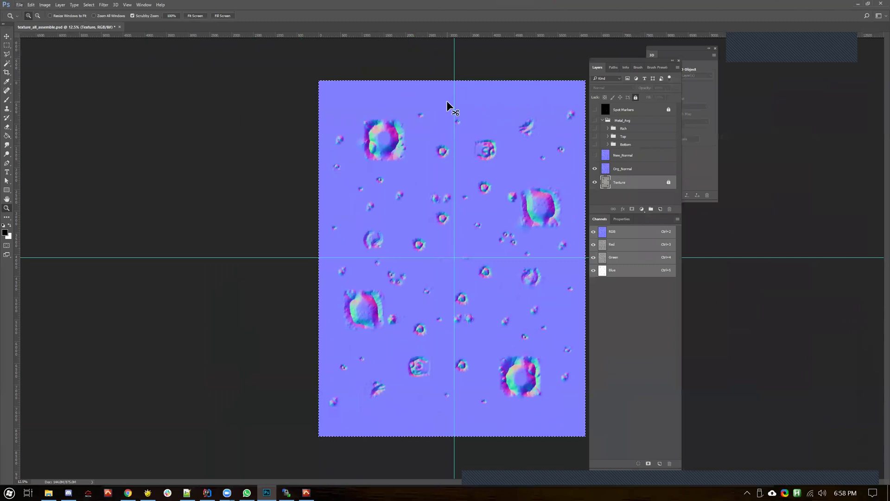
# Step: Select the entire canvas and hide the Org_Normal layer to view the Texture layer beneath it
pyautogui.hotkey('ctrl', '+')
pyautogui.hotkey('ctrl', 'a')
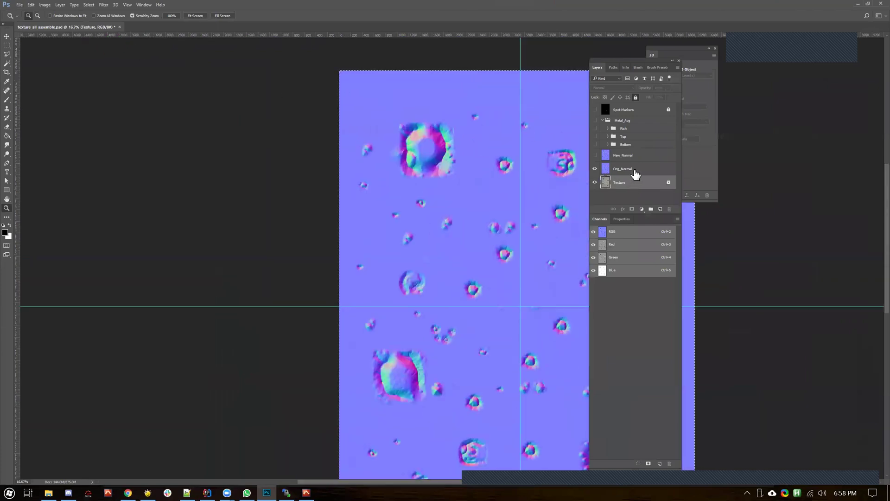
pyautogui.click(606, 171)
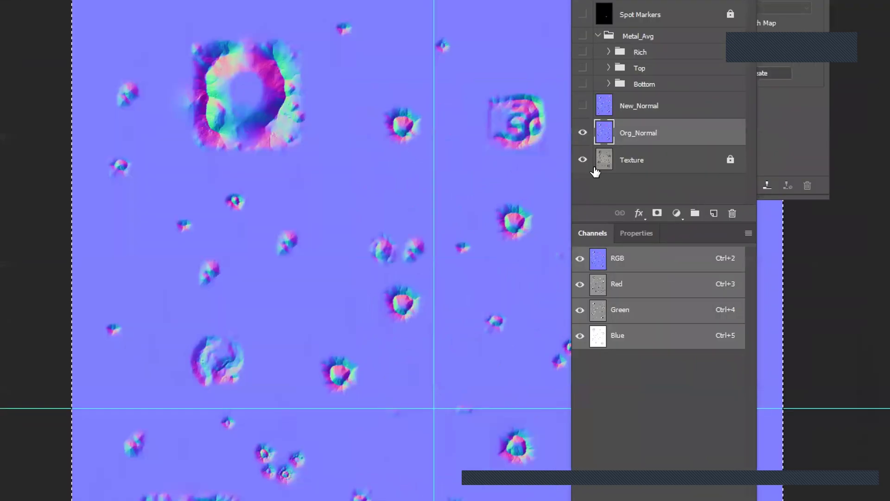
pyautogui.hotkey('ctrl', ',')
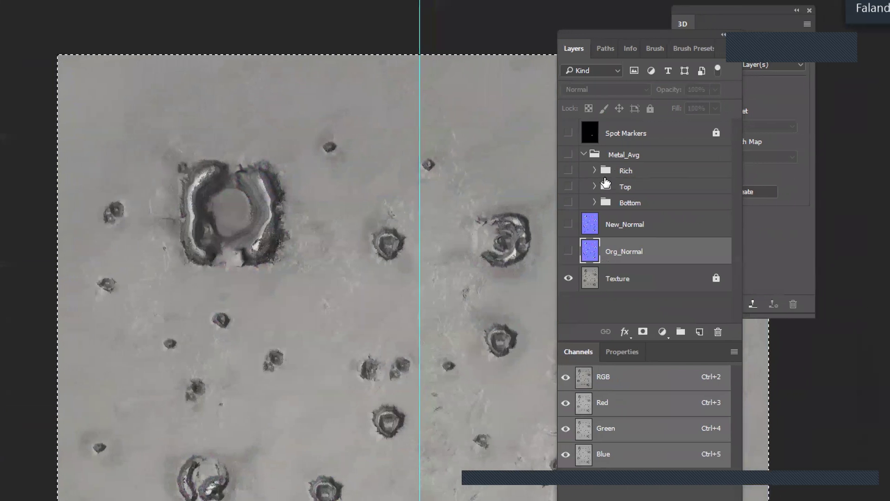
# Step: Show and unlock the Spot Markers layer, and look through its blend mode options
pyautogui.click(596, 113)
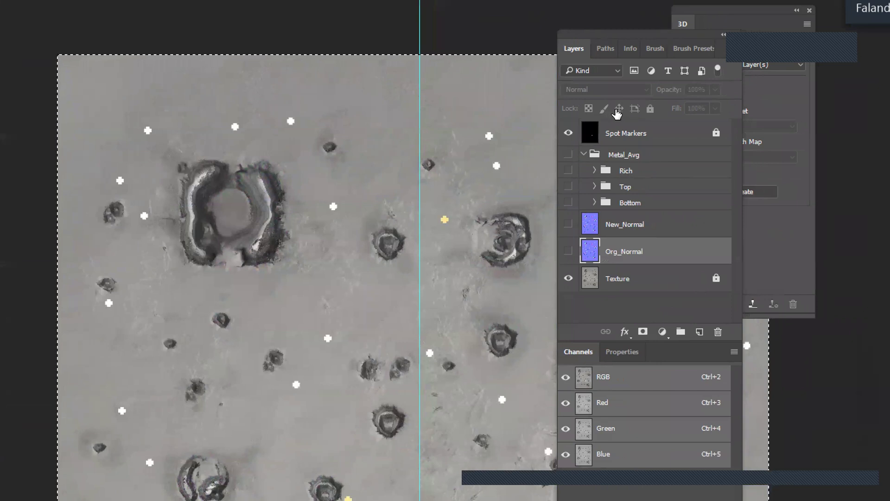
pyautogui.hotkey('alt', '.')
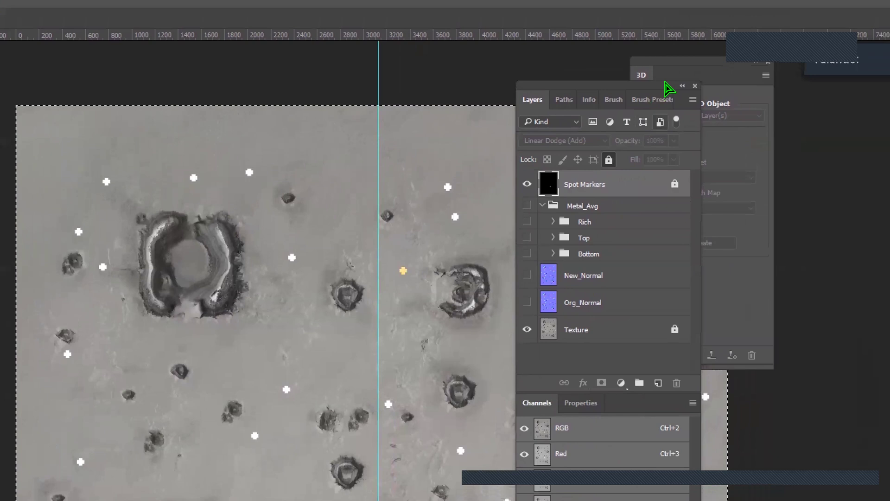
pyautogui.hotkey('ctrl', '/')
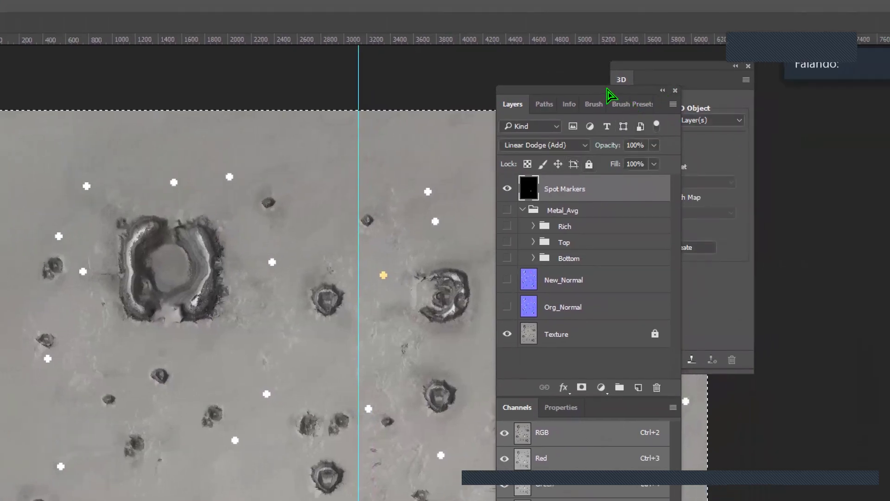
pyautogui.click(556, 145)
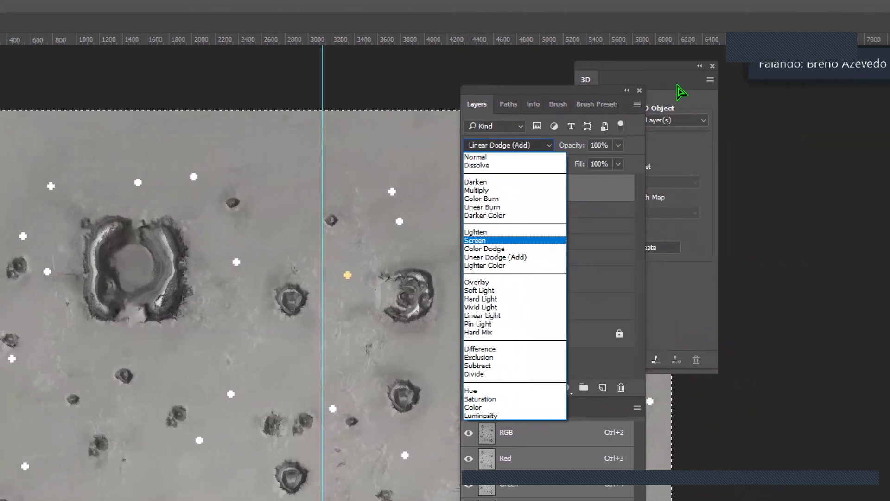
pyautogui.click(682, 93)
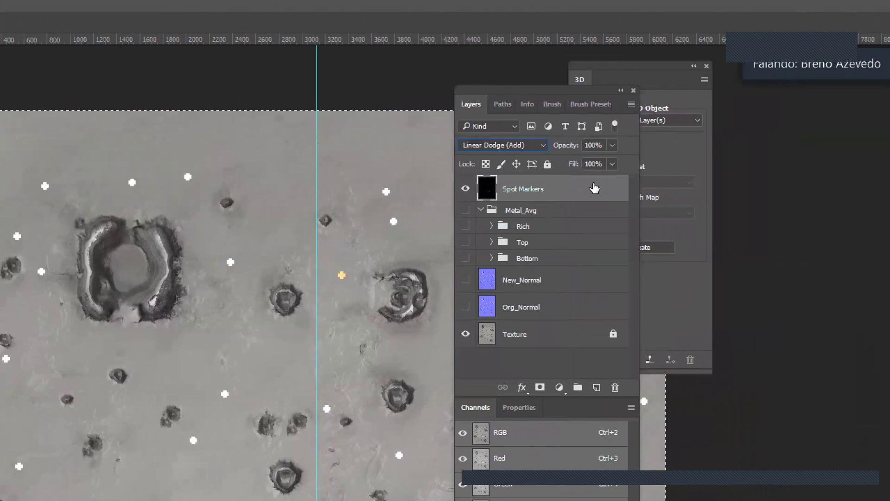
# Step: Hide the Texture and Spot Markers layers, and turn on Metal_Avg to briefly view only its Rich group
pyautogui.hotkey('ctrl', ',')
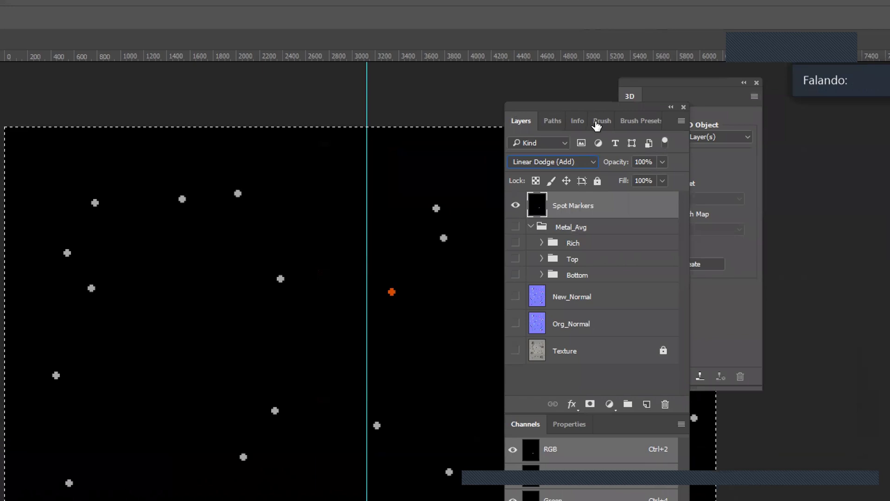
pyautogui.click(654, 214)
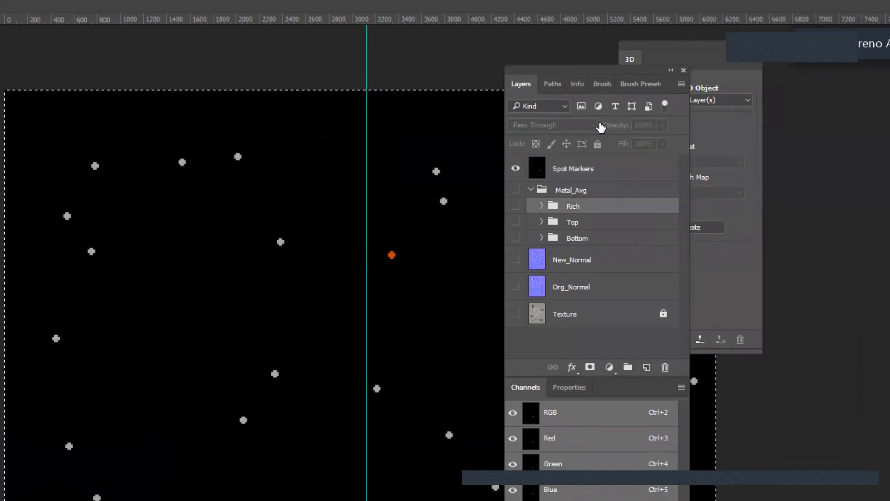
pyautogui.click(516, 168)
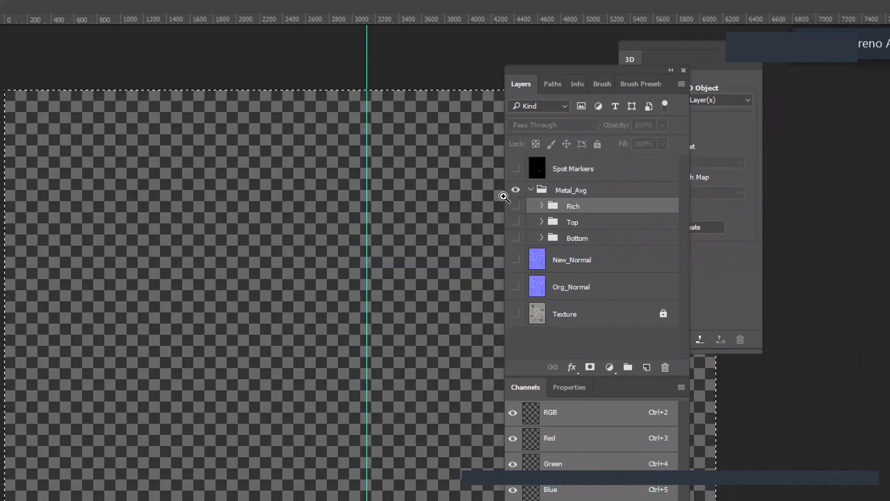
pyautogui.moveTo(499, 197); pyautogui.dragTo(474, 200)
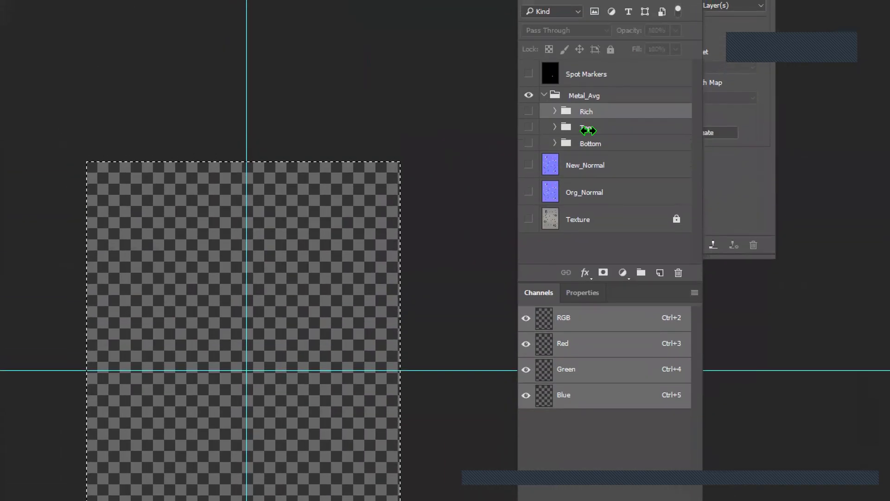
pyautogui.hotkey('ctrl', ',')
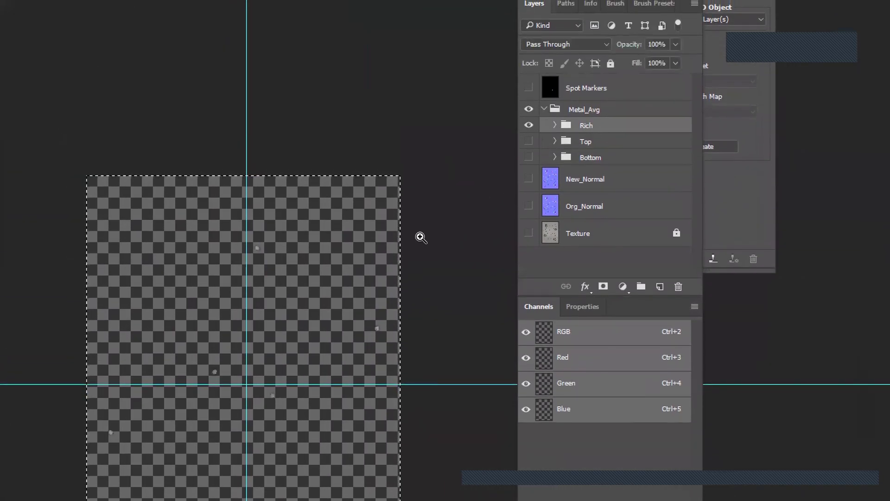
pyautogui.hotkey('ctrl', ',')
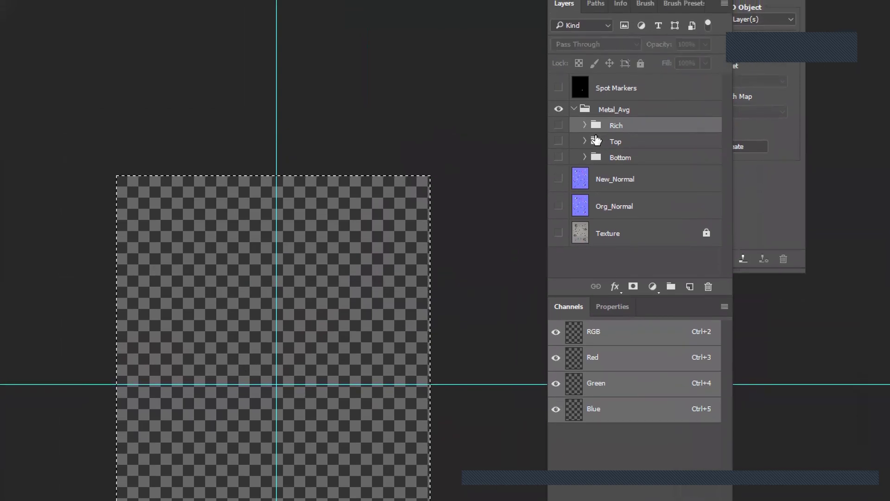
# Step: Show only the Bottom group within Metal_Avg and examine its metal spots on the canvas
pyautogui.click(559, 141)
pyautogui.click(558, 157)
pyautogui.hotkey('alt', '[')
pyautogui.hotkey('alt', '[')
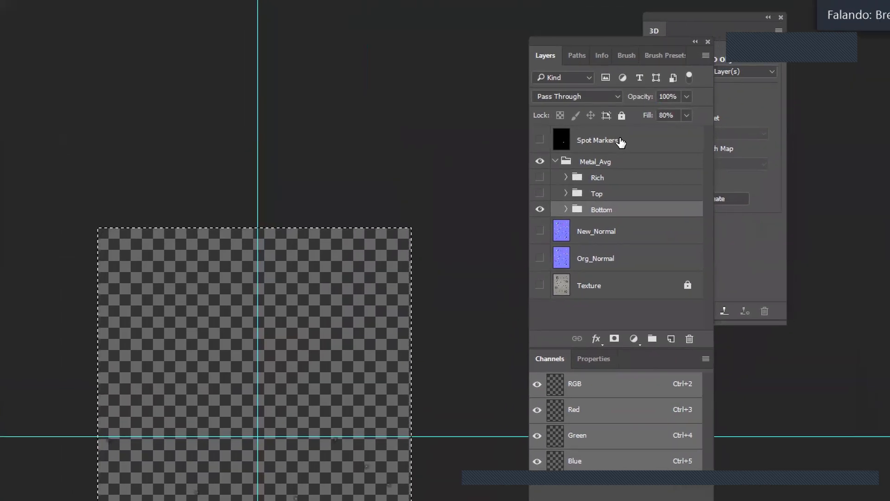
pyautogui.hotkey('alt', ']')
pyautogui.hotkey('alt', '[')
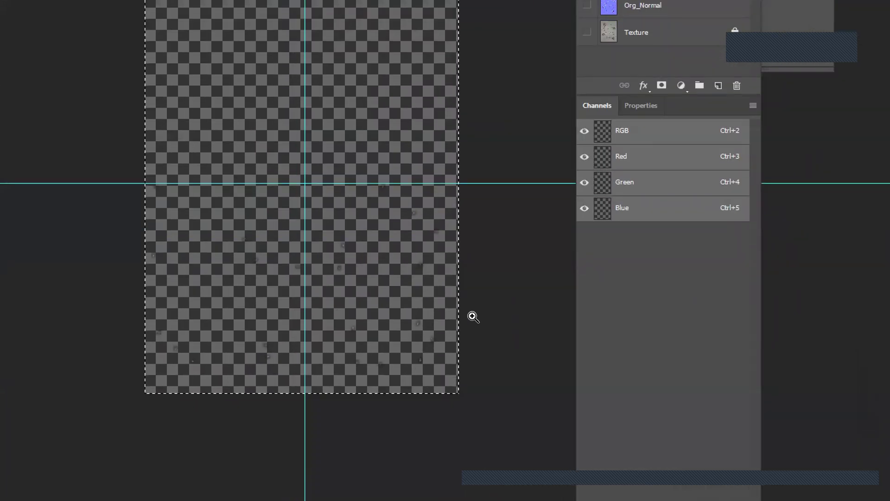
pyautogui.hotkey('ctrl', '+')
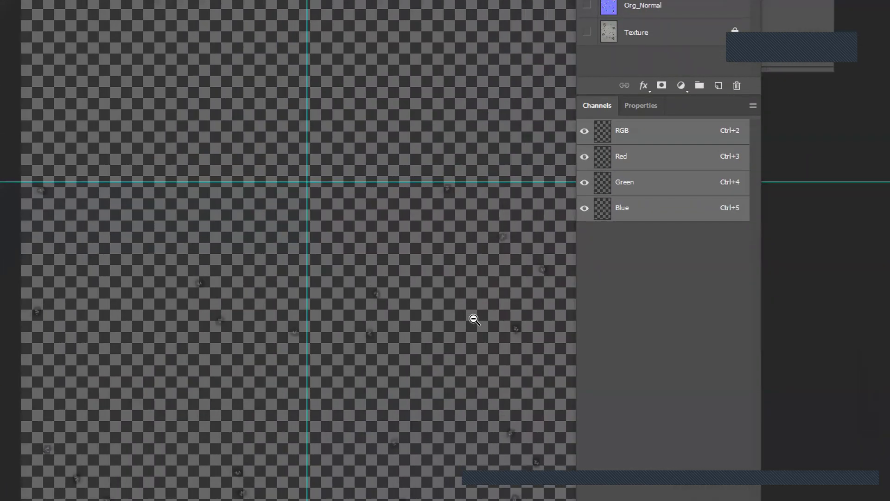
pyautogui.hotkey('ctrl', '-')
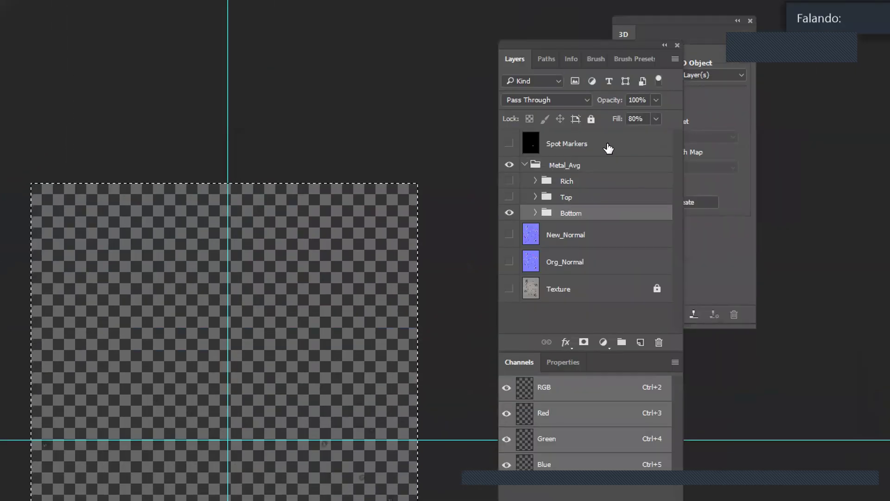
# Step: Expand the Bottom group, select MetalAvg copy 10, and show the Spot Markers and Texture layers again
pyautogui.click(535, 212)
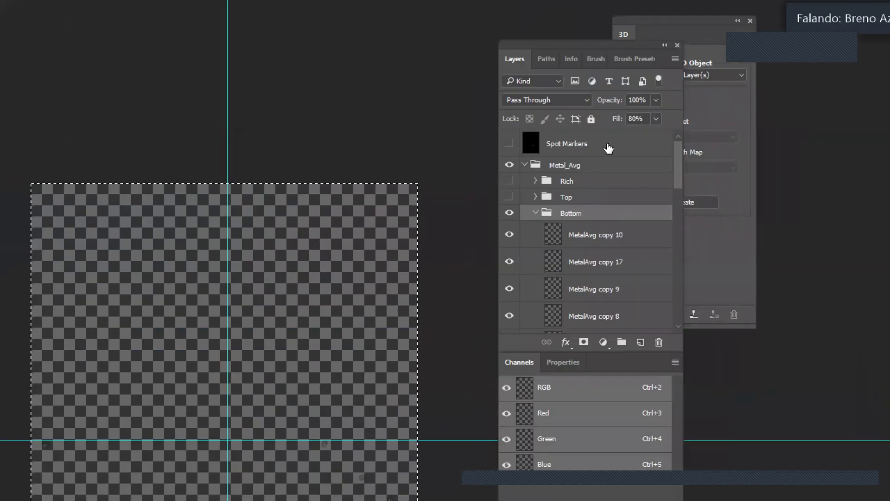
pyautogui.click(554, 230)
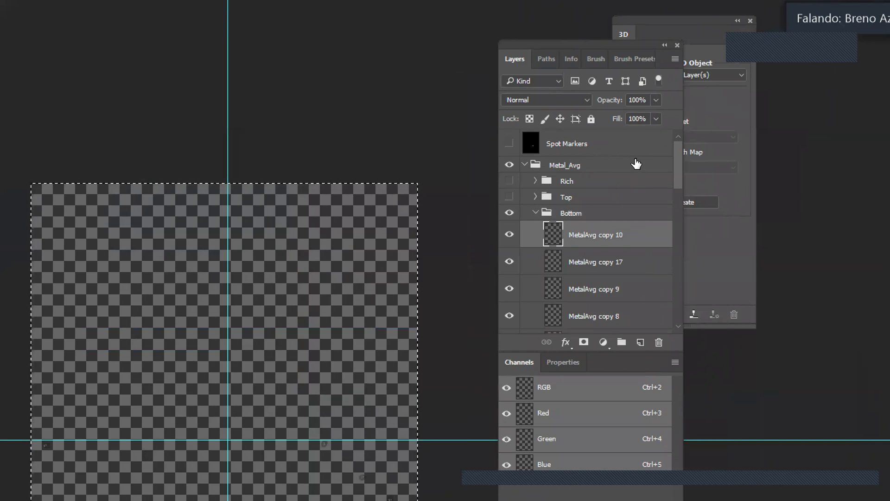
pyautogui.click(510, 143)
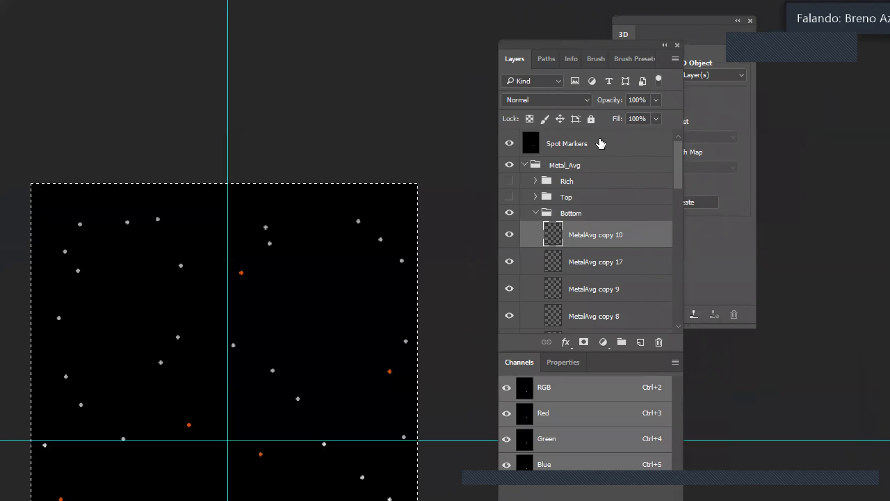
pyautogui.scroll(-5, 616, 157)
pyautogui.scroll(-5, 621, 208)
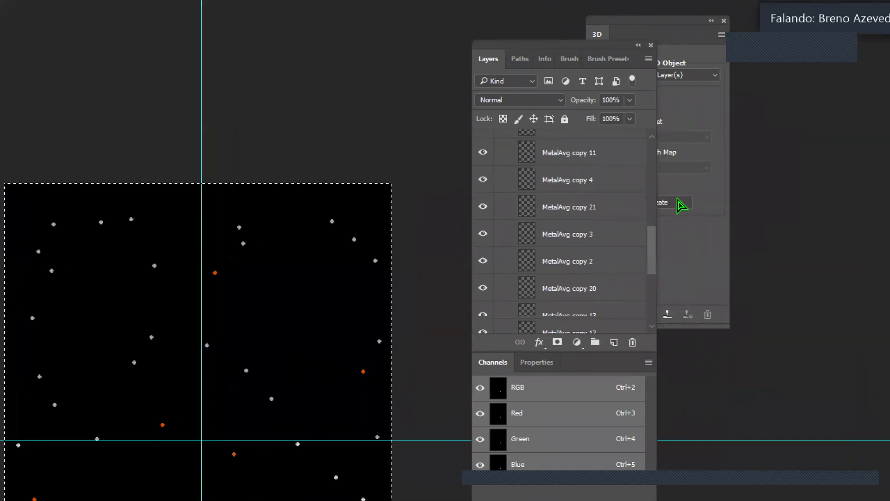
pyautogui.click(483, 320)
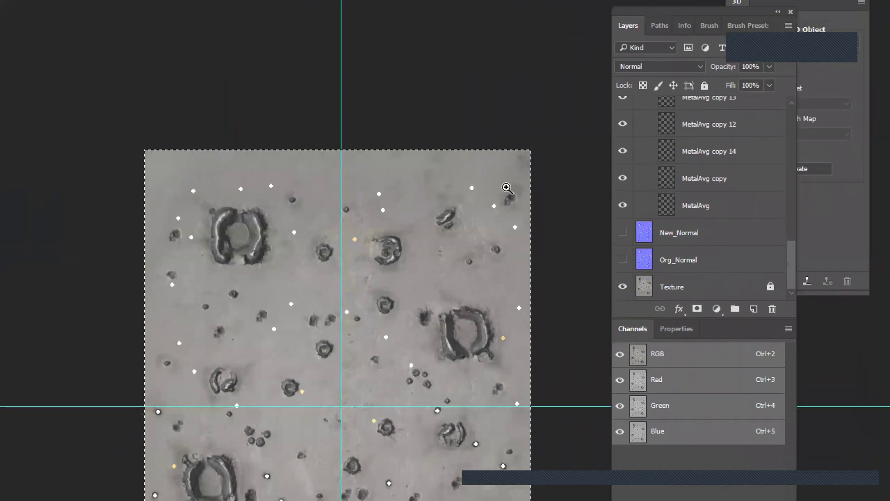
# Step: Examine up close how a spot marker lines up with its metal spot on the lower part of the texture
pyautogui.scroll(3, 629, 129)
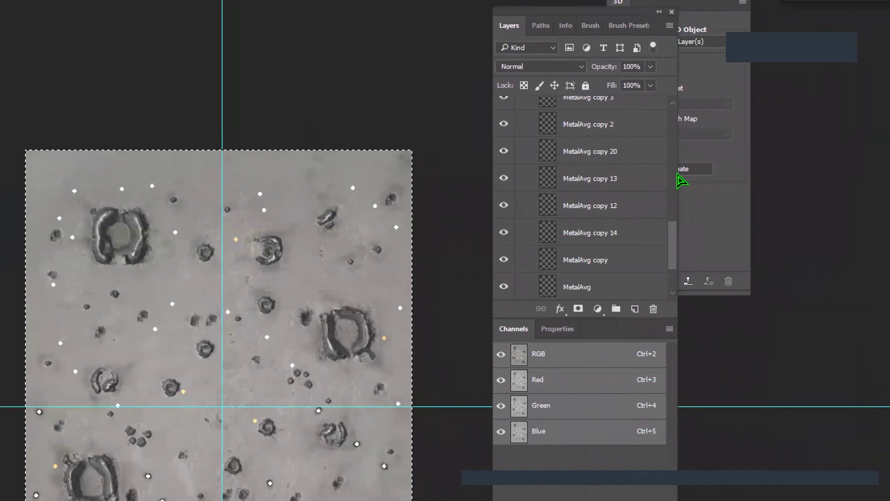
pyautogui.scroll(10, 676, 166)
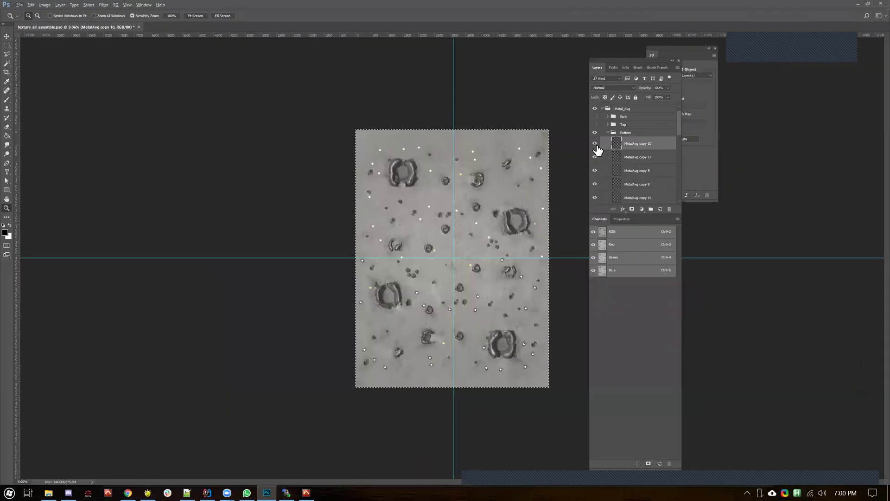
pyautogui.moveTo(527, 363); pyautogui.dragTo(524, 344)
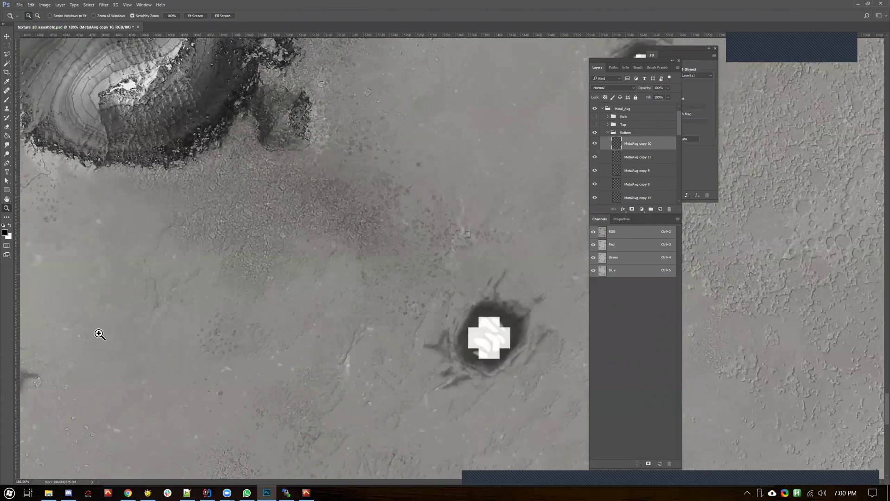
# Step: Switch to File Explorer and open the __Source folder inside comet_catcher_prime_0.9.SDD
pyautogui.click(49, 493)
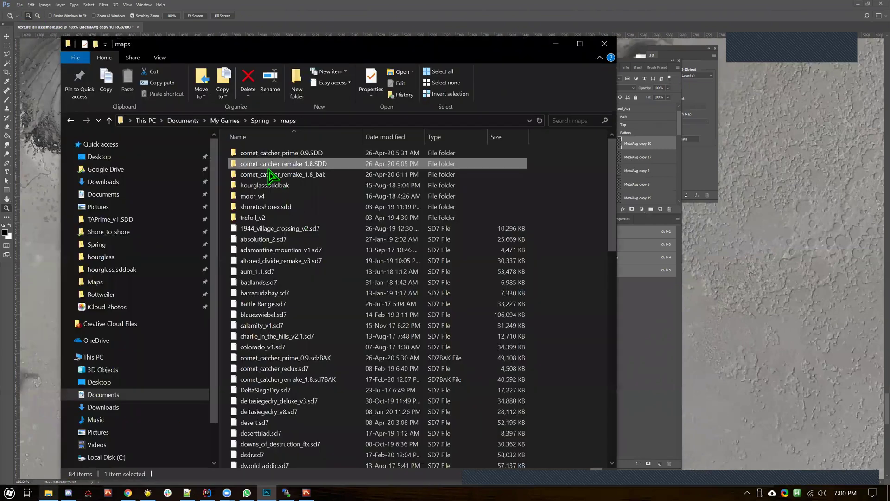
pyautogui.doubleClick(269, 165)
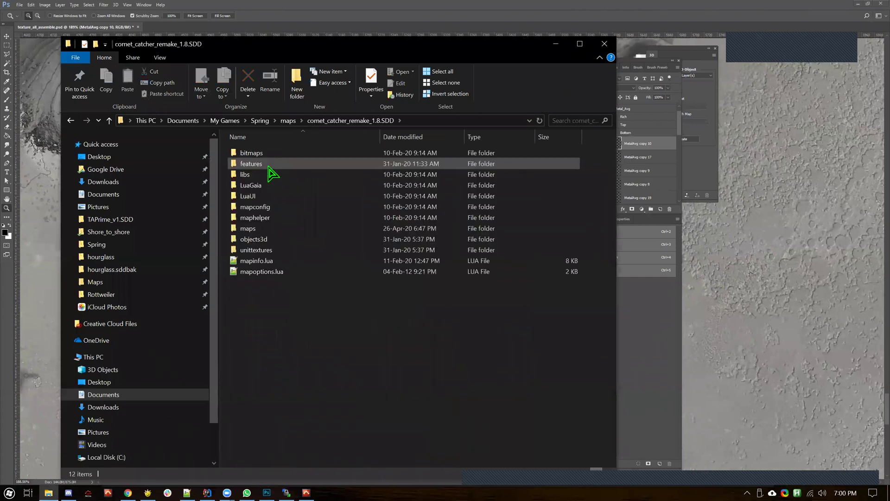
pyautogui.click(288, 121)
pyautogui.doubleClick(271, 155)
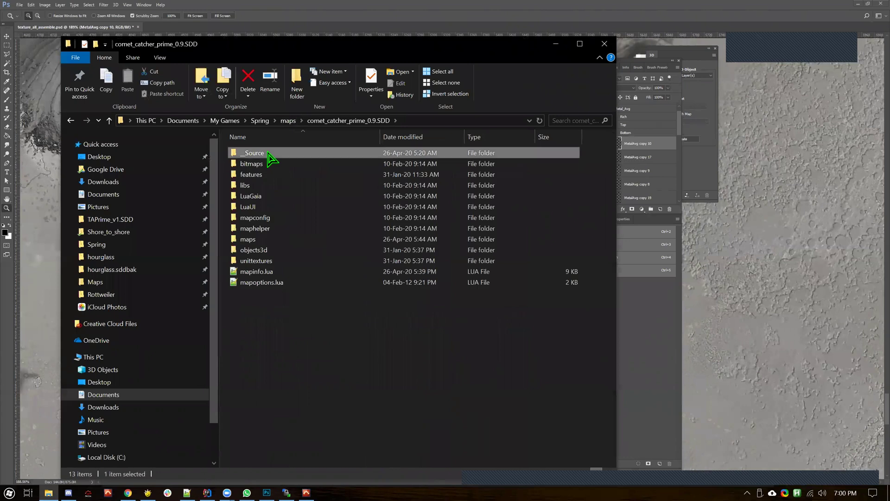
pyautogui.doubleClick(272, 156)
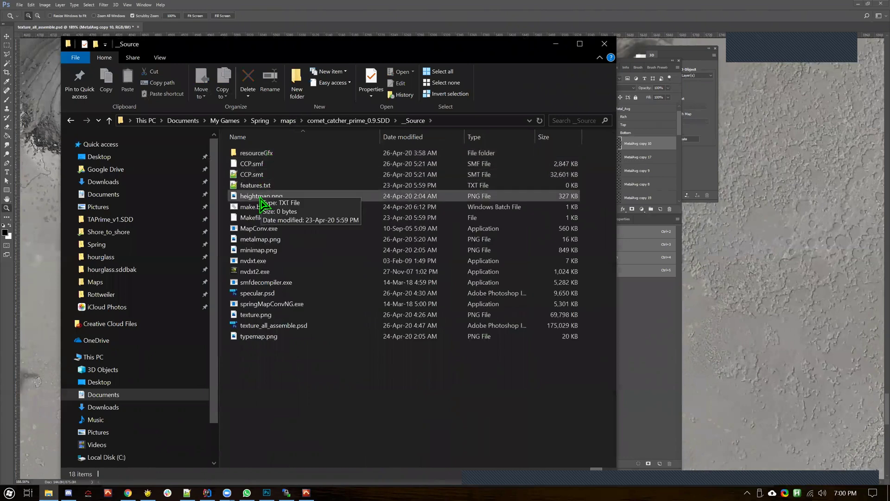
# Step: Open metalmap.png from the __Source folder as a separate Photoshop document and examine its metal spots
pyautogui.click(255, 241)
pyautogui.moveTo(257, 248); pyautogui.dragTo(231, 167)
pyautogui.moveTo(185, 34)
pyautogui.mouseDown()
pyautogui.moveTo(194, 36)
pyautogui.moveTo(185, 34)
pyautogui.mouseUp()
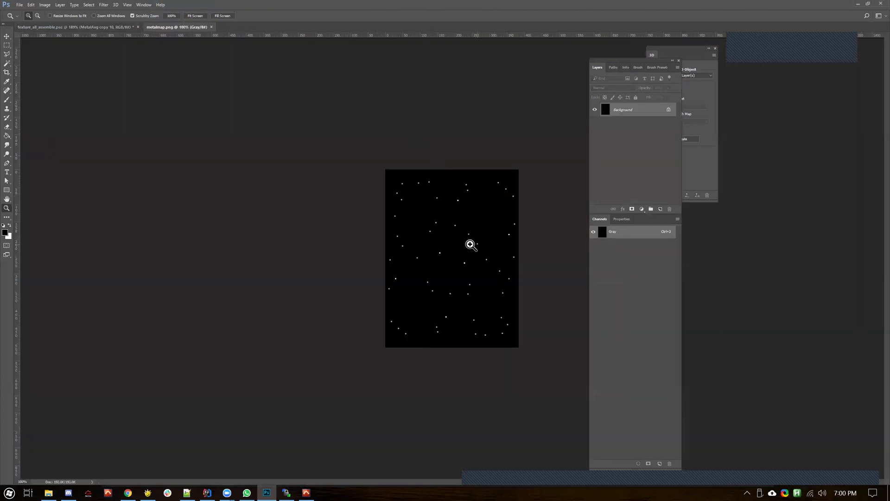
pyautogui.scroll(5, 452, 209)
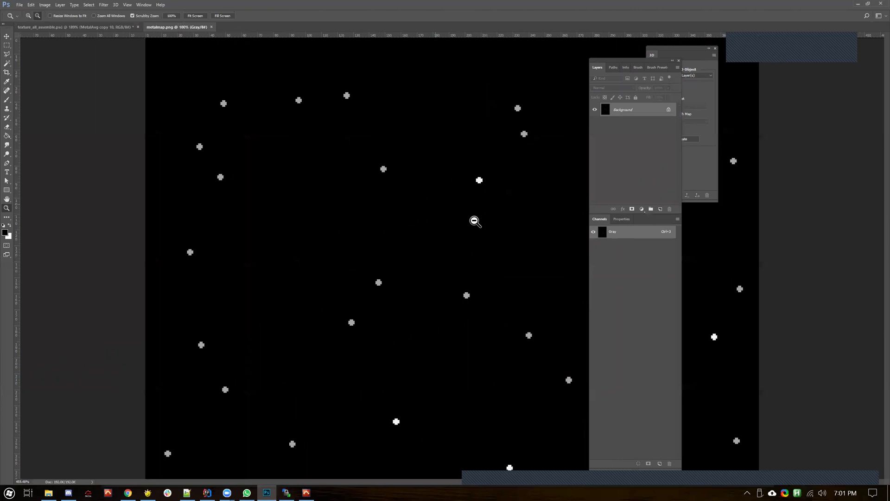
# Step: Check the pixel dimensions of texture_all_assemble.psd in Image Size without changing them
pyautogui.click(60, 27)
pyautogui.click(45, 5)
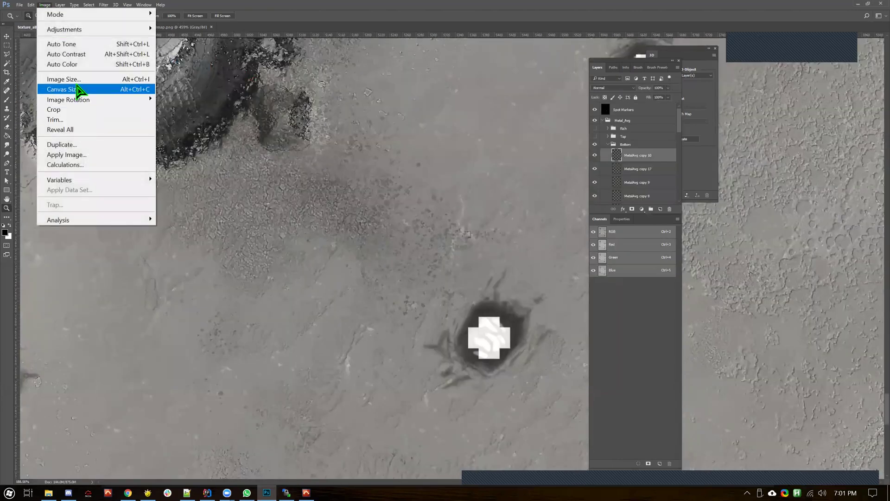
pyautogui.click(298, 151)
pyautogui.press('space')
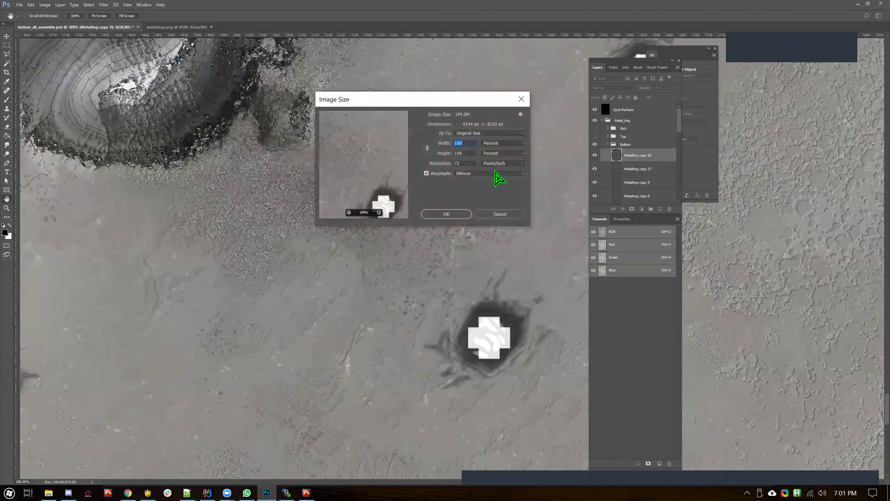
pyautogui.click(500, 214)
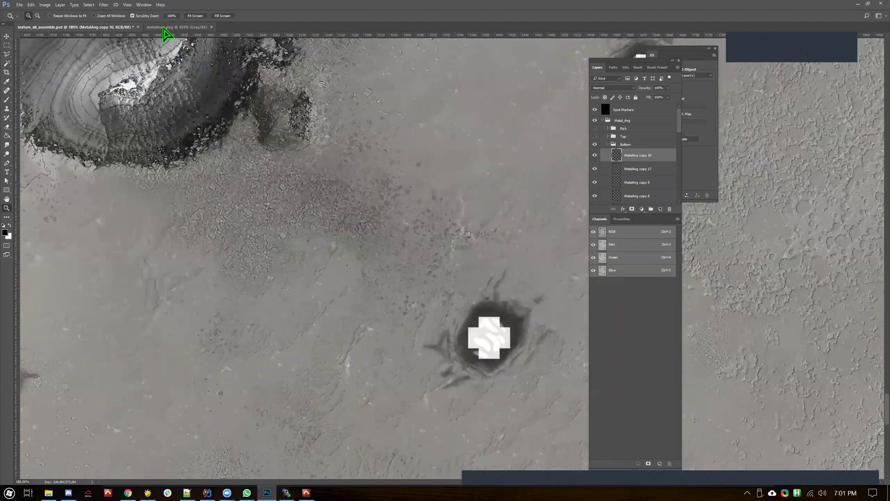
# Step: Start resizing metalmap.png with Image Size, entering a width of 6144 percent and a height of 8192 percent
pyautogui.click(166, 27)
pyautogui.click(45, 5)
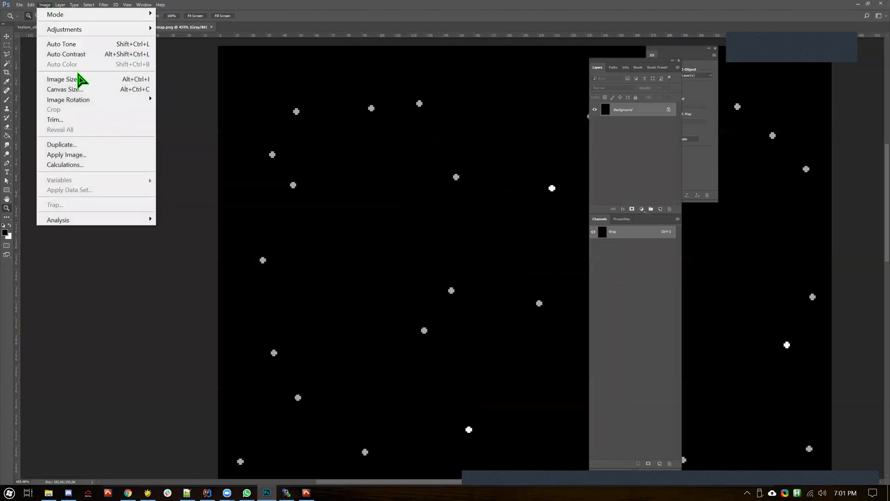
pyautogui.click(79, 79)
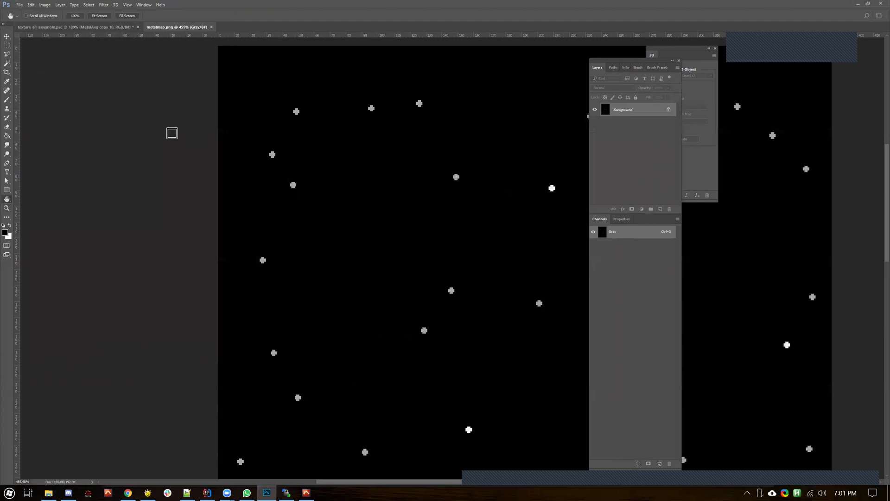
pyautogui.click(43, 7)
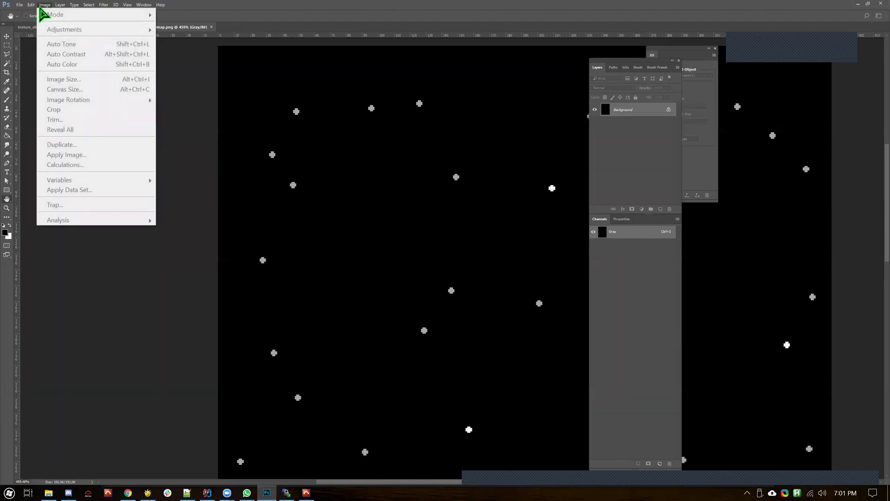
pyautogui.hotkey('alt', 'ctrl', 'i')
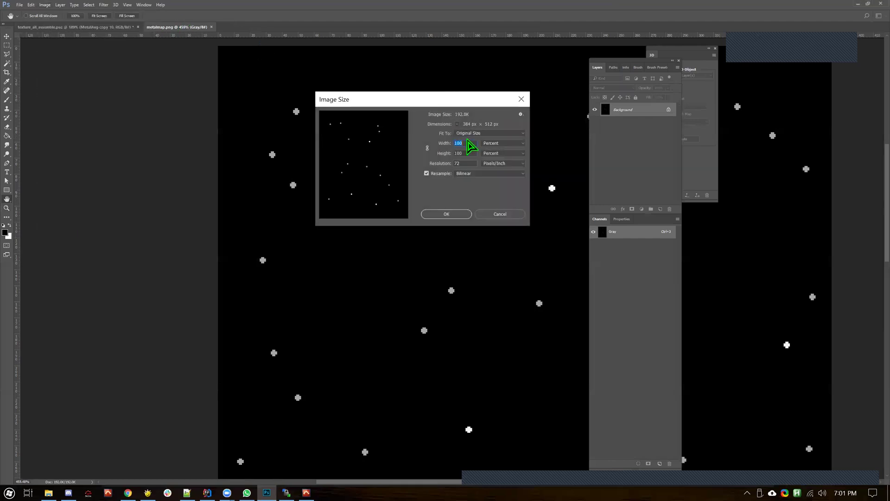
pyautogui.write('6144')
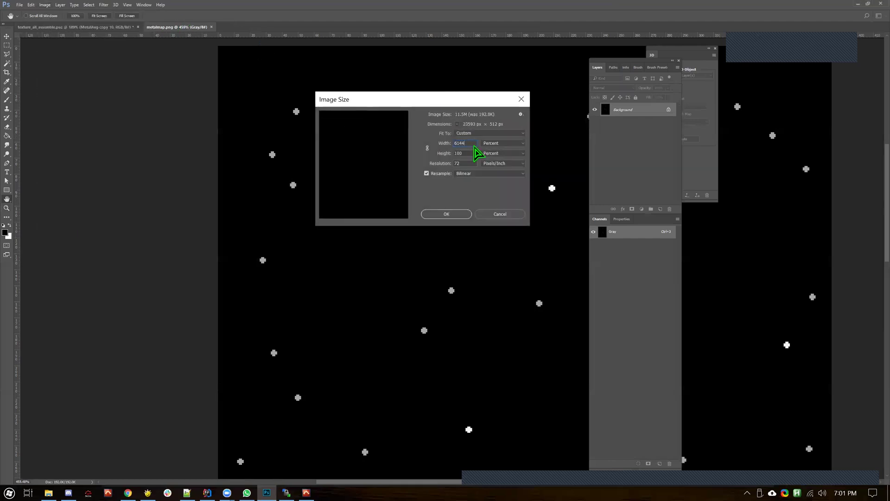
pyautogui.click(467, 154)
pyautogui.hotkey('ctrl', 'z')
pyautogui.click(468, 143)
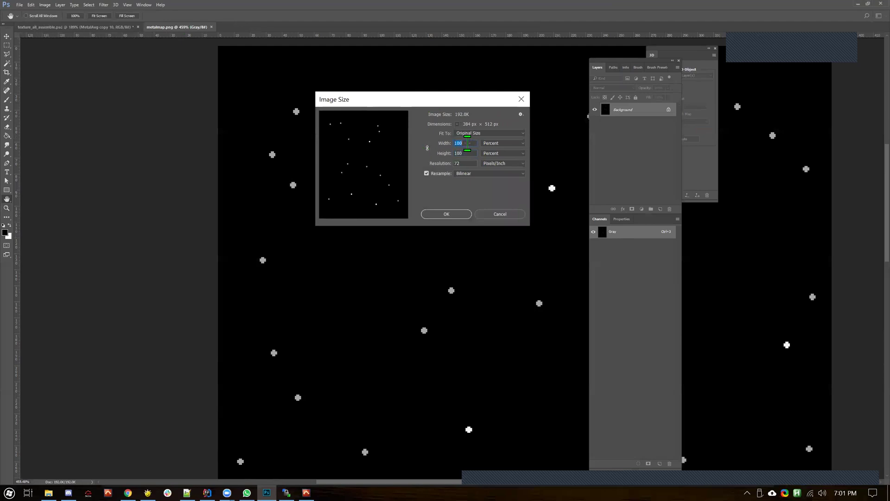
pyautogui.write('6144')
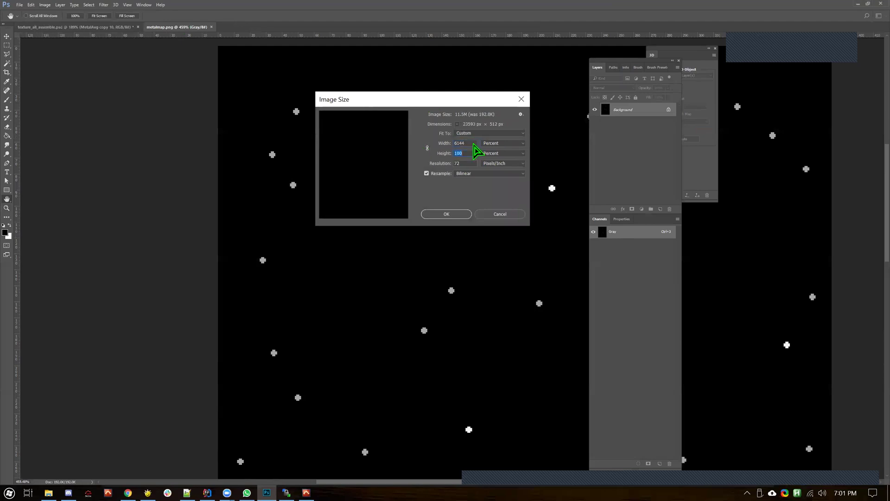
pyautogui.write('8192')
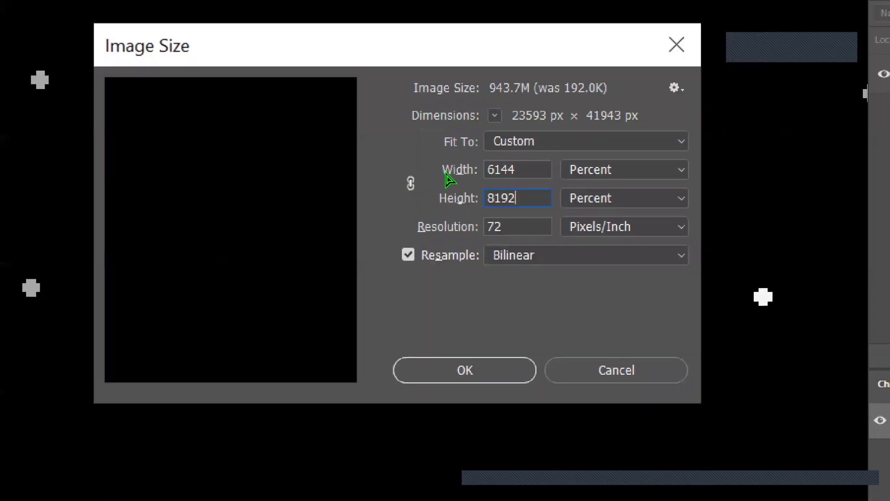
# Step: Set the resampling method to Nearest Neighbor (hard edges) and apply the resize
pyautogui.click(570, 255)
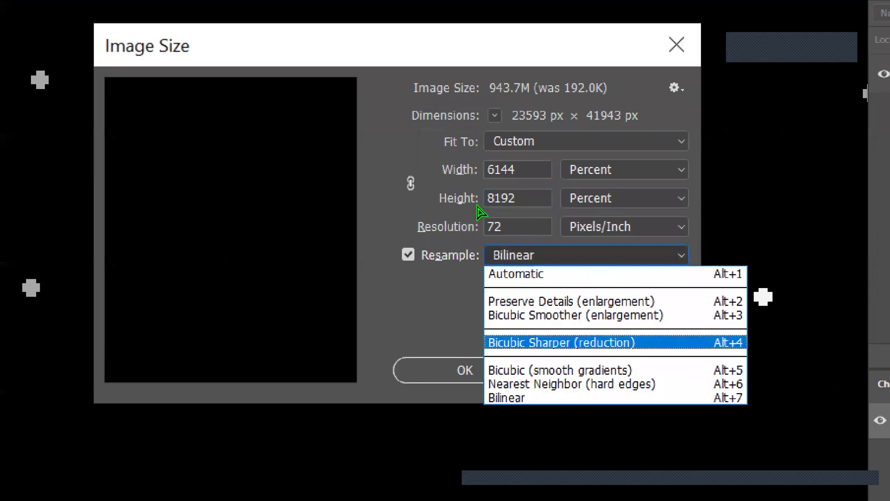
pyautogui.click(561, 342)
pyautogui.click(570, 255)
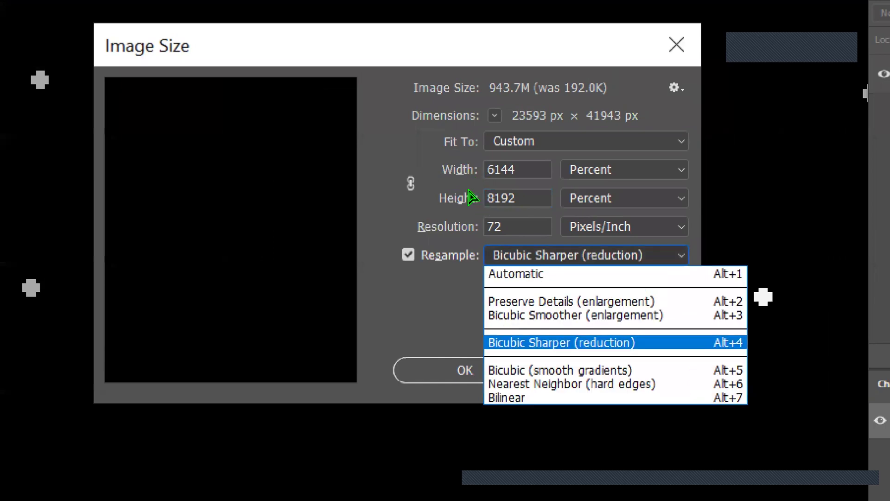
pyautogui.click(572, 384)
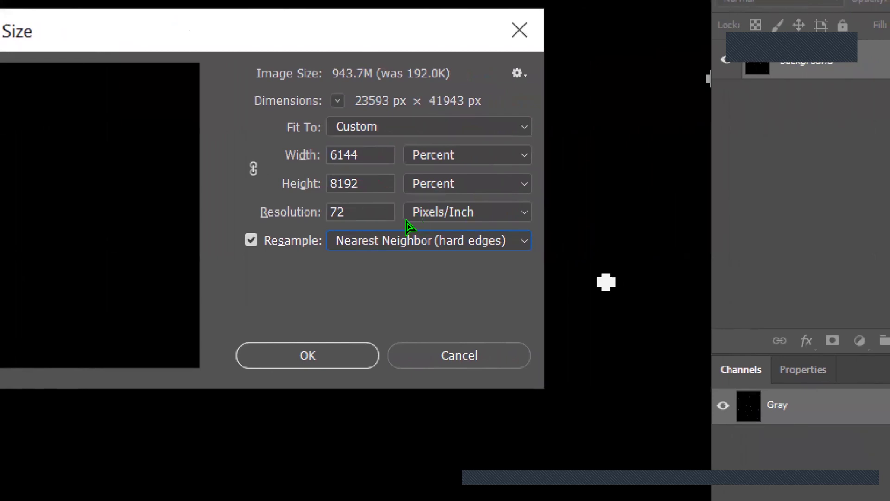
pyautogui.press('Return')
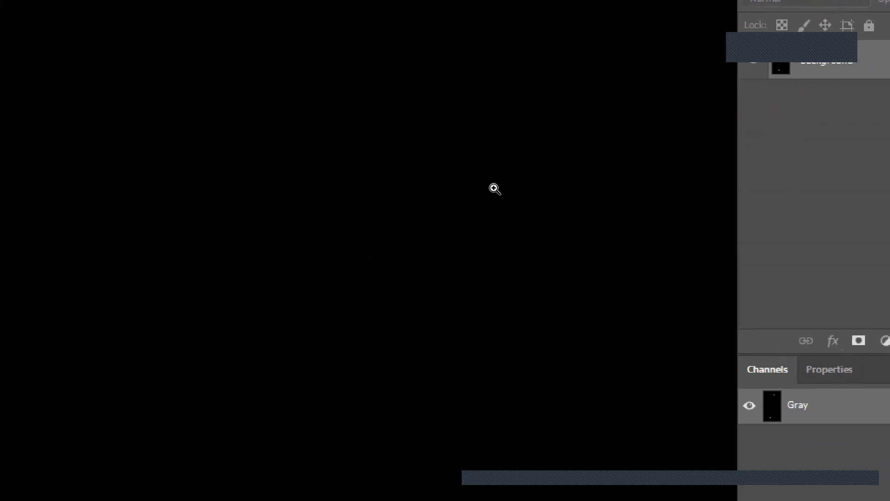
# Step: Inspect the proportions of the percent-scaled metal map, and undo that resize
pyautogui.keyDown('alt'); pyautogui.click(436, 179); pyautogui.keyUp('alt')
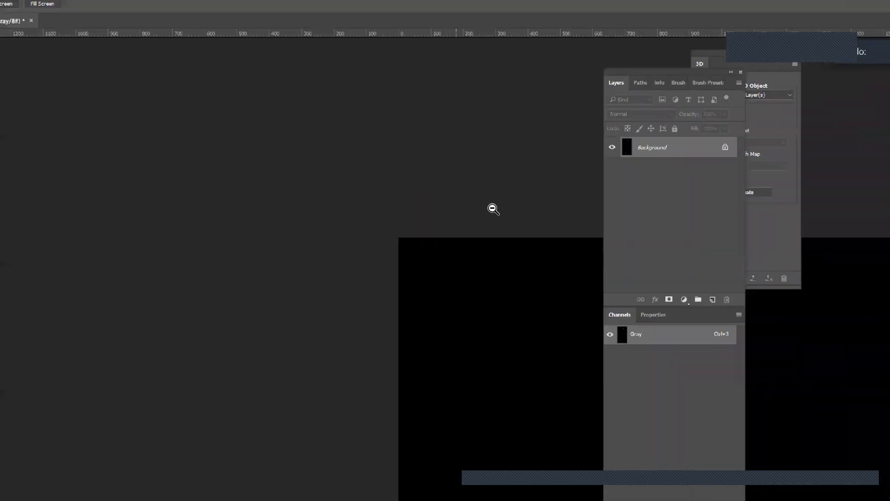
pyautogui.keyDown('alt'); pyautogui.moveTo(540, 274); pyautogui.dragTo(276, 193); pyautogui.keyUp('alt')
pyautogui.moveTo(450, 287)
pyautogui.keyDown('alt'); pyautogui.mouseDown()
pyautogui.moveTo(490, 299)
pyautogui.moveTo(452, 288)
pyautogui.mouseUp(); pyautogui.keyUp('alt')
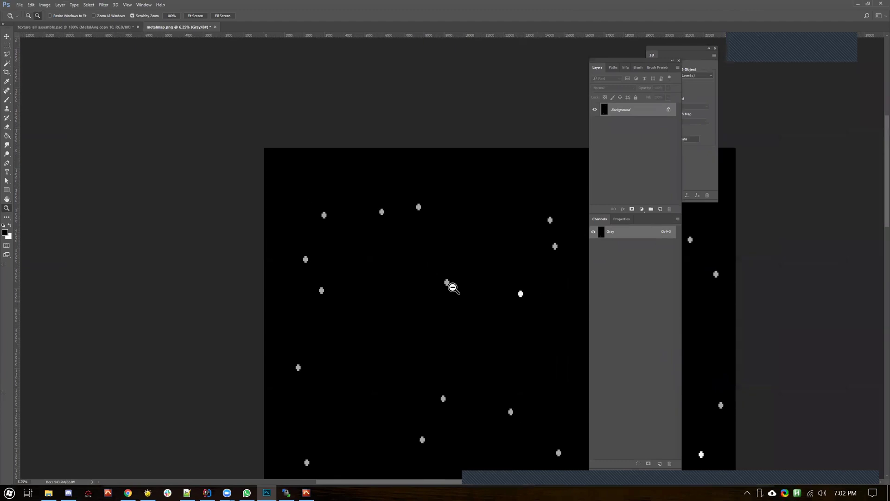
pyautogui.hotkey('ctrl', 'z')
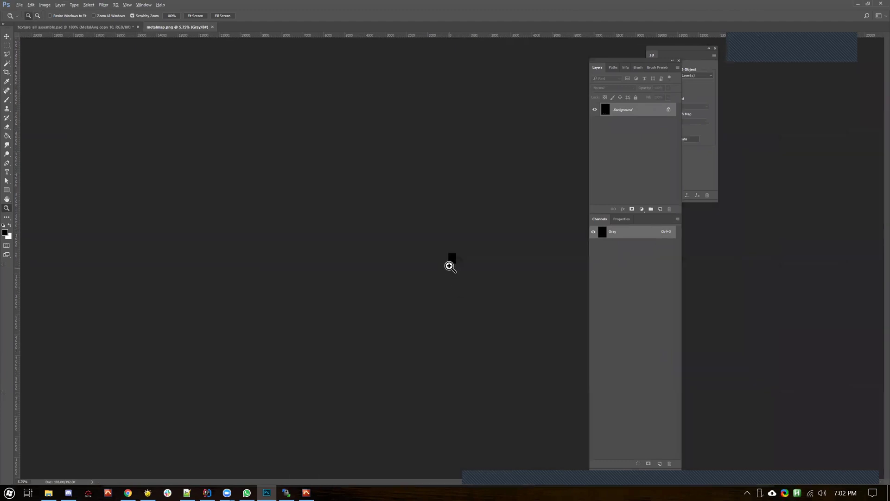
pyautogui.moveTo(475, 264); pyautogui.dragTo(543, 285)
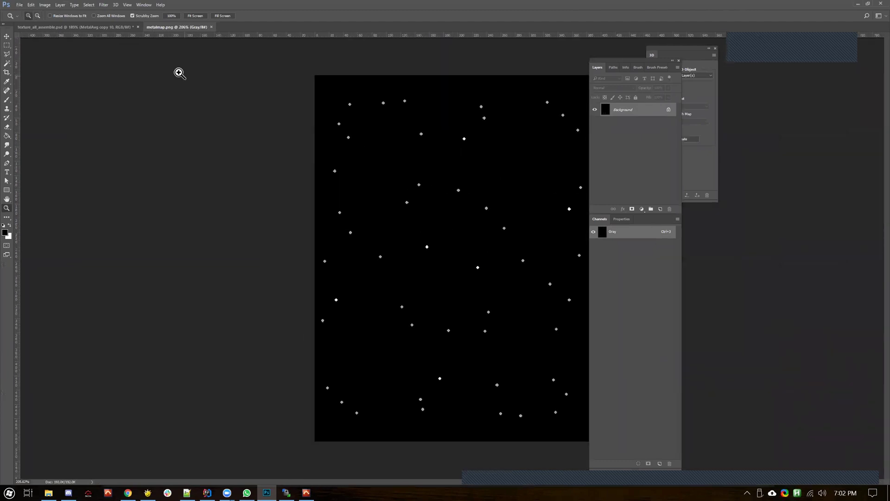
# Step: Resize metalmap.png to 6144 by 8192 pixels, changing the size units from percent to pixels
pyautogui.click(45, 5)
pyautogui.click(72, 79)
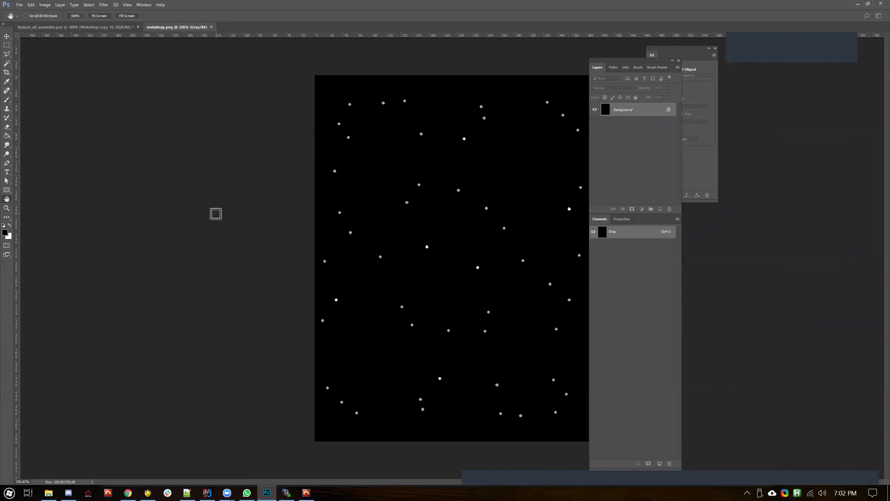
pyautogui.hotkey('ctrl', 'alt', 'i')
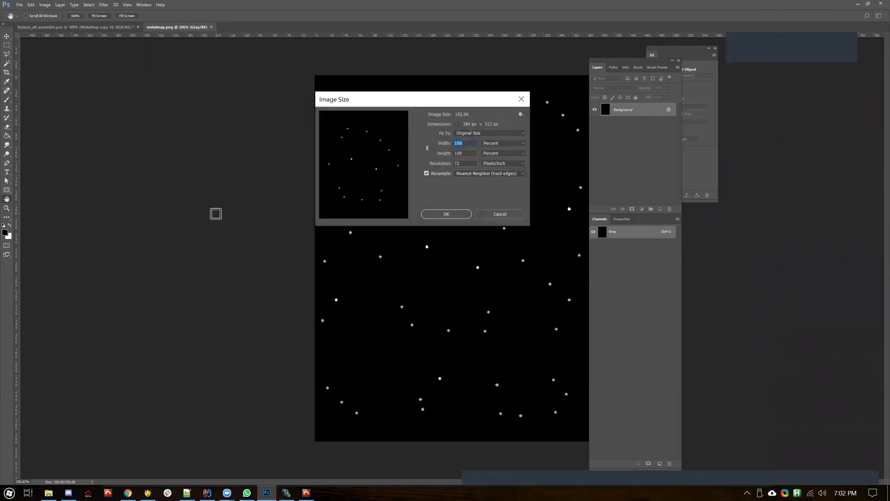
pyautogui.click(490, 144)
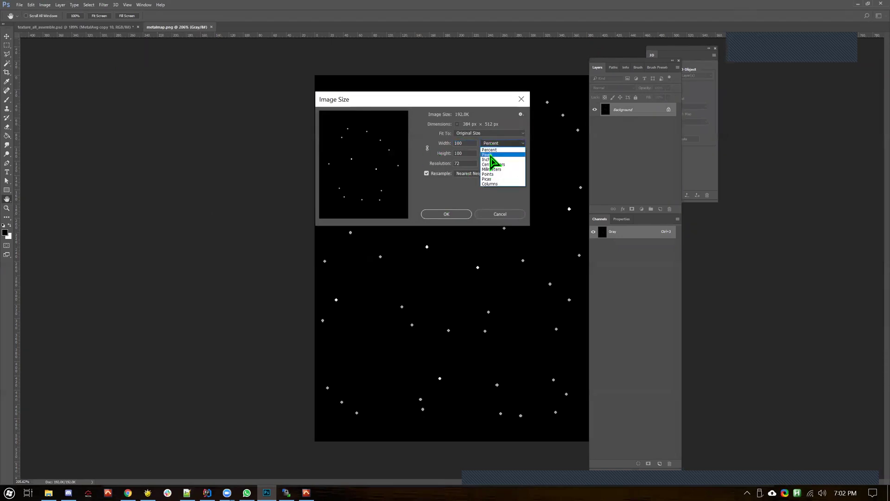
pyautogui.click(491, 155)
pyautogui.write('6144')
pyautogui.click(470, 153)
pyautogui.doubleClick(469, 153)
pyautogui.write('8192')
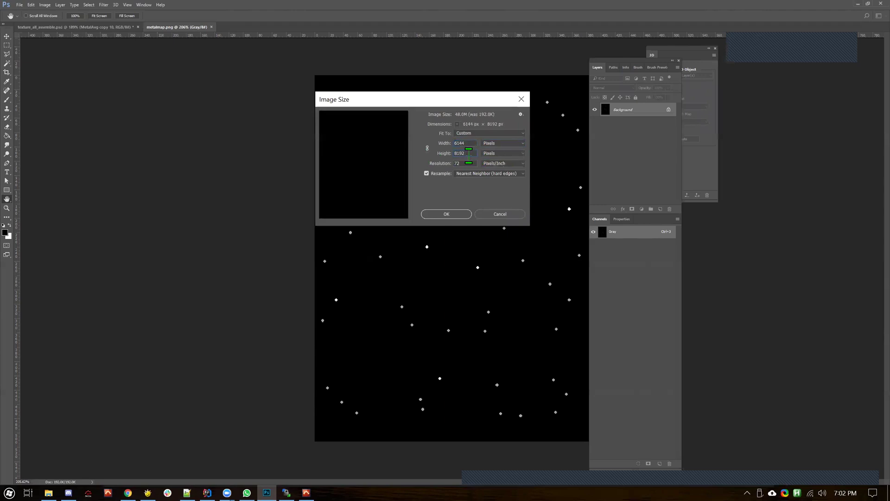
pyautogui.click(459, 215)
pyautogui.press('z')
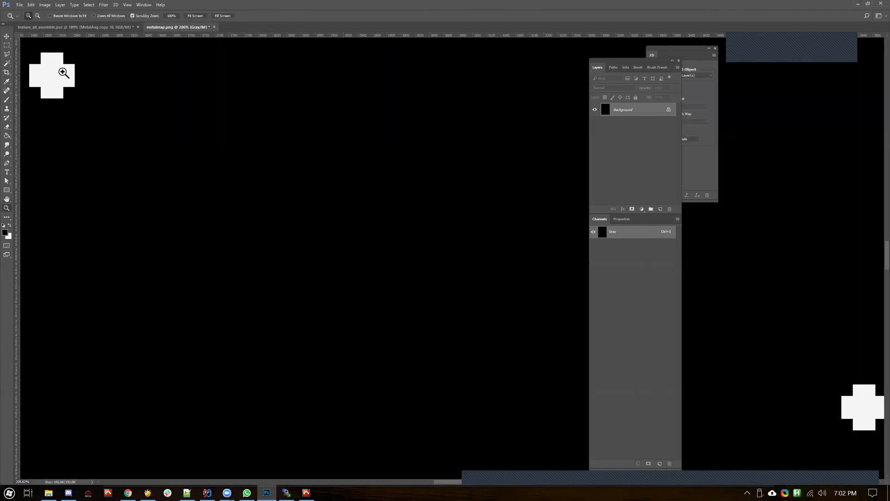
# Step: Compare the enlarged metalmap.png with the spot markers in texture_all_assemble.psd, and undo the metal map's pixel resize
pyautogui.click(45, 5)
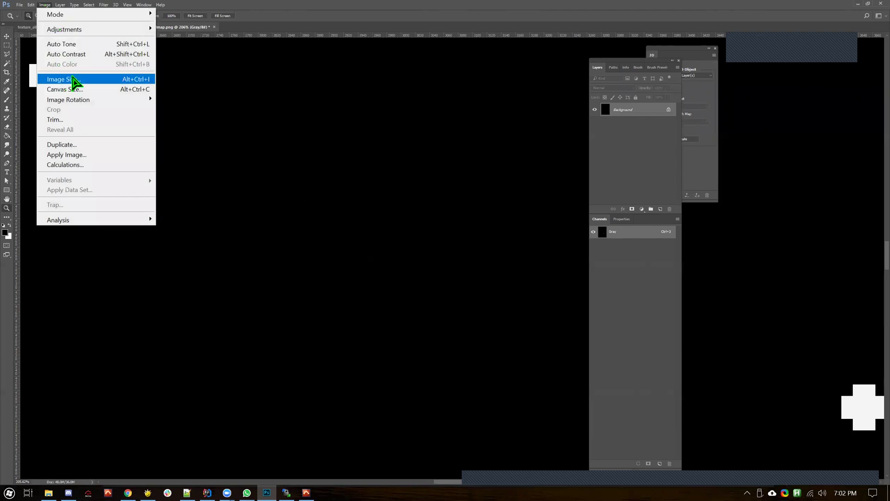
pyautogui.click(253, 21)
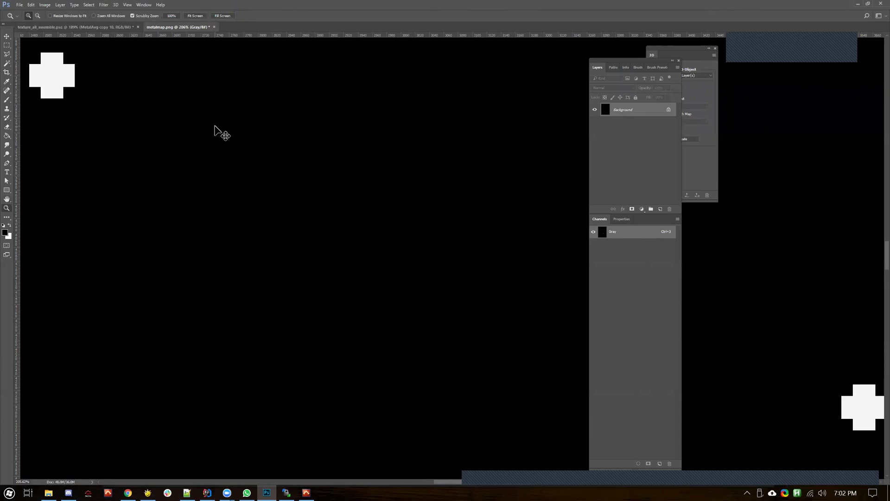
pyautogui.click(44, 27)
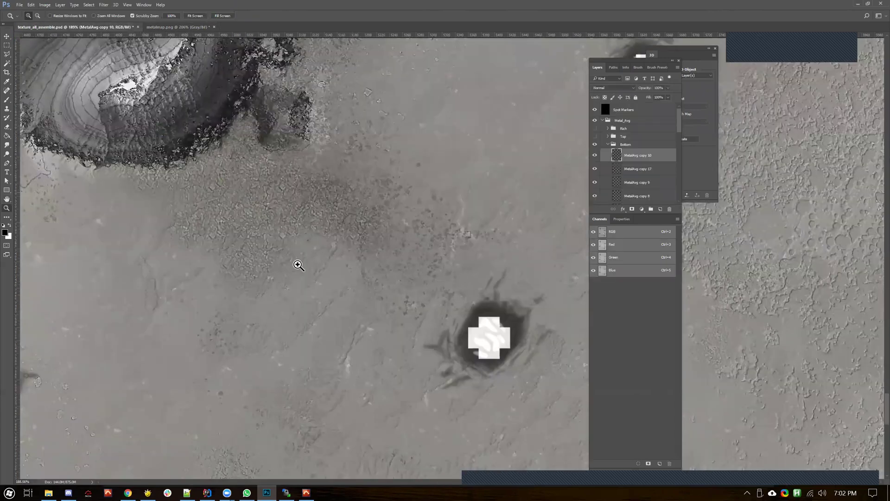
pyautogui.click(178, 29)
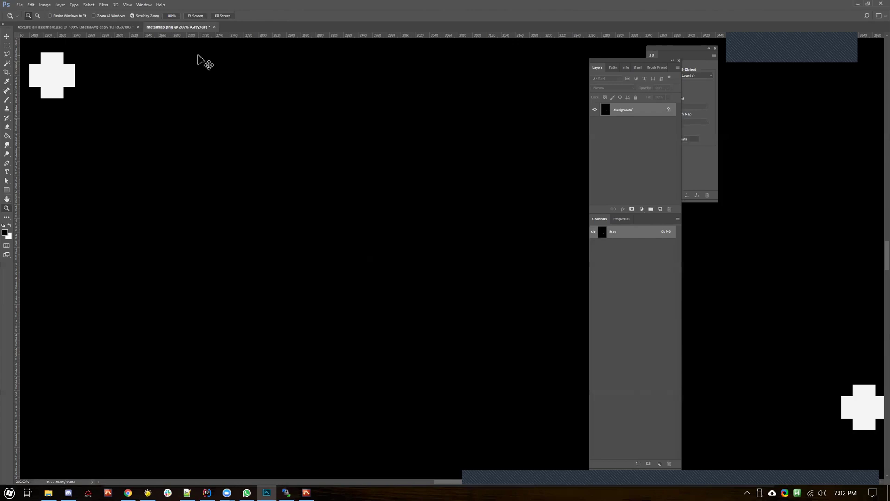
pyautogui.hotkey('ctrl', 'z')
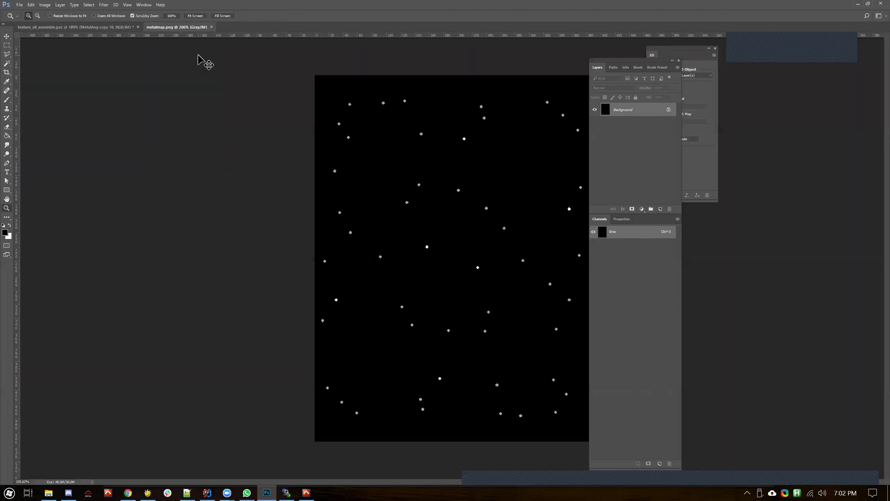
# Step: Toggle the MetalAvg copy 10 layer in texture_all_assemble.psd, try moving its metal spot, and undo the move
pyautogui.click(120, 27)
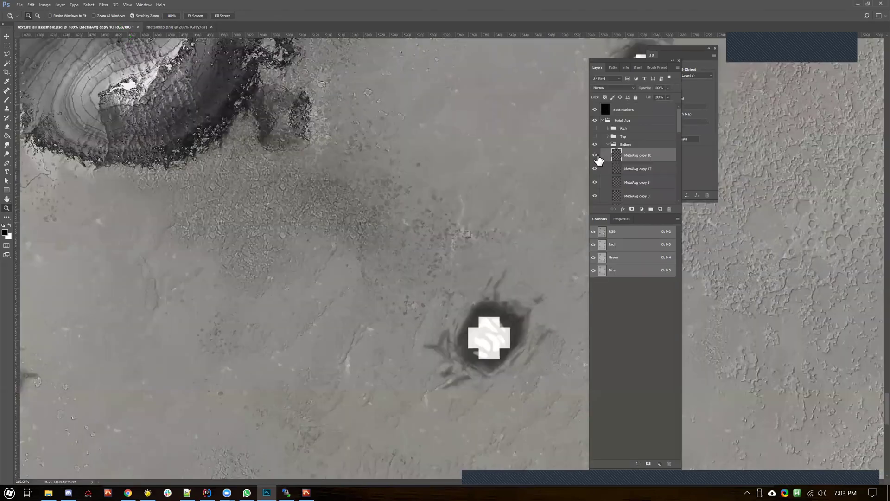
pyautogui.click(595, 156)
pyautogui.click(595, 156)
pyautogui.press('v')
pyautogui.moveTo(503, 295)
pyautogui.mouseDown()
pyautogui.moveTo(432, 221)
pyautogui.moveTo(463, 235)
pyautogui.moveTo(513, 310)
pyautogui.mouseUp()
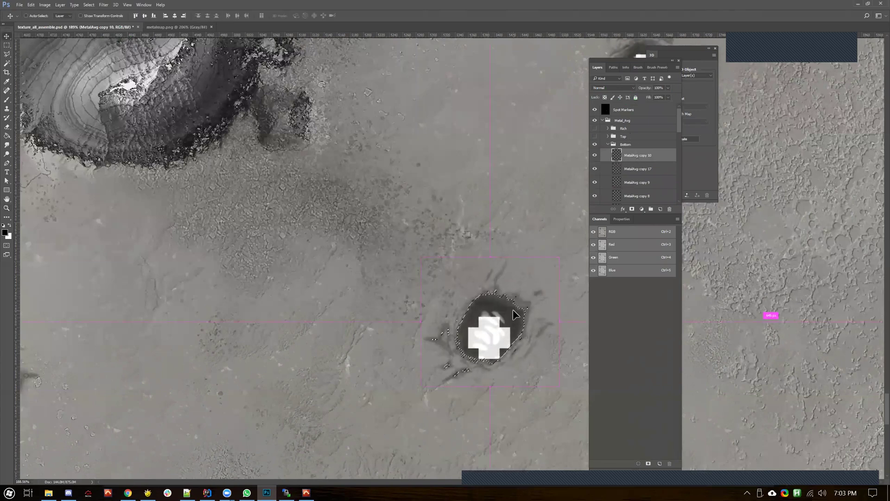
pyautogui.hotkey('ctrl', 'z')
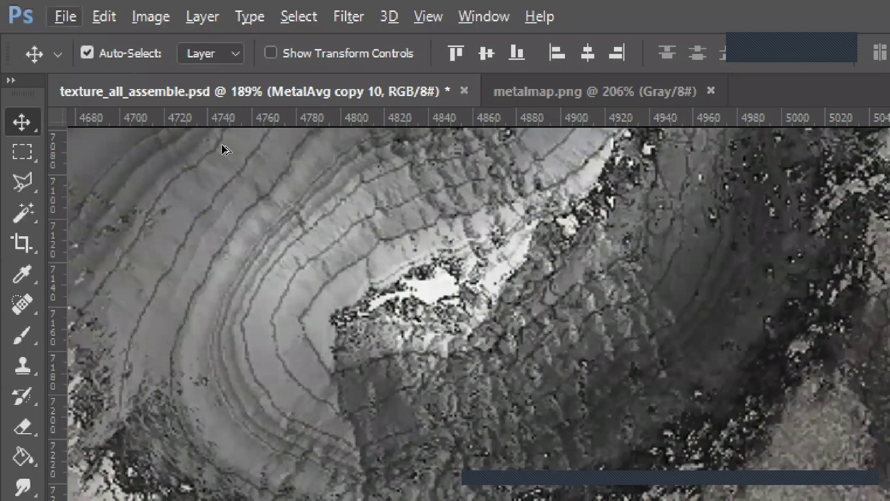
# Step: Examine the neighbouring metal spots under their markers, toggling the MetalAvg copy 10 layer off and on for comparison
pyautogui.moveTo(450, 219); pyautogui.dragTo(556, 199)
pyautogui.moveTo(72, 286); pyautogui.dragTo(322, 229)
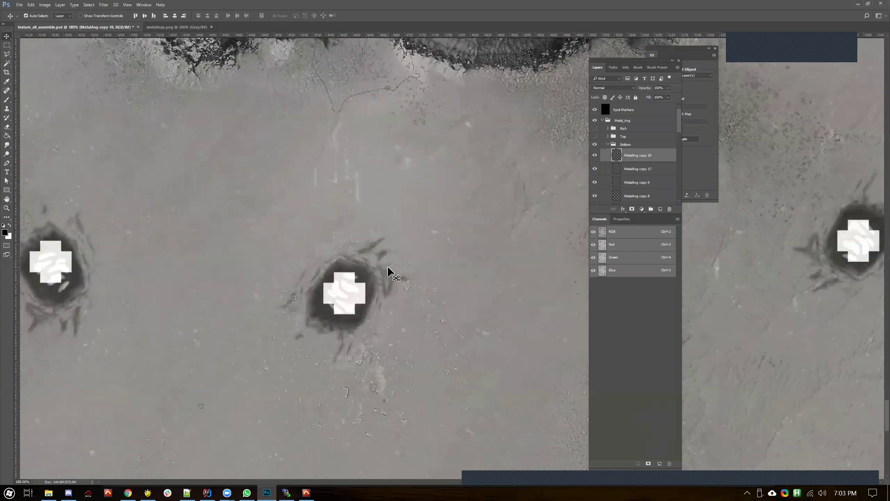
pyautogui.hotkey('ctrl', 't')
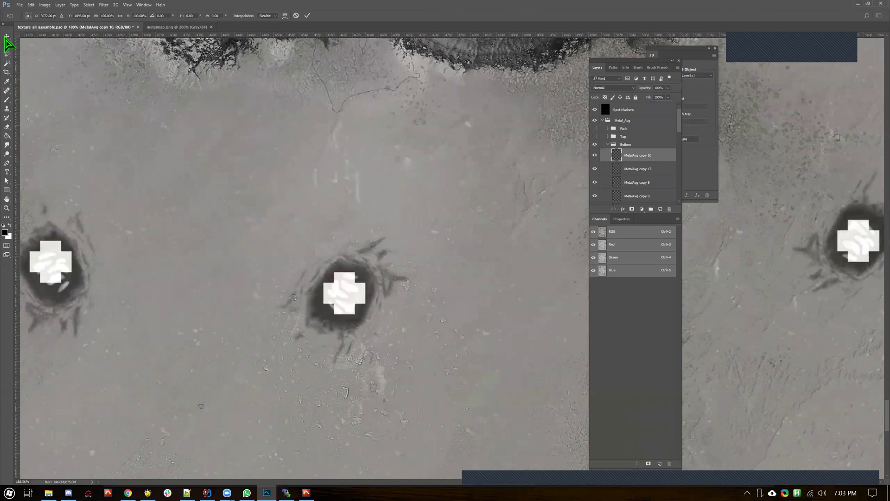
pyautogui.press('Return')
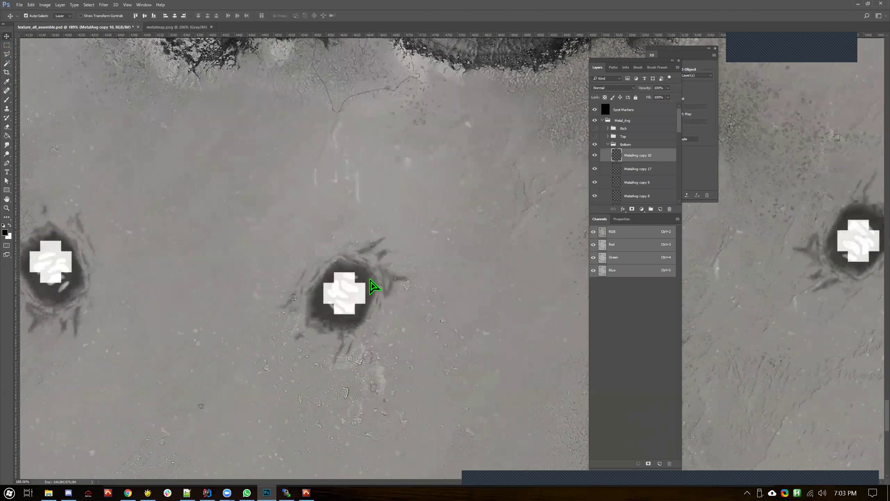
pyautogui.hotkey('ctrl', 't')
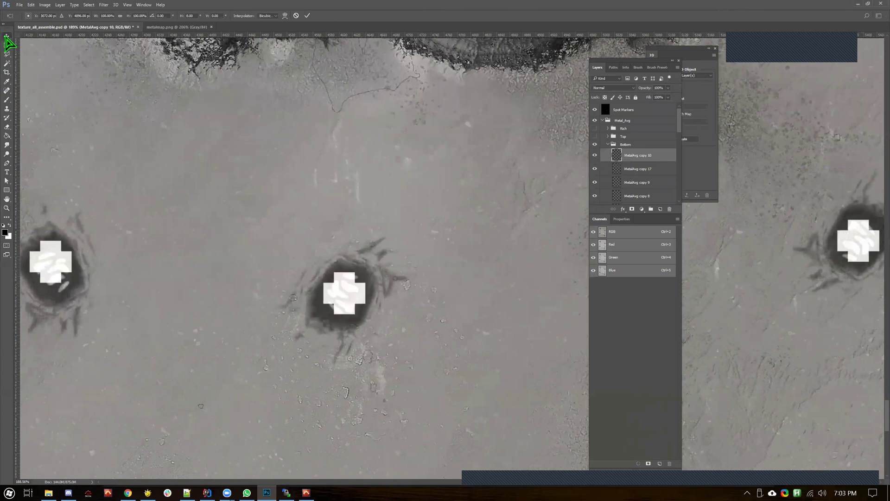
pyautogui.press('Return')
pyautogui.click(594, 156)
pyautogui.click(595, 156)
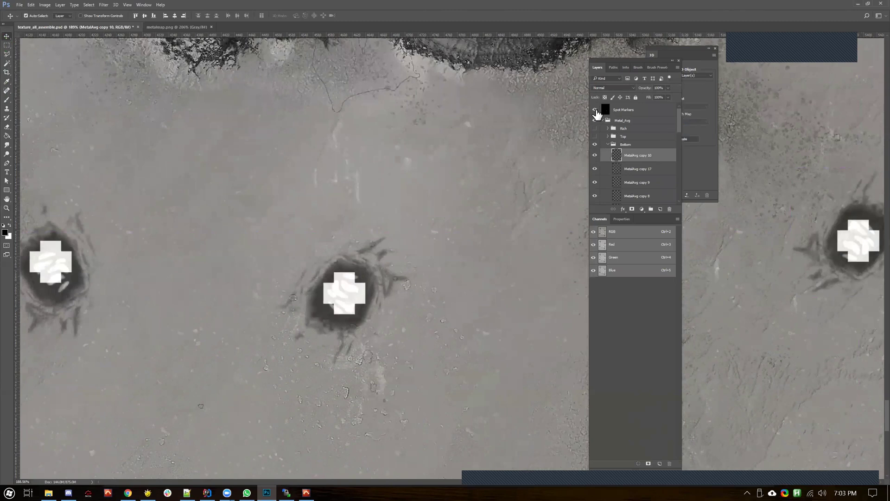
# Step: Lock the Spot Markers layer completely
pyautogui.click(633, 111)
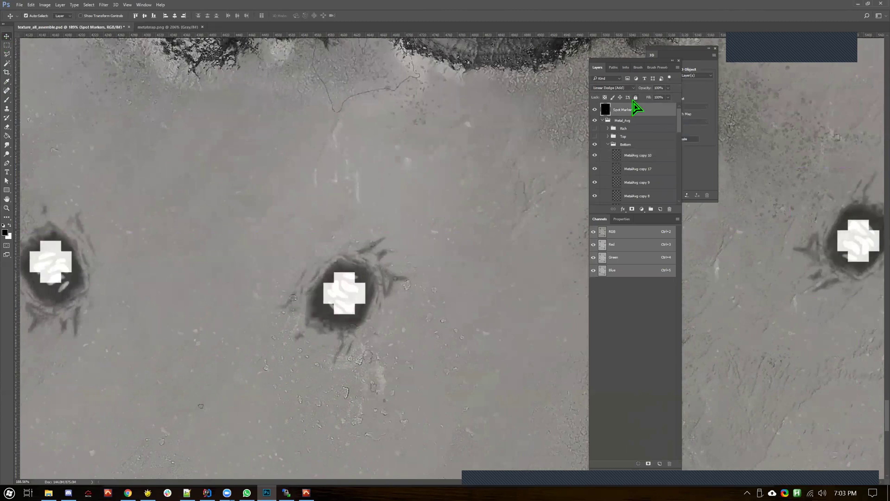
pyautogui.click(636, 97)
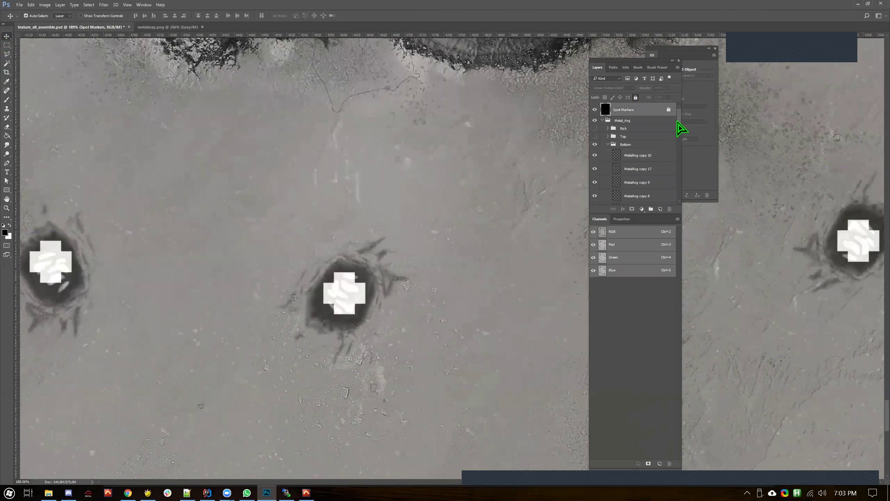
pyautogui.moveTo(679, 125)
pyautogui.mouseDown()
pyautogui.moveTo(675, 199)
pyautogui.moveTo(678, 114)
pyautogui.mouseUp()
pyautogui.click(363, 273)
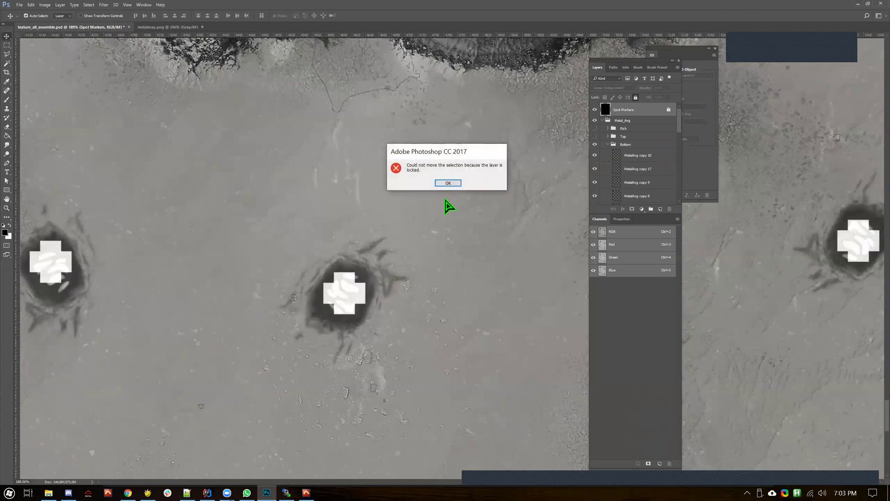
pyautogui.press('Return')
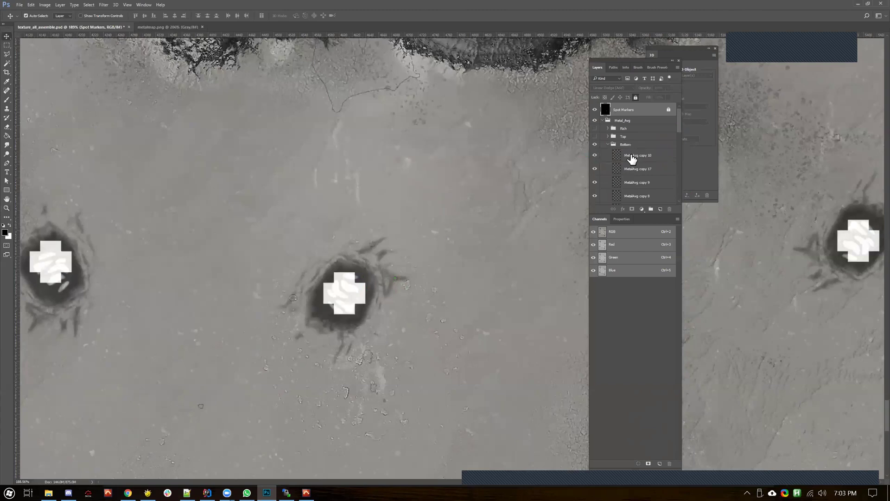
# Step: Try to shift the MetalAvg copy 10 layer off its marker, and undo the attempt
pyautogui.click(632, 155)
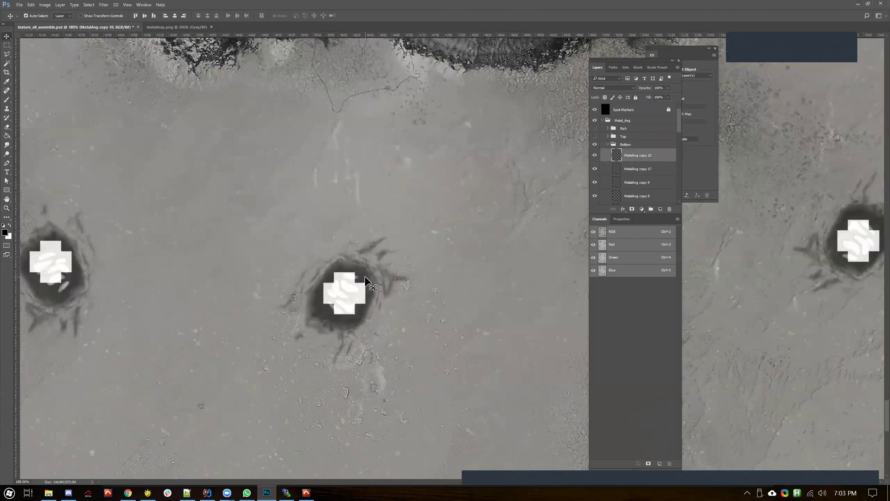
pyautogui.moveTo(365, 277); pyautogui.dragTo(378, 282)
pyautogui.hotkey('ctrl', 'z')
pyautogui.hotkey('ctrl', 'z')
# Step: Auto-select individual metal spot layers near the large lower crater, and try moving one spot off its marker
pyautogui.press('z')
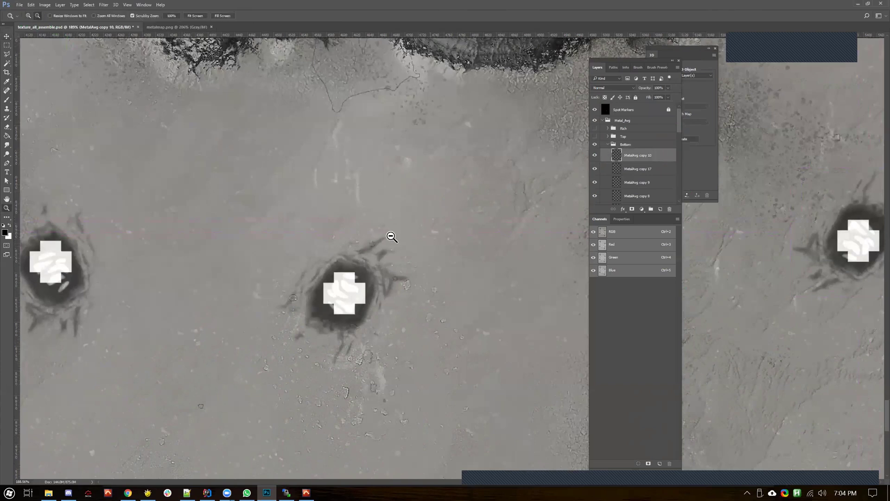
pyautogui.keyDown('alt'); pyautogui.click(388, 237); pyautogui.keyUp('alt')
pyautogui.keyDown('alt'); pyautogui.click(352, 240); pyautogui.keyUp('alt')
pyautogui.moveTo(374, 241); pyautogui.dragTo(395, 244)
pyautogui.click(7, 36)
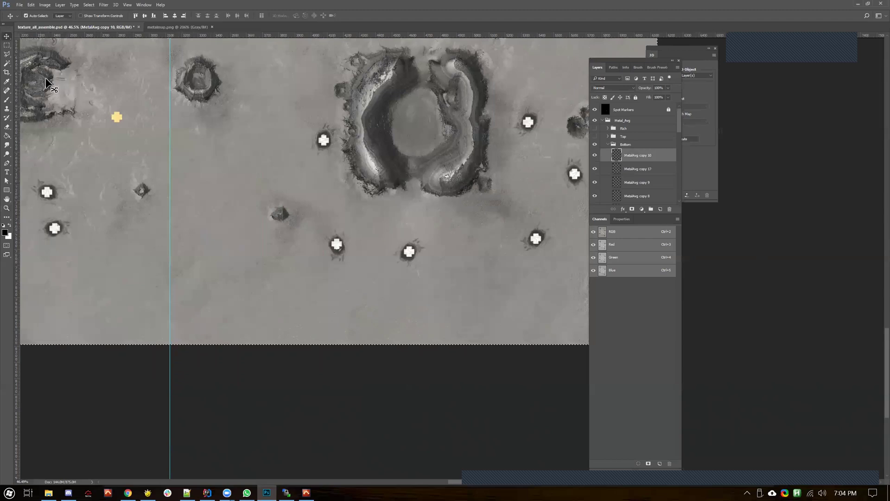
pyautogui.click(343, 247)
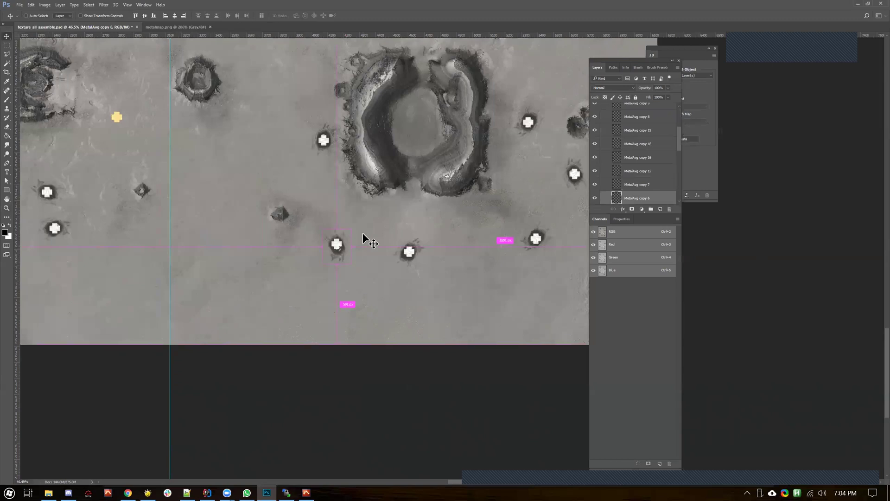
pyautogui.rightClick(405, 258)
pyautogui.click(408, 254)
pyautogui.press('ctrl')
pyautogui.click(344, 250)
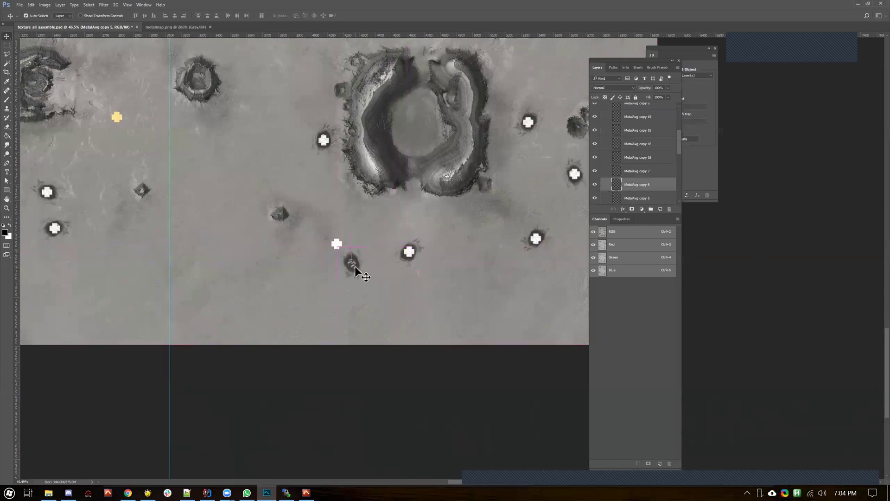
pyautogui.click(396, 225)
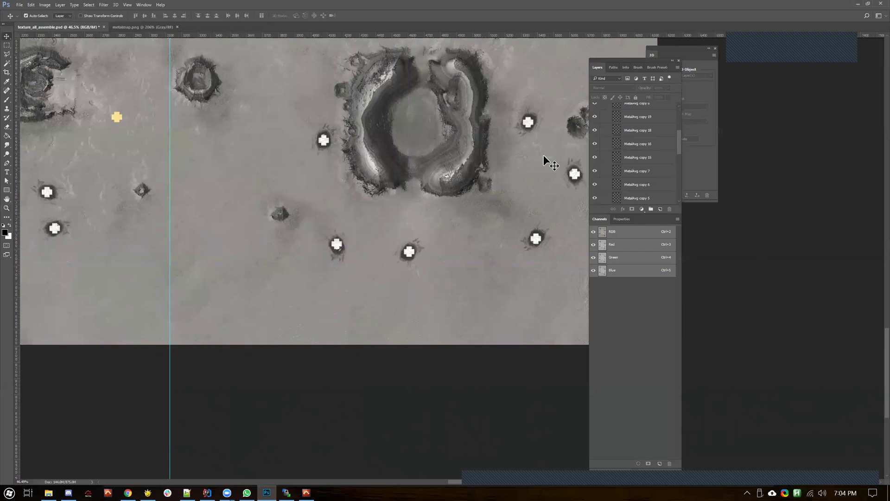
# Step: Rotate the MetalAvg copy 7 metal spot beside the large lower crater with Free Transform
pyautogui.moveTo(322, 139); pyautogui.dragTo(370, 153)
pyautogui.hotkey('ctrl', 't')
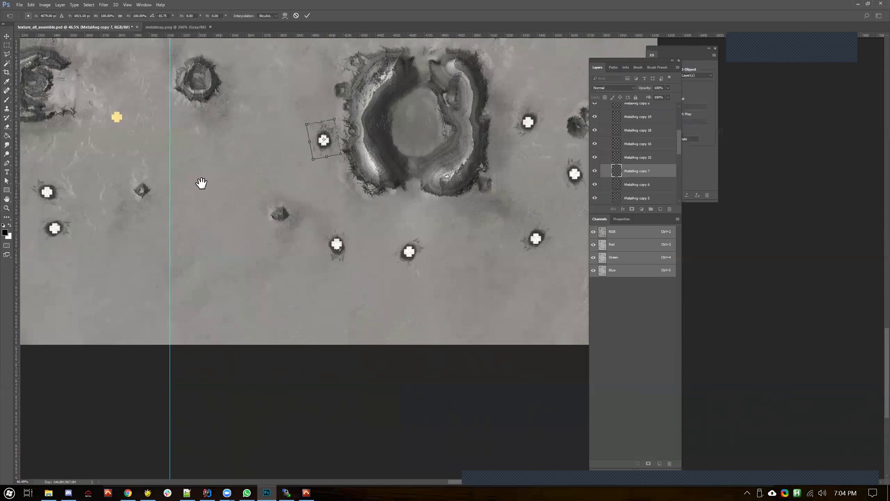
pyautogui.moveTo(200, 182); pyautogui.dragTo(404, 219)
pyautogui.moveTo(244, 194); pyautogui.dragTo(396, 213)
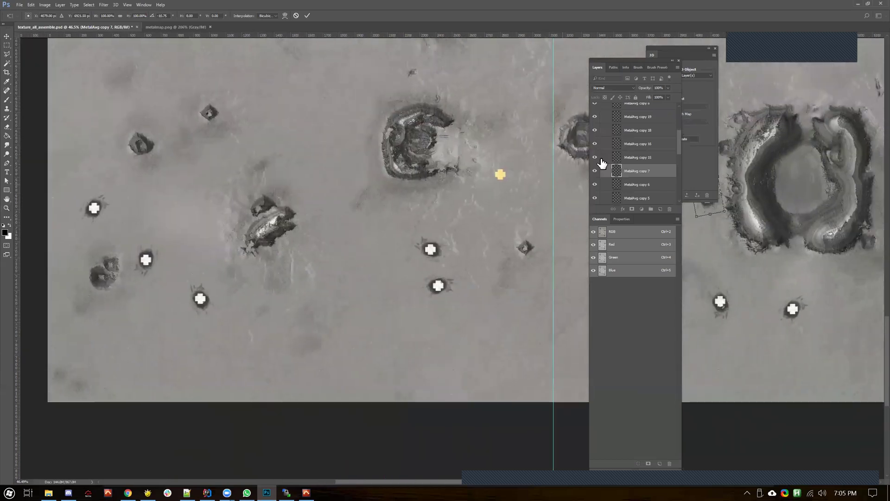
pyautogui.moveTo(680, 141); pyautogui.dragTo(676, 119)
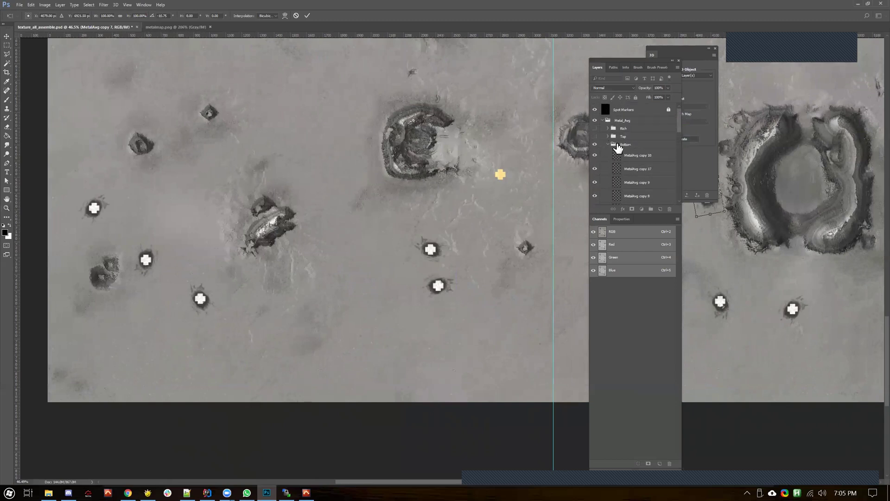
pyautogui.press('Return')
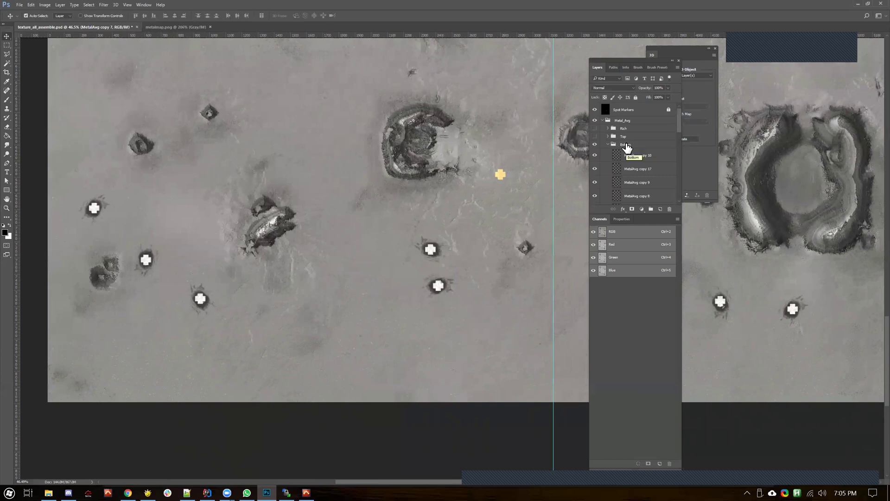
# Step: Duplicate the Bottom group of metal spots and shift the copy slightly
pyautogui.click(624, 144)
pyautogui.click(608, 145)
pyautogui.moveTo(636, 148); pyautogui.dragTo(660, 209)
pyautogui.moveTo(579, 187); pyautogui.dragTo(475, 164)
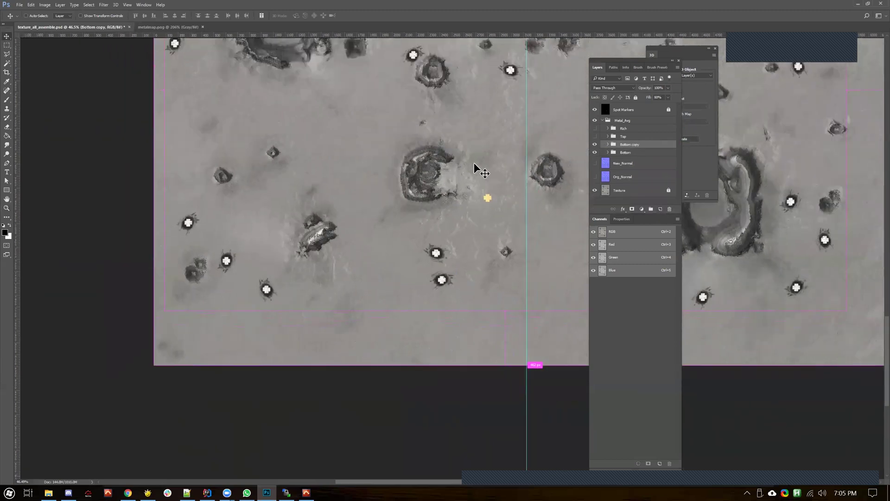
pyautogui.hotkey('ctrl', '-')
pyautogui.hotkey('ctrl', '-')
pyautogui.hotkey('ctrl', '-')
pyautogui.hotkey('ctrl', '-')
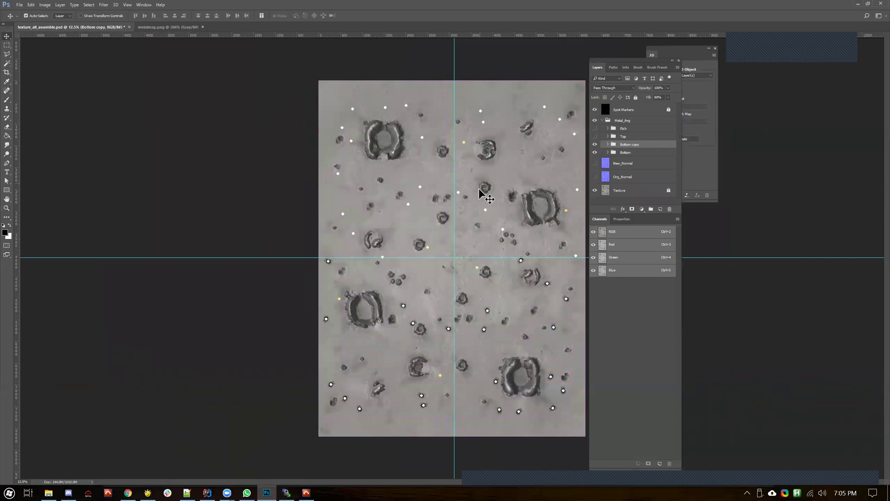
# Step: Flip the Bottom copy group both ways about the canvas centre into the upper half, and delete the copy
pyautogui.hotkey('ctrl', 't')
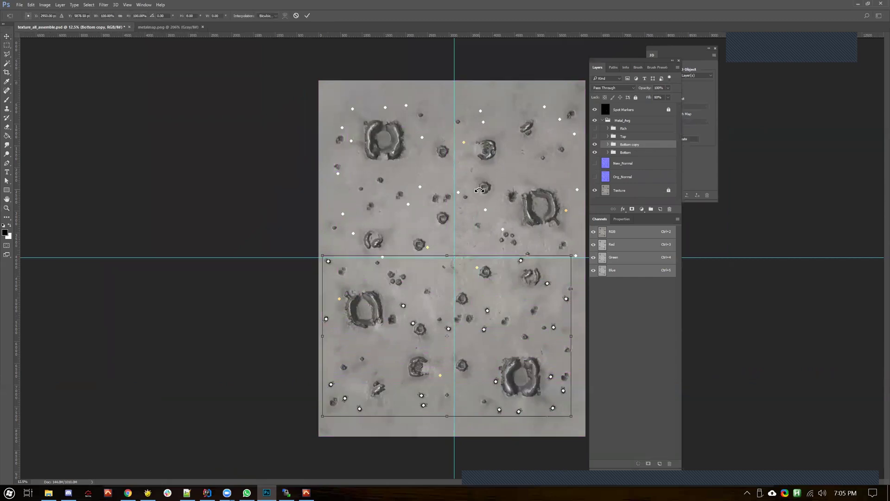
pyautogui.moveTo(443, 342); pyautogui.dragTo(454, 258)
pyautogui.moveTo(25, 157); pyautogui.dragTo(26, 181)
pyautogui.moveTo(254, 35); pyautogui.dragTo(316, 255)
pyautogui.moveTo(576, 419); pyautogui.dragTo(330, 95)
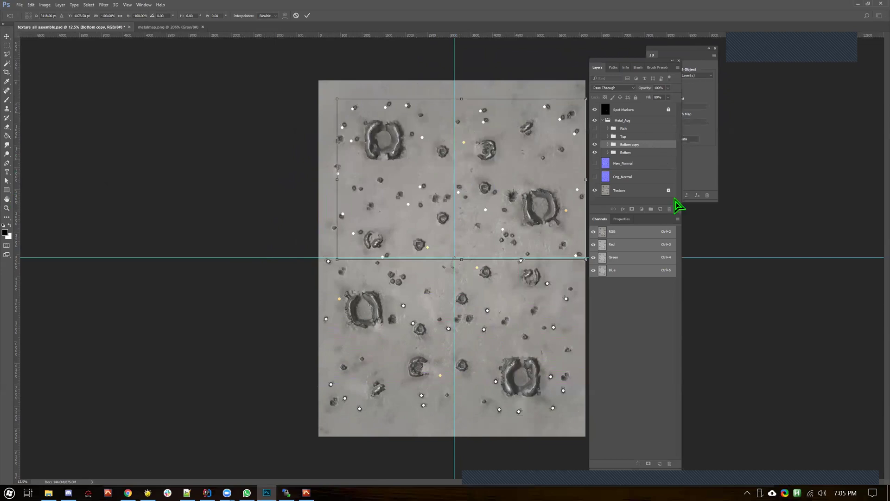
pyautogui.press('Return')
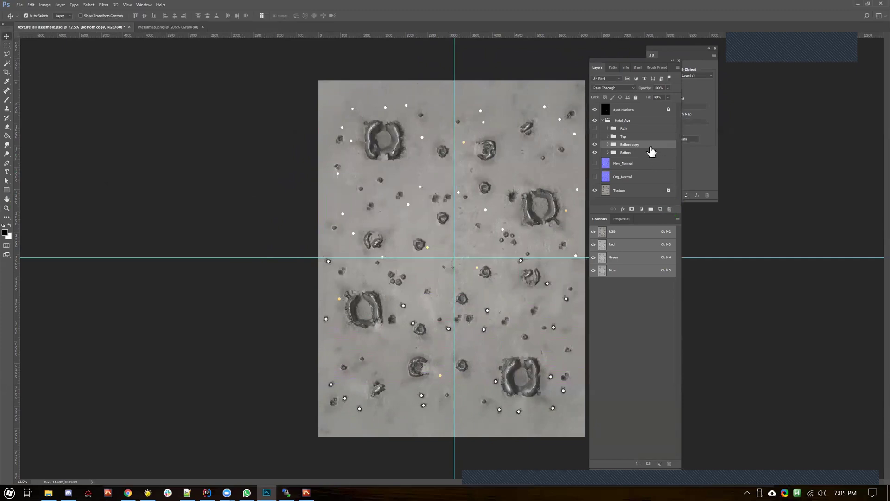
pyautogui.moveTo(646, 148); pyautogui.dragTo(670, 209)
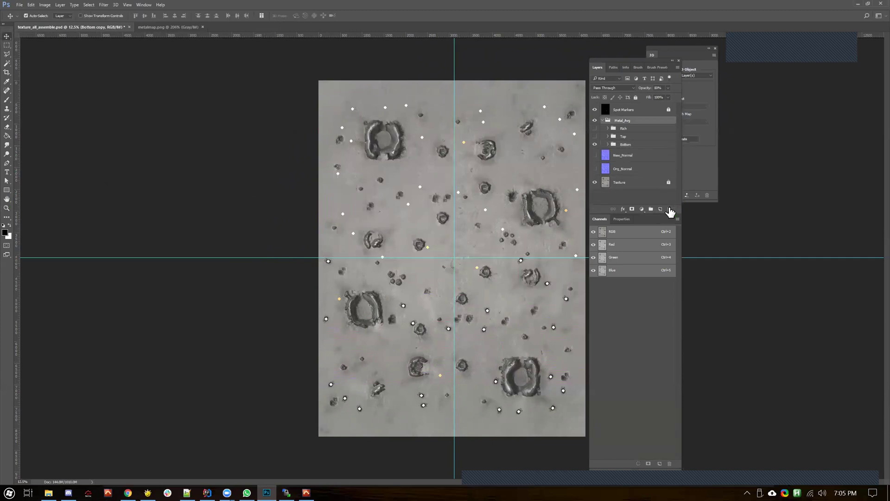
# Step: Show the Rich and Top metal spot groups together with the Bottom group
pyautogui.click(624, 128)
pyautogui.click(595, 128)
pyautogui.click(595, 137)
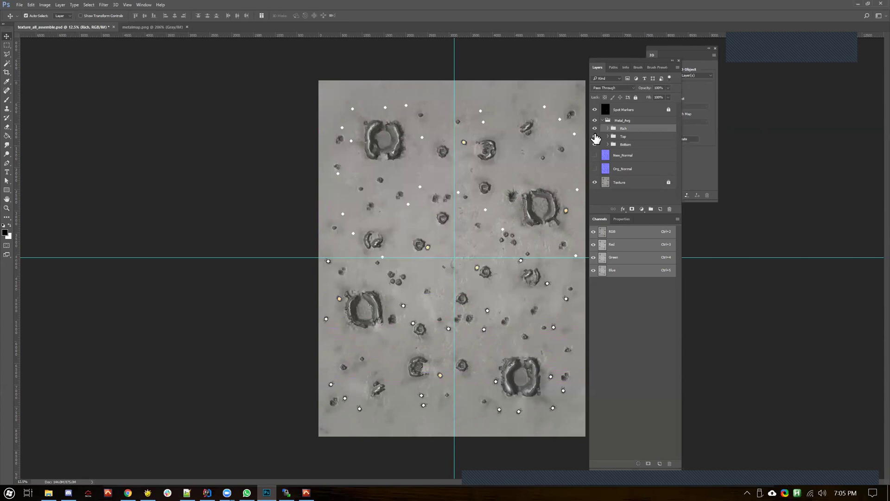
pyautogui.click(595, 144)
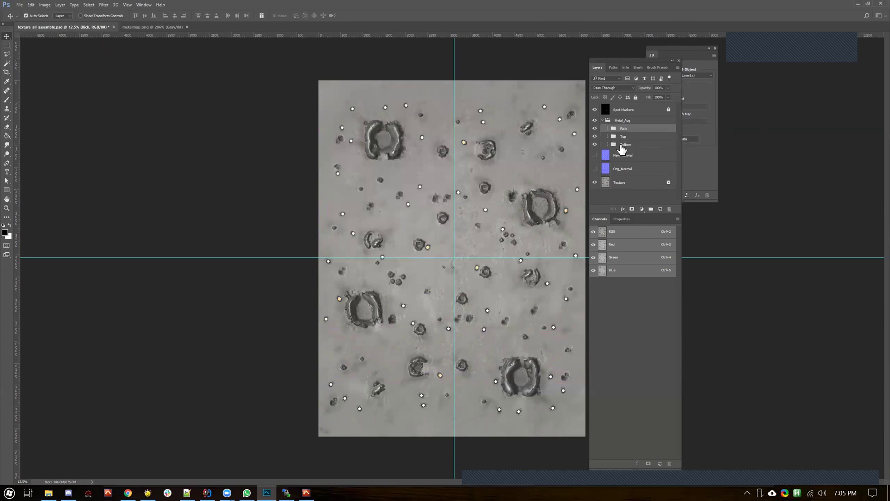
# Step: Hide the Texture layer, the Spot Markers layer and the Metal_Avg group
pyautogui.click(595, 183)
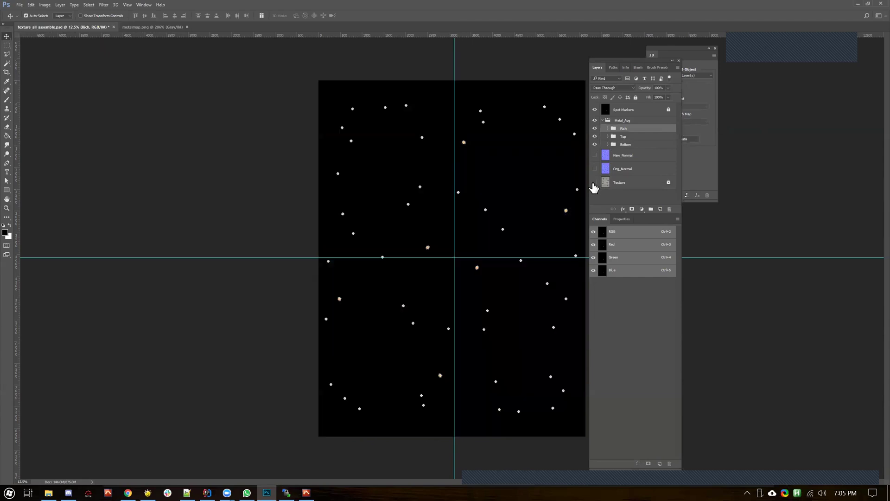
pyautogui.click(594, 110)
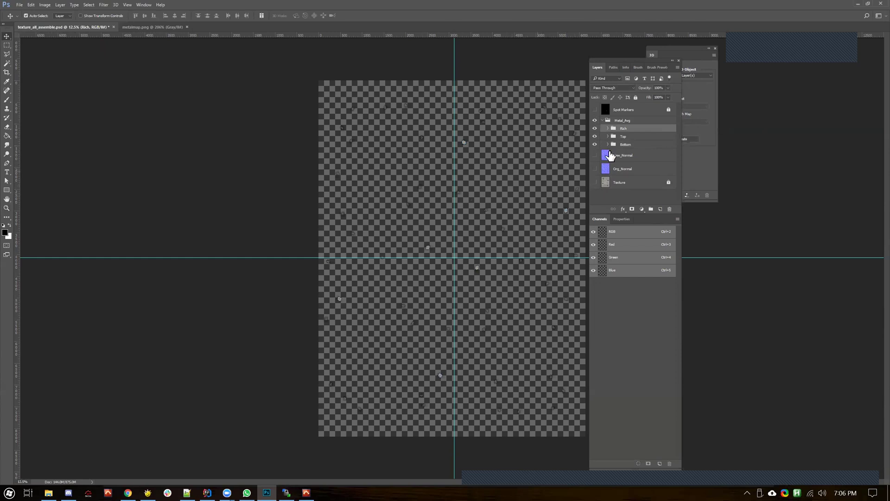
pyautogui.click(595, 121)
# Step: Show the New_Normal layer and swap it for Org_Normal to compare them around a small crater near the centre
pyautogui.click(595, 156)
pyautogui.press('z')
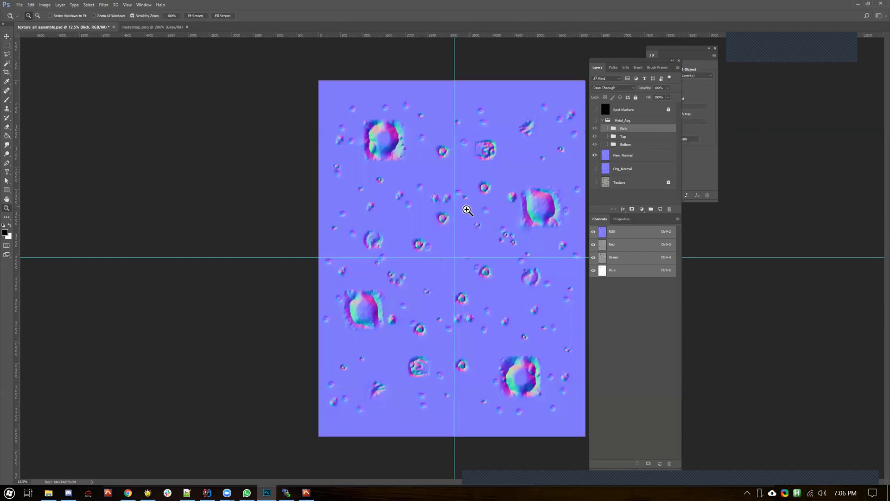
pyautogui.moveTo(431, 244); pyautogui.dragTo(474, 263)
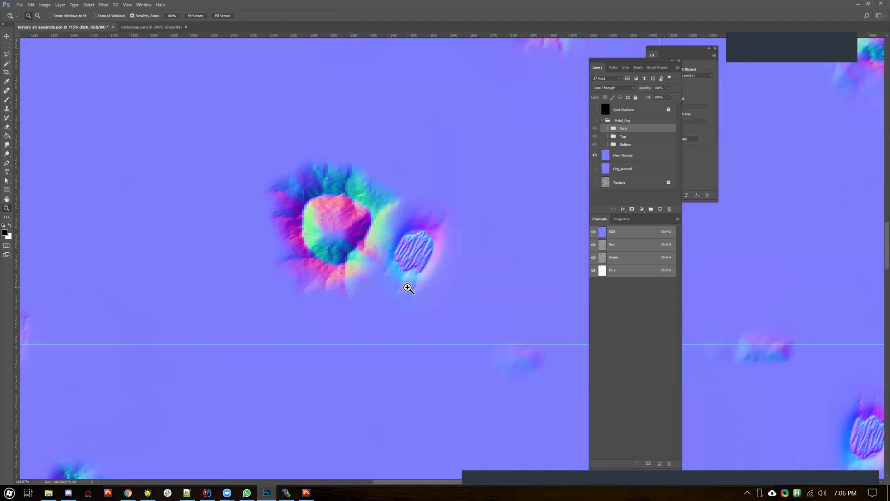
pyautogui.click(595, 154)
pyautogui.click(595, 168)
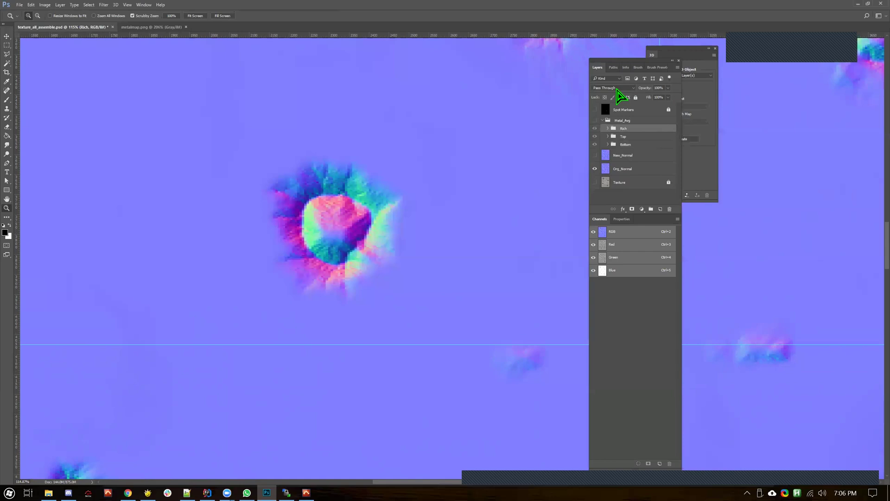
# Step: Move the 3D panel clear of the Layers panel and close the metalmap.png document
pyautogui.moveTo(678, 55); pyautogui.dragTo(788, 147)
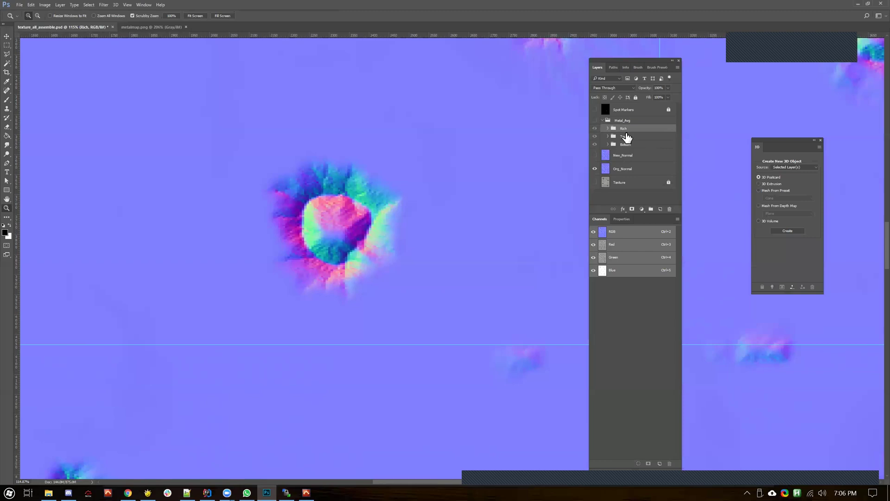
pyautogui.click(153, 27)
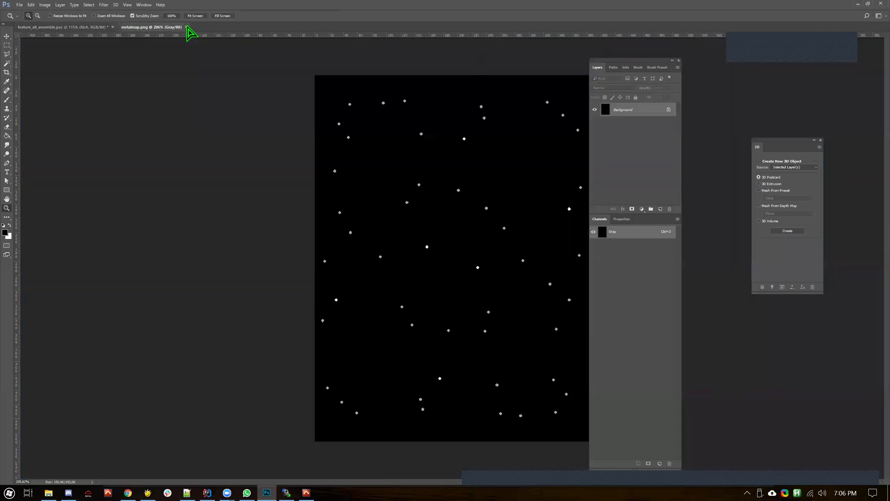
pyautogui.click(186, 27)
# Step: Duplicate the texture image into a new document named texture_all_assemble copy
pyautogui.click(45, 5)
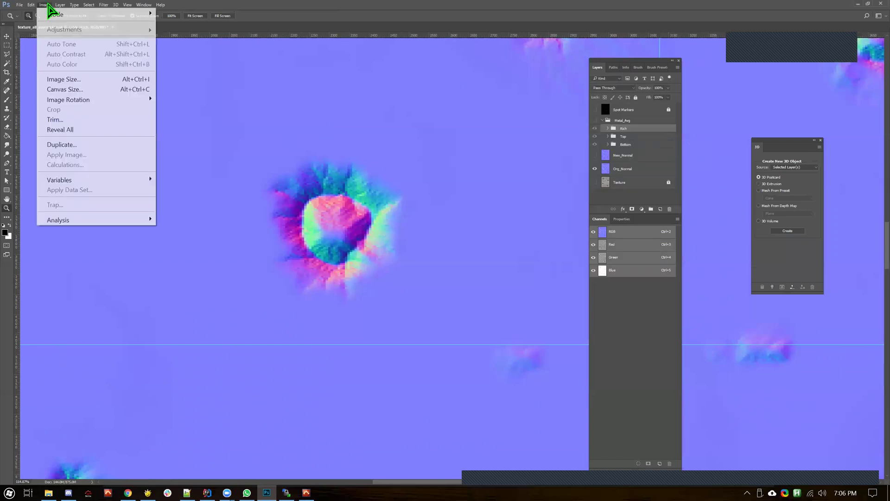
pyautogui.moveTo(74, 101)
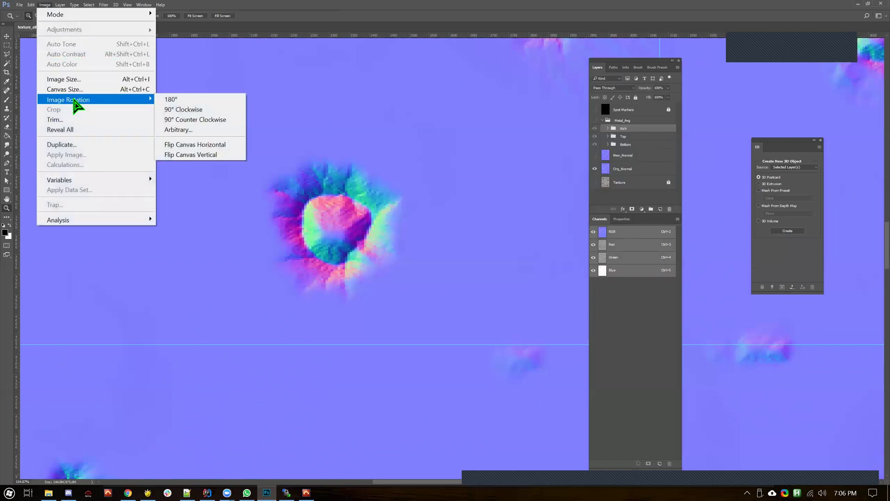
pyautogui.click(79, 144)
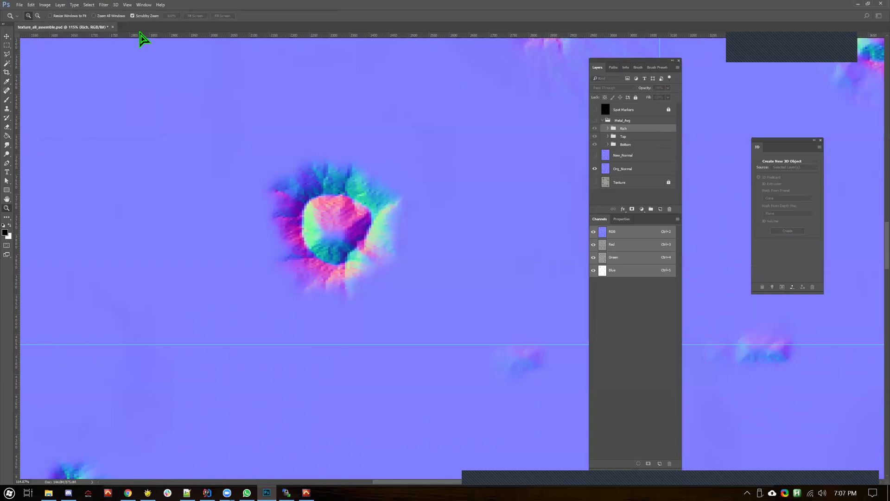
pyautogui.click(225, 61)
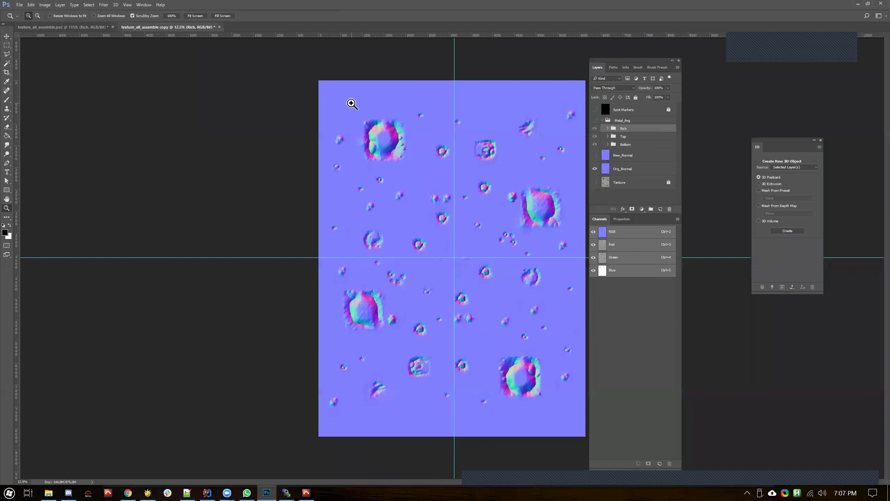
# Step: Hide Org_Normal in the copy, show the Metal_Avg group and merge the group into a single layer
pyautogui.moveTo(631, 64); pyautogui.dragTo(676, 51)
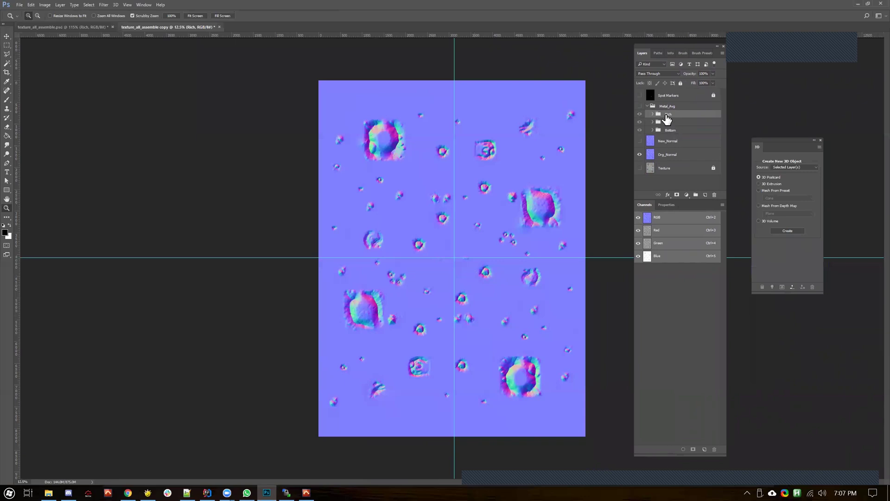
pyautogui.click(639, 154)
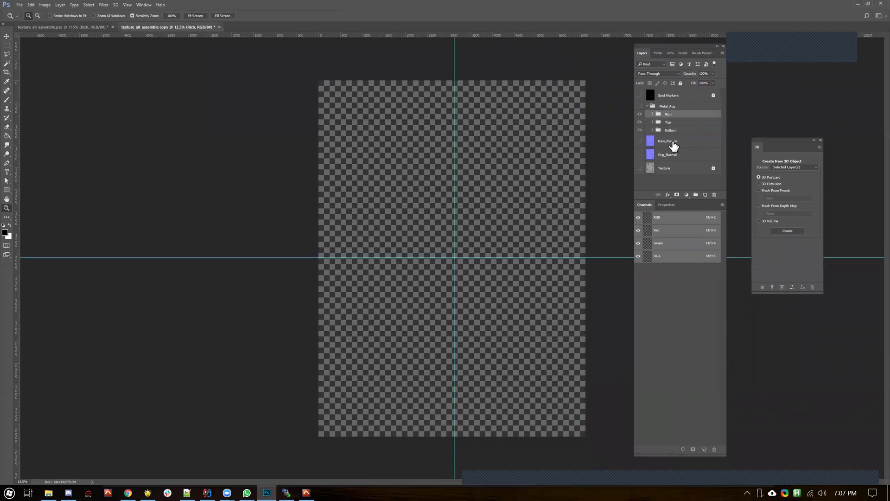
pyautogui.click(669, 108)
pyautogui.click(640, 106)
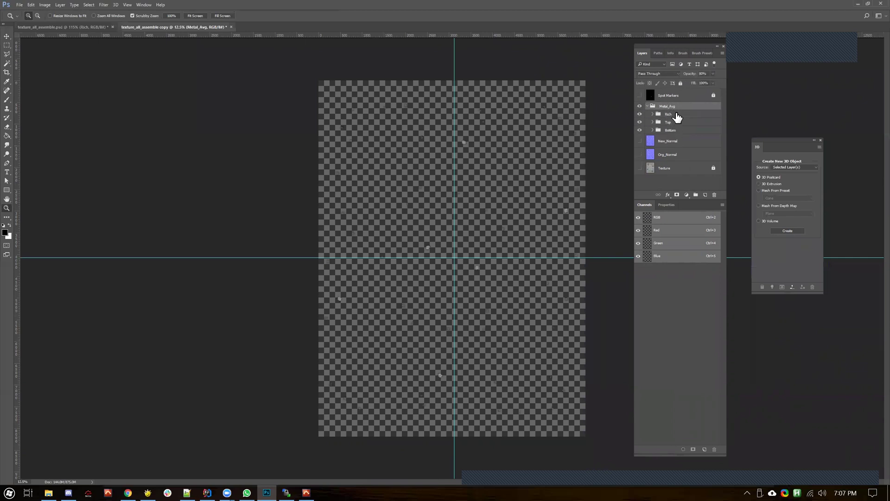
pyautogui.hotkey('ctrl', 'e')
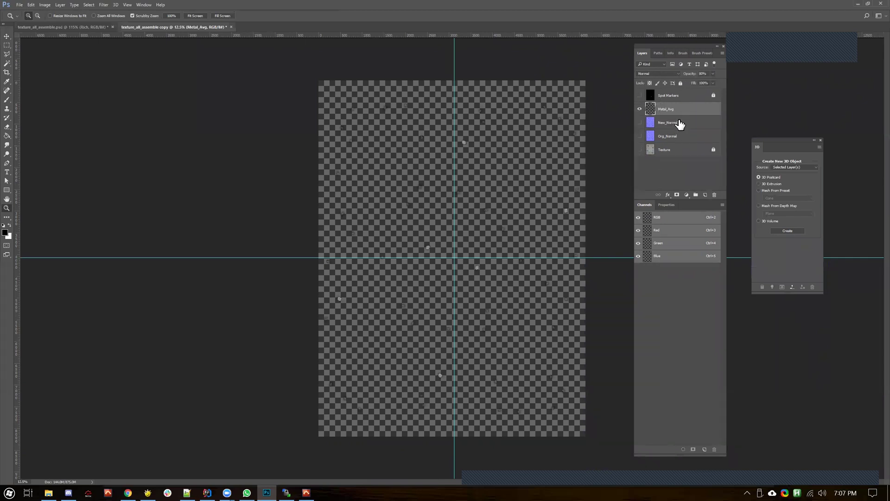
# Step: Unlock the Texture and Spot Markers layers and delete them together with New_Normal and Org_Normal, keeping only Metal_Avg
pyautogui.click(678, 125)
pyautogui.keyDown('shift'); pyautogui.click(680, 151); pyautogui.keyUp('shift')
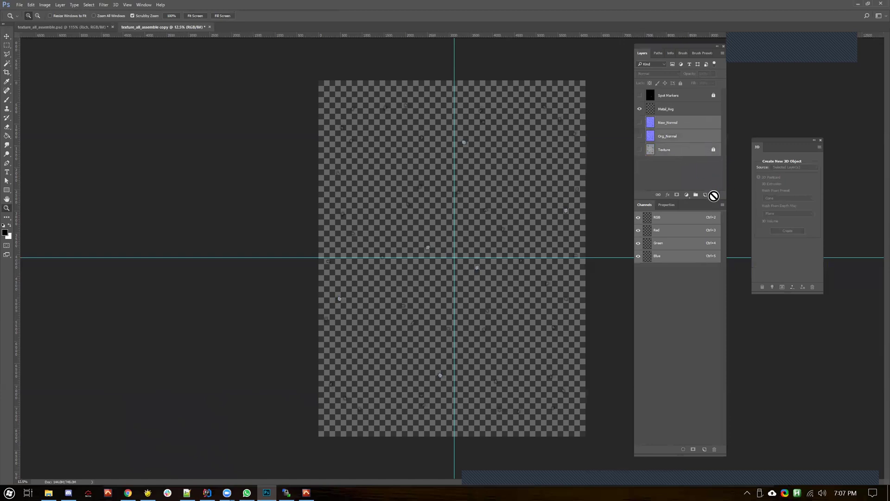
pyautogui.moveTo(685, 126); pyautogui.dragTo(716, 193)
pyautogui.click(704, 150)
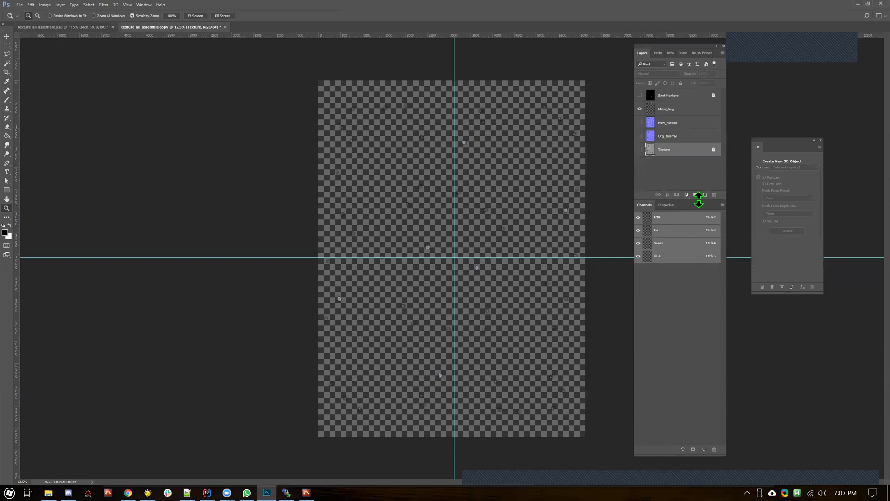
pyautogui.click(714, 150)
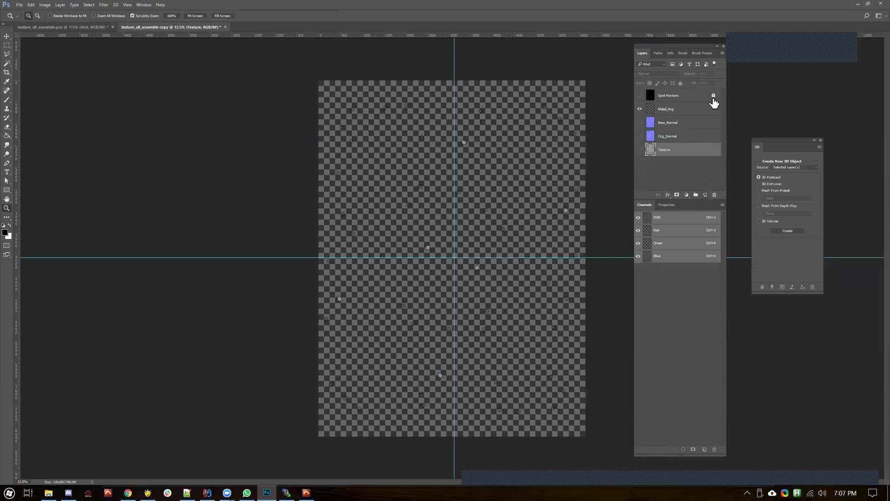
pyautogui.keyDown('shift'); pyautogui.click(685, 124); pyautogui.keyUp('shift')
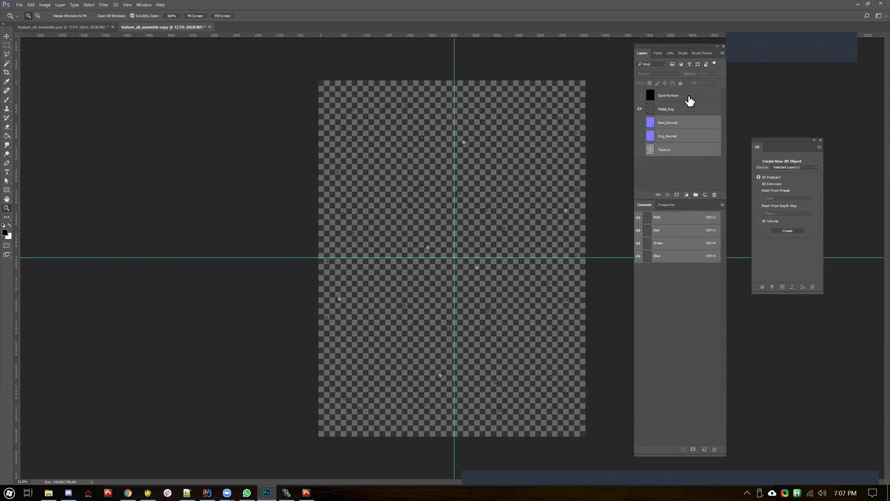
pyautogui.keyDown('shift'); pyautogui.click(687, 96); pyautogui.keyUp('shift')
pyautogui.moveTo(698, 114); pyautogui.dragTo(715, 194)
# Step: Add a new layer beneath Metal_Avg and fill it with the white background colour
pyautogui.click(705, 195)
pyautogui.moveTo(671, 95); pyautogui.dragTo(678, 122)
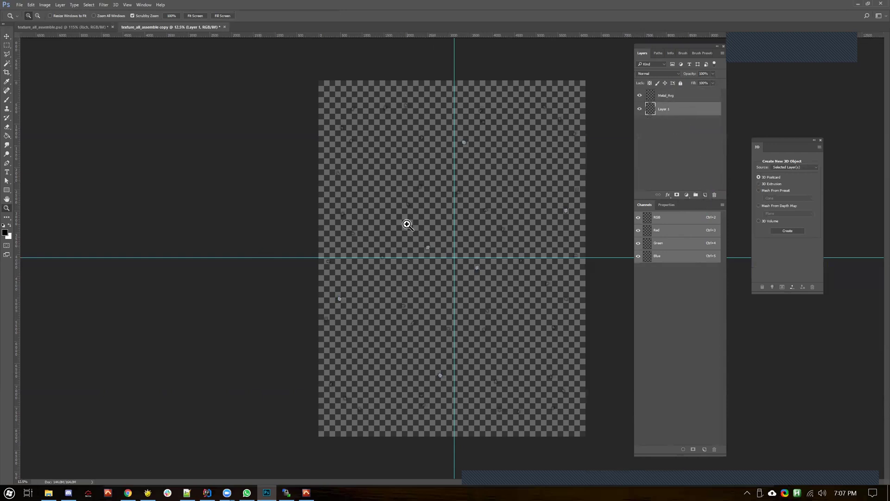
pyautogui.hotkey('ctrl', 'BackSpace')
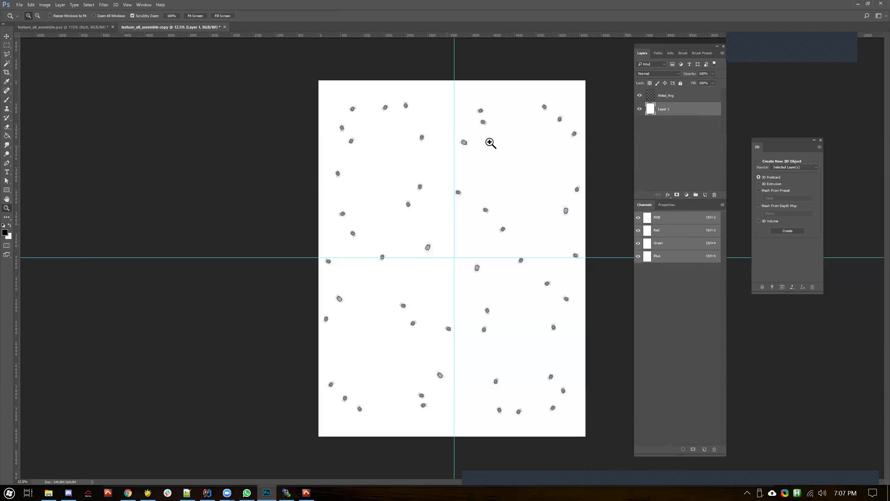
# Step: Inspect the metal spots against white and merge Metal_Avg down into the white layer
pyautogui.moveTo(461, 141); pyautogui.dragTo(513, 130)
pyautogui.moveTo(508, 221); pyautogui.dragTo(454, 209)
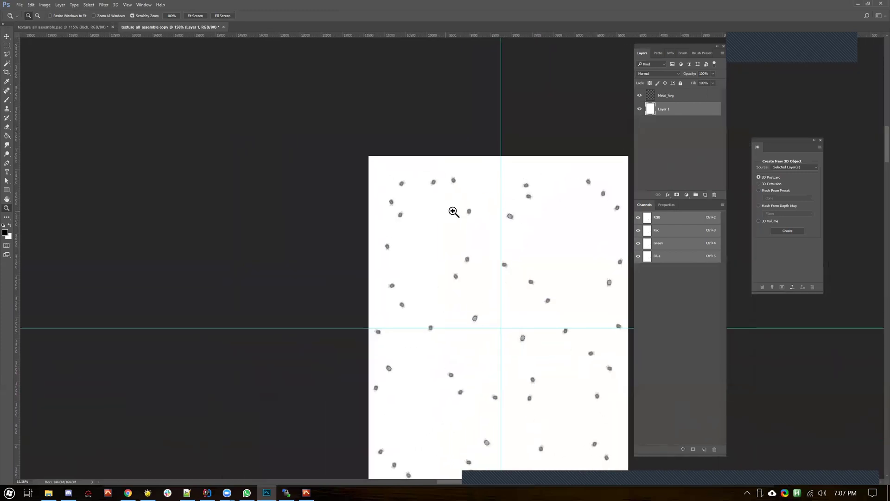
pyautogui.click(671, 96)
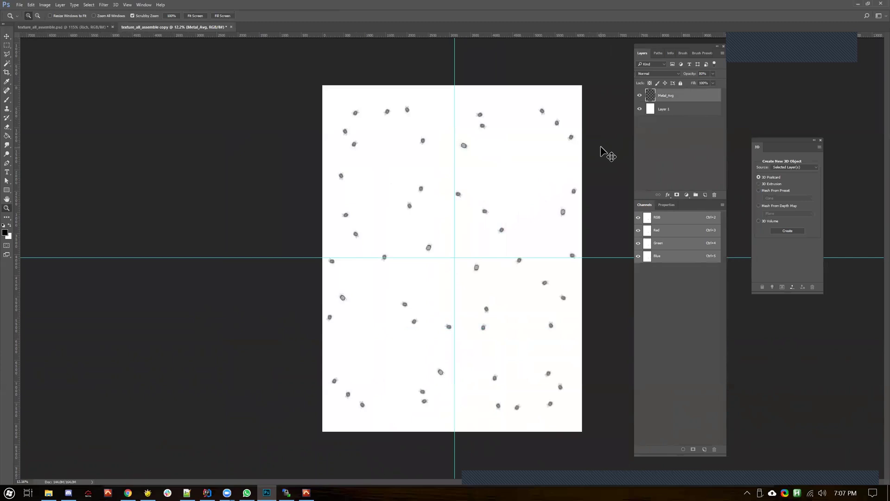
pyautogui.press('Delete')
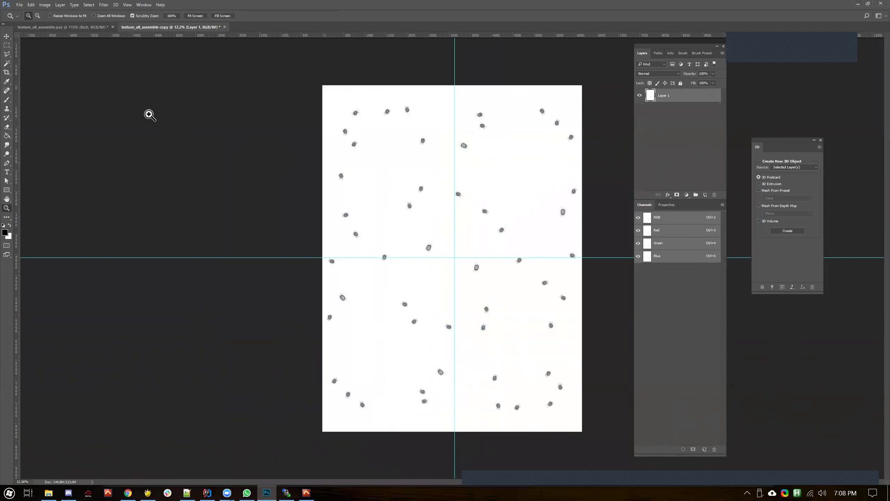
# Step: Open the Generate Normal Map filter for the merged metal spots layer and position its dialog over the canvas
pyautogui.click(116, 6)
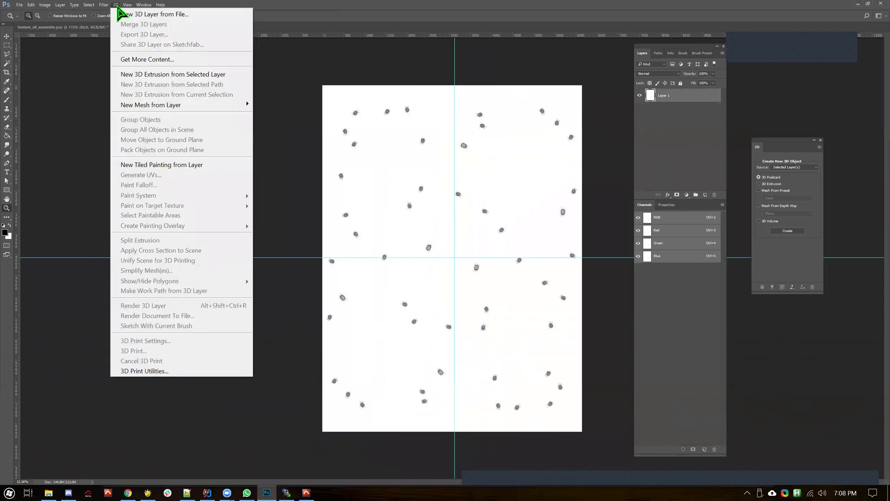
pyautogui.moveTo(109, 6)
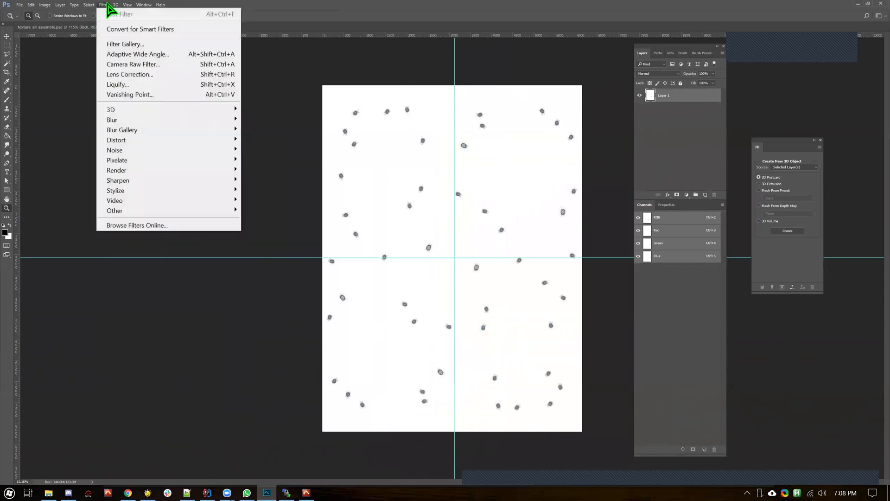
pyautogui.moveTo(119, 111)
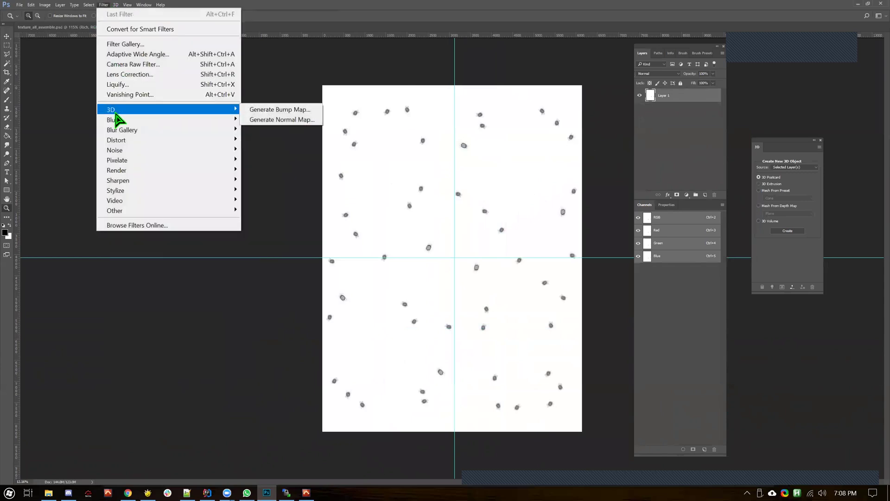
pyautogui.click(288, 120)
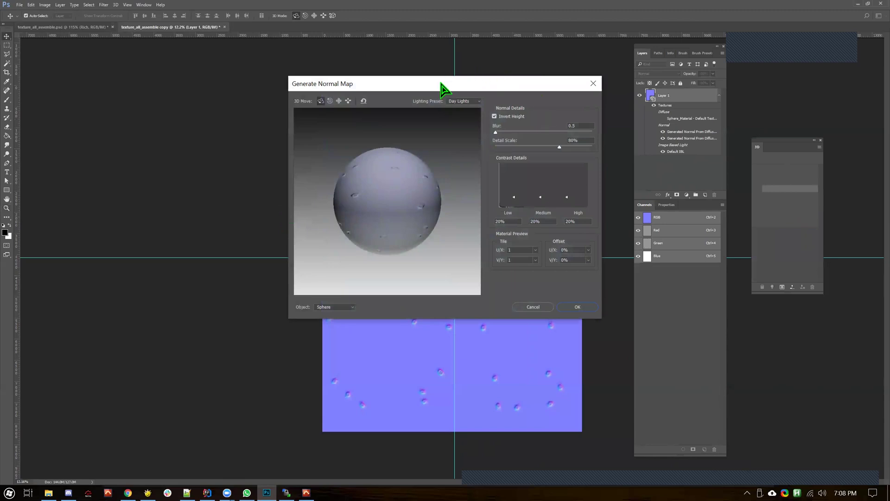
pyautogui.moveTo(441, 87); pyautogui.dragTo(231, 157)
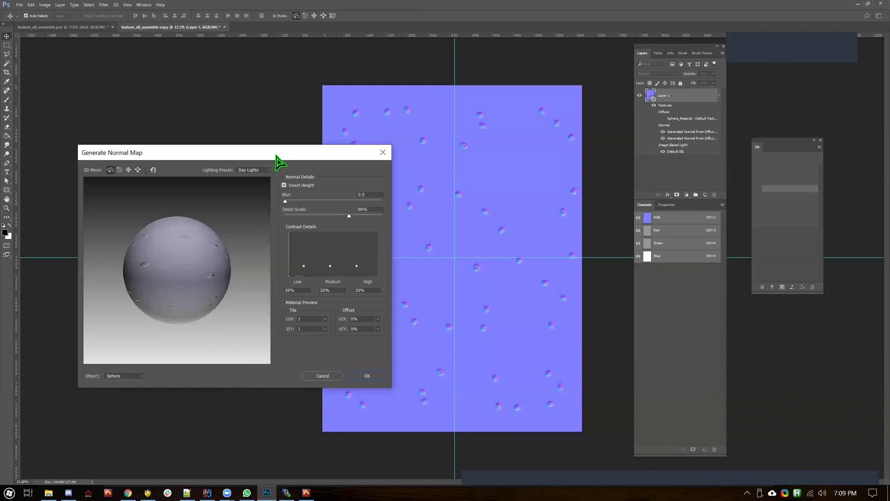
pyautogui.moveTo(277, 157); pyautogui.dragTo(412, 146)
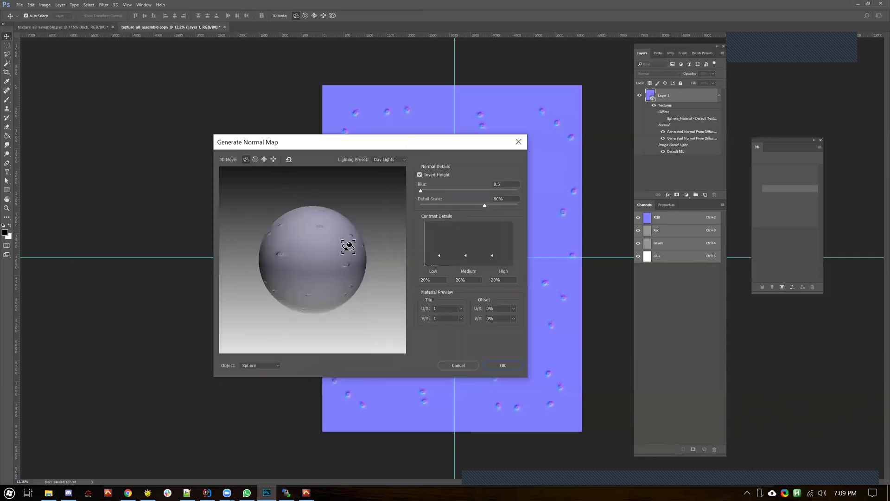
# Step: Preview the normal map on a Cube, rotating and enlarging the model to examine the metal spots' relief
pyautogui.click(263, 367)
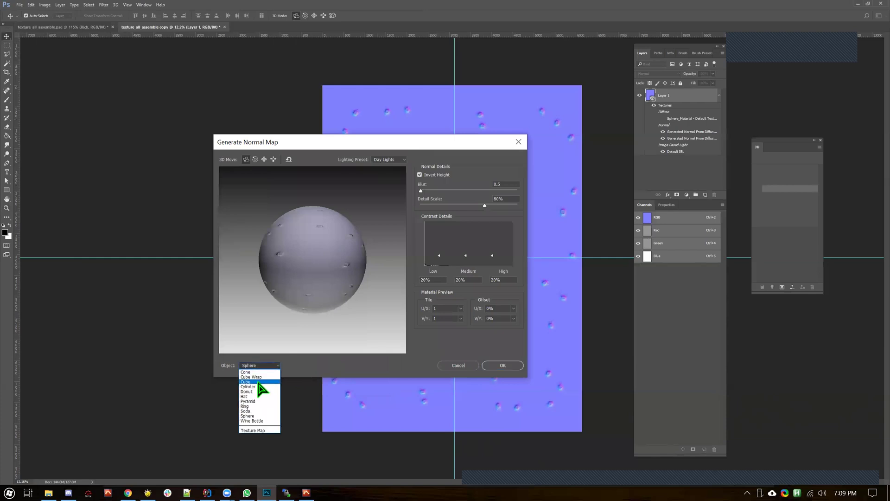
pyautogui.click(259, 382)
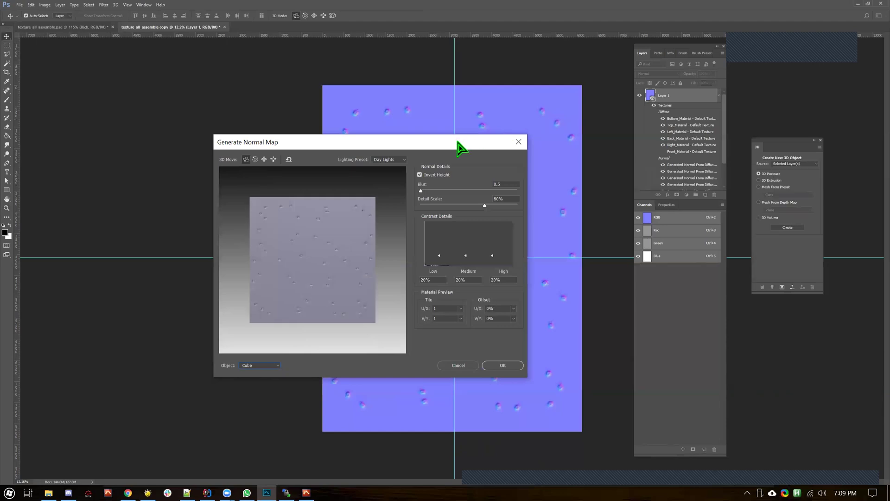
pyautogui.moveTo(459, 147); pyautogui.dragTo(347, 155)
pyautogui.moveTo(214, 290); pyautogui.dragTo(218, 259)
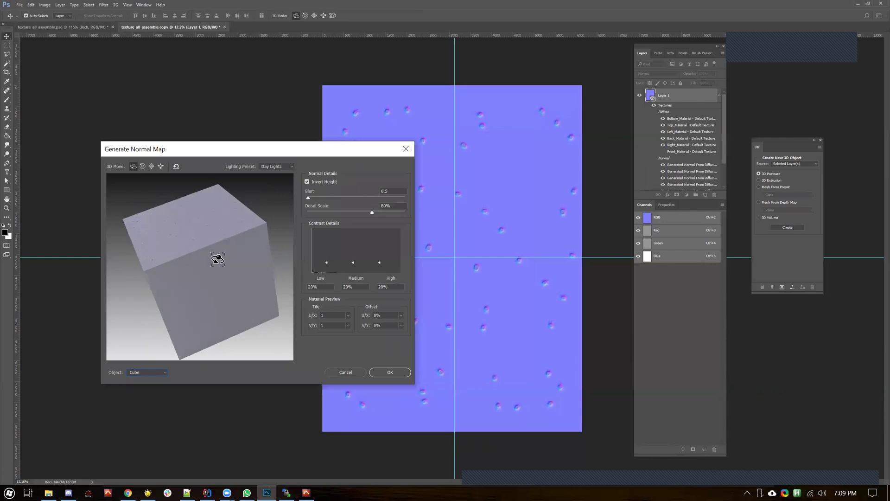
pyautogui.click(159, 167)
pyautogui.moveTo(193, 217); pyautogui.dragTo(214, 286)
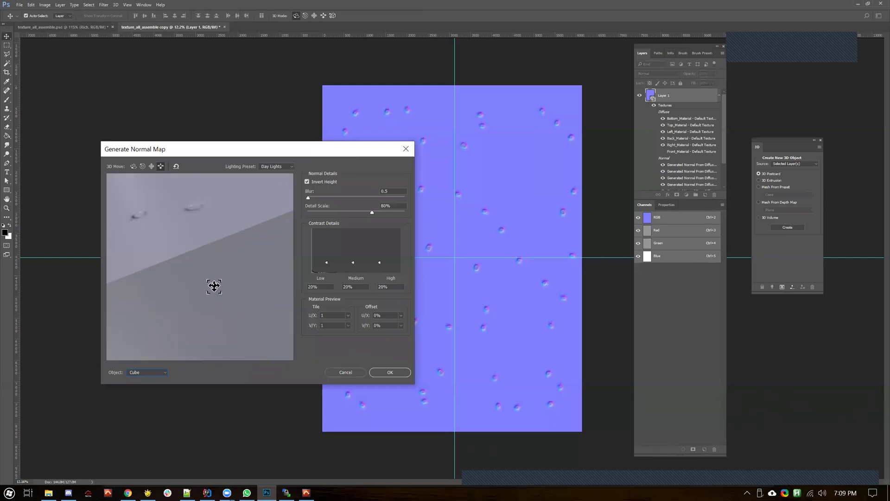
pyautogui.moveTo(196, 235); pyautogui.dragTo(199, 235)
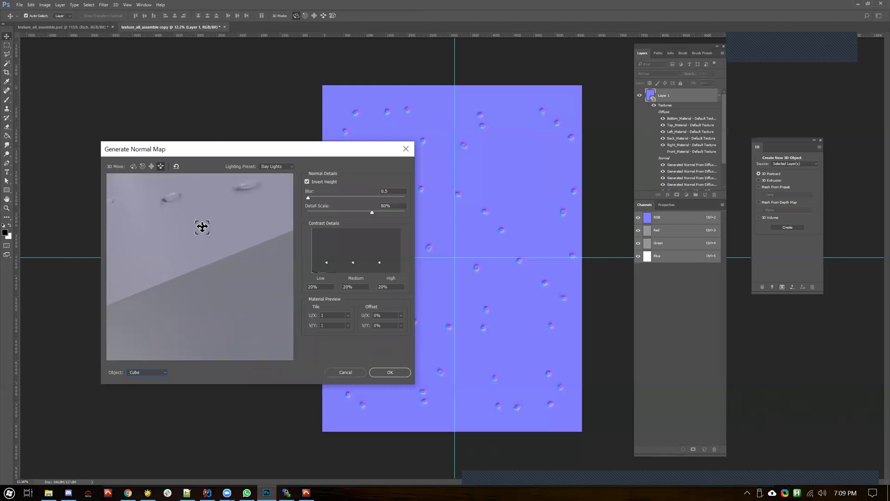
pyautogui.click(133, 166)
pyautogui.moveTo(182, 208); pyautogui.dragTo(188, 221)
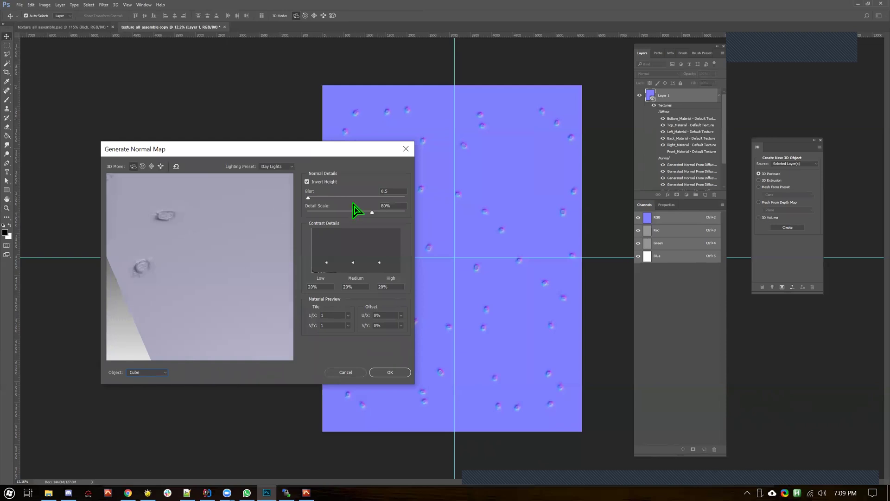
# Step: Turn off Invert Height and apply the generated normal map to the layer
pyautogui.click(307, 182)
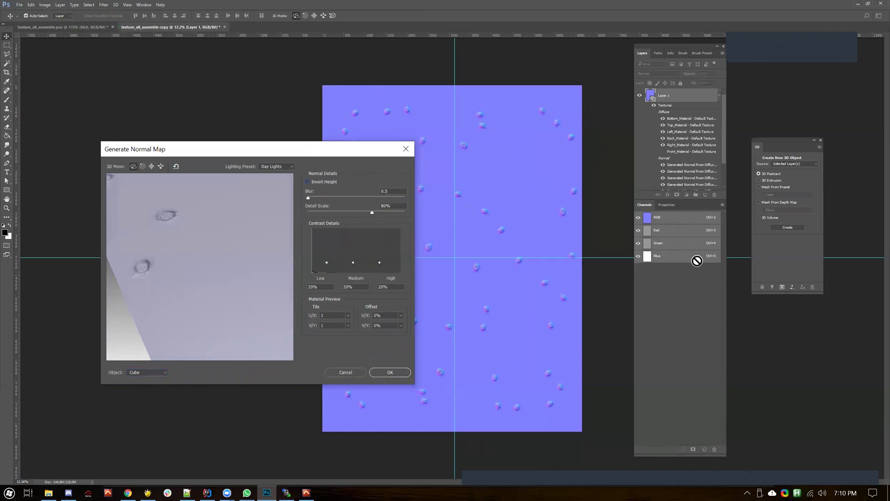
pyautogui.click(385, 374)
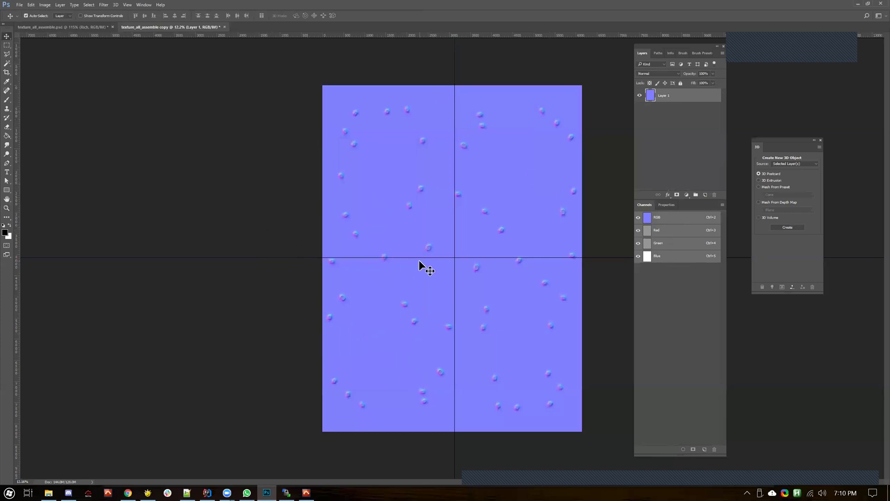
# Step: Copy the entire generated normal map and paste it as a new layer above Org_Normal in texture_all_assemble.psd
pyautogui.hotkey('ctrl', 'a')
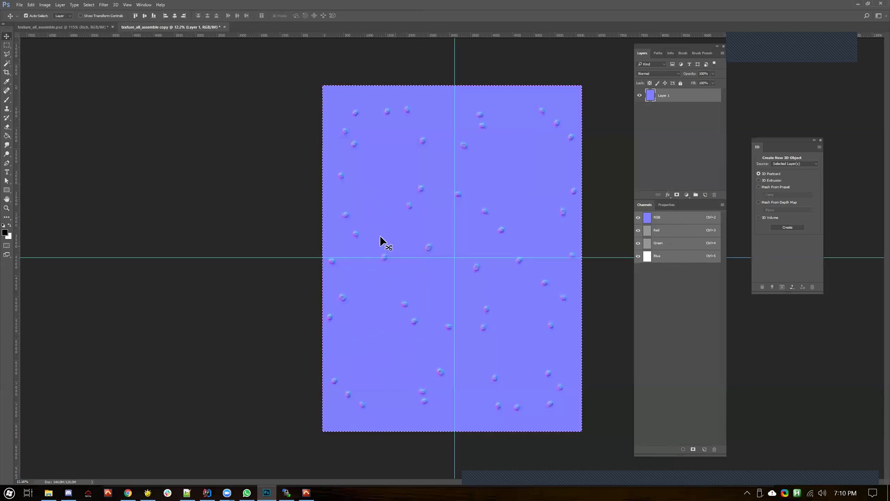
pyautogui.click(58, 27)
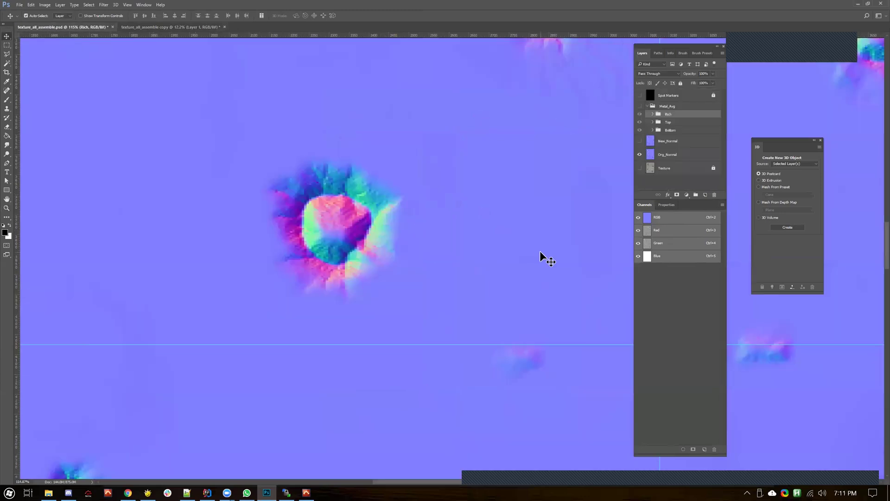
pyautogui.click(671, 159)
pyautogui.click(705, 195)
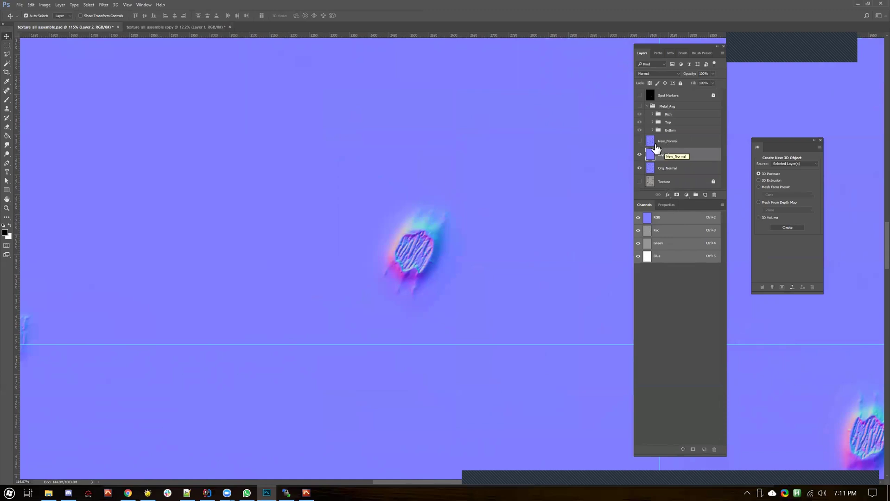
# Step: Examine the pasted metal spot normals across the map and compare them with the New_Normal layer by showing and hiding it
pyautogui.press('ctrl')
pyautogui.scroll(-3, 384, 196)
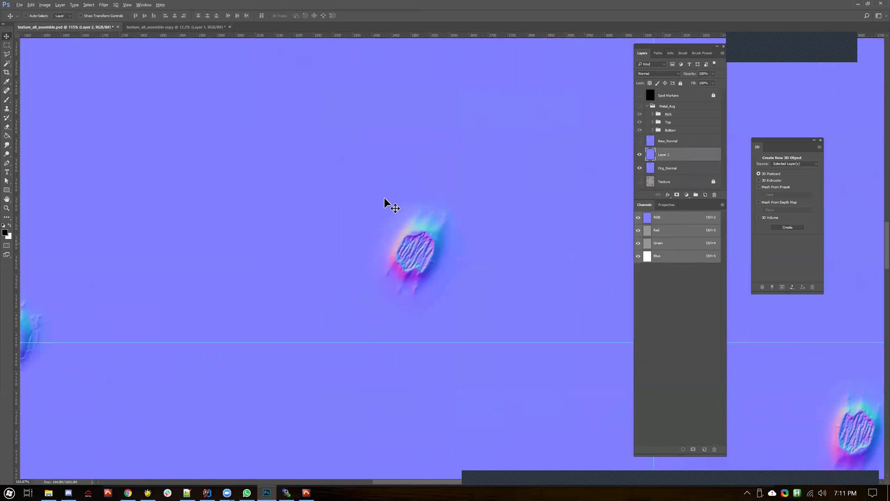
pyautogui.scroll(-3, 384, 198)
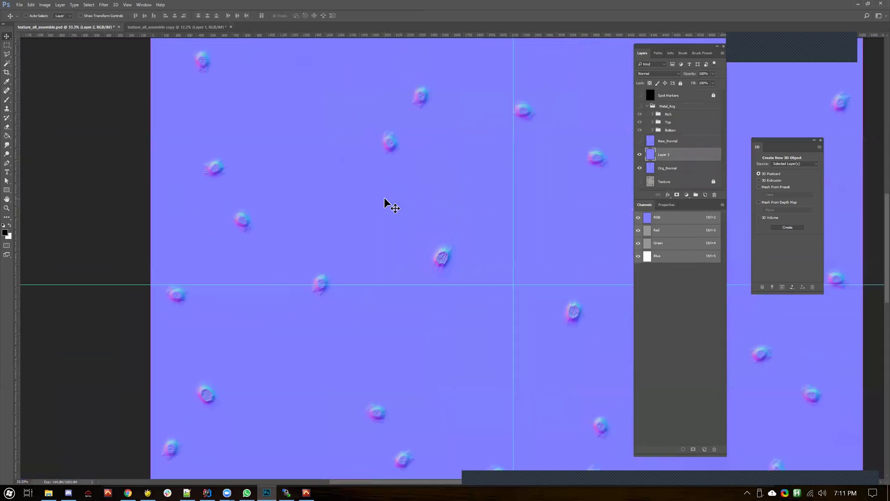
pyautogui.scroll(3, 384, 199)
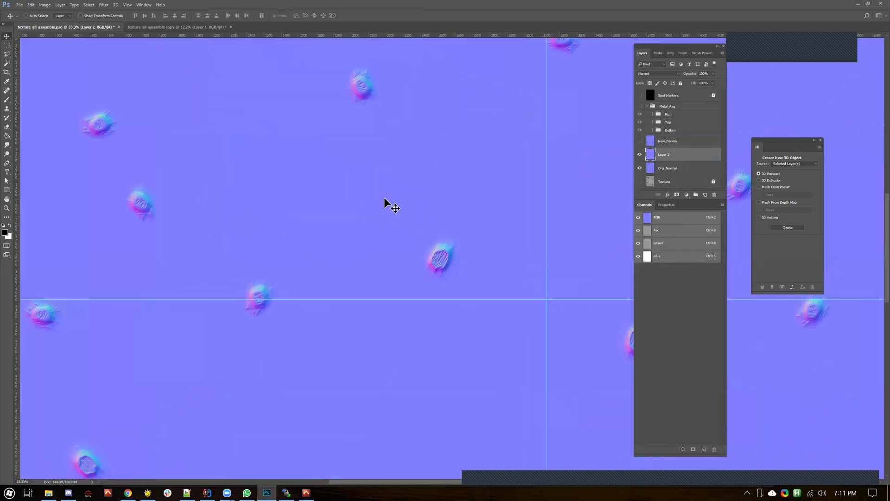
pyautogui.scroll(-3, 384, 198)
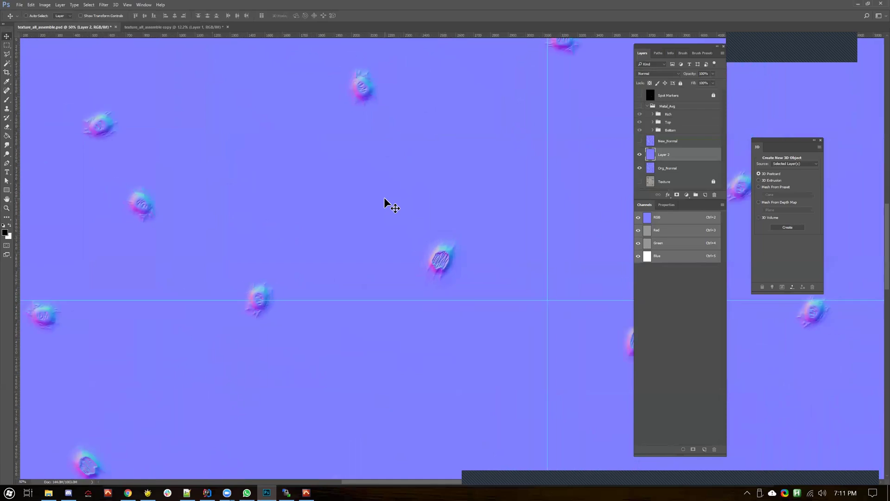
pyautogui.press('ctrl')
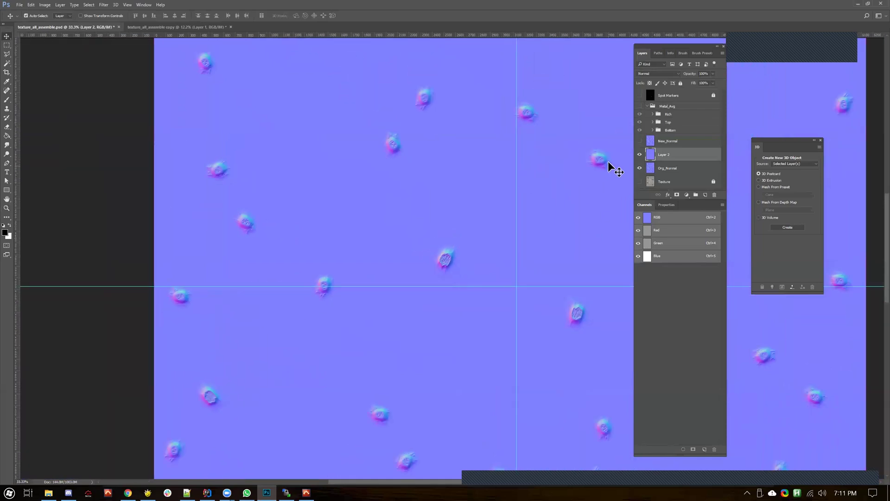
pyautogui.click(639, 141)
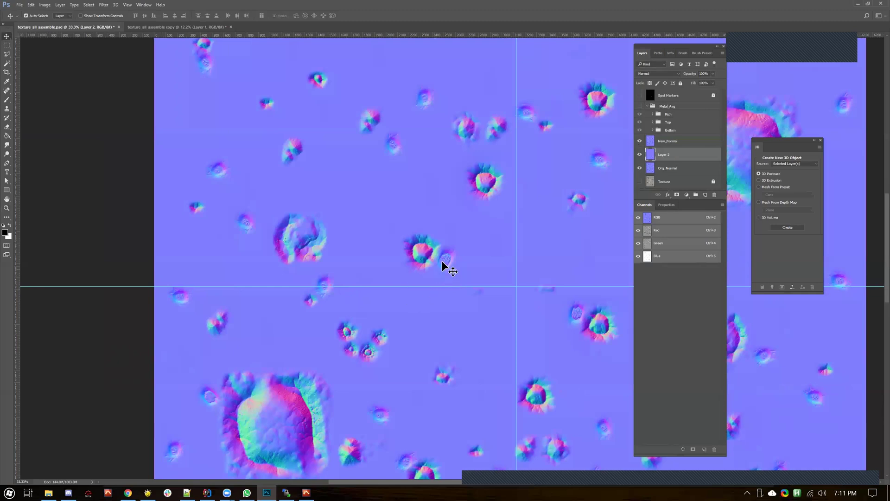
pyautogui.click(640, 141)
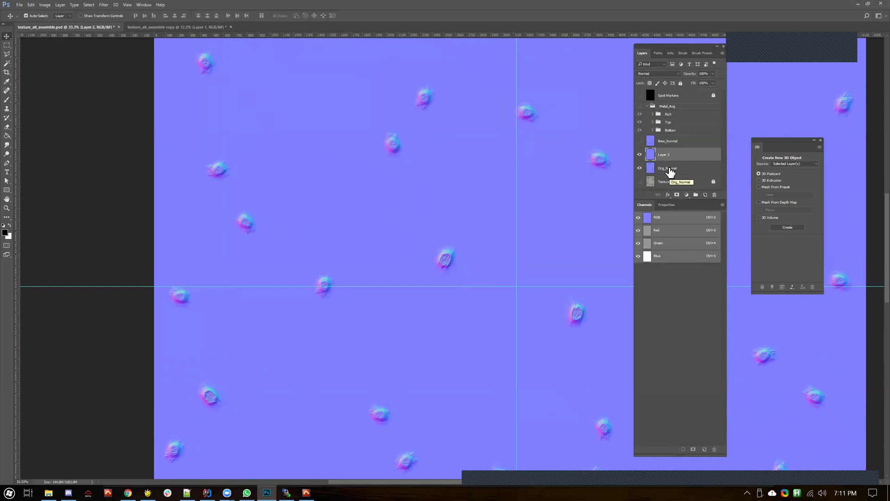
# Step: Try Overlay blending on the pasted normal layer, compare the layer on and off, and restore Normal blending
pyautogui.click(661, 74)
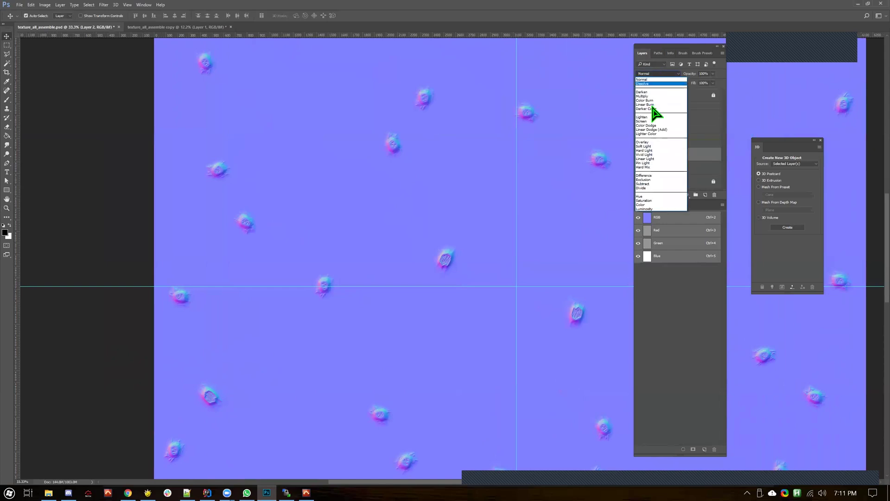
pyautogui.click(646, 142)
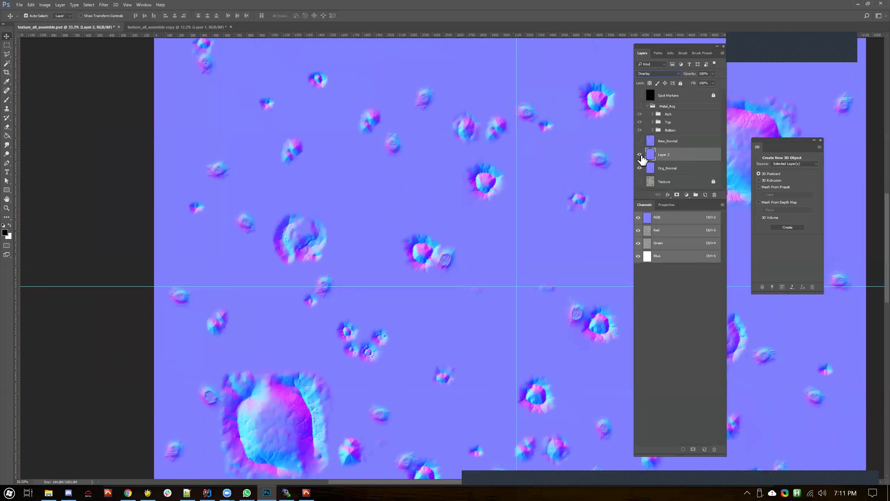
pyautogui.click(640, 155)
pyautogui.click(640, 155)
pyautogui.click(640, 155)
pyautogui.click(640, 155)
pyautogui.click(640, 155)
pyautogui.click(640, 155)
pyautogui.click(640, 155)
pyautogui.click(640, 155)
pyautogui.click(652, 75)
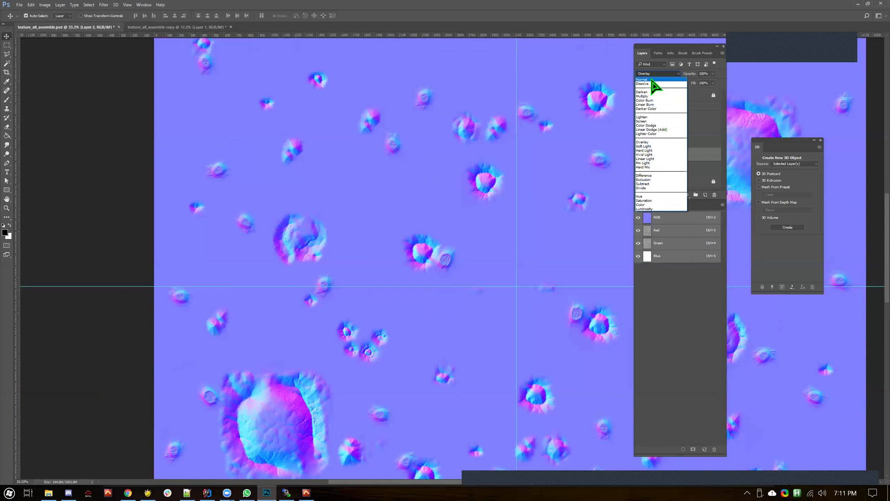
pyautogui.click(654, 78)
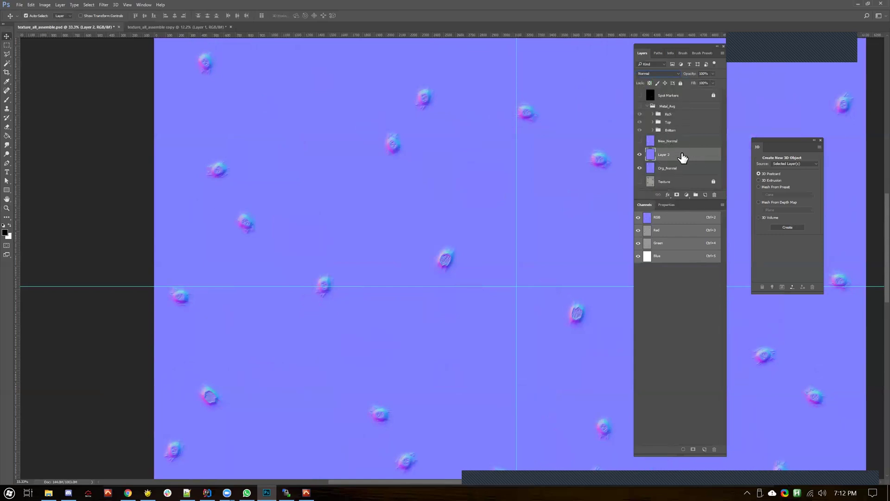
# Step: Show the recorded actions, place them beside the layer list, and expand the Normal Map Combining set
pyautogui.click(143, 4)
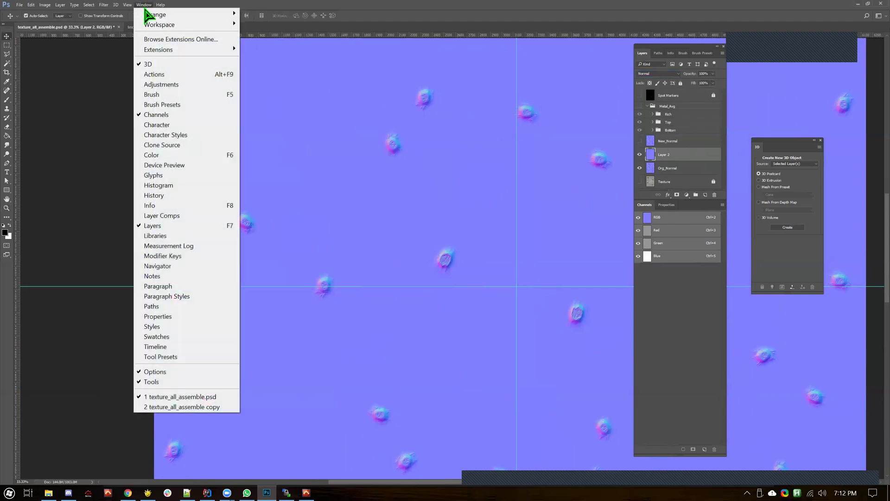
pyautogui.click(171, 75)
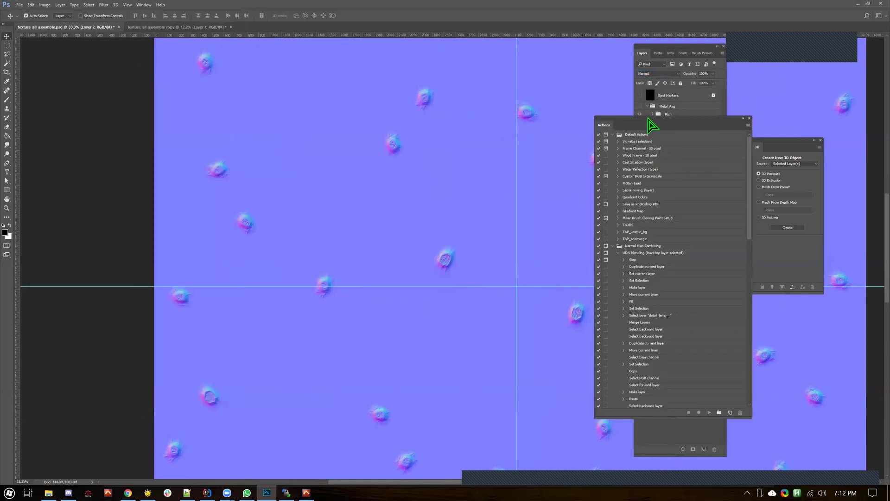
pyautogui.moveTo(650, 119); pyautogui.dragTo(738, 102)
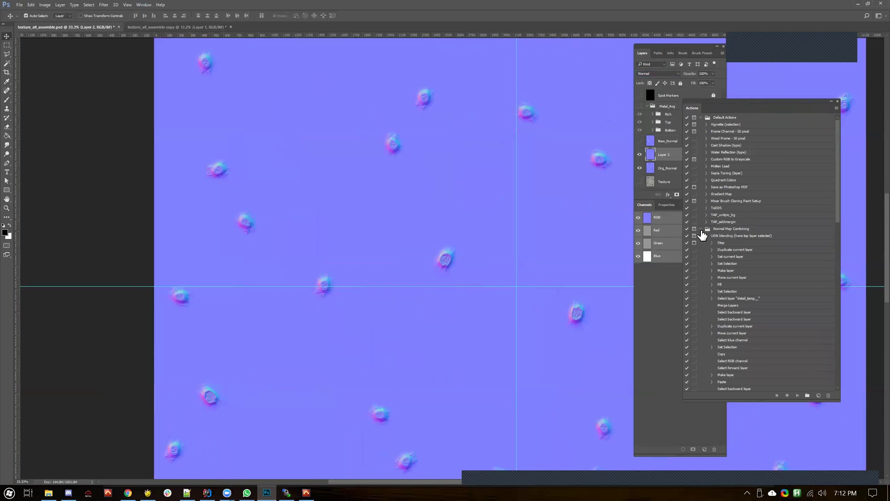
pyautogui.click(700, 229)
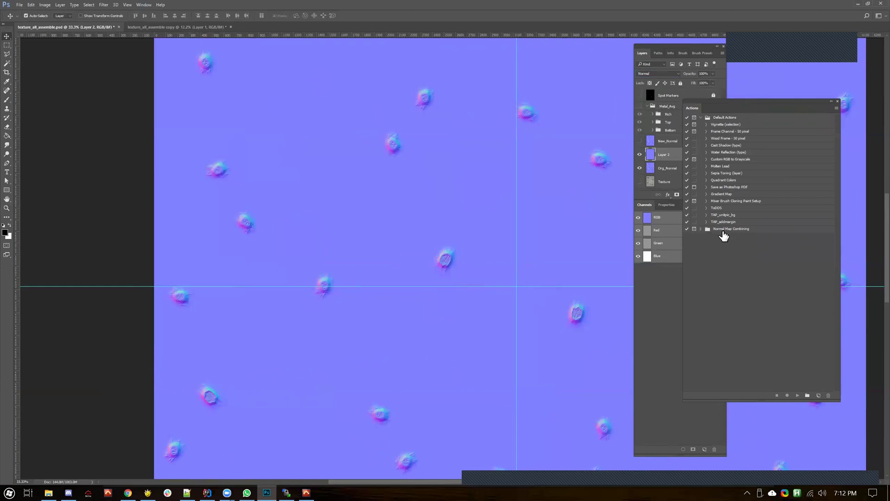
pyautogui.click(700, 228)
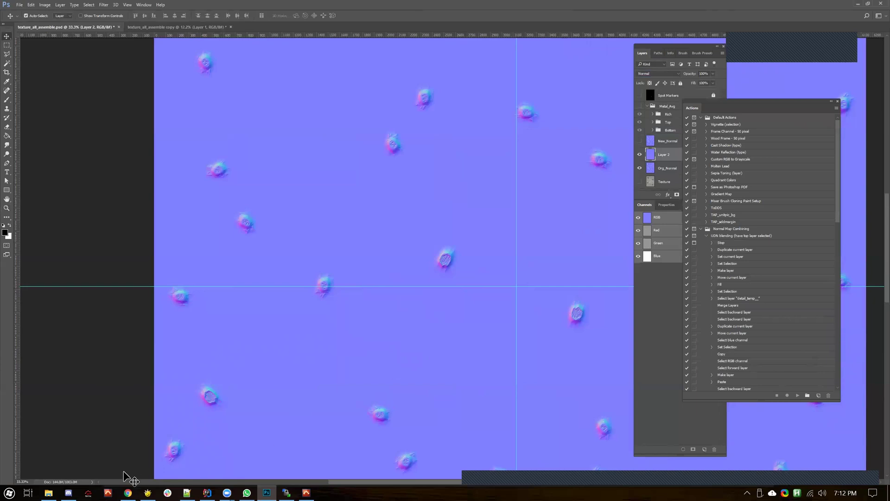
# Step: Switch to Chrome and review the Polycount discussion about the combine normal maps script for Photoshop
pyautogui.click(129, 493)
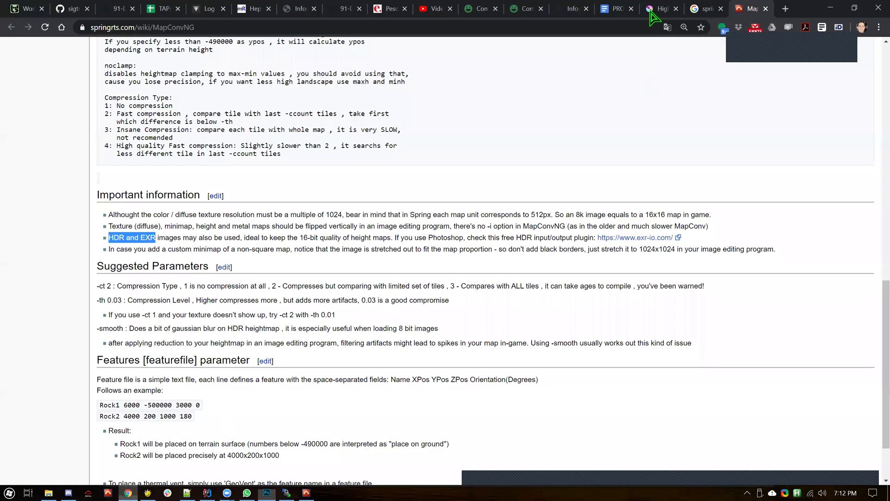
pyautogui.click(659, 8)
pyautogui.click(696, 9)
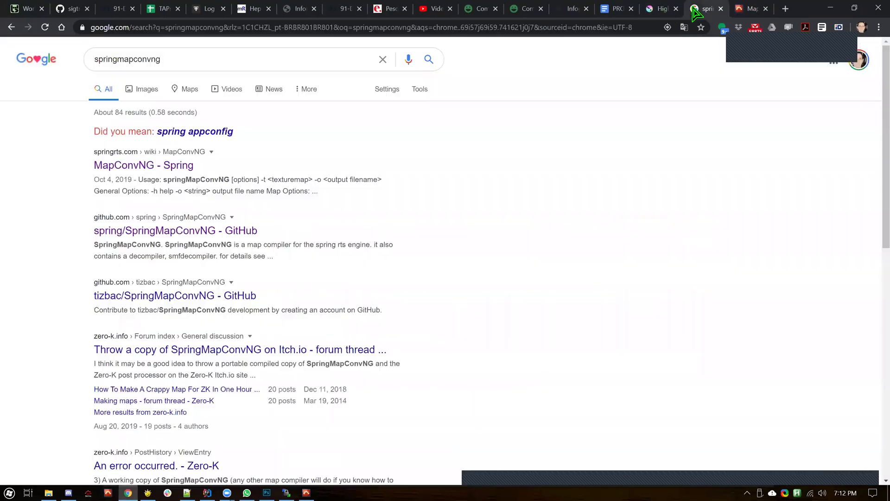
pyautogui.click(573, 10)
pyautogui.click(526, 10)
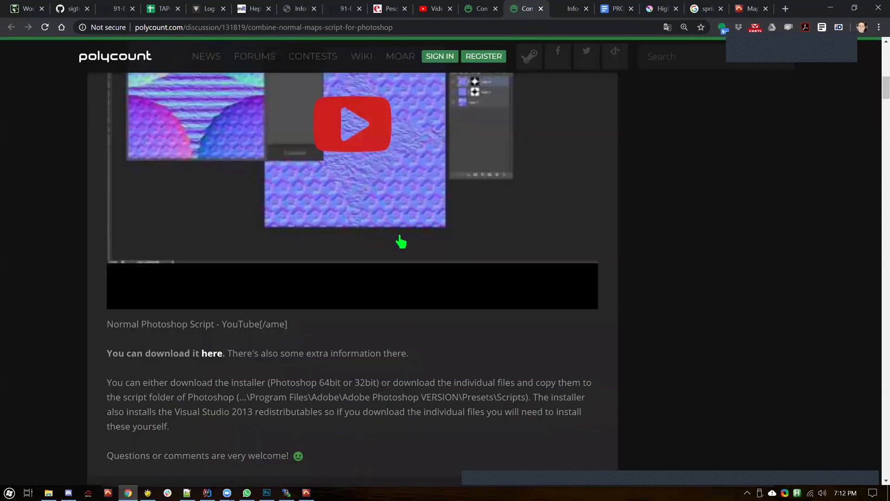
pyautogui.scroll(9, 400, 238)
pyautogui.scroll(-5, 404, 242)
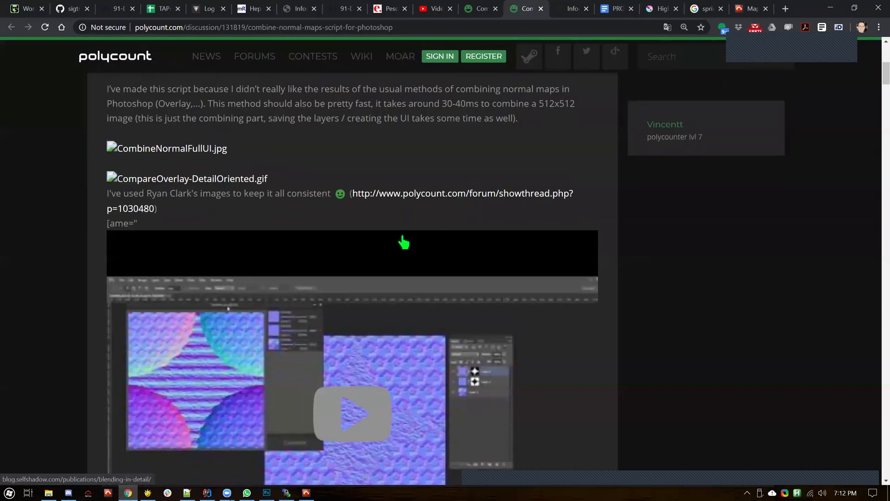
pyautogui.scroll(-4, 364, 159)
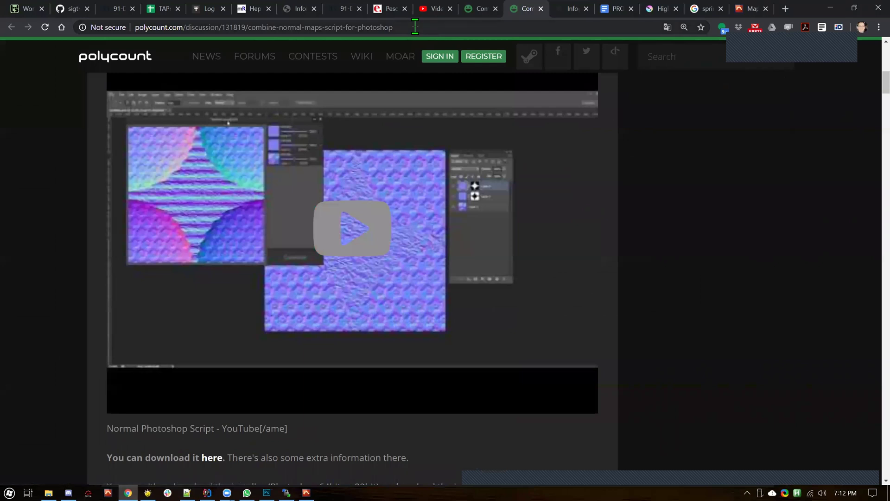
# Step: Copy the Polycount discussion's address and send it in the open direct-message conversation in Discord
pyautogui.click(412, 28)
pyautogui.hotkey('ctrl', 'c')
pyautogui.click(415, 28)
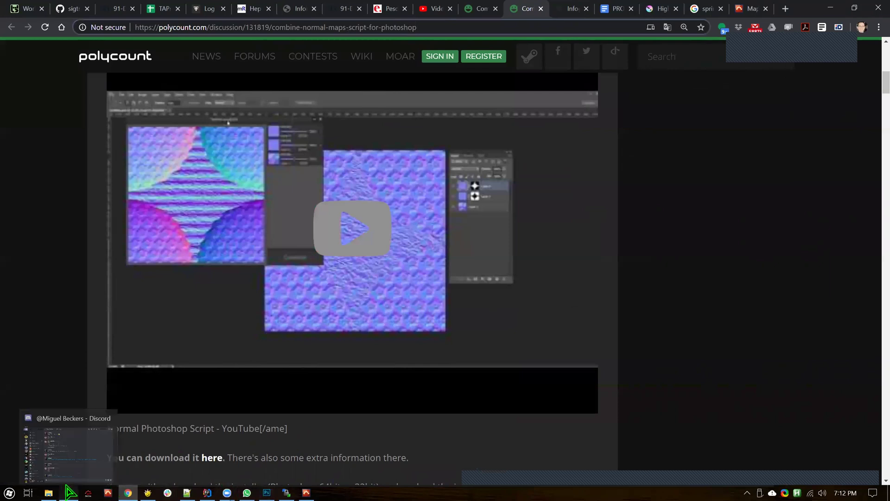
pyautogui.click(68, 493)
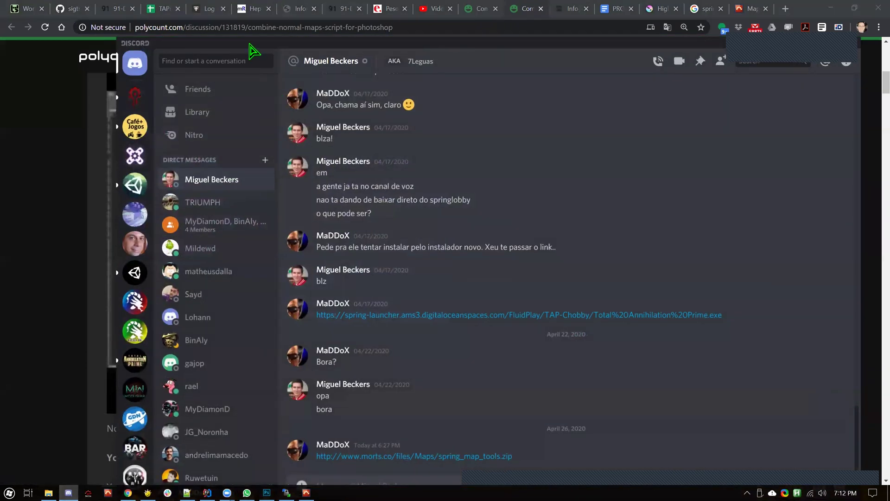
pyautogui.moveTo(246, 40); pyautogui.dragTo(222, 20)
pyautogui.click(327, 466)
pyautogui.hotkey('ctrl', 'v')
pyautogui.press('Return')
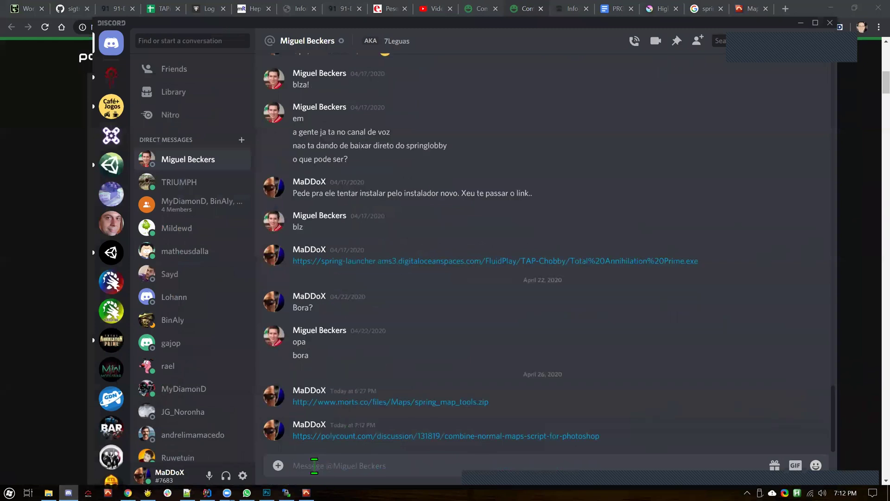
# Step: Send the same Polycount link to the second direct-message contact and return to Photoshop
pyautogui.click(200, 181)
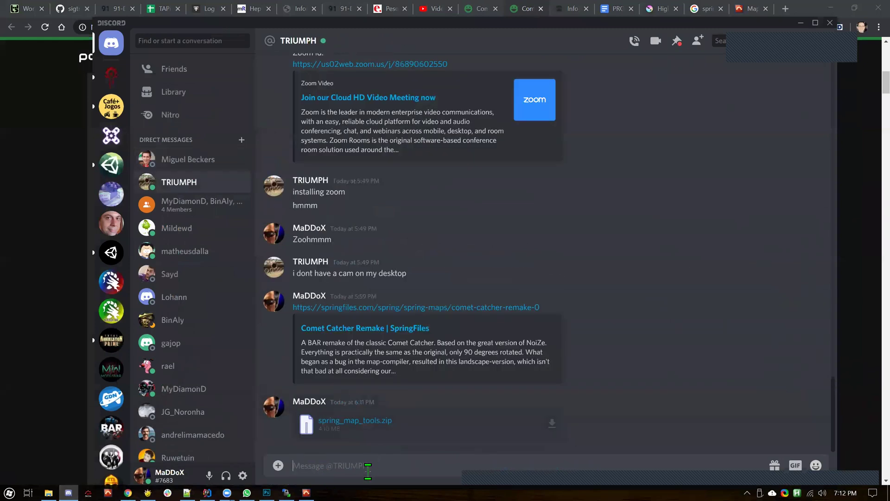
pyautogui.click(367, 466)
pyautogui.hotkey('ctrl', 'v')
pyautogui.press('Return')
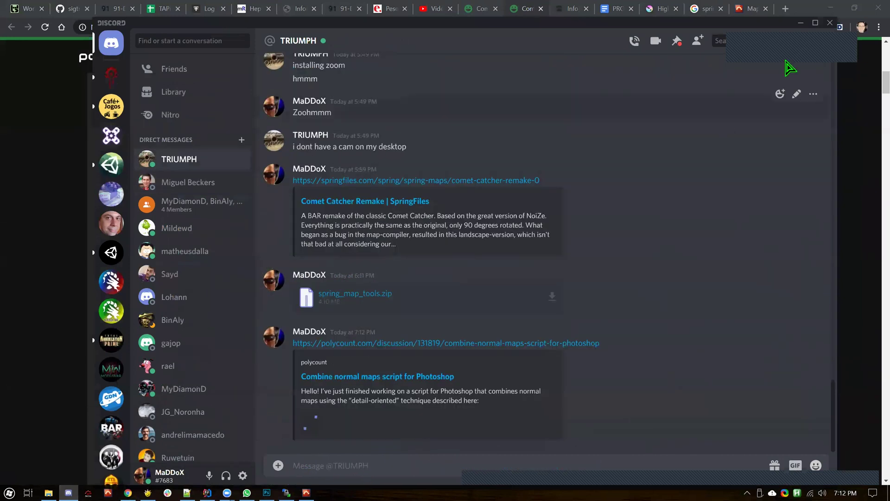
pyautogui.click(802, 23)
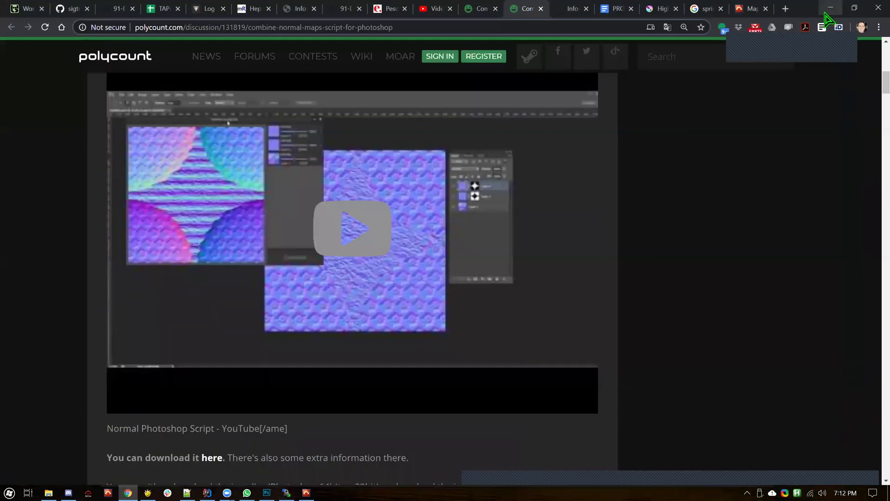
pyautogui.click(829, 9)
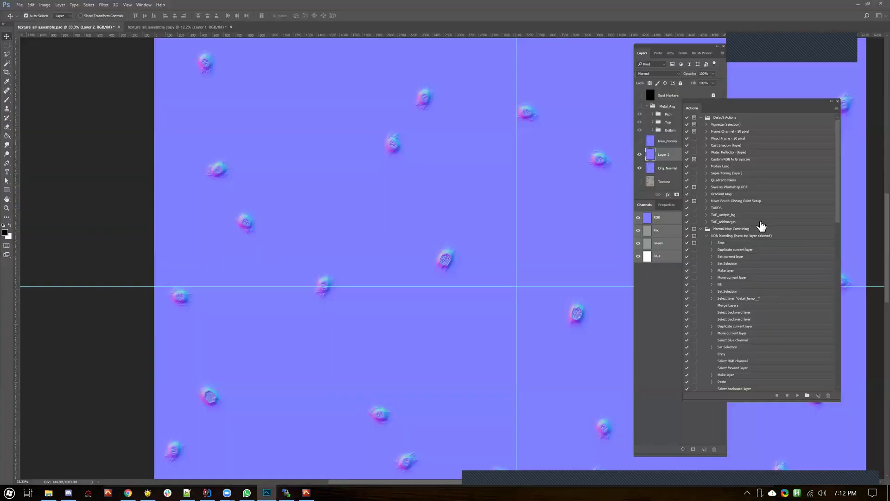
# Step: Run the UDN blending action on Layer 2 above Org_Normal, continuing past the layer-order note, Delete warning and Normalize Normal Map warning
pyautogui.scroll(-2, 802, 350)
pyautogui.click(723, 209)
pyautogui.click(706, 208)
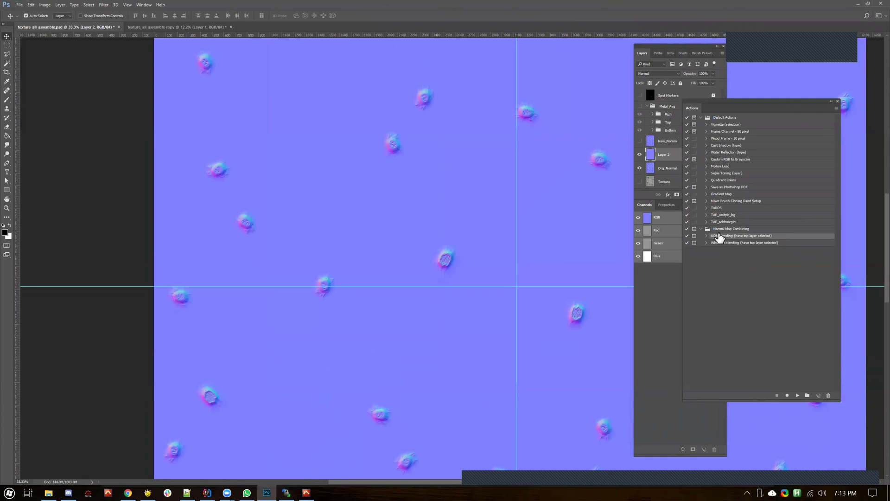
pyautogui.click(797, 395)
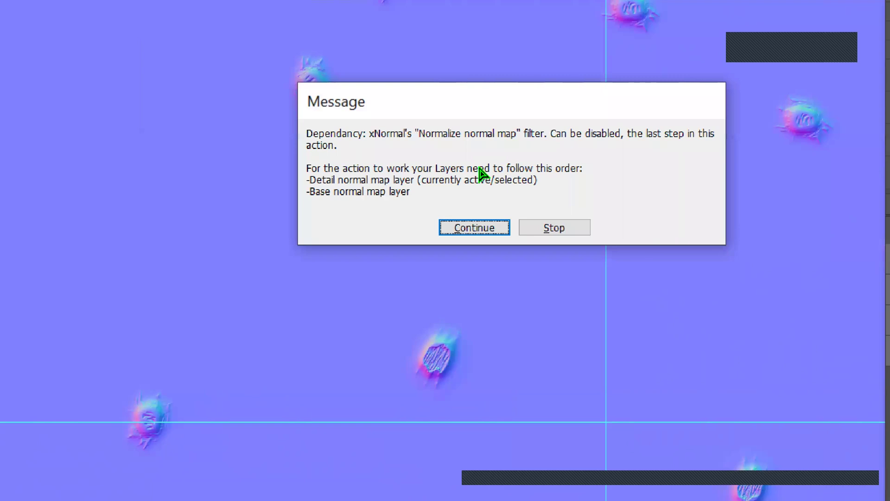
pyautogui.click(462, 223)
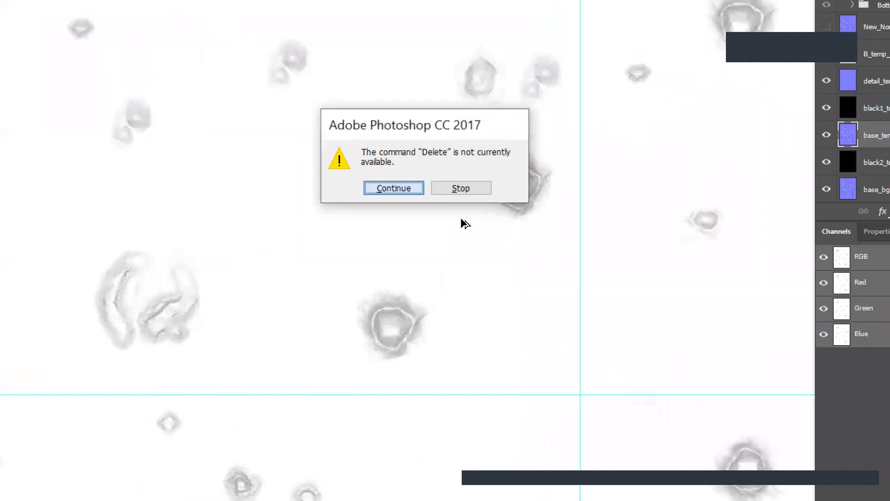
pyautogui.press('Return')
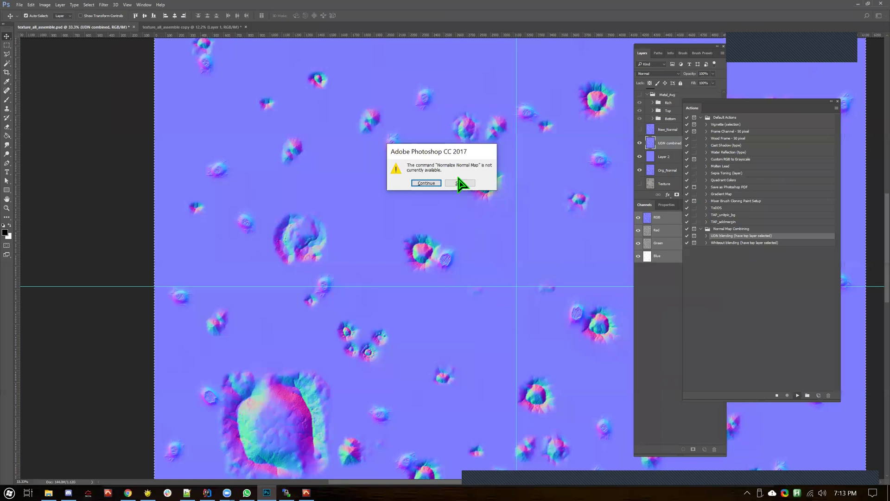
pyautogui.click(421, 182)
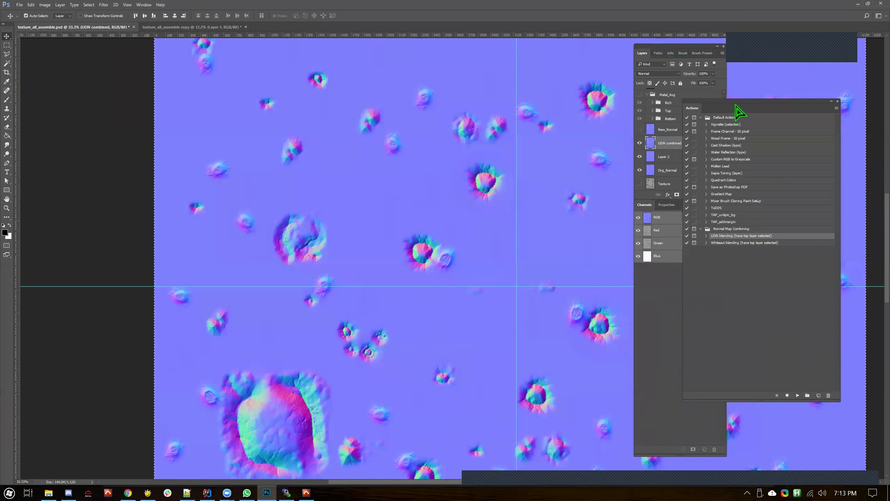
# Step: Move the recorded actions clear of the layer list, compare UDN combined with New_Normal, and show only the Spot Markers layer
pyautogui.moveTo(742, 107); pyautogui.dragTo(798, 106)
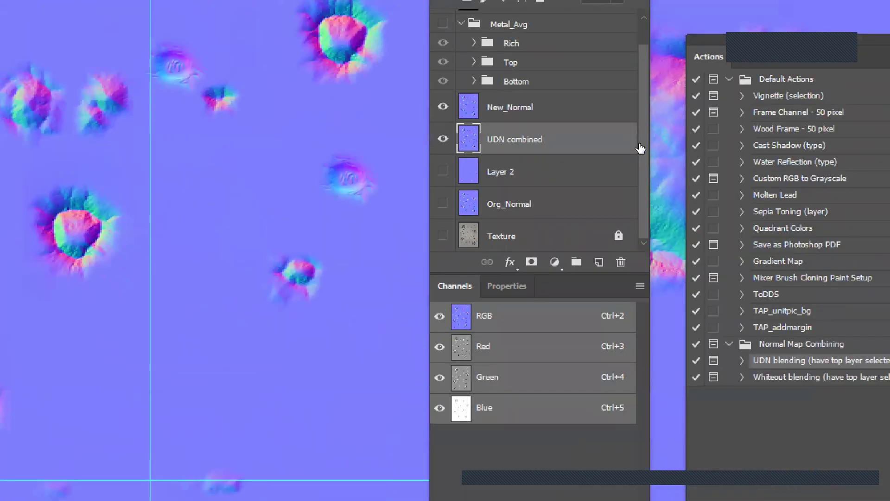
pyautogui.hotkey('ctrl', ',')
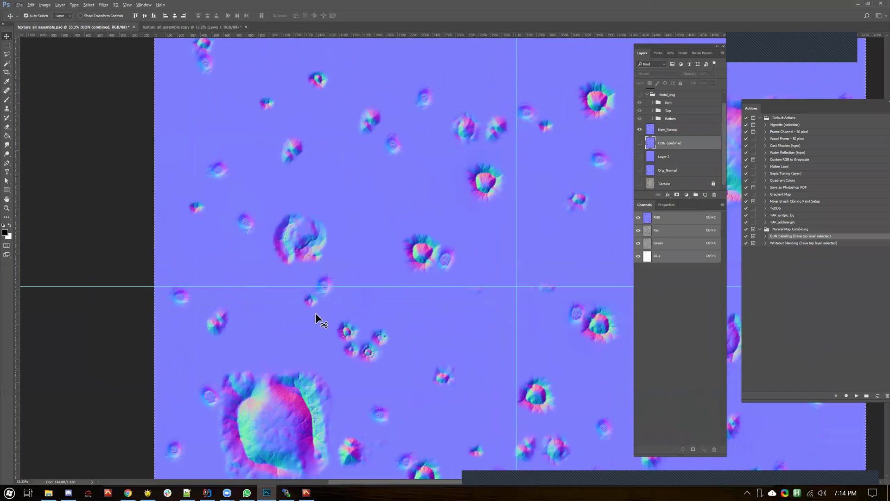
pyautogui.click(640, 129)
pyautogui.scroll(1, 644, 133)
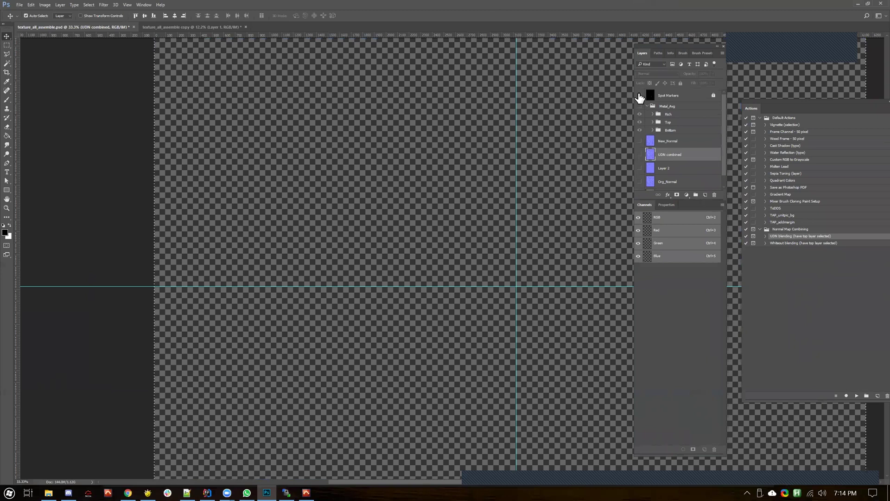
pyautogui.click(640, 95)
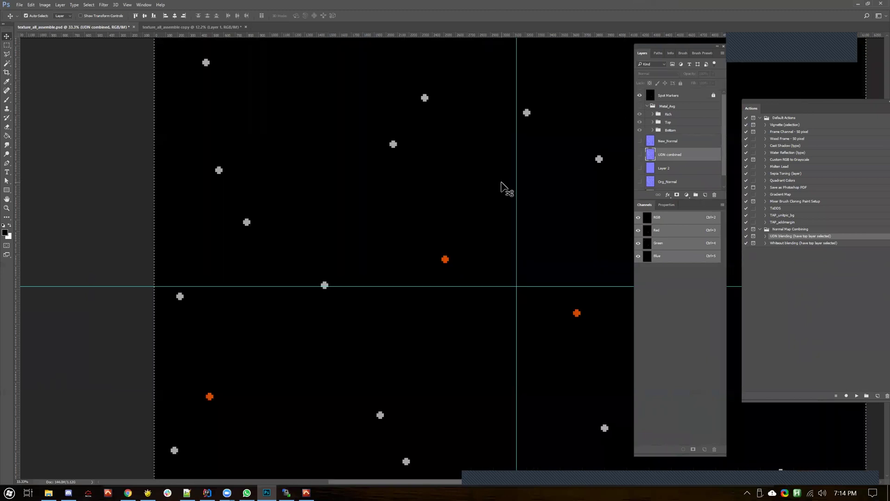
# Step: Switch to the Spring game window to view the metal spots on the map
pyautogui.hotkey('alt', 'Tab')
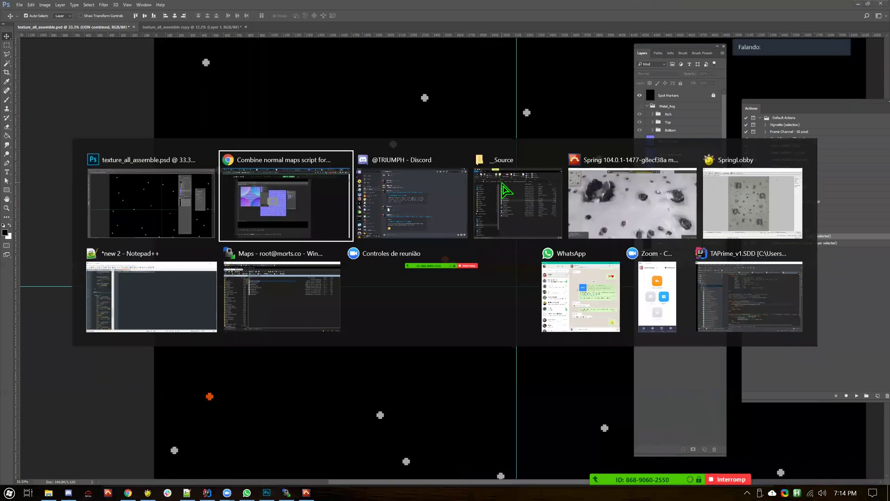
pyautogui.hotkey('alt', 'Tab')
pyautogui.hotkey('alt', 'Tab')
pyautogui.hotkey('alt', 'Tab')
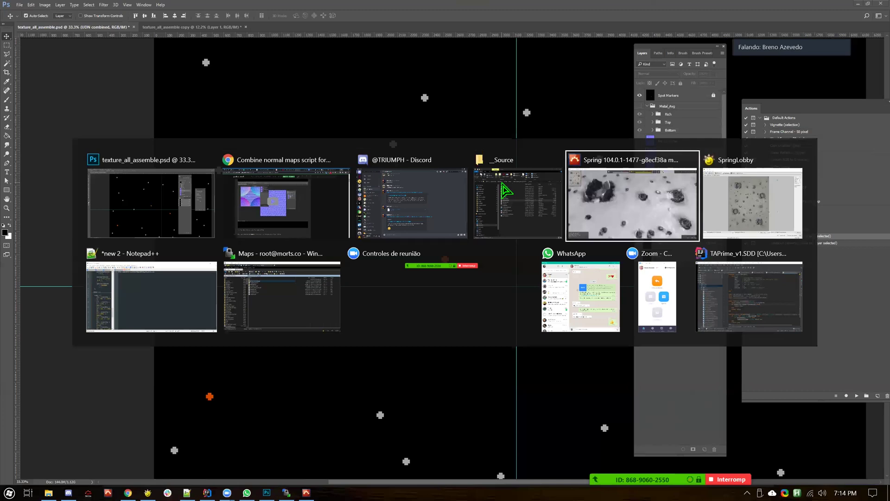
# Step: Switch to File Explorer and open mapinfo.lua from the comet_catcher_prime_0.9.SDD folder in Notepad++
pyautogui.hotkey('alt', 'Tab')
pyautogui.hotkey('alt', 'Tab')
pyautogui.hotkey('alt', 'Tab')
pyautogui.hotkey('alt', 'Tab')
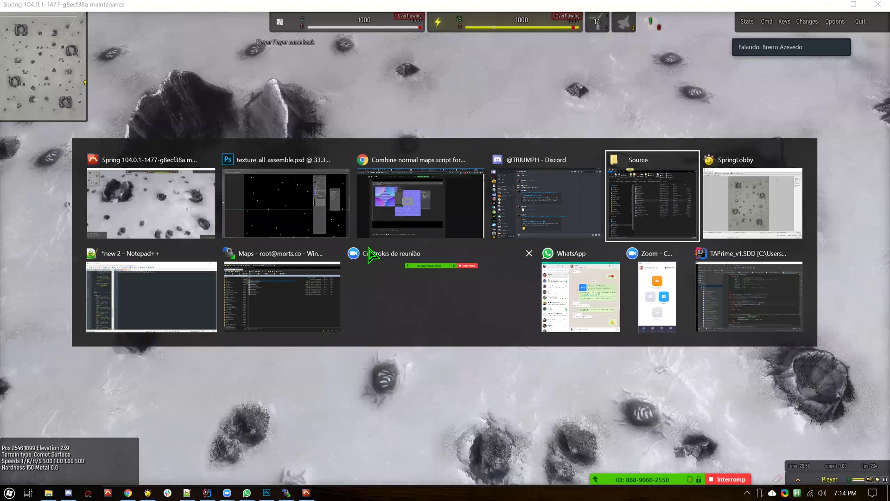
pyautogui.hotkey('alt', 'Tab')
pyautogui.hotkey('alt', 'Tab')
pyautogui.hotkey('alt', 'Tab')
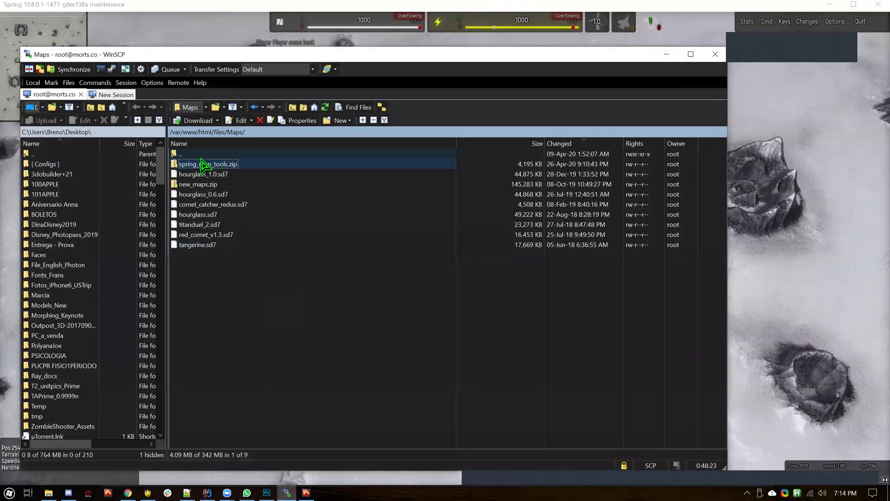
pyautogui.click(667, 54)
pyautogui.click(48, 493)
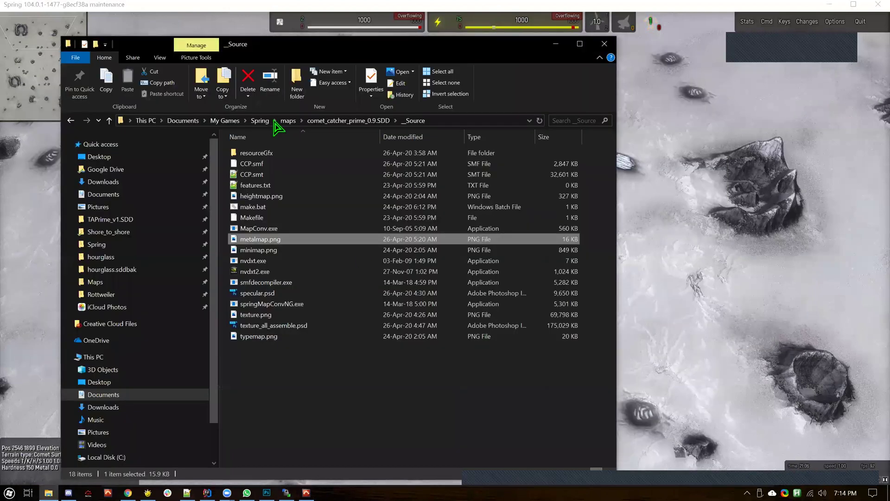
pyautogui.click(384, 122)
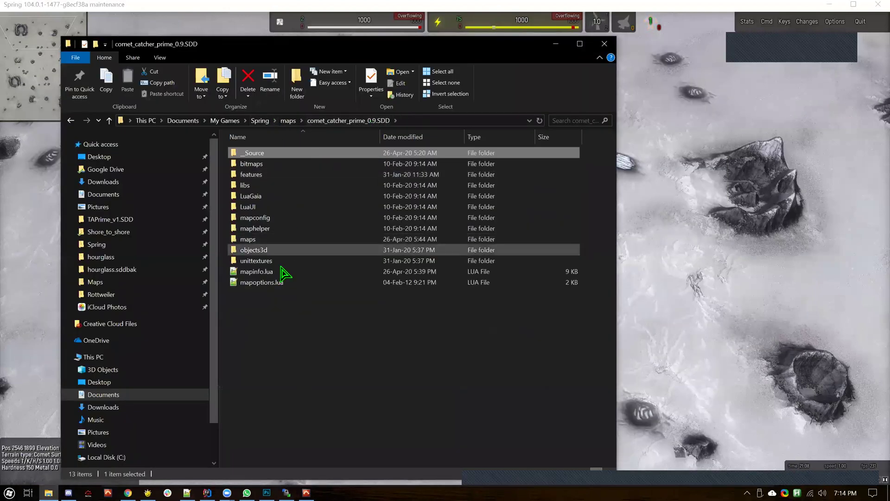
pyautogui.doubleClick(278, 275)
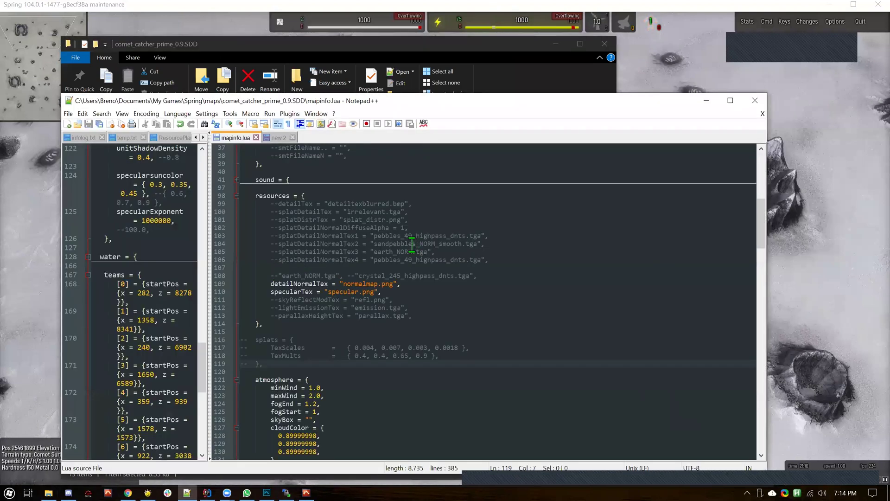
# Step: Review the map settings and resources, and retype the second hyphen of the comment marker before the splats block
pyautogui.scroll(12, 378, 268)
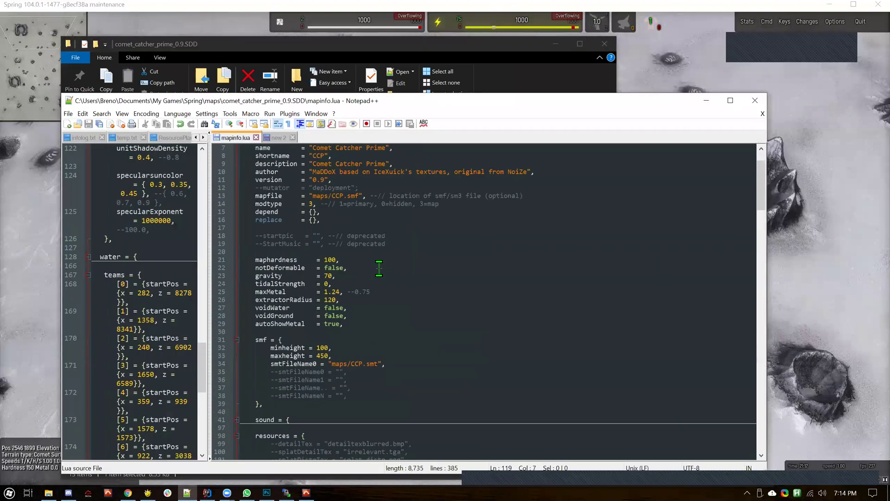
pyautogui.scroll(-14, 294, 305)
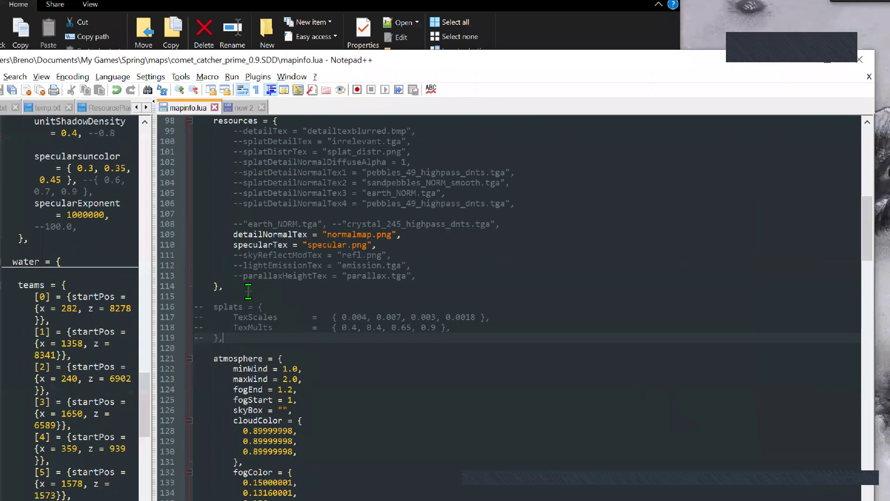
pyautogui.doubleClick(199, 306)
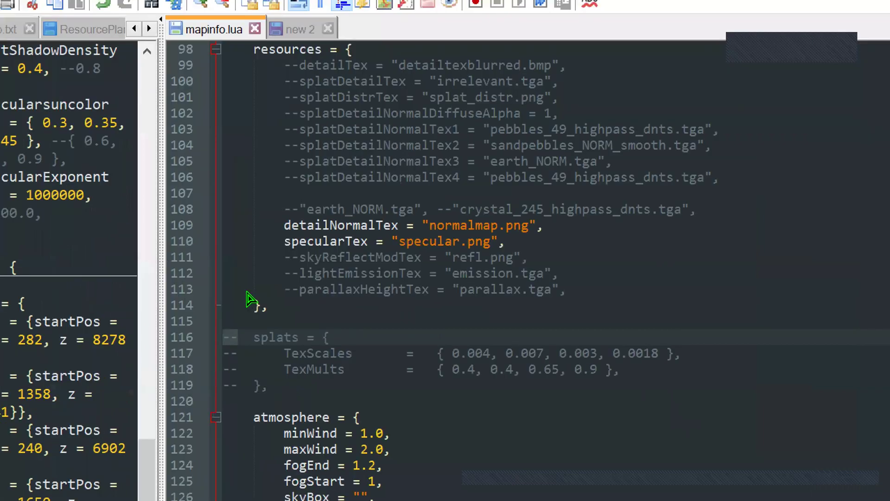
pyautogui.press('Right')
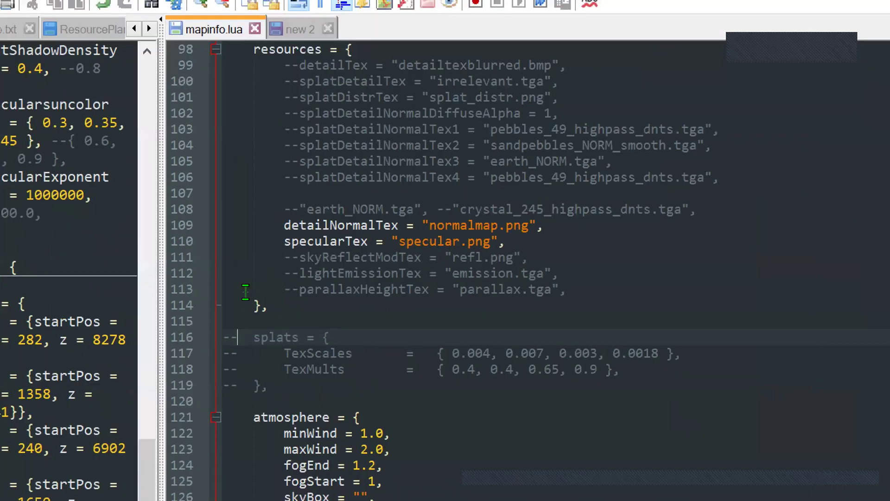
pyautogui.press('BackSpace')
pyautogui.write('_')
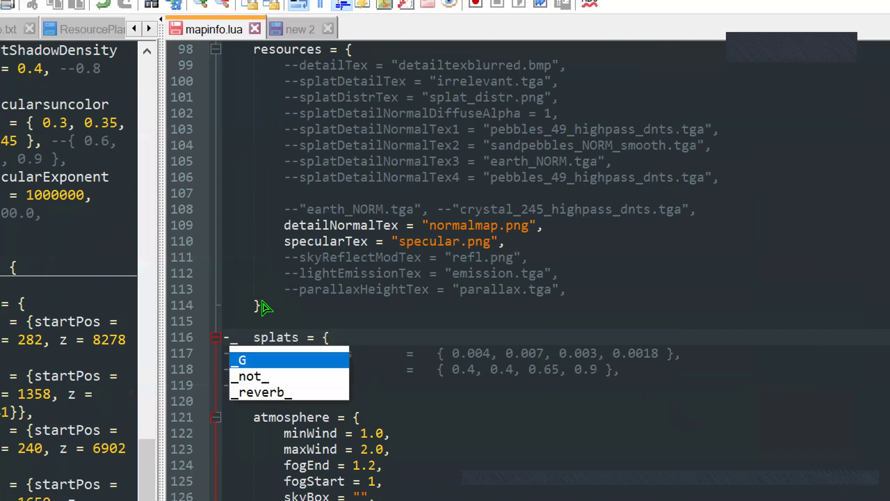
pyautogui.press('BackSpace')
pyautogui.write('-')
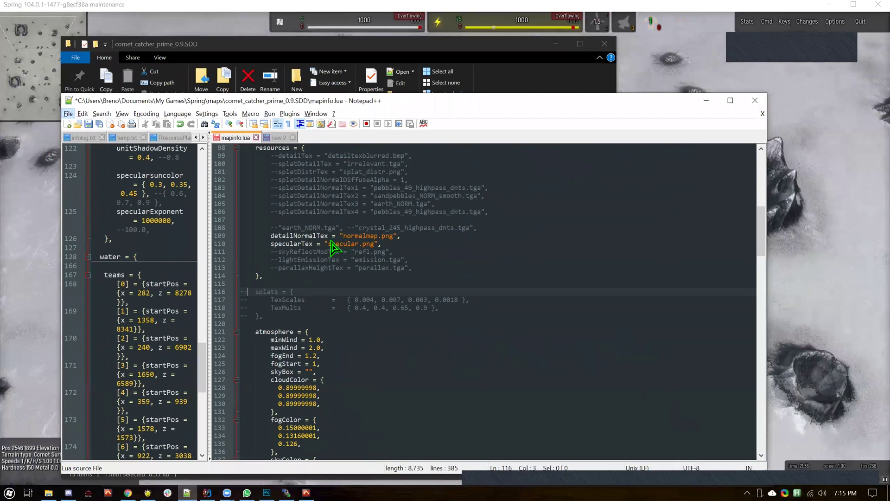
# Step: Highlight the detailNormalTex and specularTex lines in the resources block
pyautogui.click(290, 155)
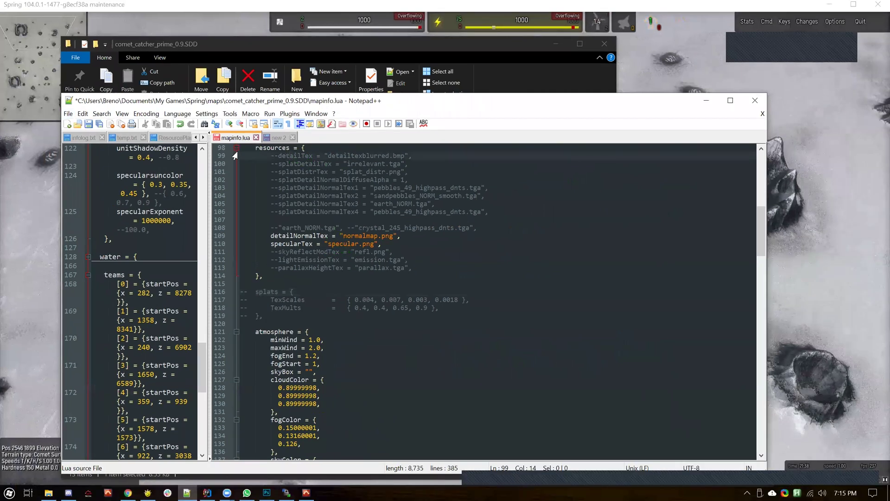
pyautogui.scroll(4, 313, 237)
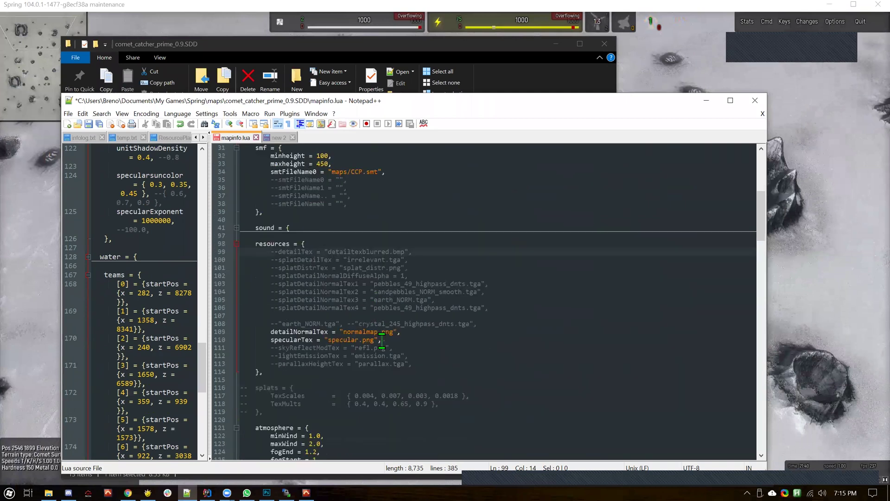
pyautogui.moveTo(381, 340); pyautogui.dragTo(240, 332)
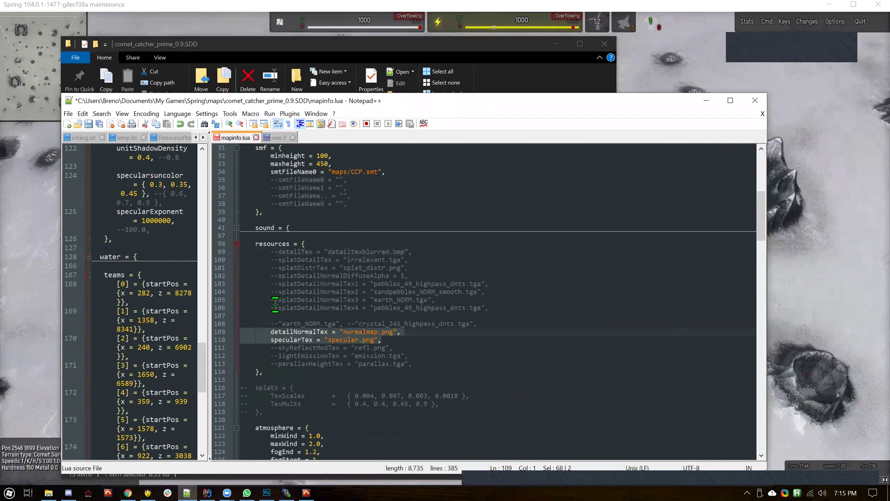
# Step: Highlight the active lighting block and examine its sun, ground and unit lighting settings
pyautogui.scroll(-16, 276, 304)
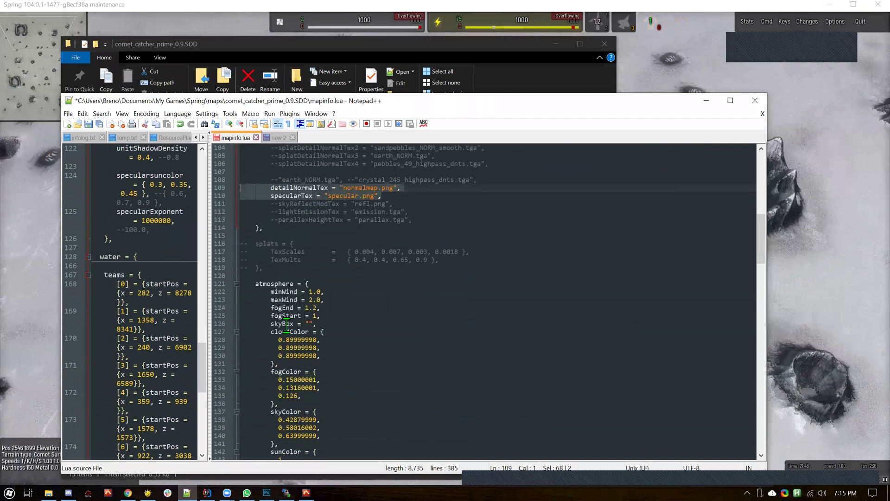
pyautogui.scroll(-2, 282, 324)
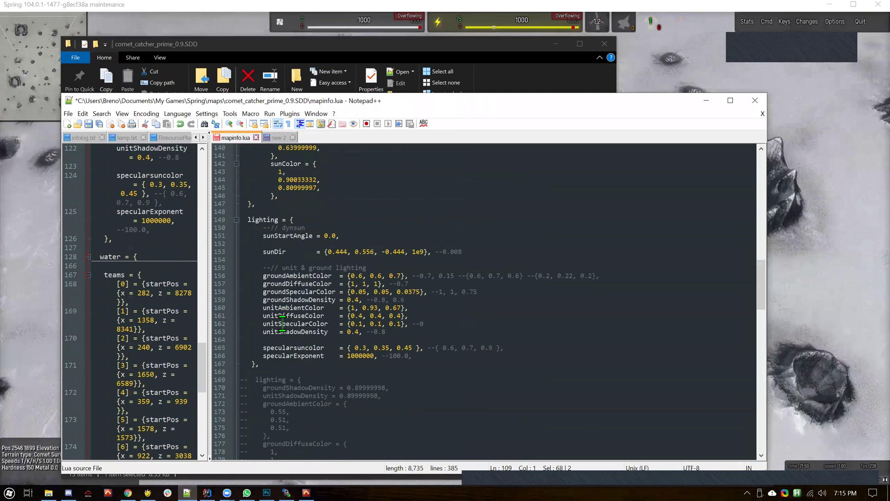
pyautogui.moveTo(259, 371); pyautogui.dragTo(240, 220)
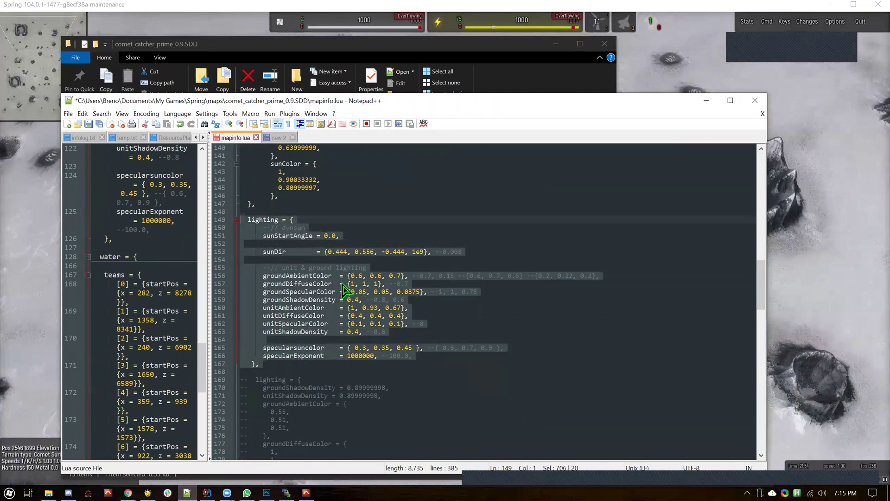
pyautogui.scroll(-4, 346, 290)
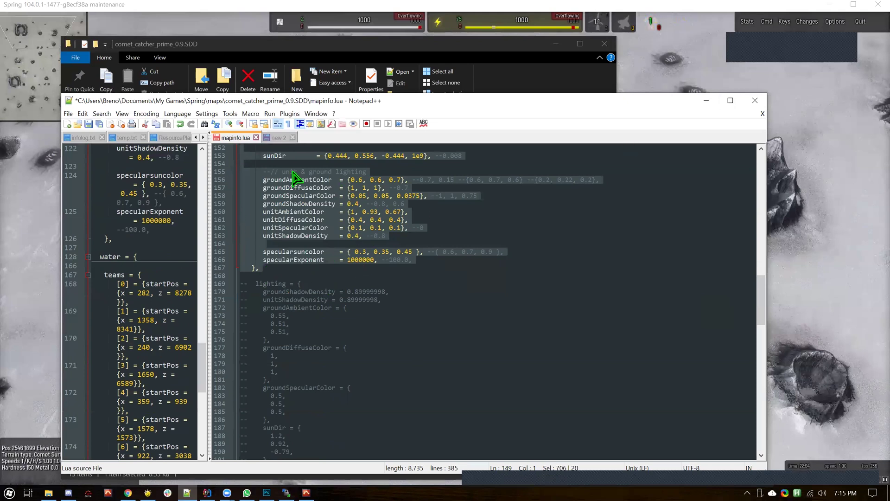
# Step: Return to the map settings and point out the smtFileName0 line, the mapfile path and the maps/CCP path
pyautogui.scroll(6, 305, 209)
pyautogui.scroll(12, 305, 208)
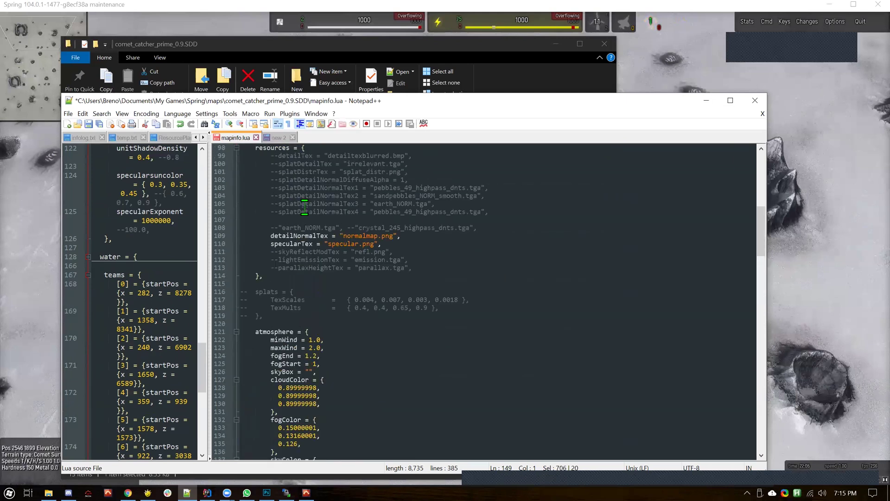
pyautogui.scroll(8, 305, 209)
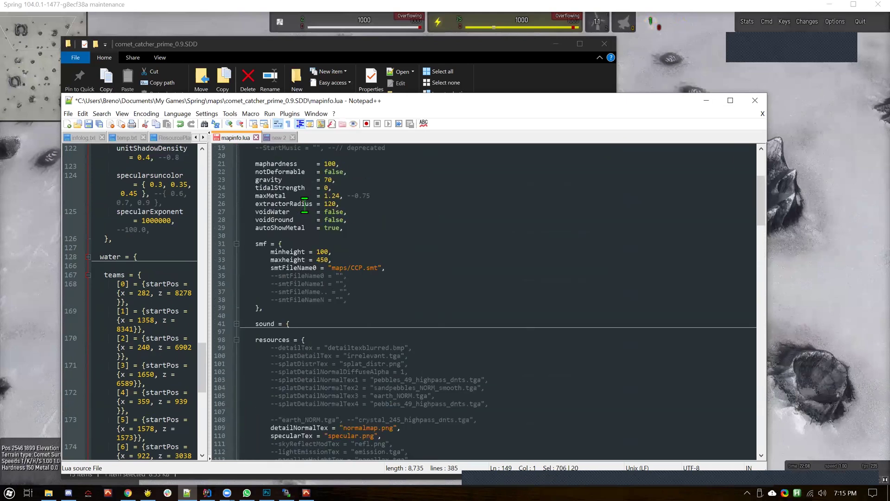
pyautogui.scroll(2, 305, 206)
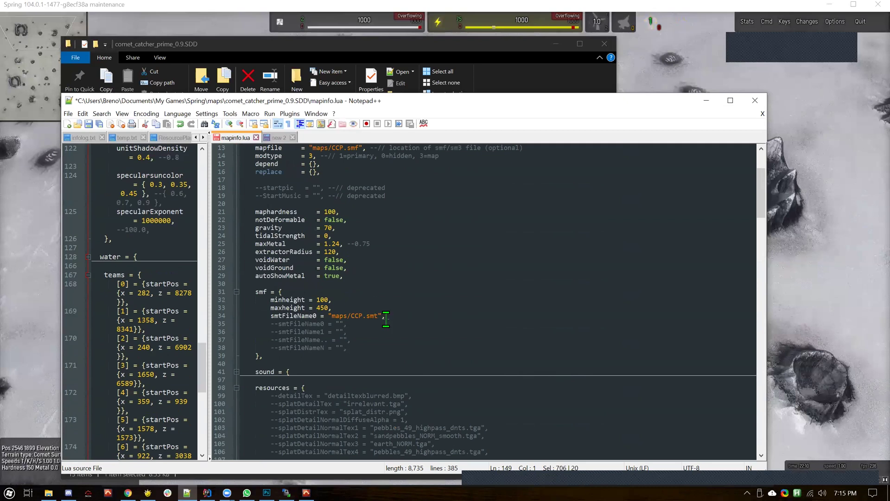
pyautogui.moveTo(388, 318); pyautogui.dragTo(271, 317)
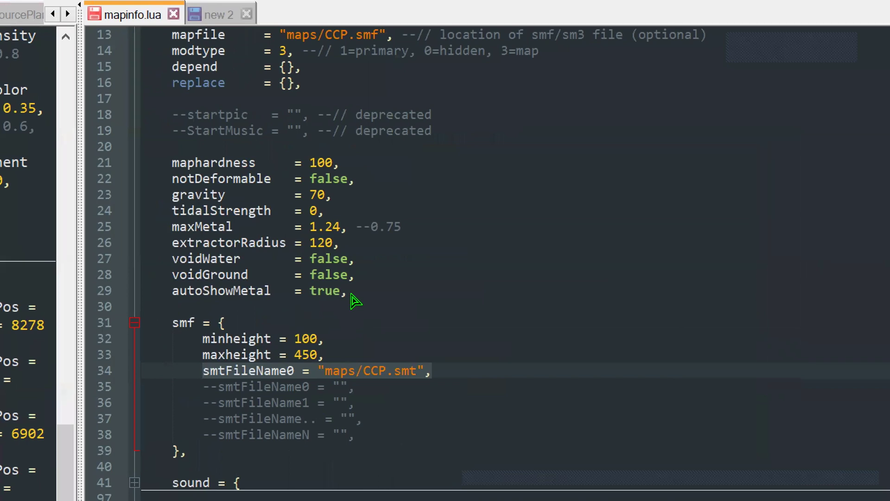
pyautogui.click(302, 46)
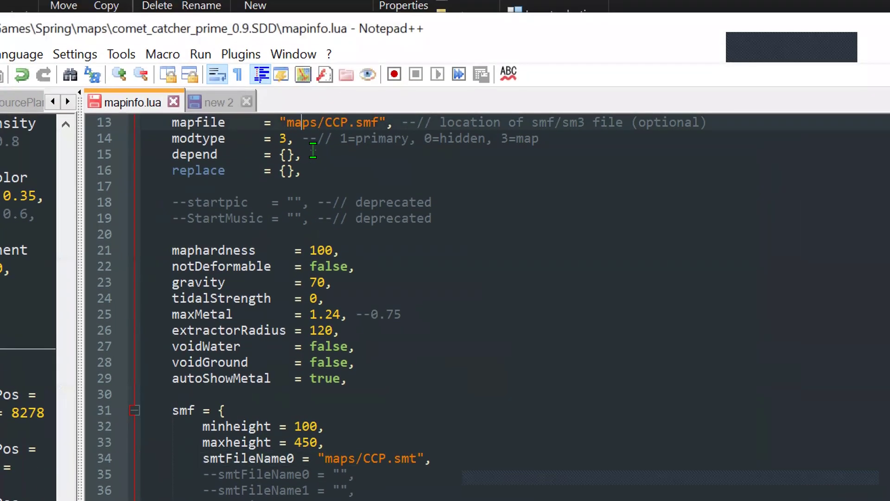
pyautogui.moveTo(324, 458); pyautogui.dragTo(393, 458)
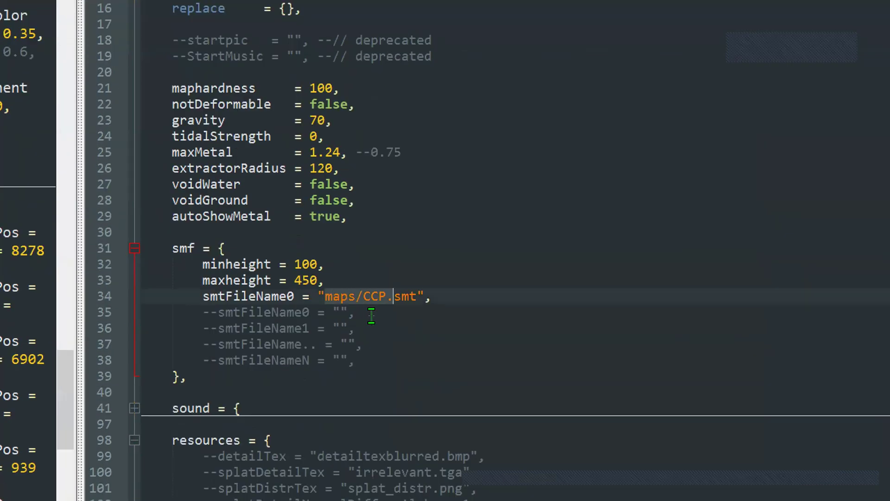
# Step: Highlight the minheight and maxheight lines in the smf block
pyautogui.press('Up')
pyautogui.press('Up')
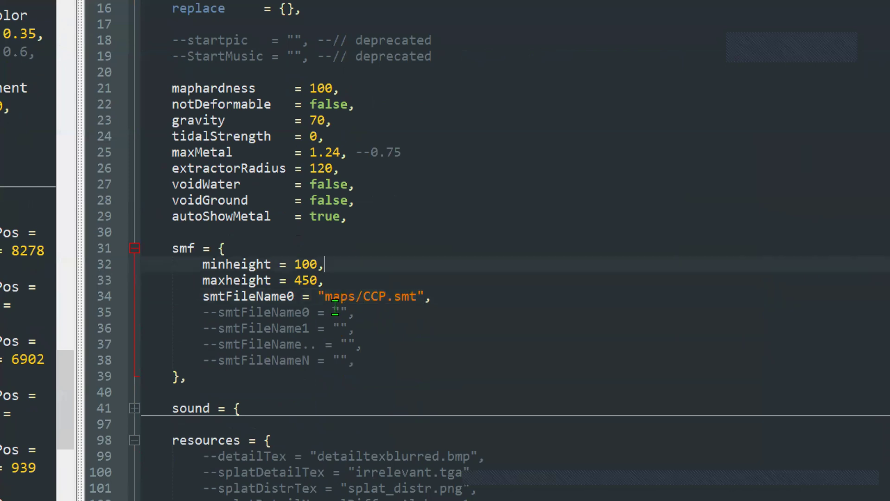
pyautogui.press('Down')
pyautogui.press('Home')
pyautogui.moveTo(231, 304); pyautogui.dragTo(161, 300)
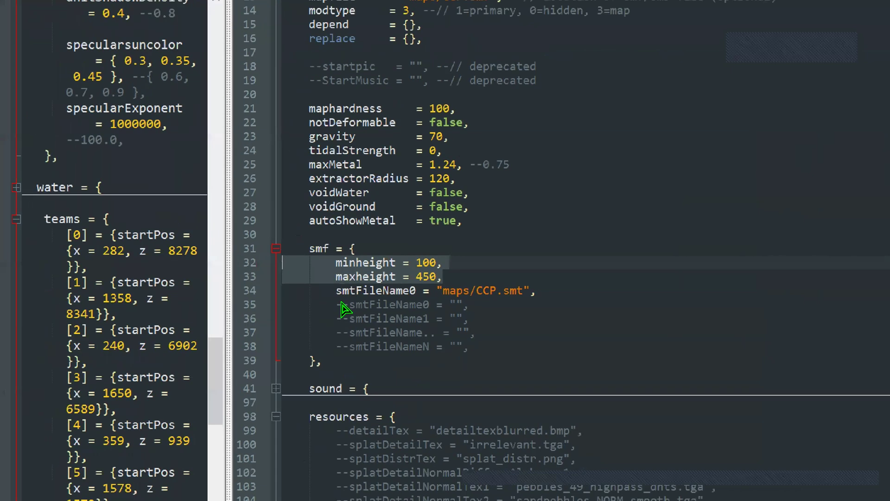
pyautogui.press('alt')
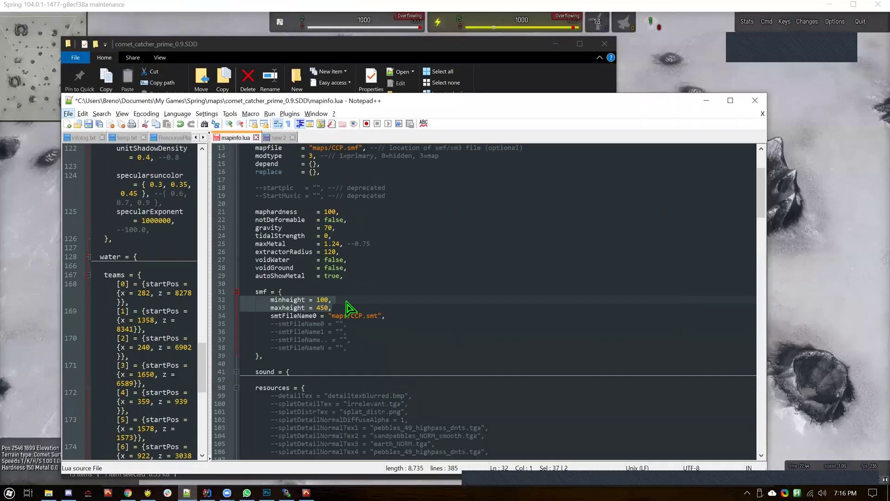
pyautogui.click(340, 308)
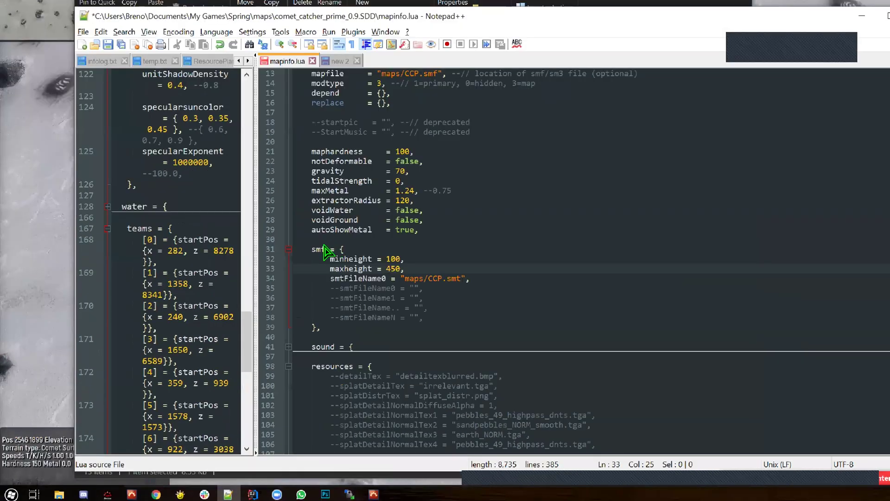
# Step: Move up to the general map settings and highlight the maxMetal value
pyautogui.press('Up')
pyautogui.press('Up')
pyautogui.press('Up')
pyautogui.press('Up')
pyautogui.press('Up')
pyautogui.press('Up')
pyautogui.press('Up')
pyautogui.press('Up')
pyautogui.hotkey('shift', 'Right')
pyautogui.hotkey('shift', 'Right')
pyautogui.hotkey('shift', 'Right')
pyautogui.hotkey('shift', 'Right')
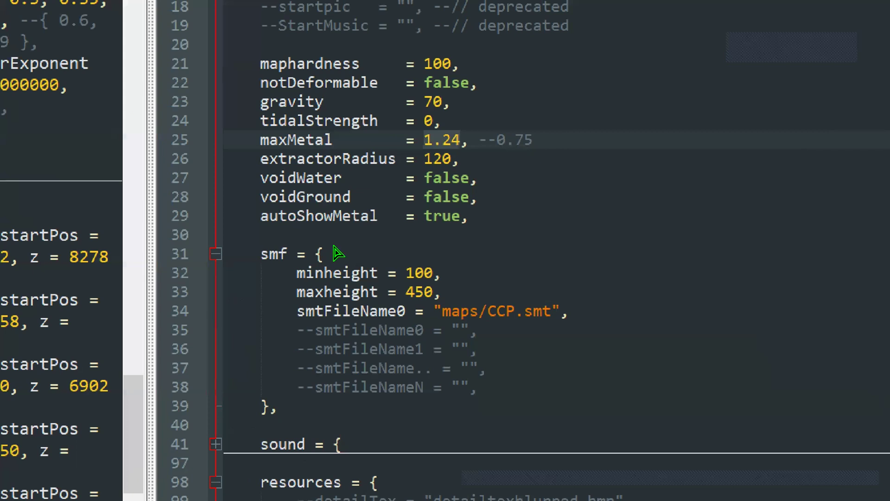
# Step: Highlight the extractorRadius value, then go back and highlight the maxMetal value
pyautogui.press('Left')
pyautogui.press('Down')
pyautogui.hotkey('shift', 'Right')
pyautogui.hotkey('shift', 'Right')
pyautogui.hotkey('shift', 'Right')
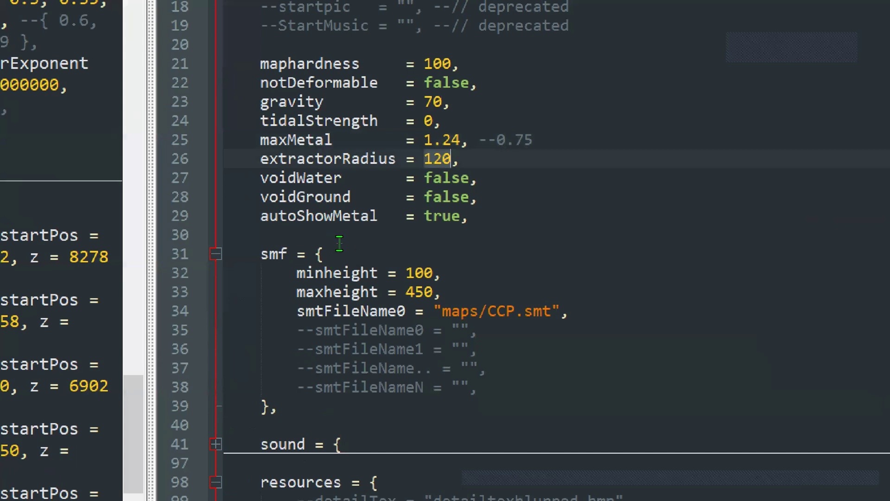
pyautogui.press('Up')
pyautogui.press('Right')
pyautogui.hotkey('shift', 'Left')
pyautogui.hotkey('shift', 'Left')
pyautogui.hotkey('shift', 'Left')
pyautogui.hotkey('shift', 'Left')
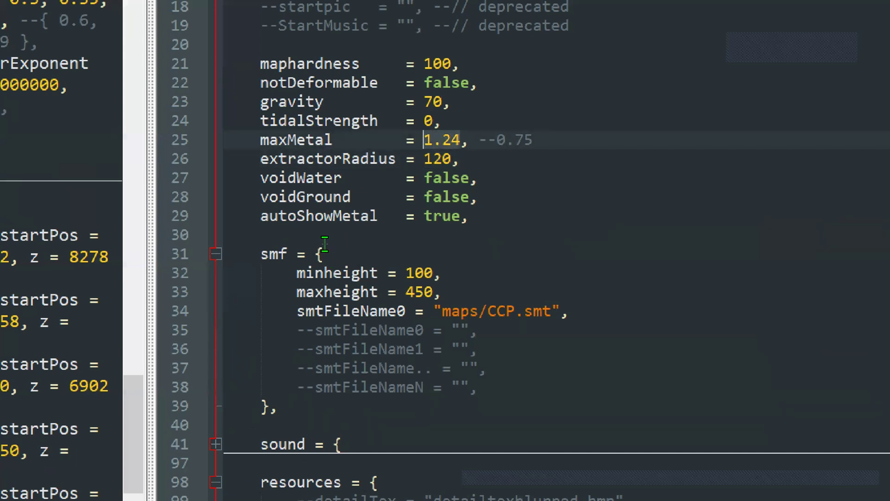
# Step: Point out the gravity value in the general map settings and leave the cursor right after its number
pyautogui.press('Left')
pyautogui.press('Down')
pyautogui.press('End')
pyautogui.scroll(1, 335, 241)
pyautogui.press('Up')
pyautogui.press('Up')
pyautogui.press('Up')
pyautogui.press('Left')
pyautogui.hotkey('shift', 'Left')
pyautogui.hotkey('shift', 'Left')
pyautogui.press('Right')
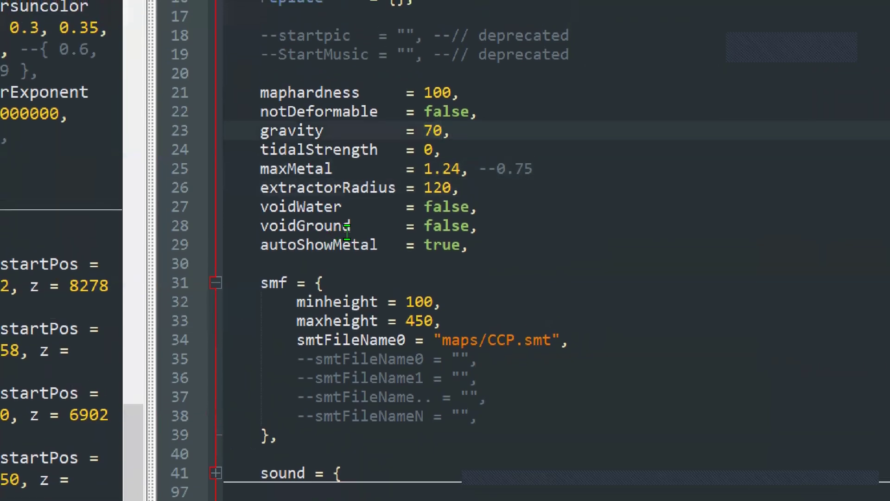
pyautogui.write('--120')
pyautogui.hotkey('shift', 'Left')
pyautogui.hotkey('shift', 'Left')
pyautogui.hotkey('shift', 'Left')
pyautogui.hotkey('shift', 'Left')
pyautogui.hotkey('shift', 'Left')
pyautogui.hotkey('shift', 'Left')
pyautogui.press('BackSpace')
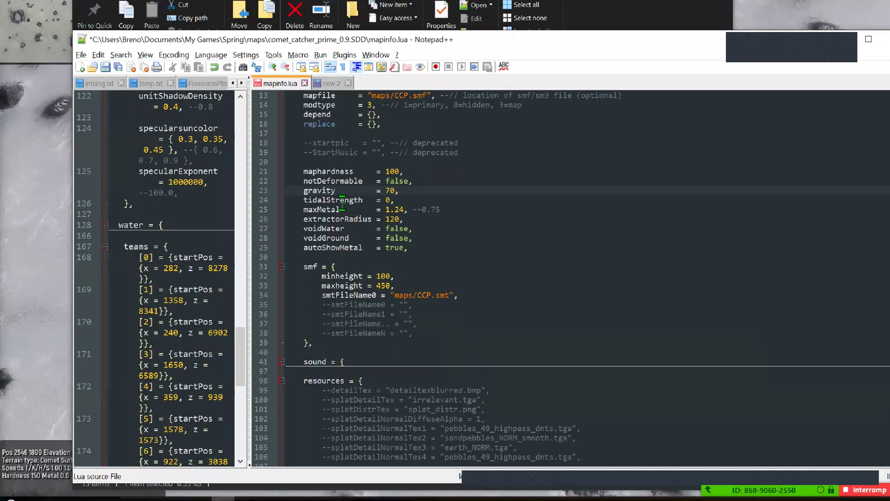
# Step: Highlight the maphardness value, then move the cursor to the end of the tidalStrength line
pyautogui.press('Up')
pyautogui.press('Up')
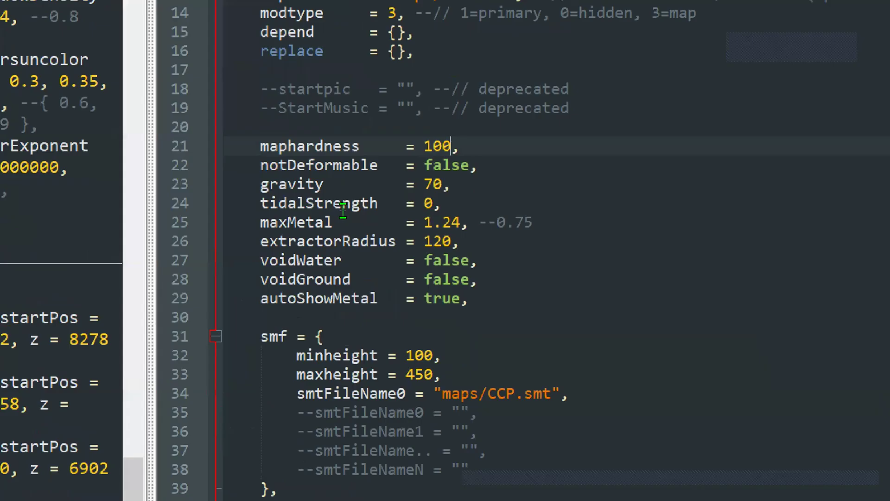
pyautogui.hotkey('shift', 'Left')
pyautogui.hotkey('shift', 'Left')
pyautogui.hotkey('shift', 'Left')
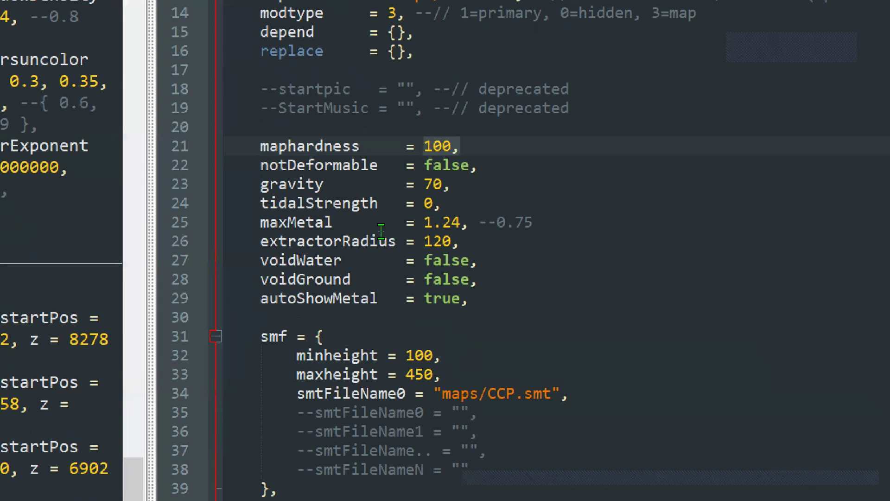
pyautogui.press('Down')
pyautogui.press('Down')
pyautogui.press('Down')
pyautogui.press('End')
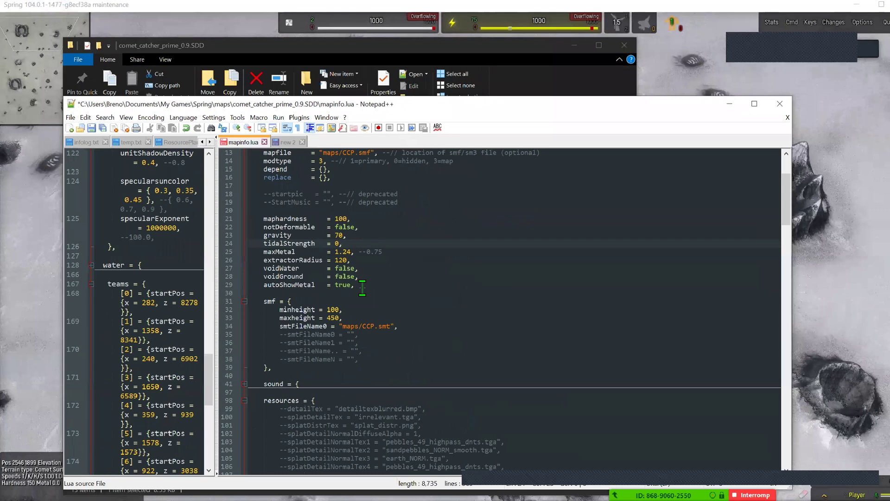
# Step: Find the atmosphere block and highlight its minWind and maxWind lines
pyautogui.scroll(-20, 362, 287)
pyautogui.scroll(2, 297, 316)
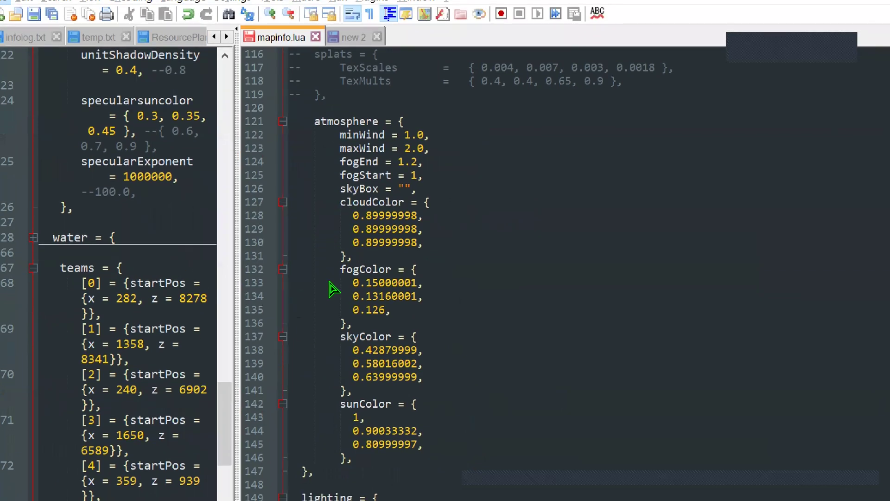
pyautogui.click(330, 202)
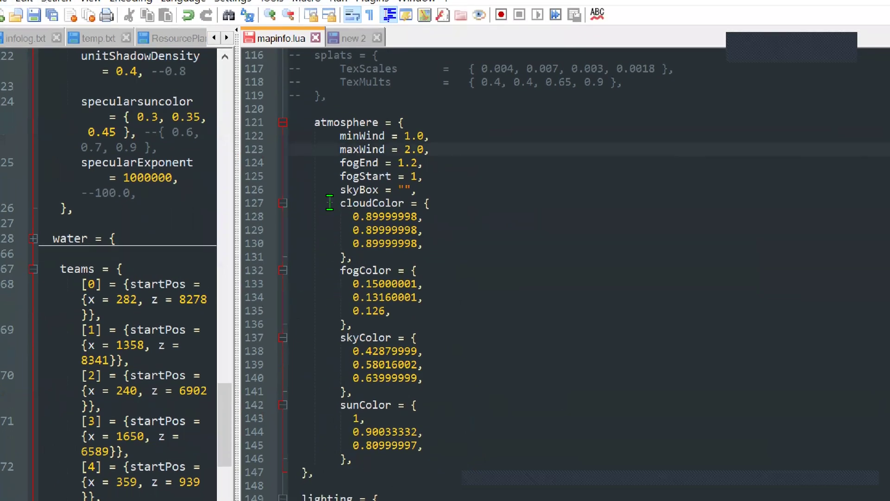
pyautogui.hotkey('shift', 'Up')
pyautogui.hotkey('shift', 'Home')
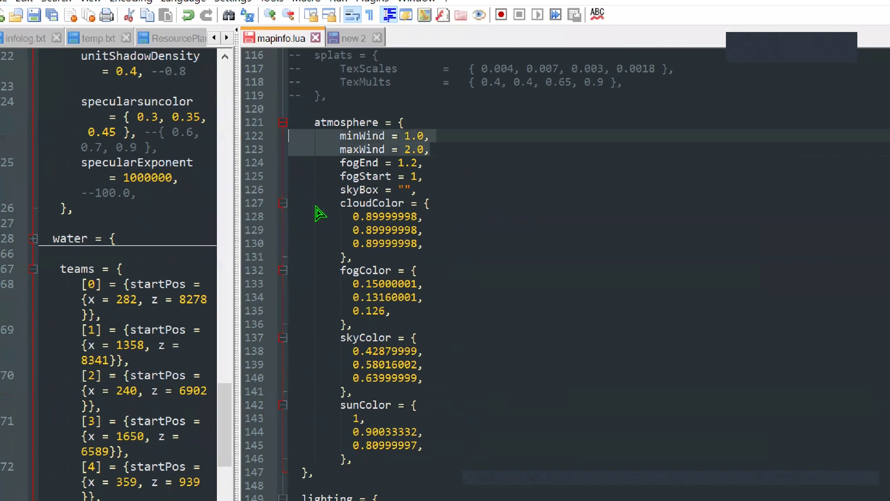
pyautogui.press('Right')
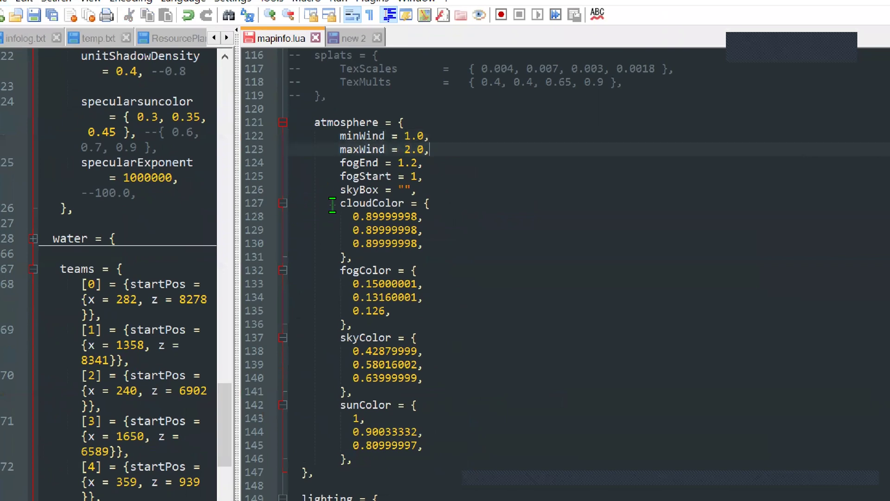
pyautogui.press('Up')
pyautogui.press('Down')
pyautogui.hotkey('shift', 'Up')
pyautogui.hotkey('shift', 'Home')
pyautogui.hotkey('shift', 'Home')
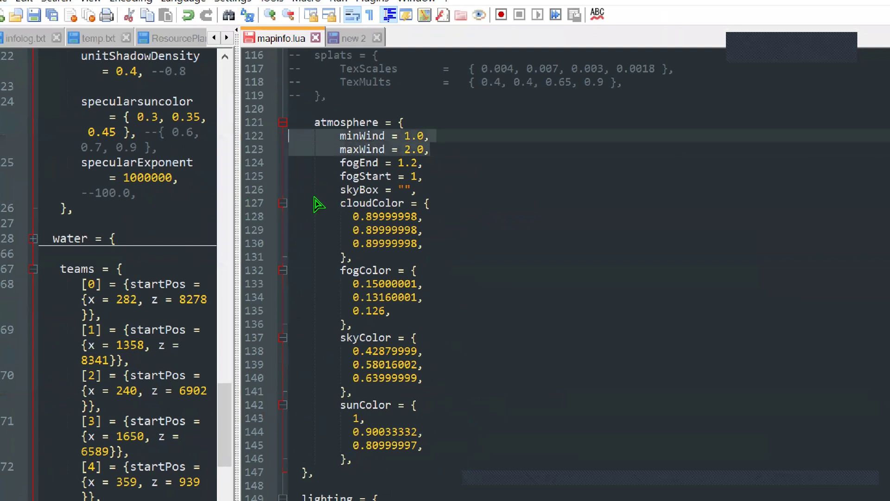
pyautogui.press('Right')
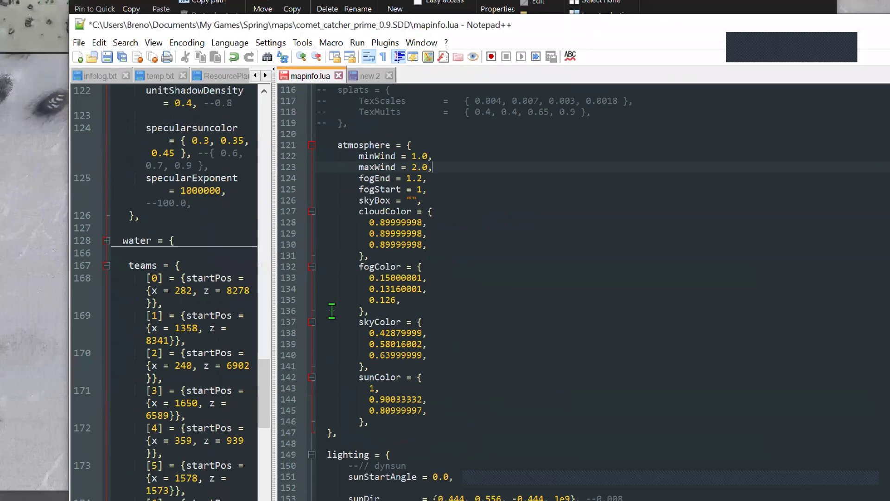
# Step: Go past the lighting settings to the teams block and highlight the whole block of start positions
pyautogui.scroll(-10, 332, 310)
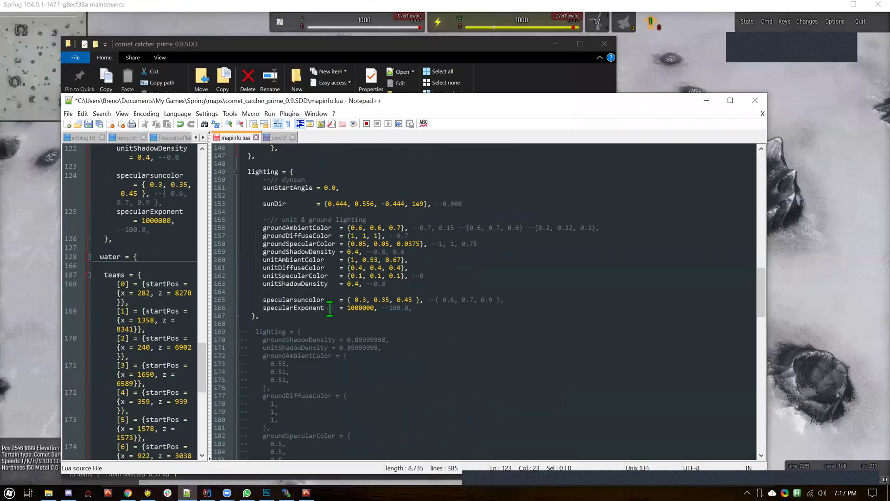
pyautogui.scroll(-18, 329, 309)
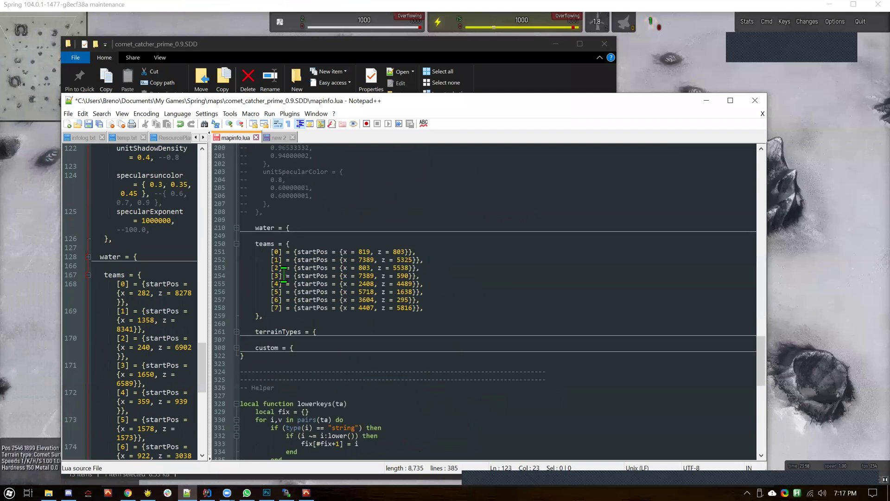
pyautogui.moveTo(264, 315); pyautogui.dragTo(235, 244)
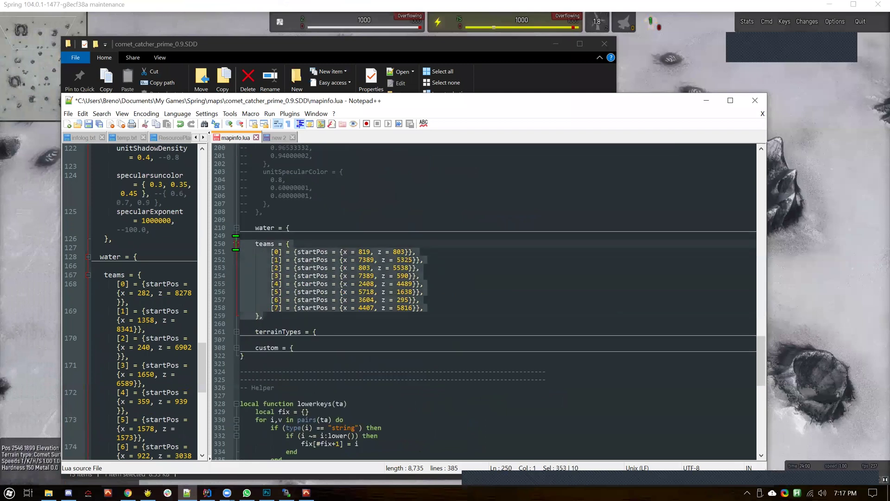
pyautogui.click(417, 251)
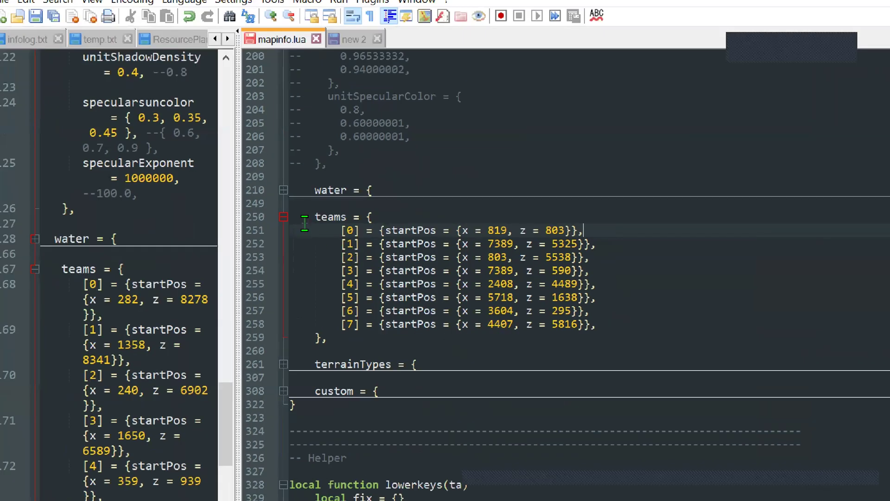
# Step: Return to the atmosphere block, then collapse and re-expand it
pyautogui.scroll(10, 388, 169)
pyautogui.scroll(8, 305, 223)
pyautogui.scroll(12, 305, 223)
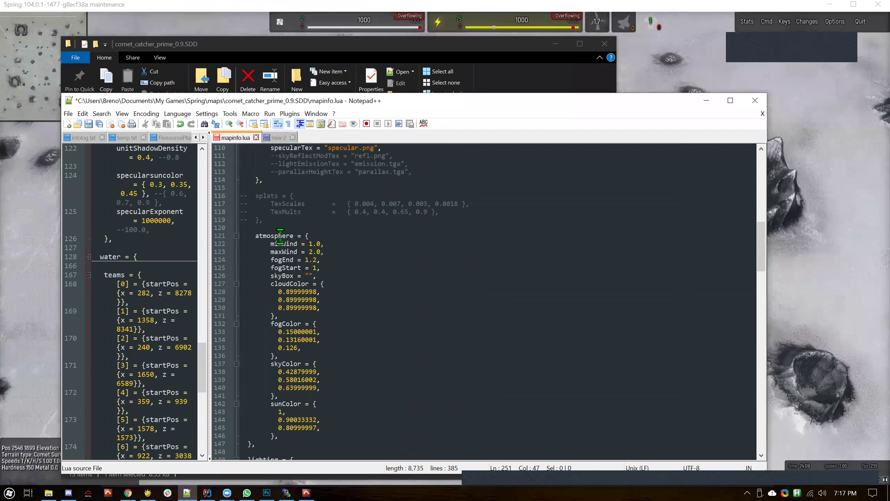
pyautogui.click(235, 237)
pyautogui.click(236, 237)
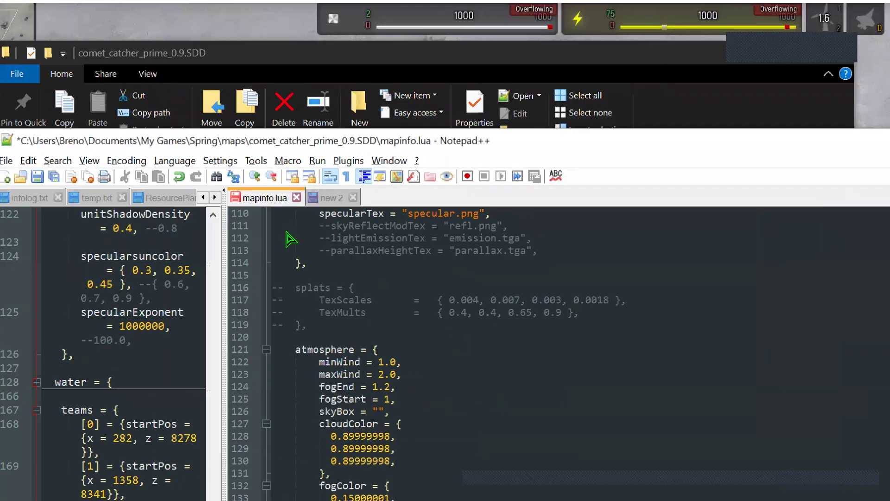
pyautogui.click(266, 349)
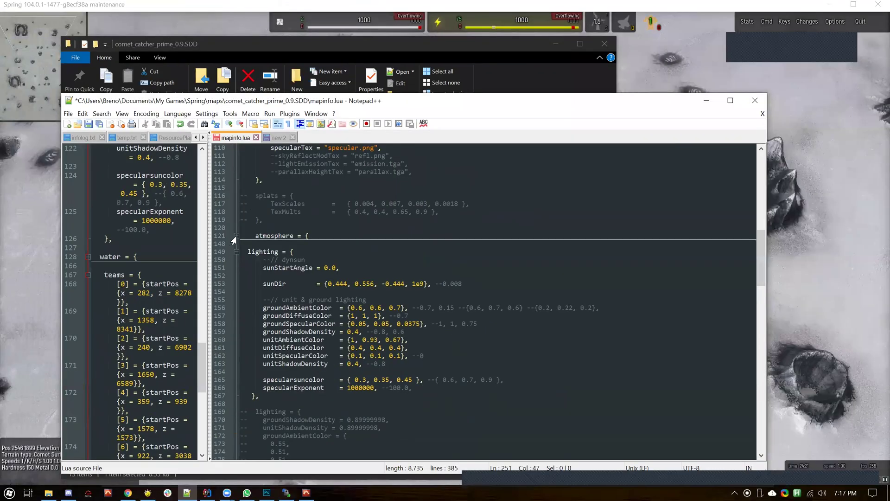
pyautogui.click(235, 237)
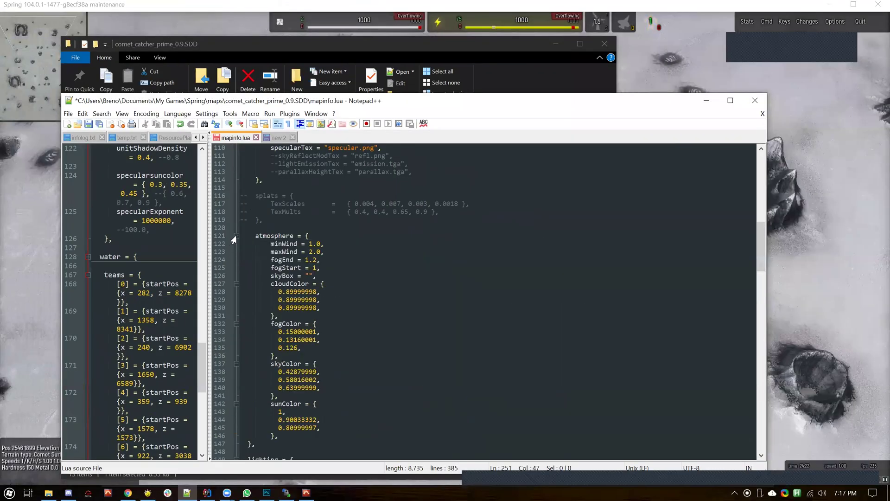
# Step: Retype the 2 of the maxWind value and highlight the minWind and maxWind lines together
pyautogui.doubleClick(309, 251)
pyautogui.write('2')
pyautogui.press('End')
pyautogui.keyDown('shift'); pyautogui.click(237, 243); pyautogui.keyUp('shift')
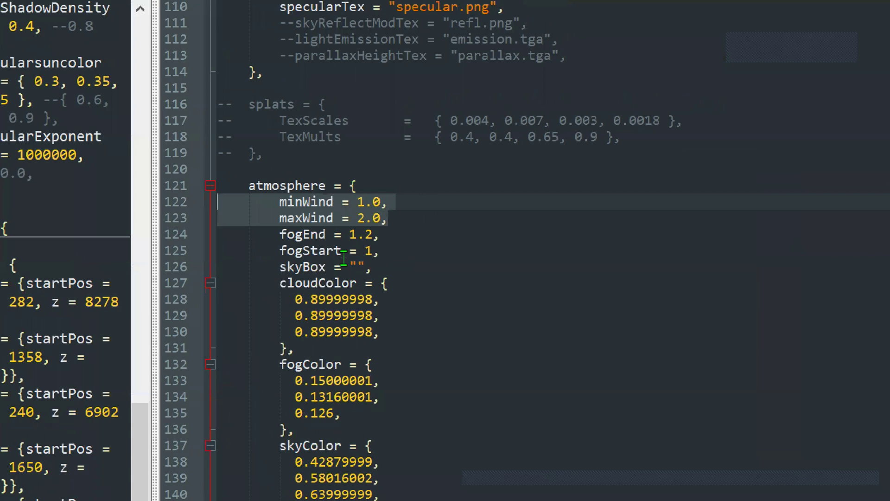
# Step: Go back to the teams block and highlight its startPos entries [0] through [7]
pyautogui.scroll(-14, 341, 295)
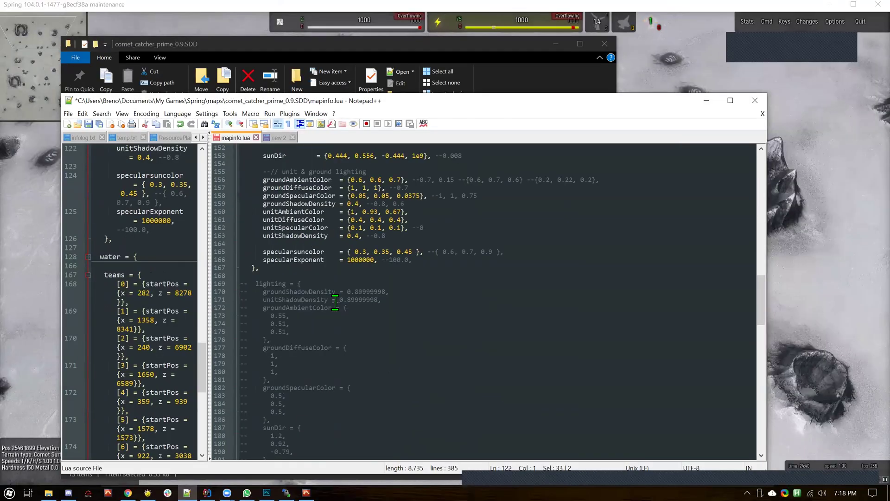
pyautogui.scroll(-16, 336, 304)
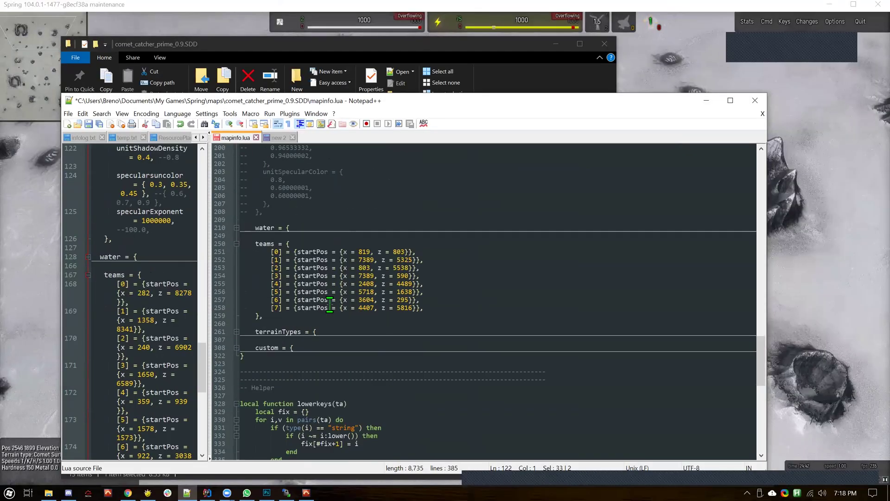
pyautogui.moveTo(426, 308); pyautogui.dragTo(239, 251)
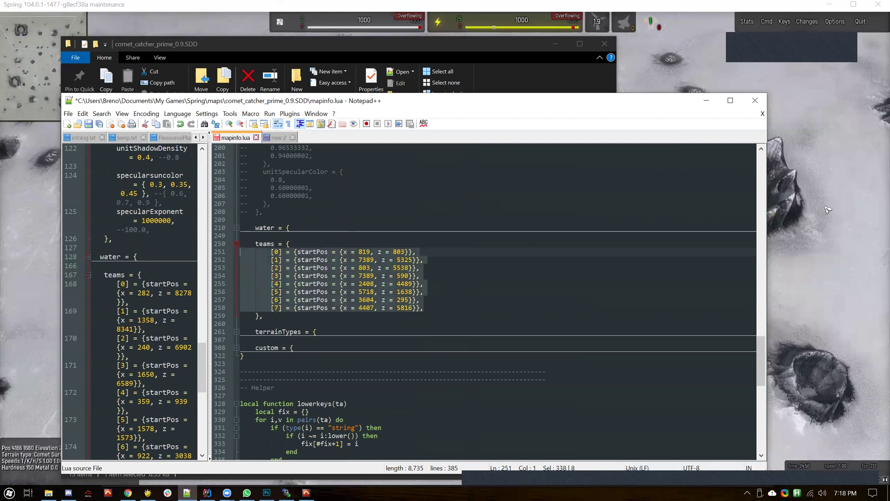
# Step: Switch to the Spring game window and survey the craters across the whole map from a zoomed-out view
pyautogui.click(793, 220)
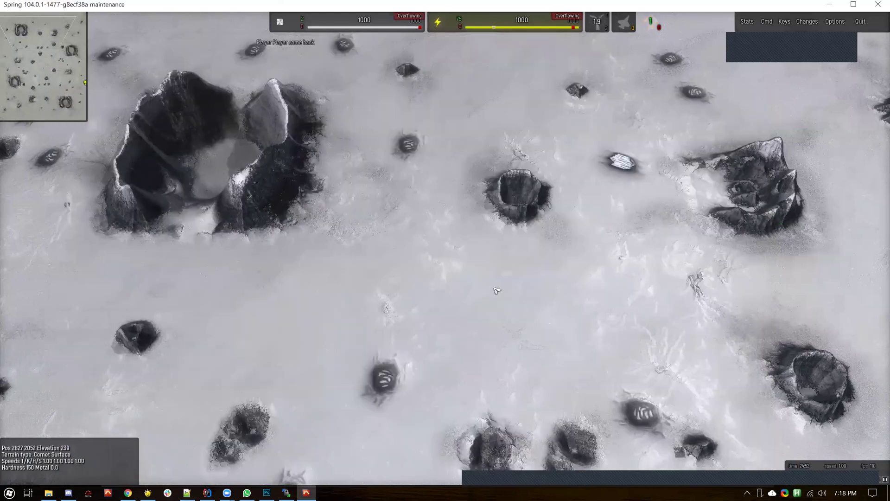
pyautogui.middleClick(620, 273)
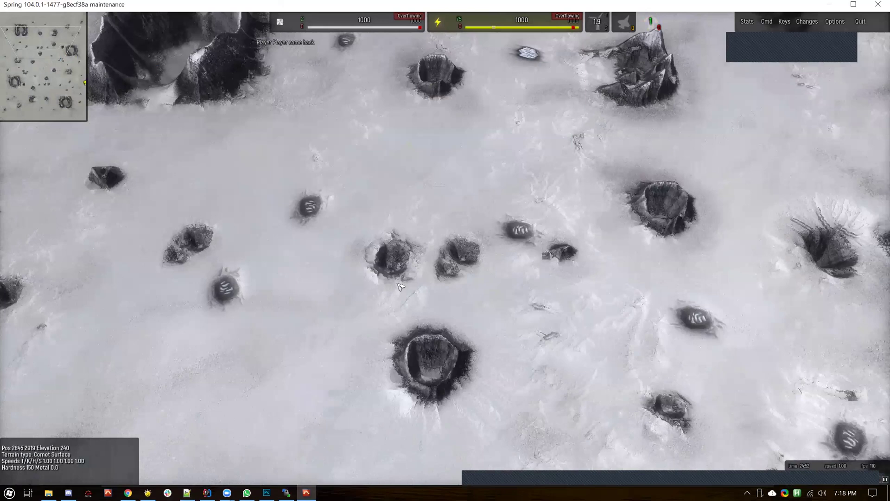
pyautogui.scroll(-5, 401, 286)
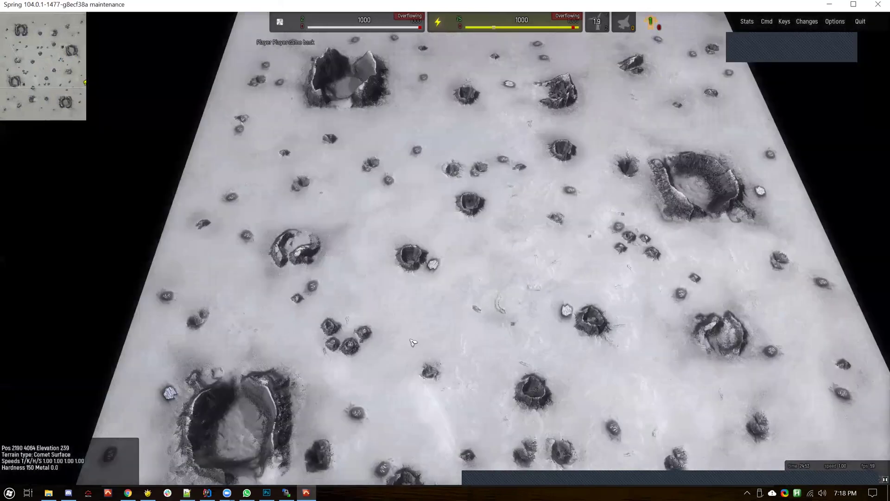
pyautogui.middleClick(406, 358)
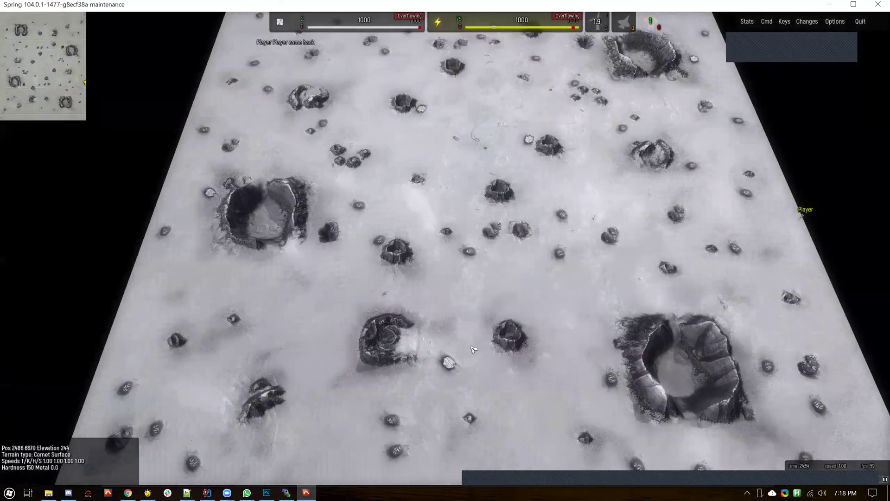
pyautogui.middleClick(474, 349)
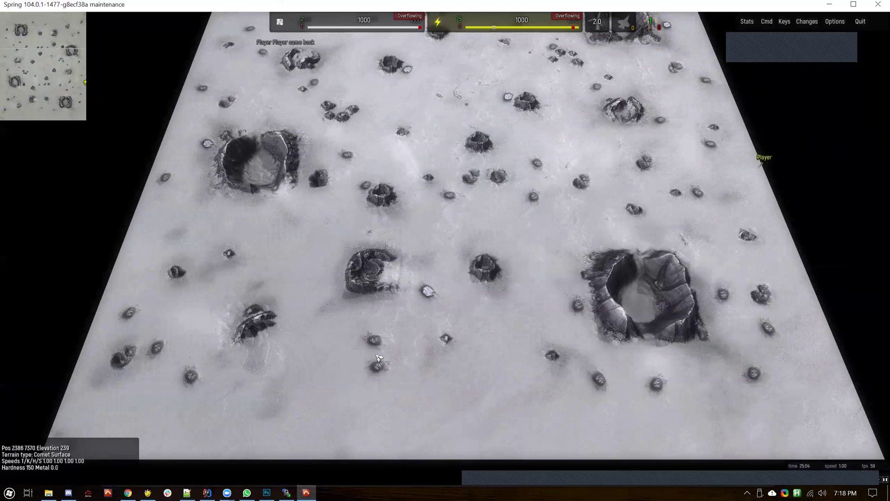
# Step: Compare the teams start positions with the map in the Spring window, then save mapinfo.lua in Notepad++
pyautogui.hotkey('alt', 'Tab')
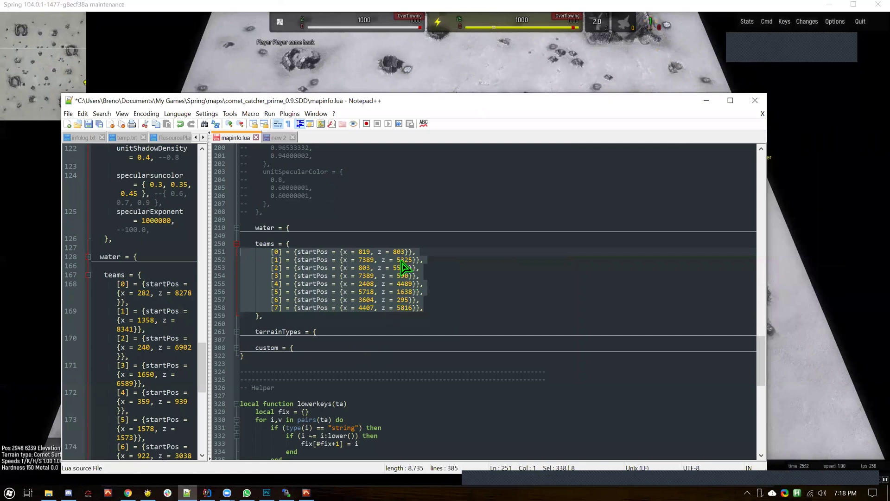
pyautogui.hotkey('alt', 'Tab')
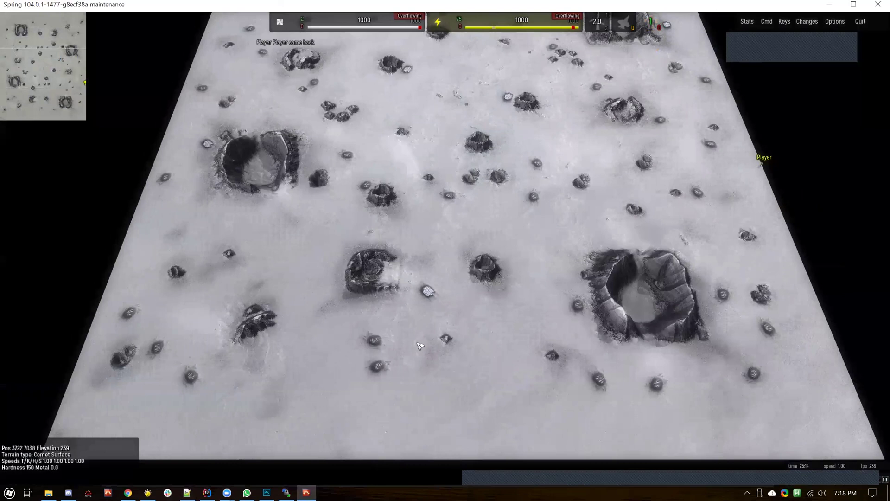
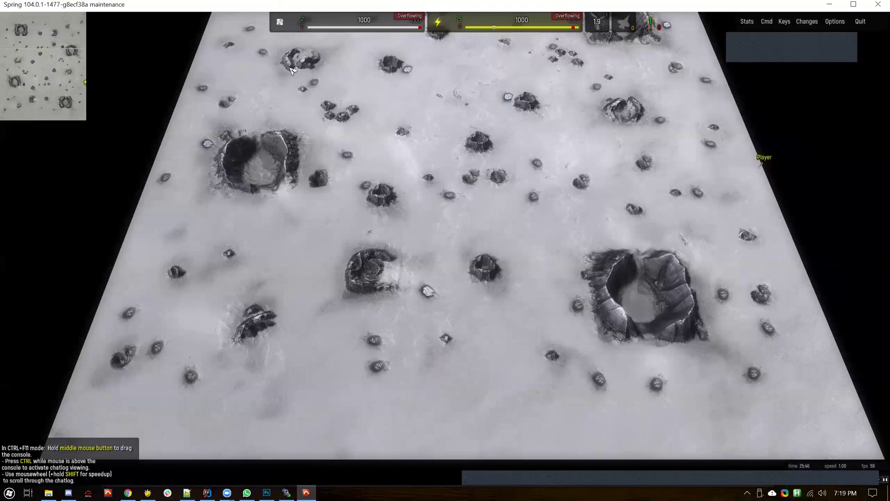
pyautogui.hotkey('alt', 'Tab')
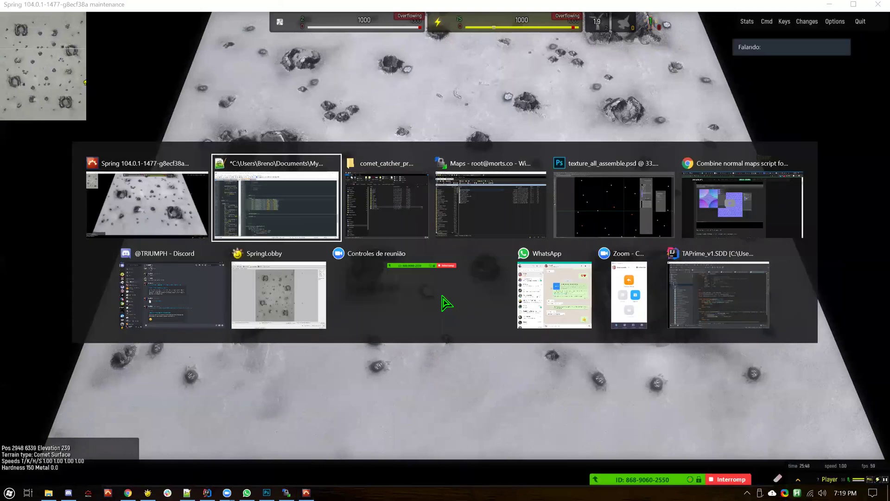
pyautogui.click(443, 283)
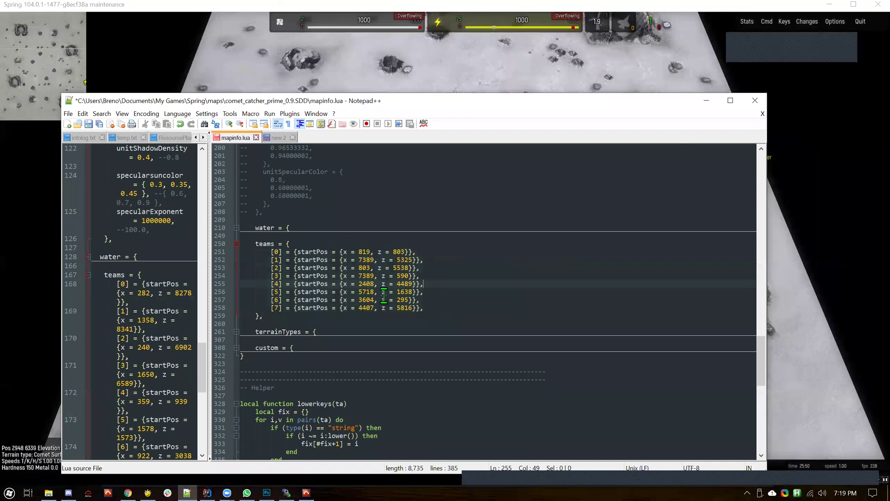
pyautogui.click(429, 307)
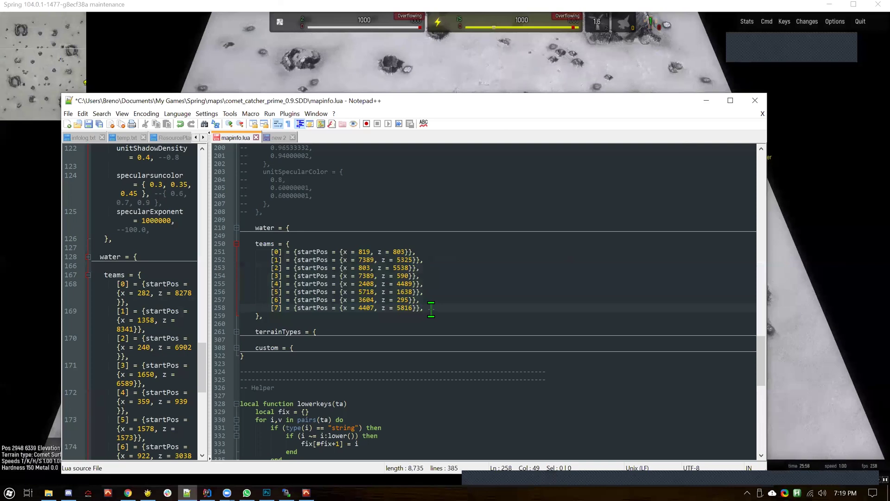
pyautogui.hotkey('ctrl', 's')
# Step: Switch to File Explorer and look through the maps subfolders of comet_catcher_prime_0.9.SDD and hourglass.sddbak
pyautogui.click(49, 486)
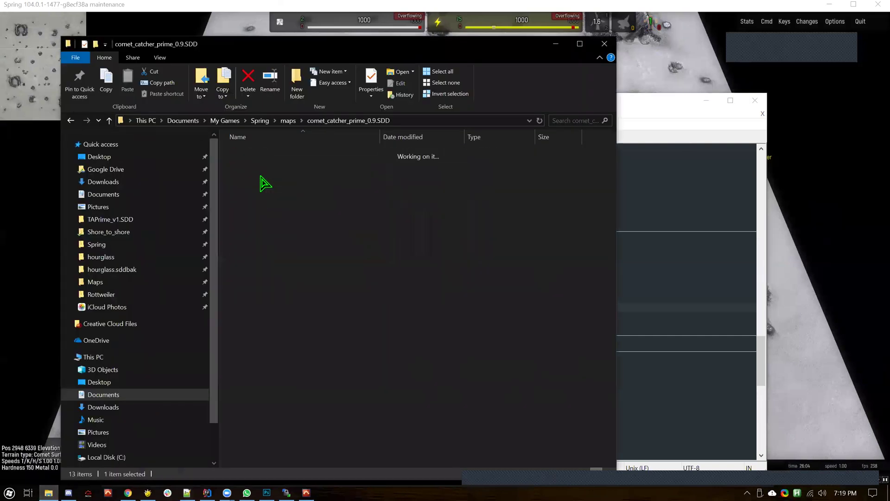
pyautogui.click(366, 122)
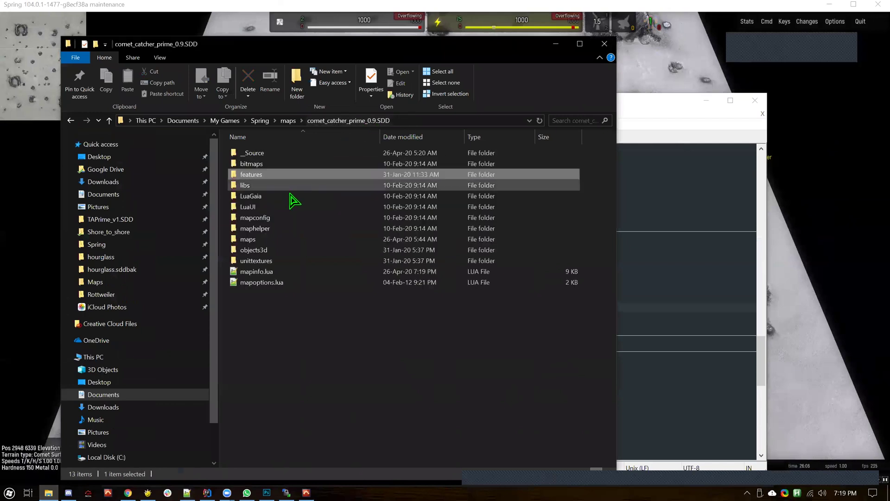
pyautogui.doubleClick(258, 240)
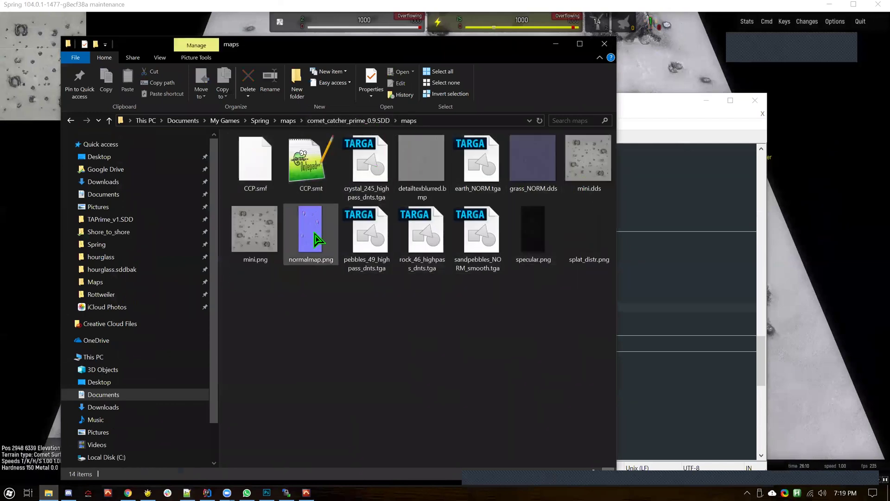
pyautogui.click(288, 121)
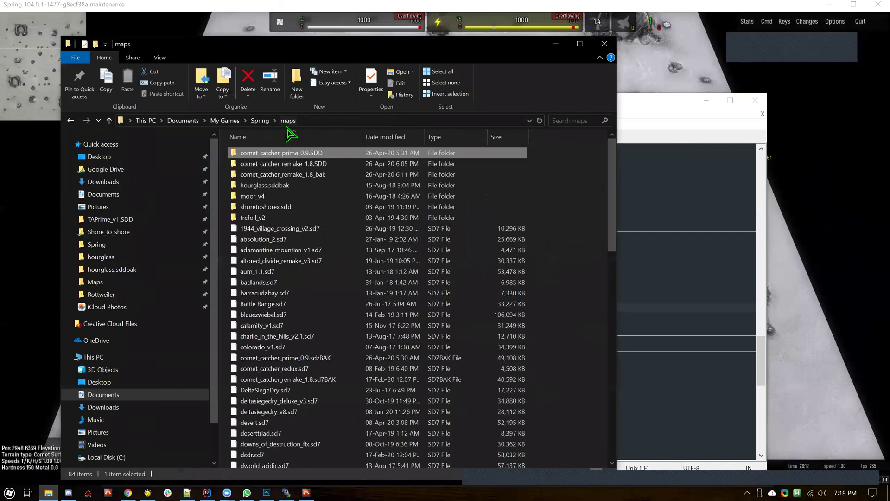
pyautogui.doubleClick(277, 185)
pyautogui.click(253, 156)
pyautogui.doubleClick(253, 157)
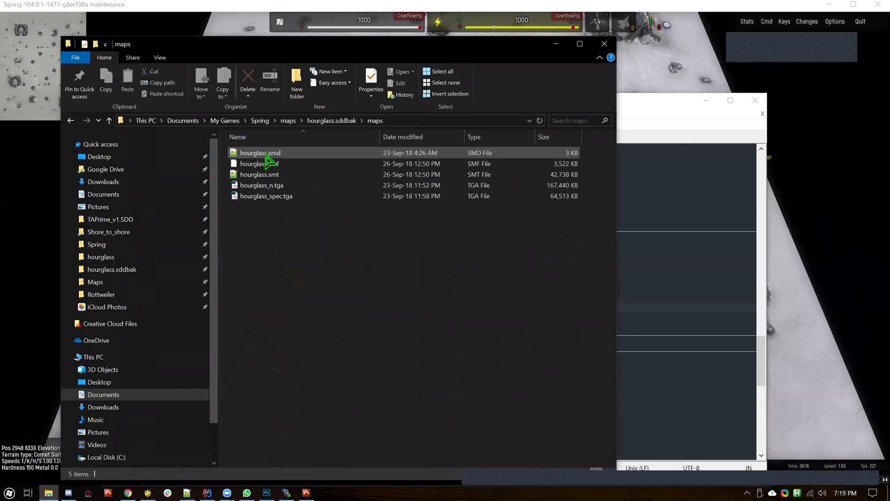
pyautogui.click(324, 121)
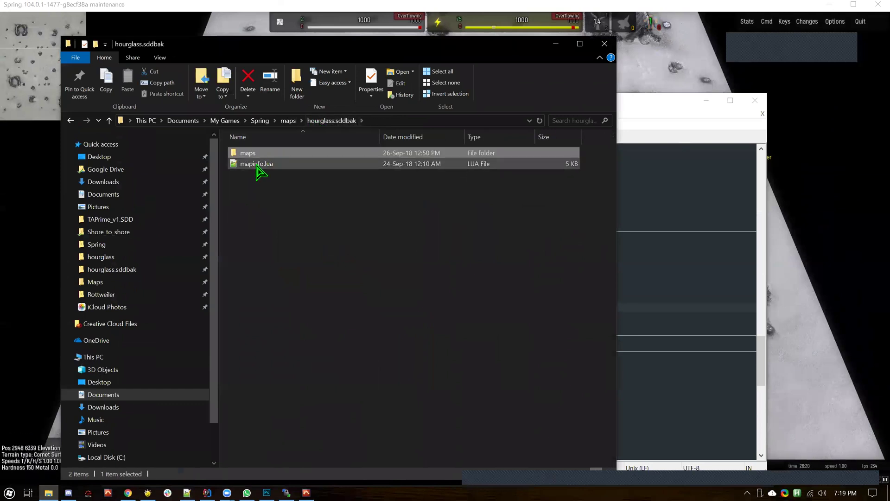
pyautogui.click(288, 121)
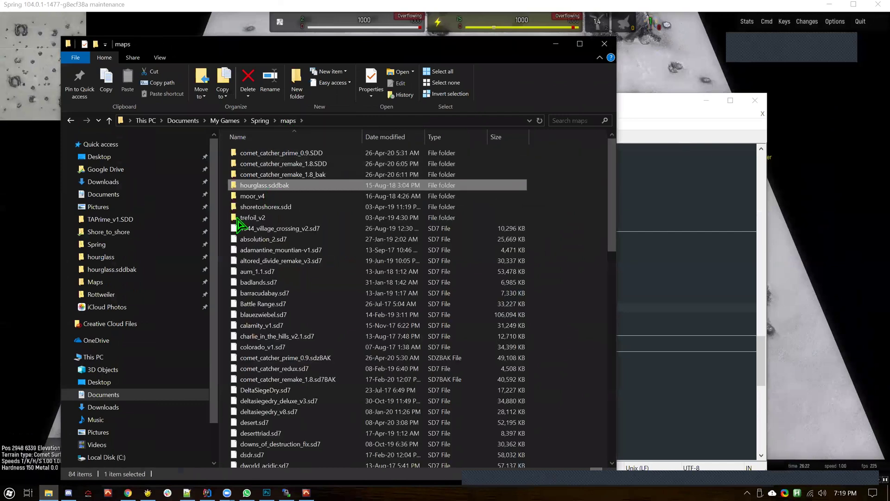
# Step: Open features.txt from the Maps folder on the Samsung_T5 (D:) drive
pyautogui.click(105, 457)
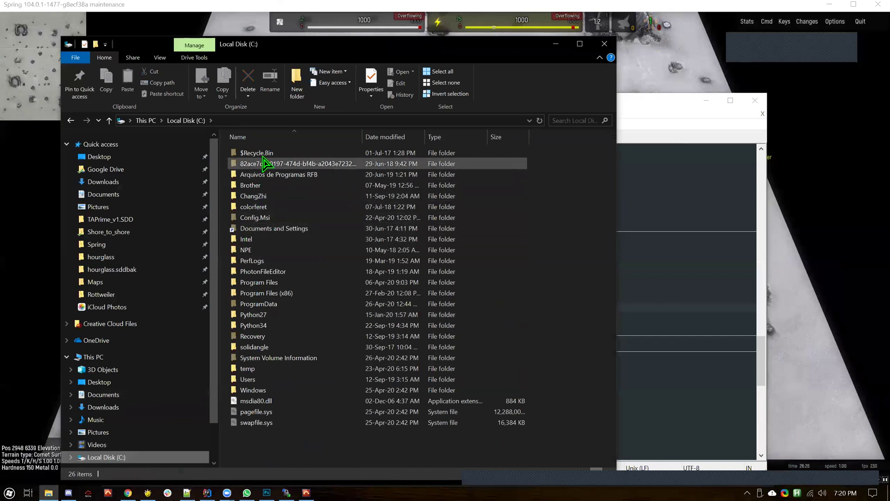
pyautogui.scroll(-2, 138, 419)
pyautogui.click(119, 425)
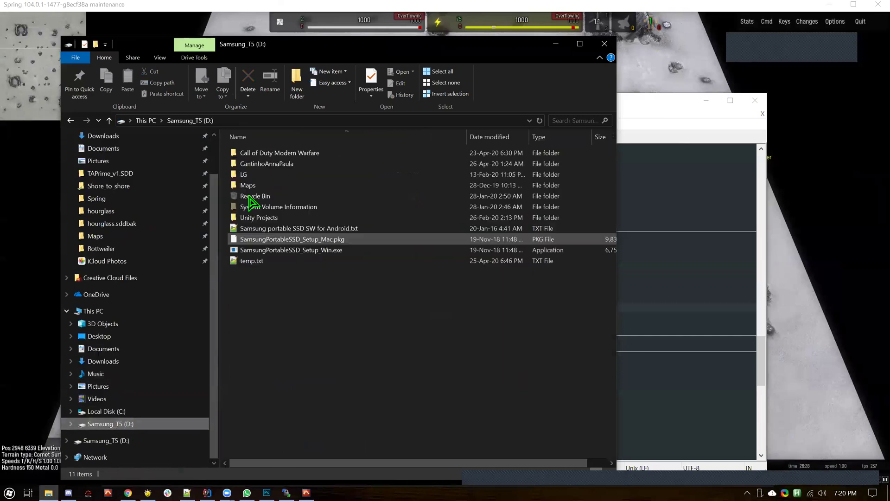
pyautogui.click(252, 186)
pyautogui.doubleClick(252, 186)
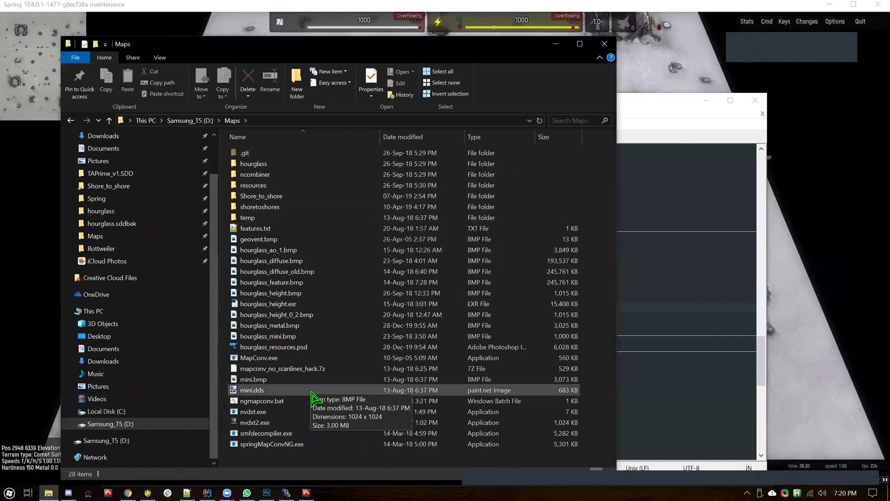
pyautogui.click(269, 230)
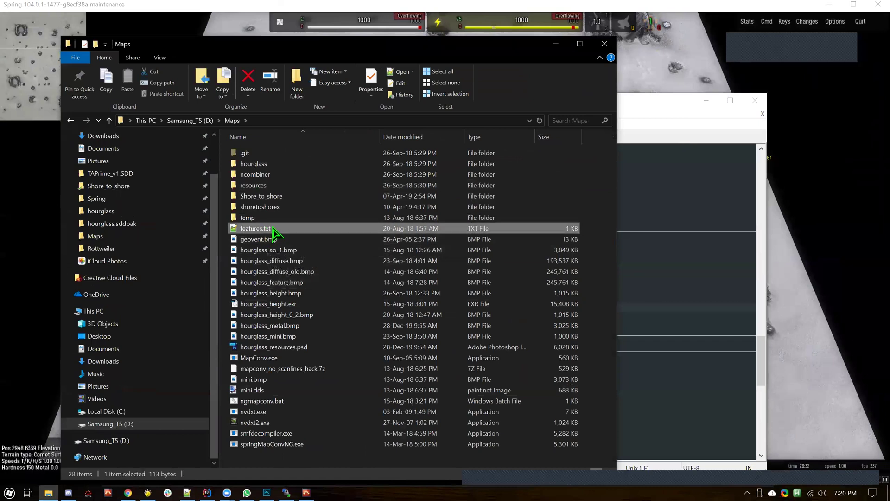
pyautogui.doubleClick(268, 228)
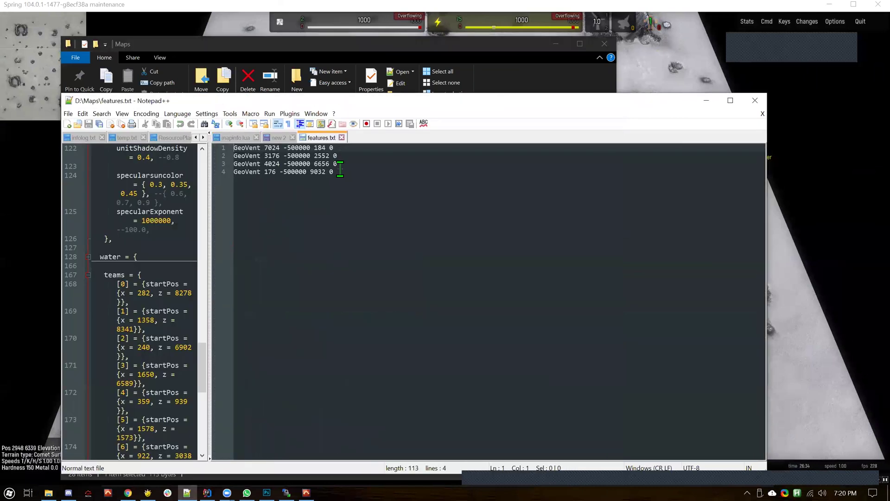
# Step: Point out the feature name, coordinates and final zero values in the GeoVent lines, then close features.txt
pyautogui.doubleClick(251, 148)
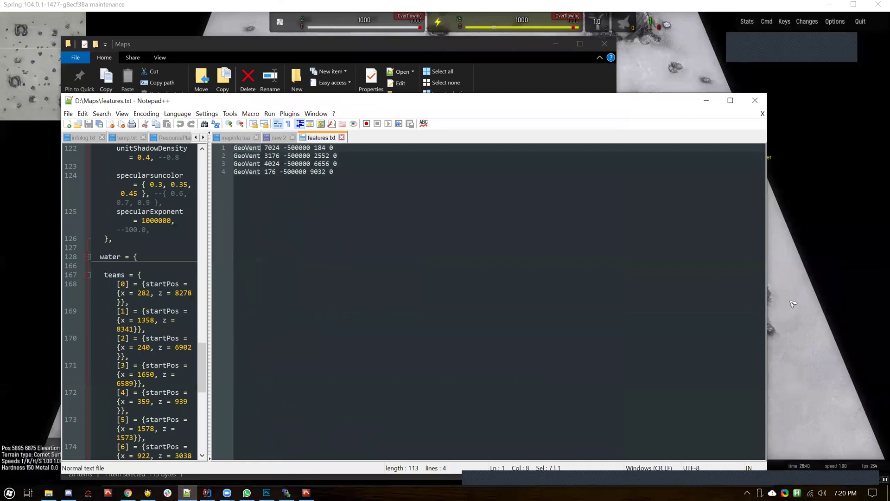
pyautogui.click(265, 149)
pyautogui.click(307, 149)
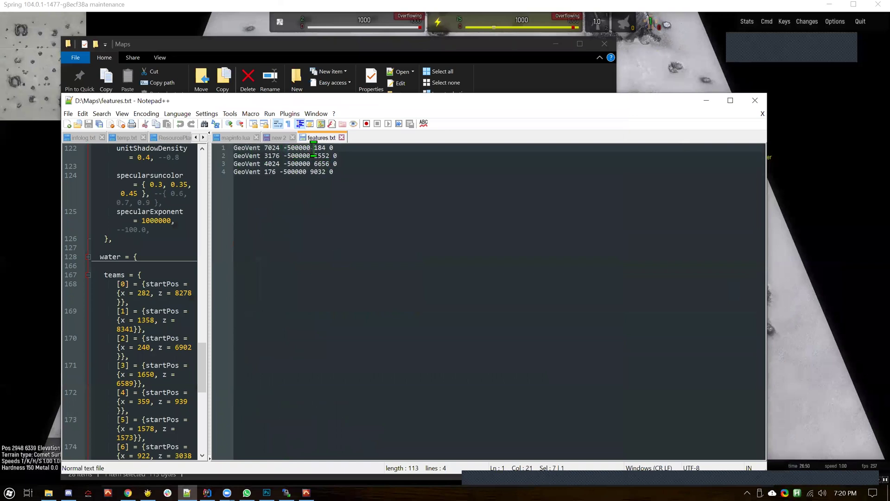
pyautogui.doubleClick(299, 149)
pyautogui.click(319, 148)
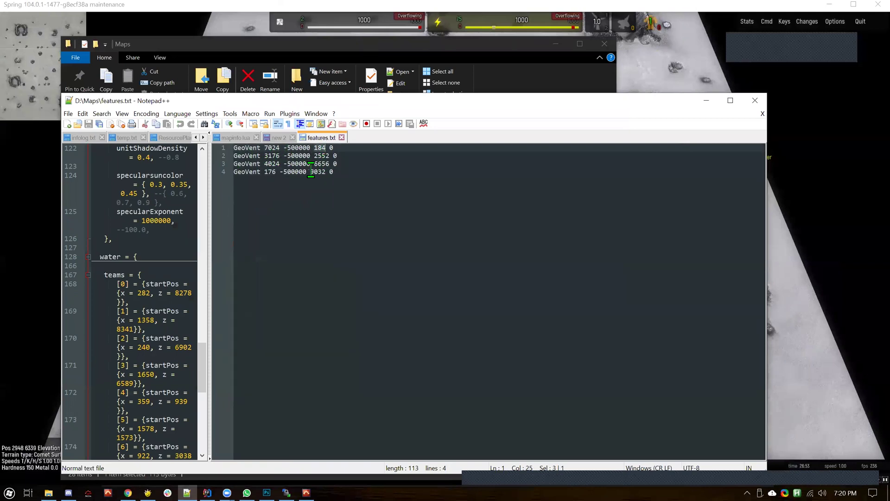
pyautogui.doubleClick(319, 147)
pyautogui.doubleClick(335, 155)
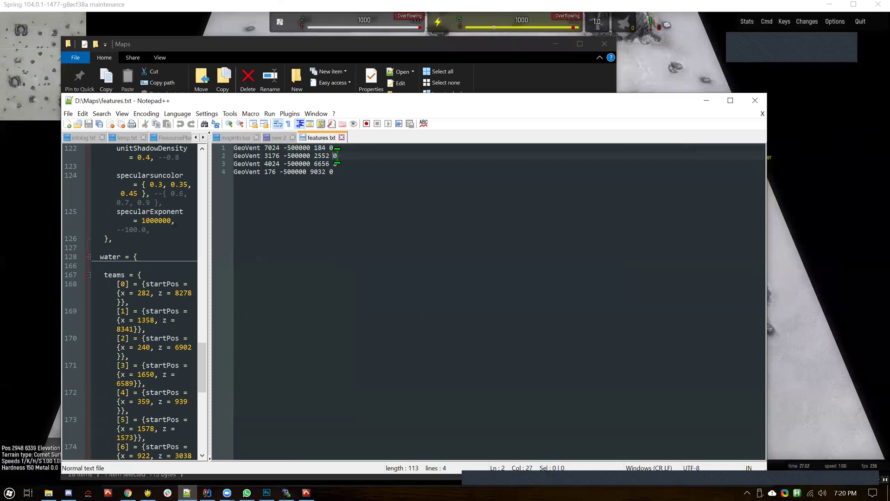
pyautogui.click(334, 163)
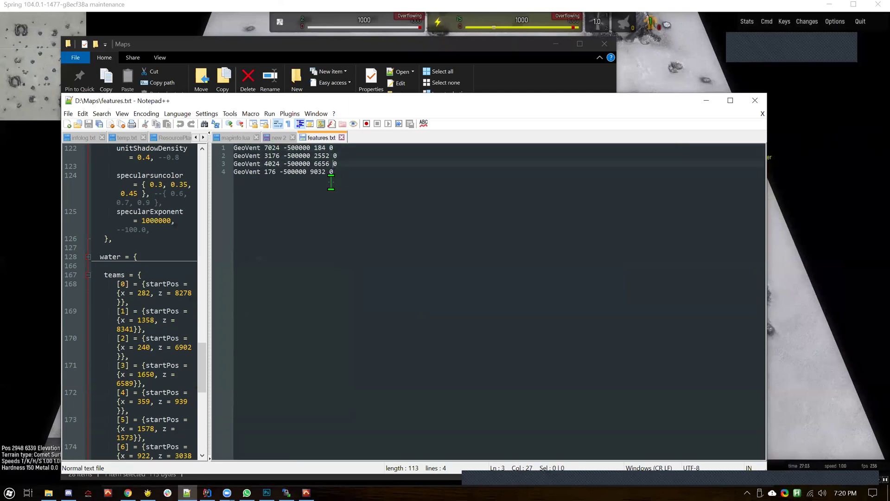
pyautogui.click(342, 137)
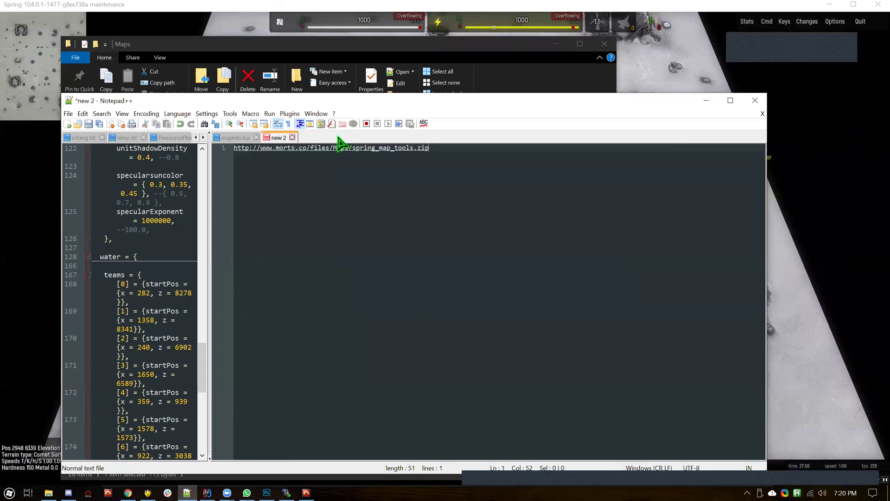
# Step: Open ngmapconv.bat from the Maps folder in Notepad++, widen its pane, highlight "features features.txt" in the command, and minimize the editor
pyautogui.click(378, 52)
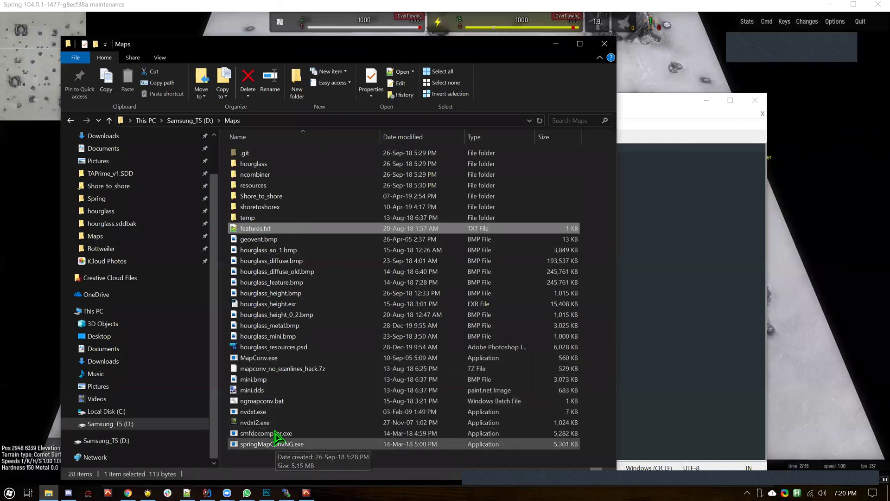
pyautogui.click(282, 402)
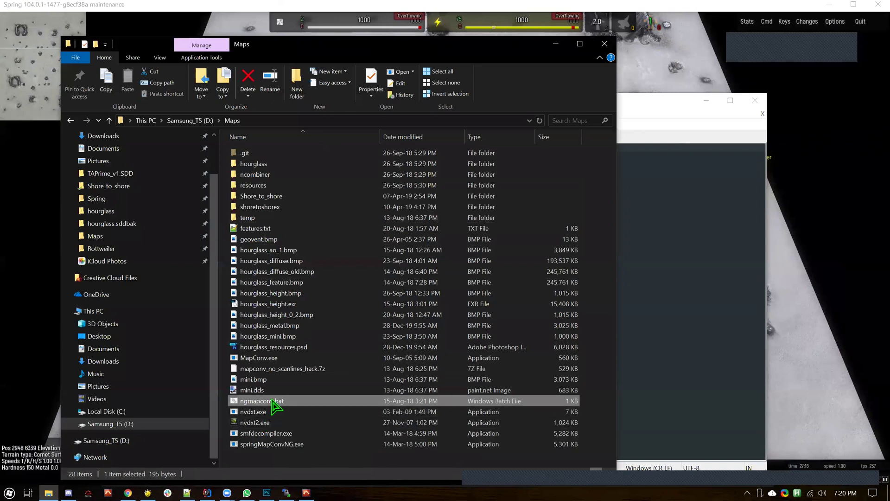
pyautogui.rightClick(273, 402)
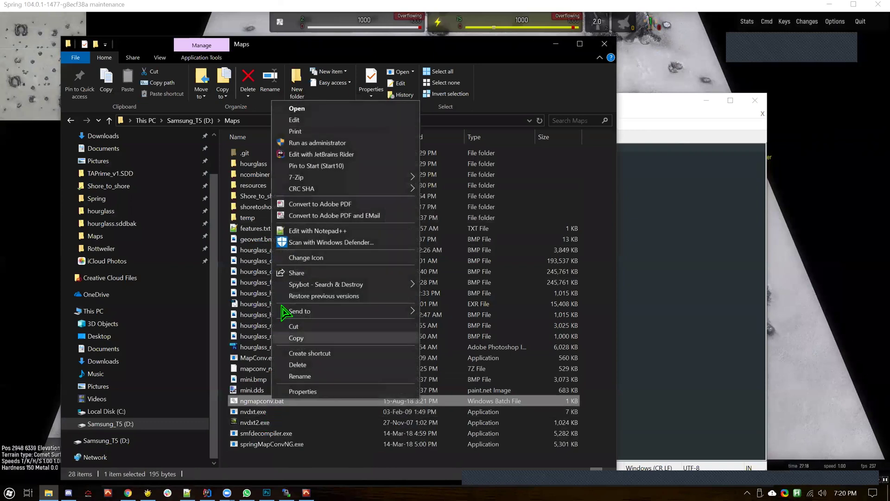
pyautogui.click(310, 231)
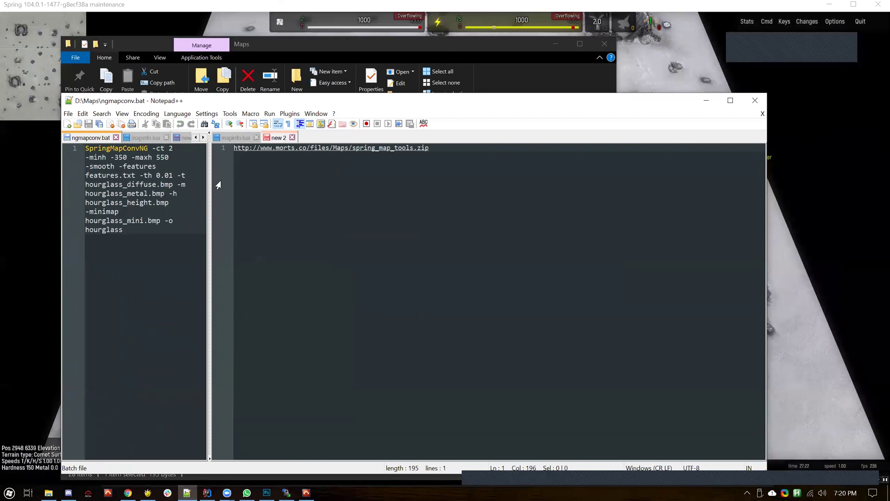
pyautogui.moveTo(209, 181); pyautogui.dragTo(651, 211)
pyautogui.moveTo(302, 149); pyautogui.dragTo(391, 149)
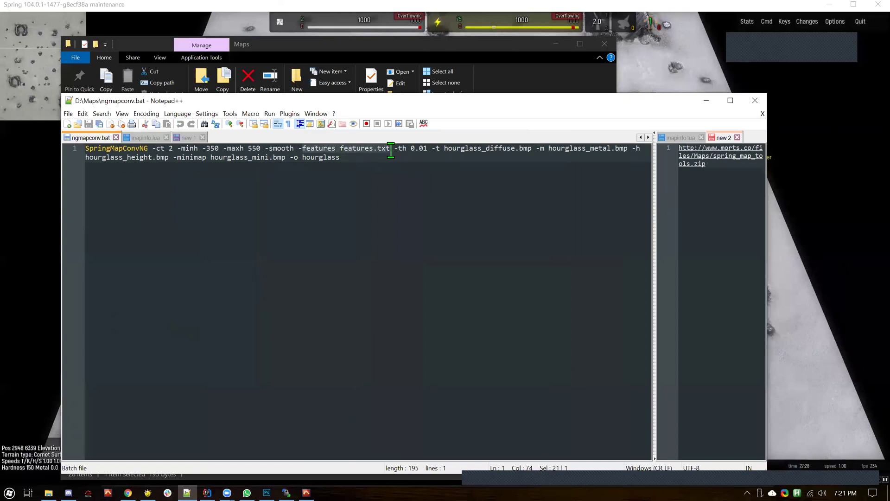
pyautogui.click(707, 98)
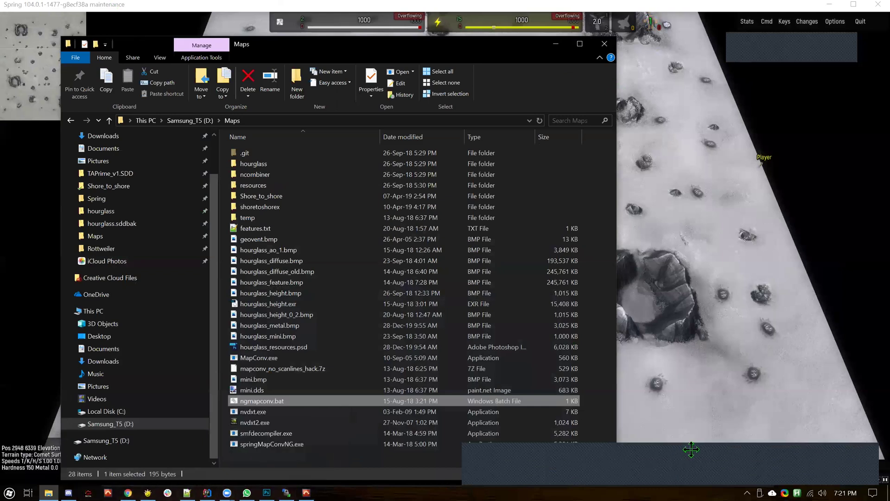
pyautogui.click(691, 448)
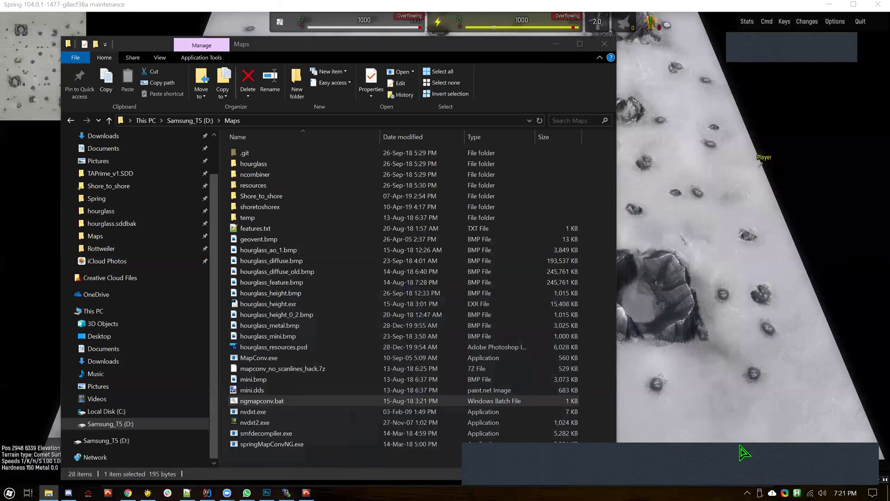
pyautogui.moveTo(837, 456)
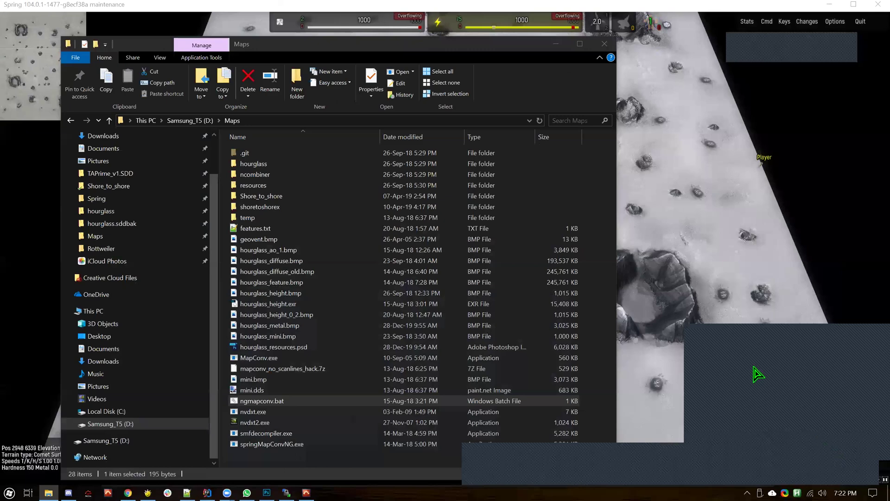